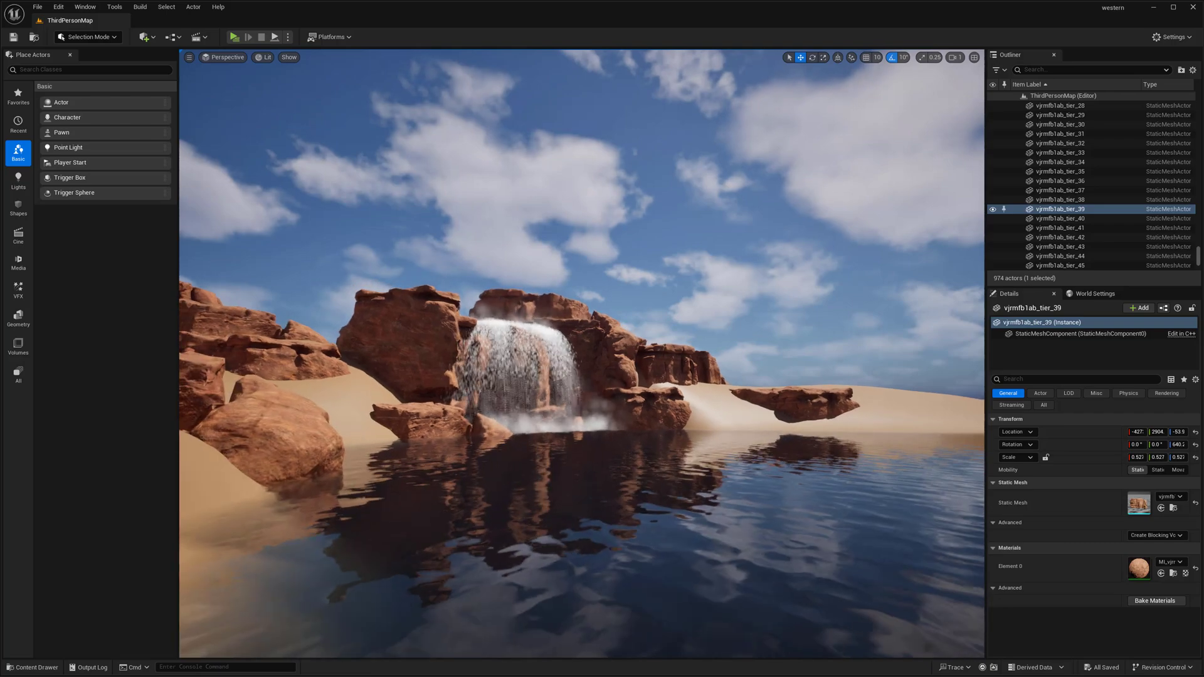
Examine the waterfall among the desert rocks, the water sprays from the two wall pipes, and the notched opening in the neighbouring wall
{"action": "key", "text": "a"}
{"action": "right_click_drag", "start_coordinate": [582, 354], "coordinate": [474, 355]}
{"action": "key", "text": "d"}
{"action": "key", "text": "w"}
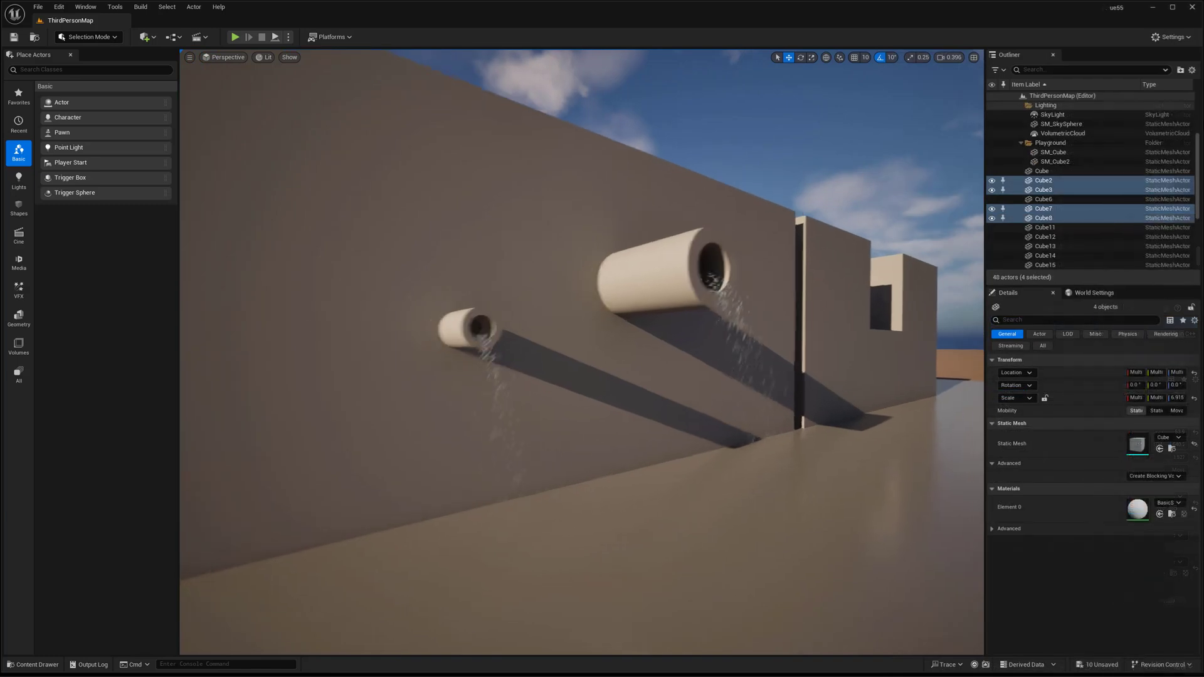
{"action": "right_click_drag", "start_coordinate": [546, 393], "coordinate": [546, 393]}
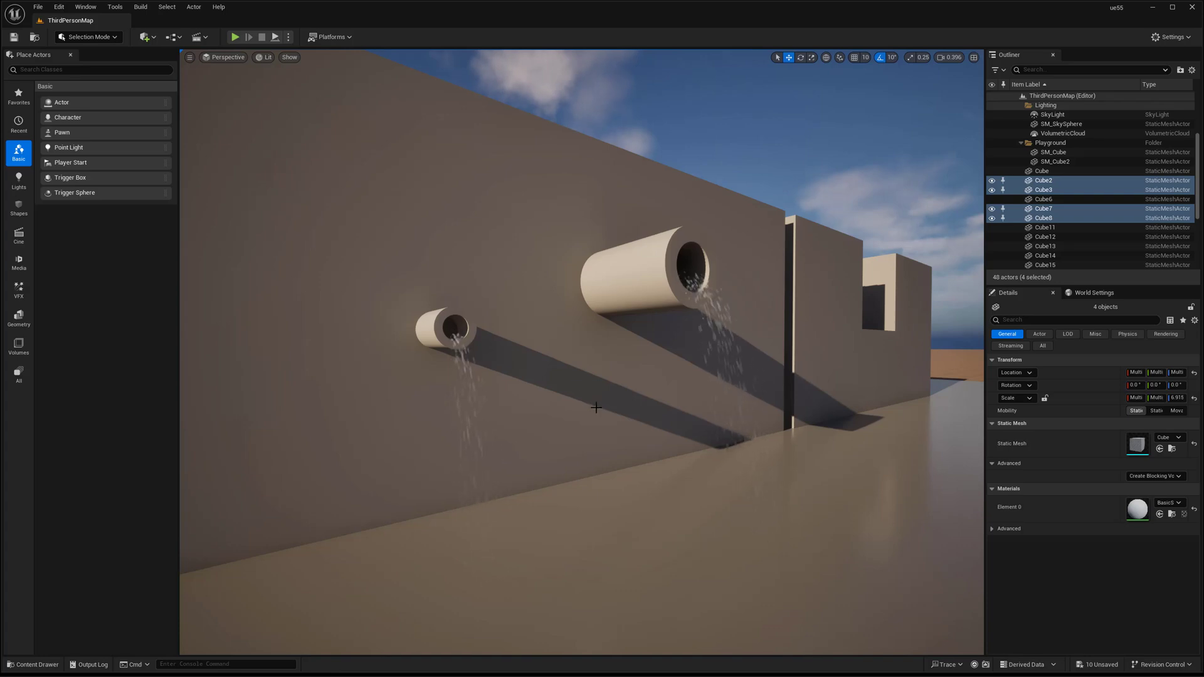
{"action": "right_click_drag", "start_coordinate": [617, 406], "coordinate": [667, 388]}
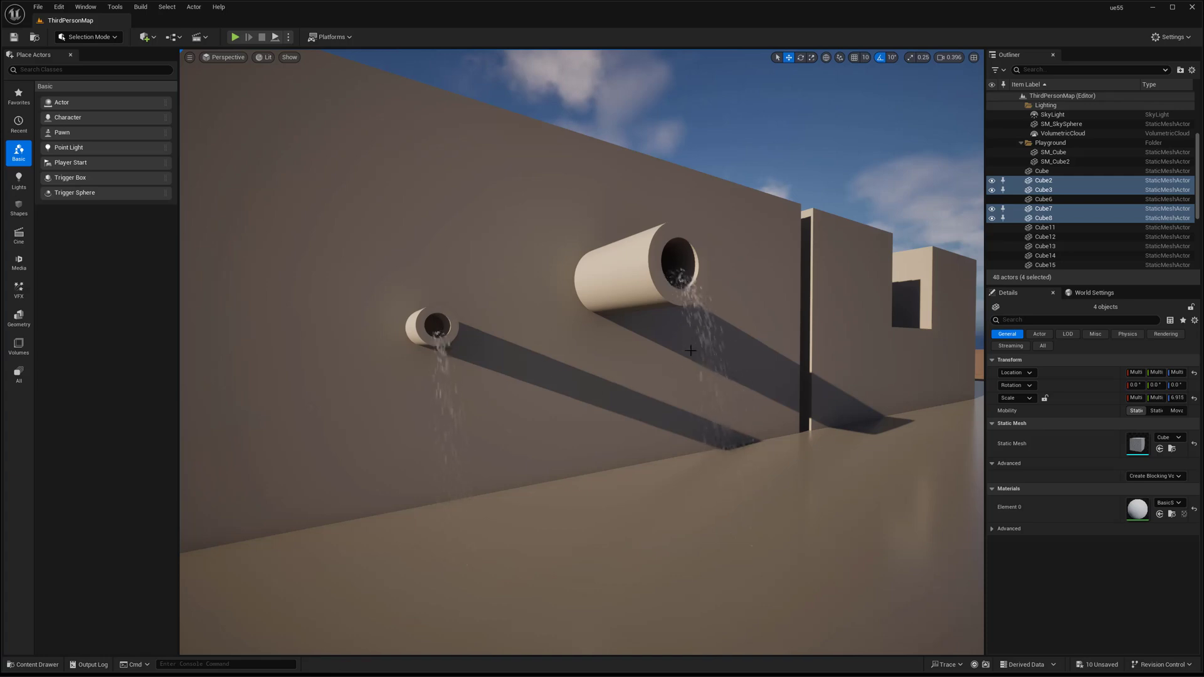
{"action": "right_click_drag", "start_coordinate": [726, 418], "coordinate": [726, 418]}
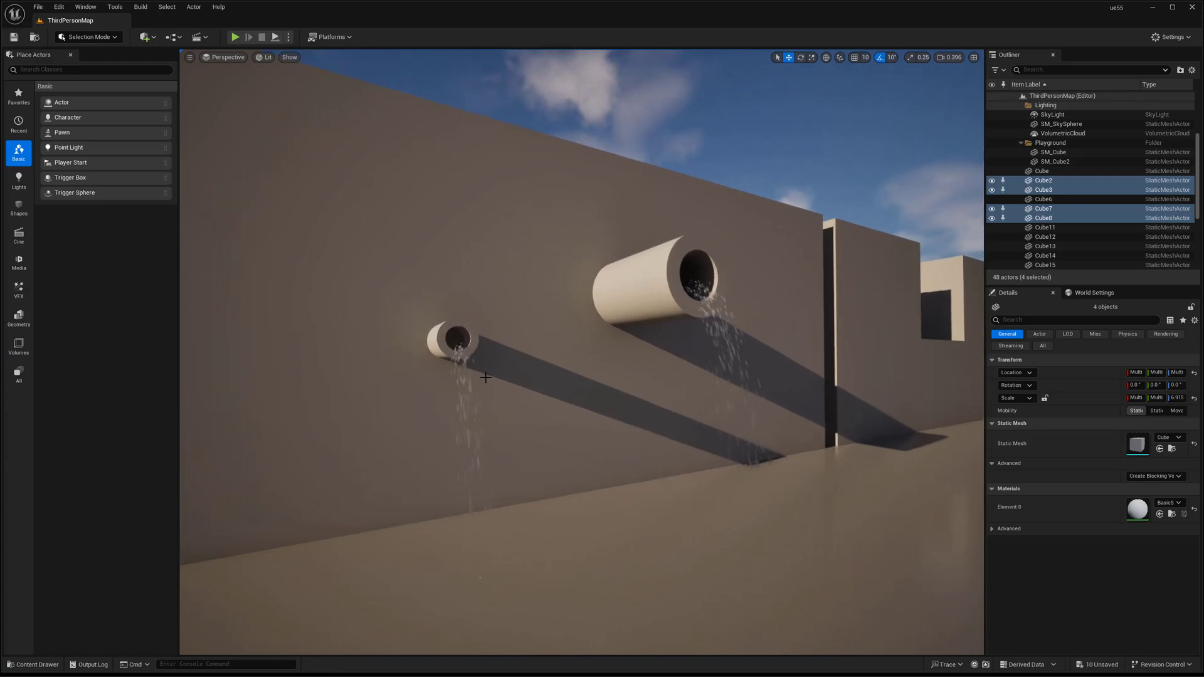
{"action": "right_click_drag", "start_coordinate": [613, 378], "coordinate": [613, 378]}
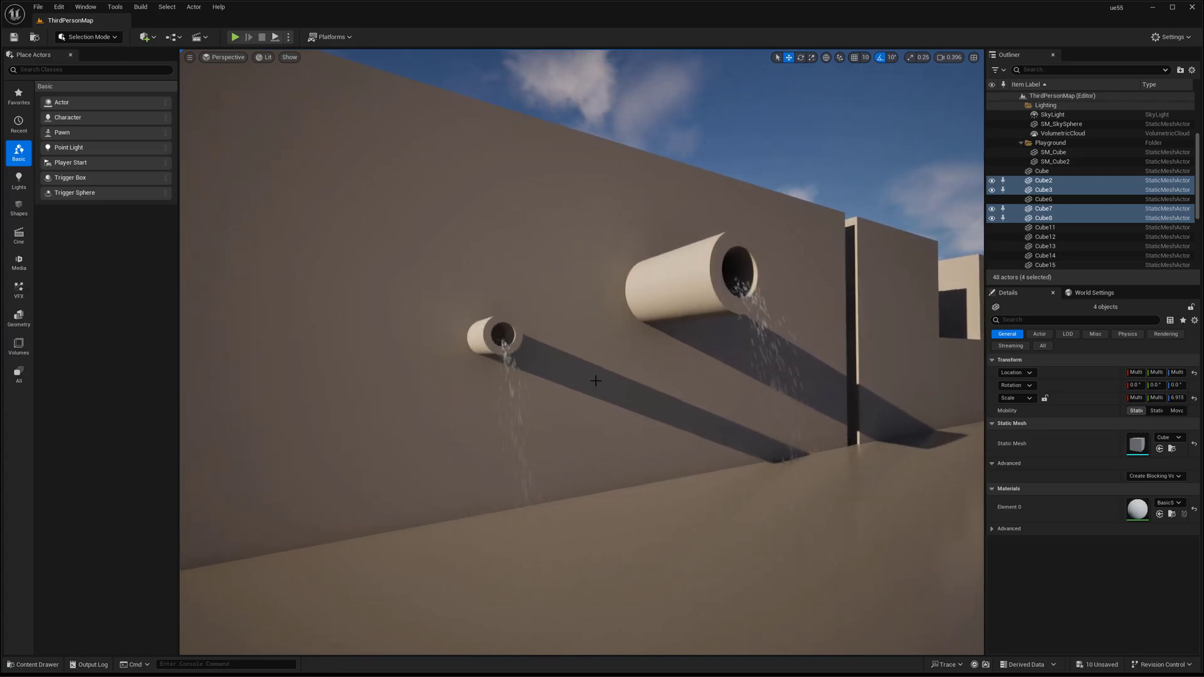
{"action": "right_click_drag", "start_coordinate": [551, 399], "coordinate": [662, 428]}
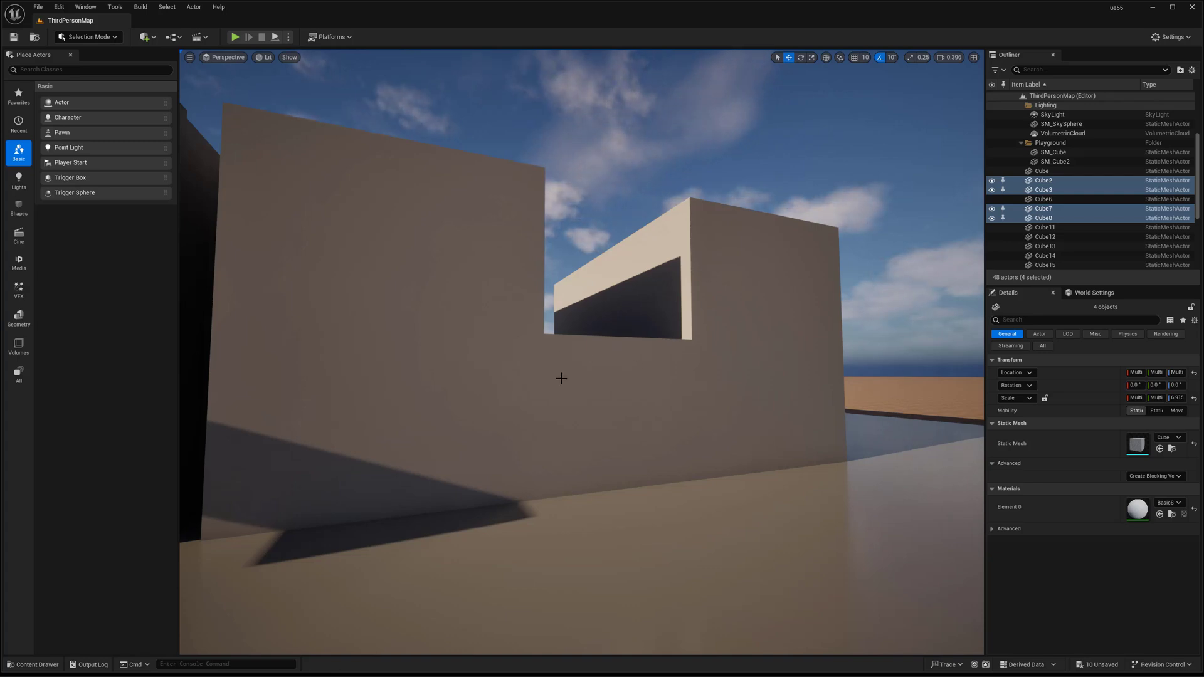
Duplicate the water-spray_System1 Niagara system in NewFolder
{"action": "left_click", "coordinate": [44, 665]}
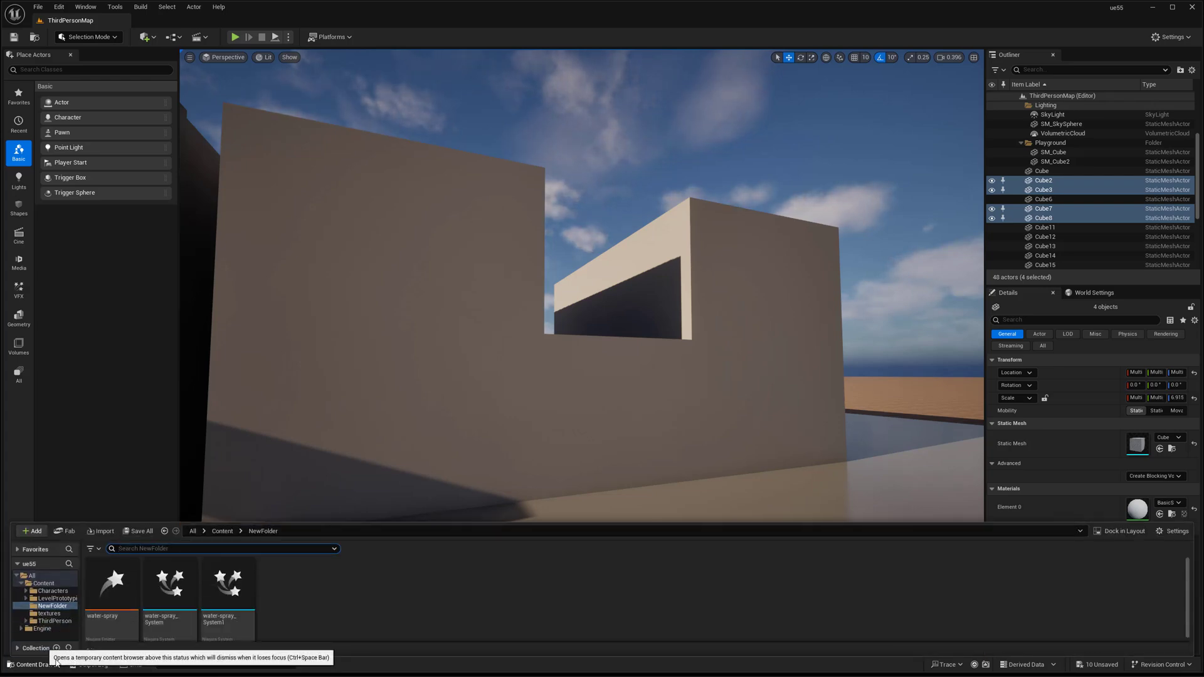
{"action": "mouse_move", "coordinate": [238, 592]}
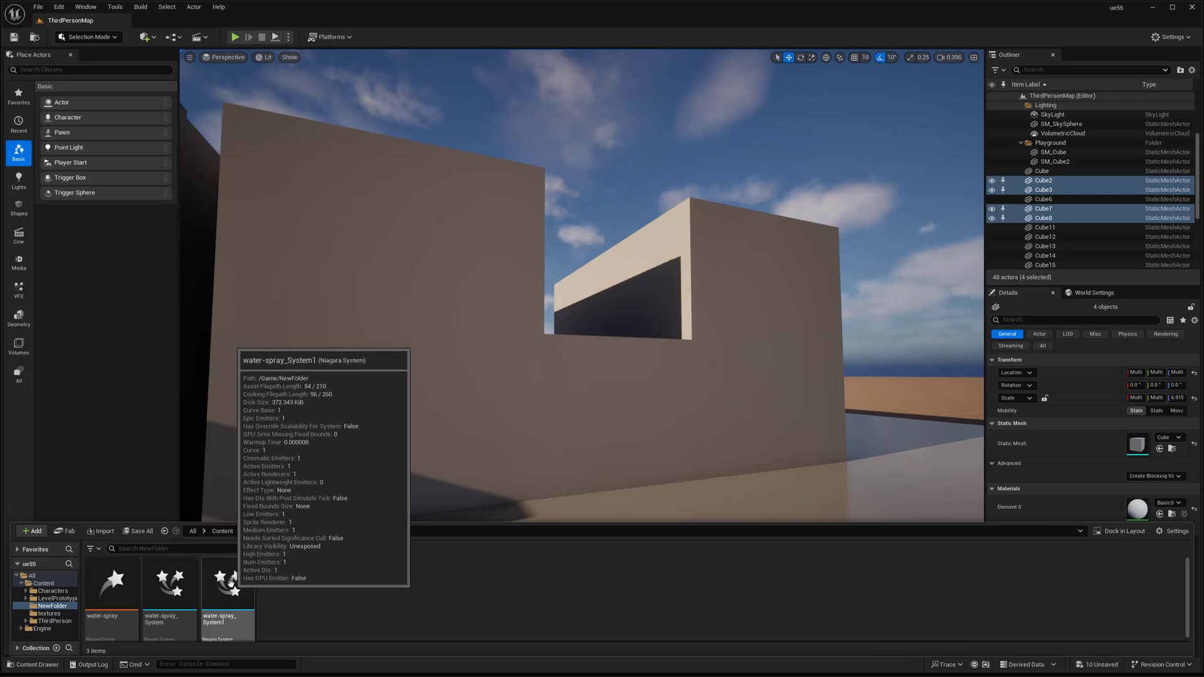
{"action": "right_click", "coordinate": [230, 583]}
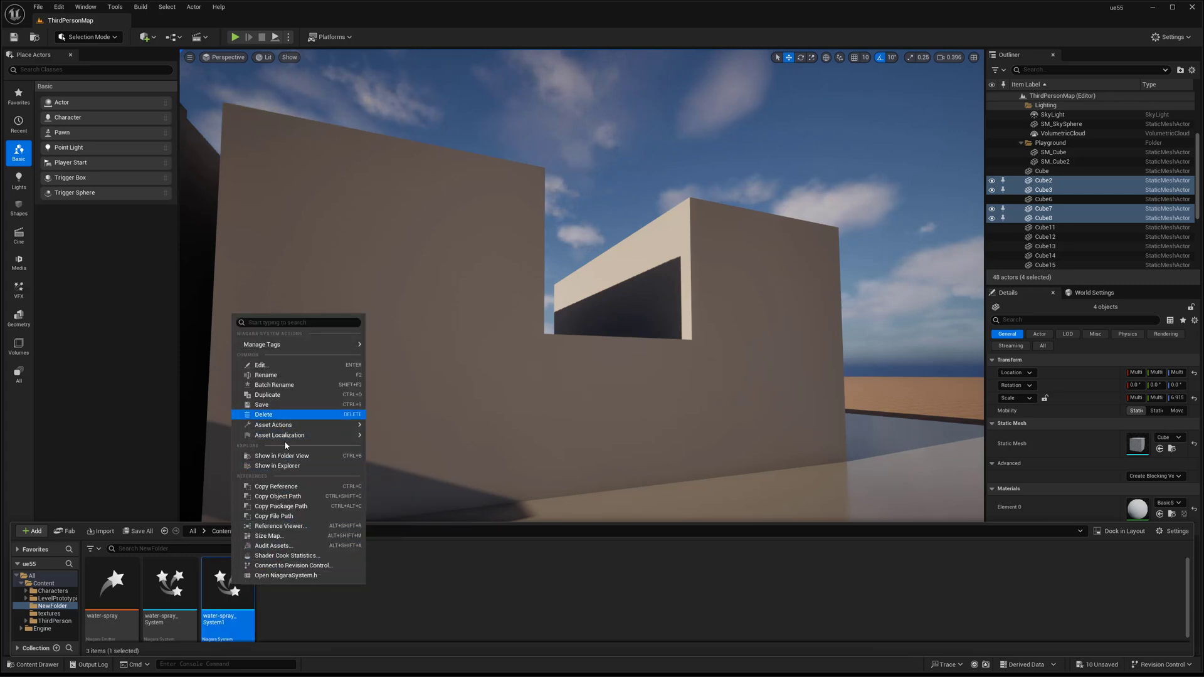
{"action": "left_click", "coordinate": [274, 396]}
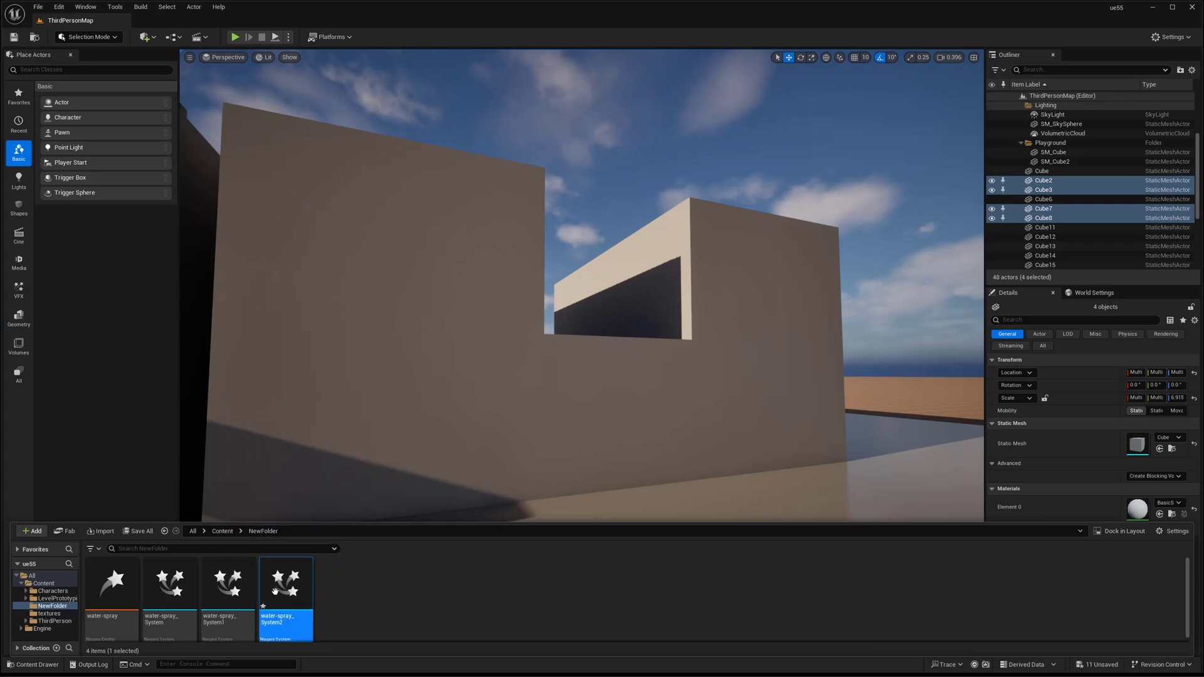
Place the duplicated water spray system in the wall's notched opening and shift it along X to about 6022
{"action": "mouse_move", "coordinate": [275, 589]}
{"action": "left_mouse_down"}
{"action": "mouse_move", "coordinate": [403, 572]}
{"action": "mouse_move", "coordinate": [615, 486]}
{"action": "mouse_move", "coordinate": [610, 315]}
{"action": "left_mouse_up"}
{"action": "key", "text": "f"}
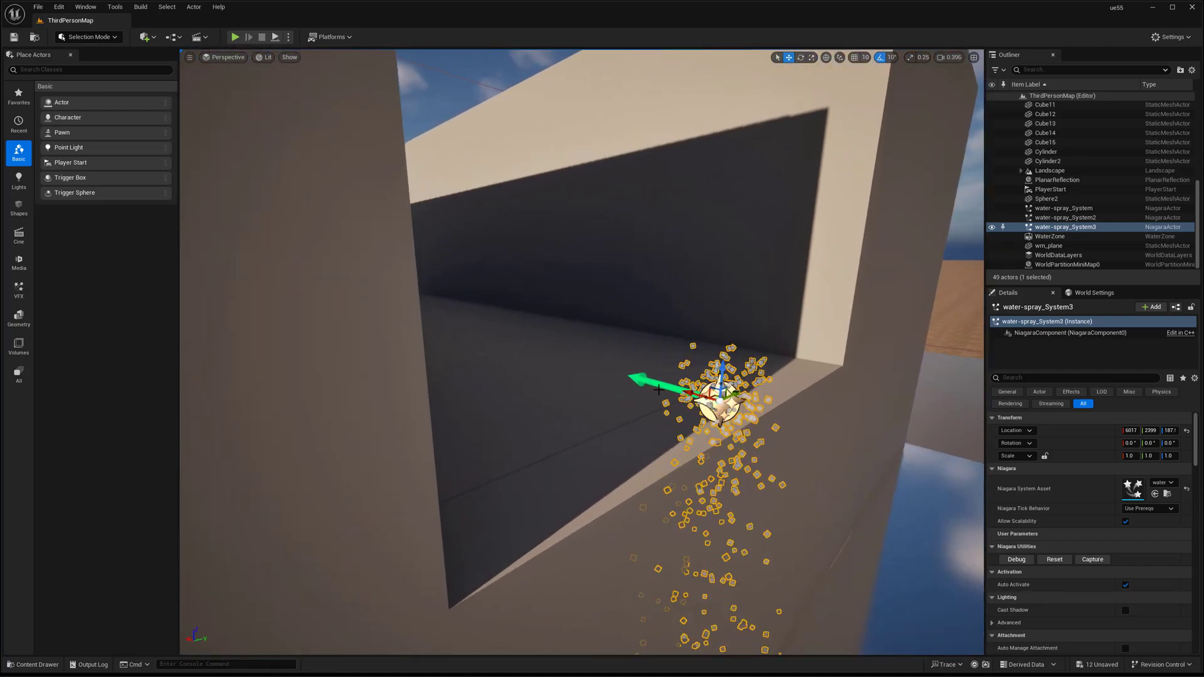
{"action": "left_click_drag", "start_coordinate": [687, 394], "coordinate": [709, 400]}
{"action": "key", "text": "g"}
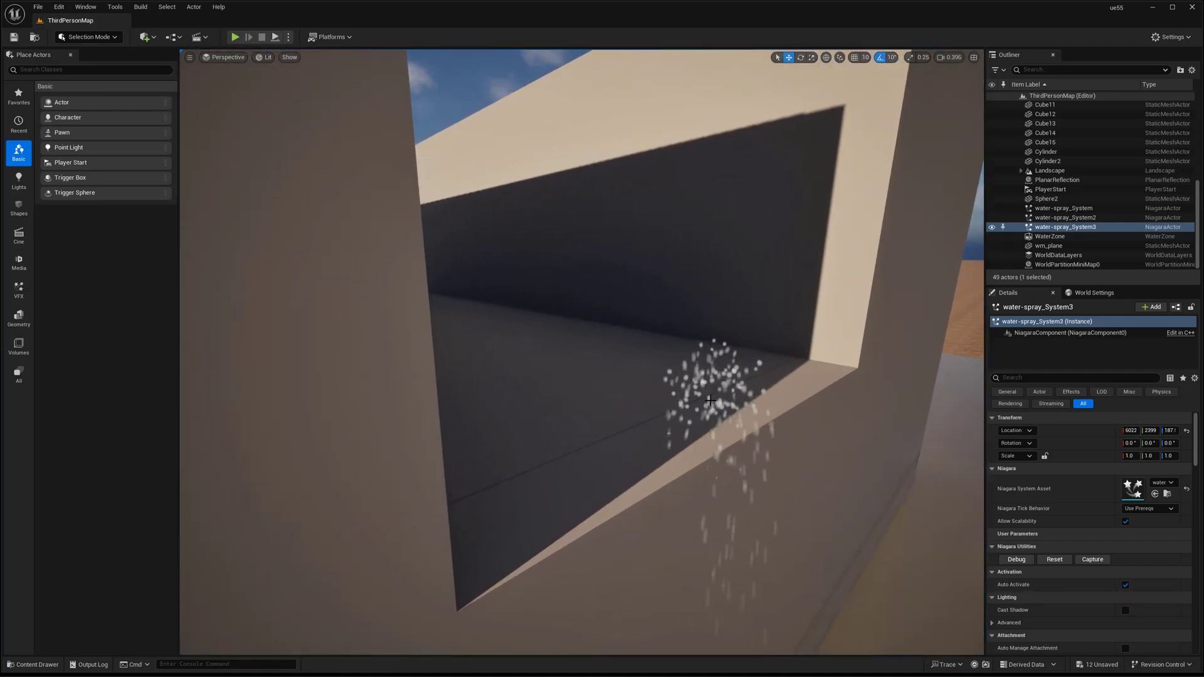
{"action": "key", "text": "s"}
{"action": "mouse_move", "coordinate": [710, 400]}
{"action": "right_mouse_down"}
{"action": "mouse_move", "coordinate": [720, 444]}
{"action": "mouse_move", "coordinate": [725, 432]}
{"action": "right_mouse_up"}
Open the water-spray_System2 asset in the Niagara editor and position its window clear of the level's details
{"action": "left_click", "coordinate": [33, 664]}
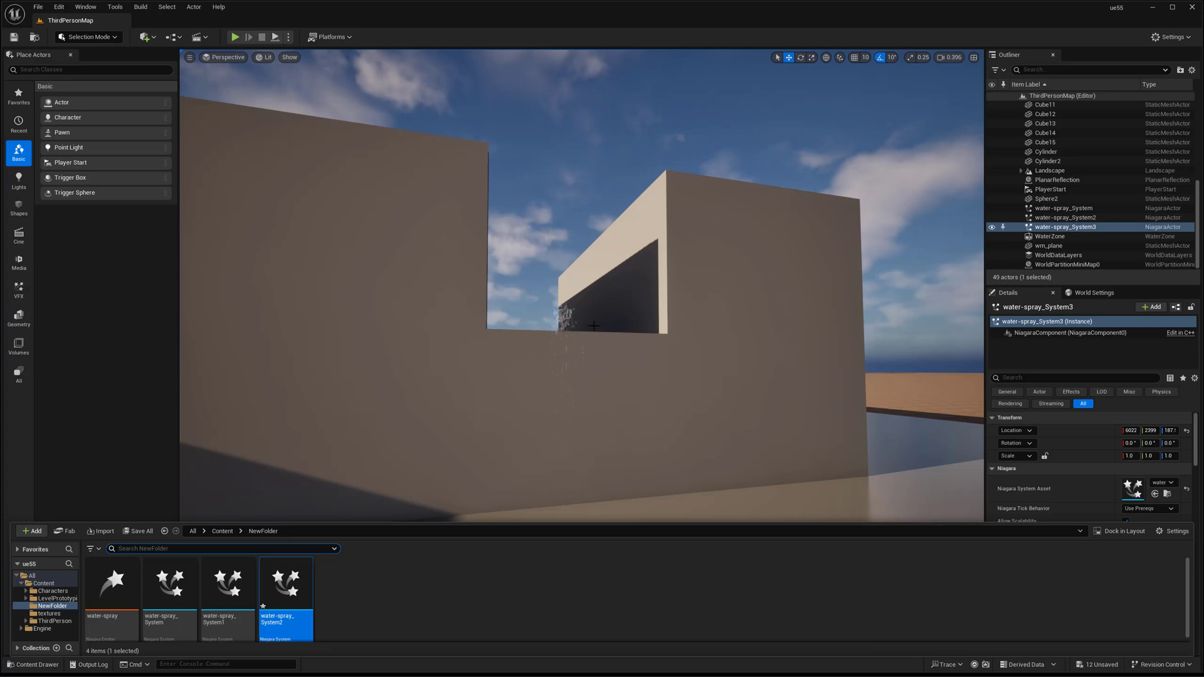
{"action": "right_click_drag", "start_coordinate": [608, 316], "coordinate": [609, 316]}
{"action": "key", "text": "a"}
{"action": "key", "text": "ctrl+space"}
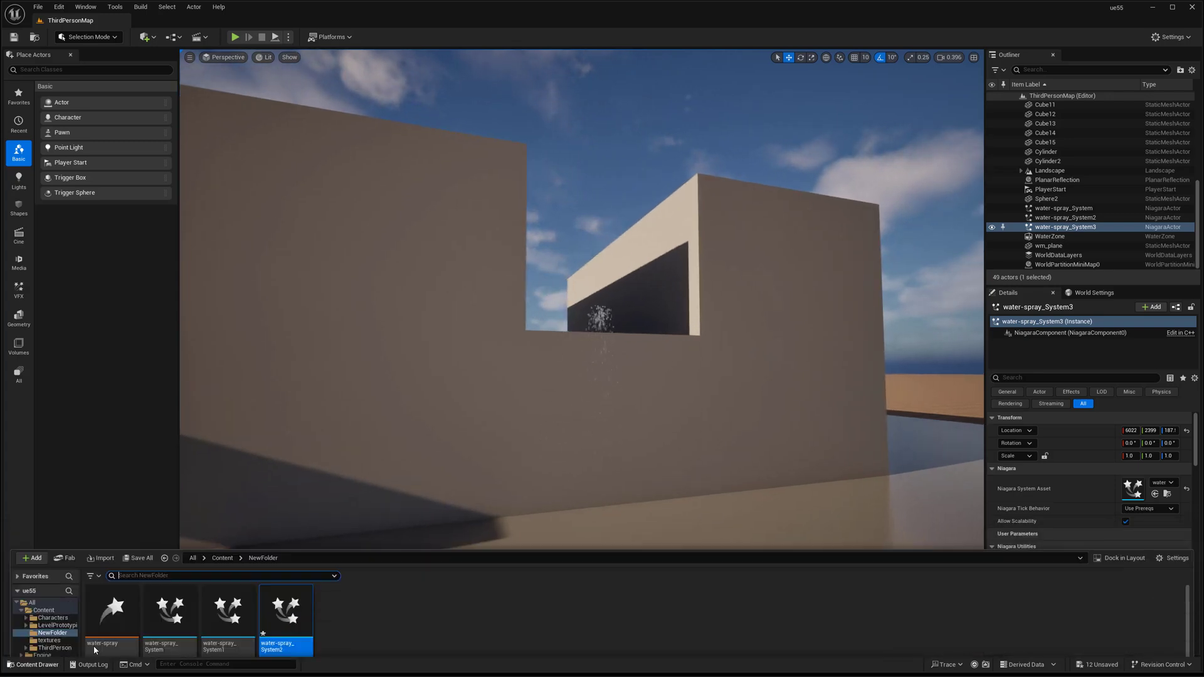
{"action": "double_click", "coordinate": [291, 586]}
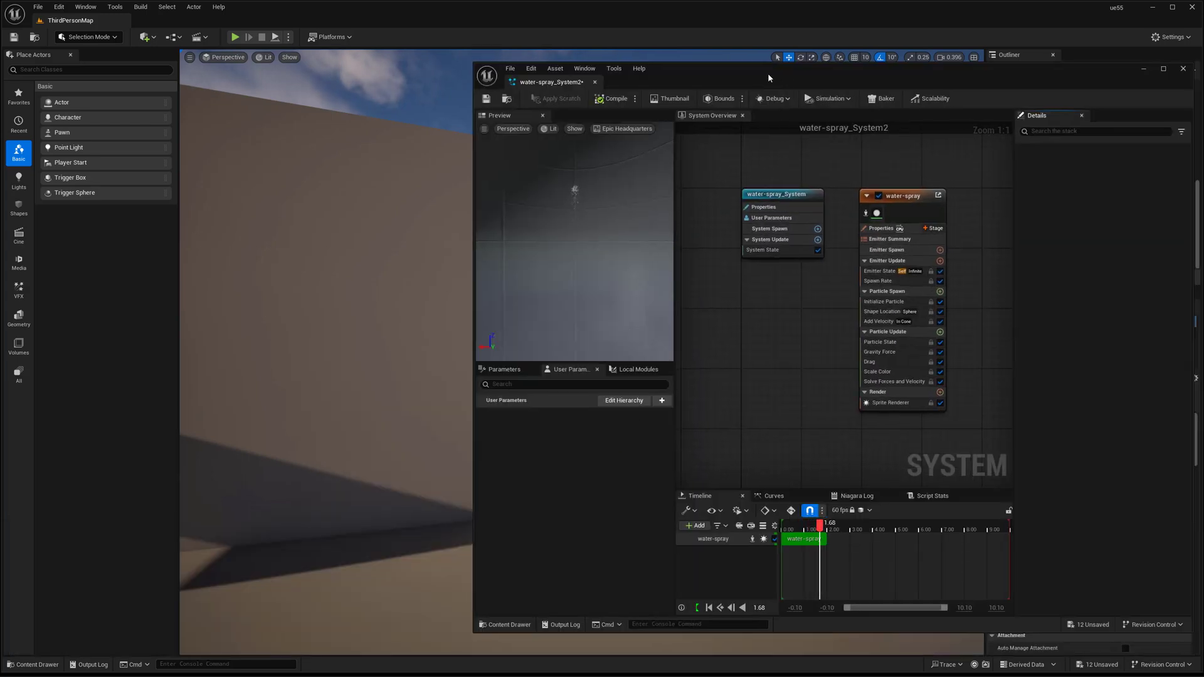
{"action": "left_click_drag", "start_coordinate": [767, 72], "coordinate": [592, 87]}
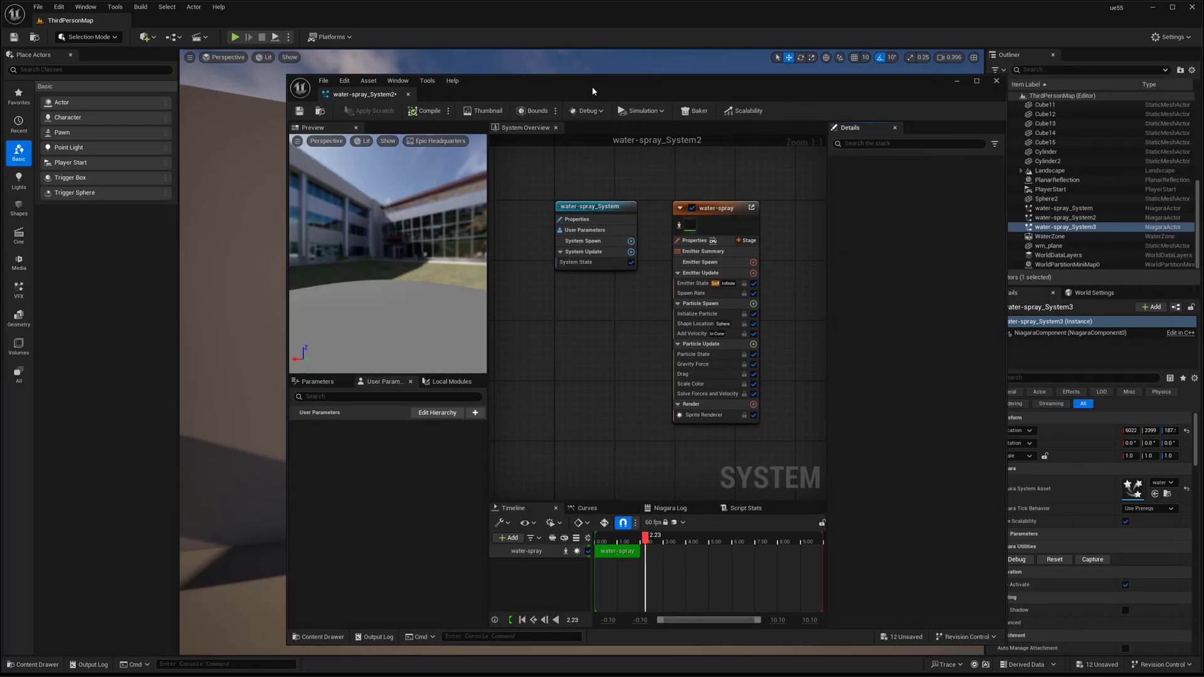
Change the Shape Location module's primitive to Box / Plane
{"action": "left_click", "coordinate": [692, 323]}
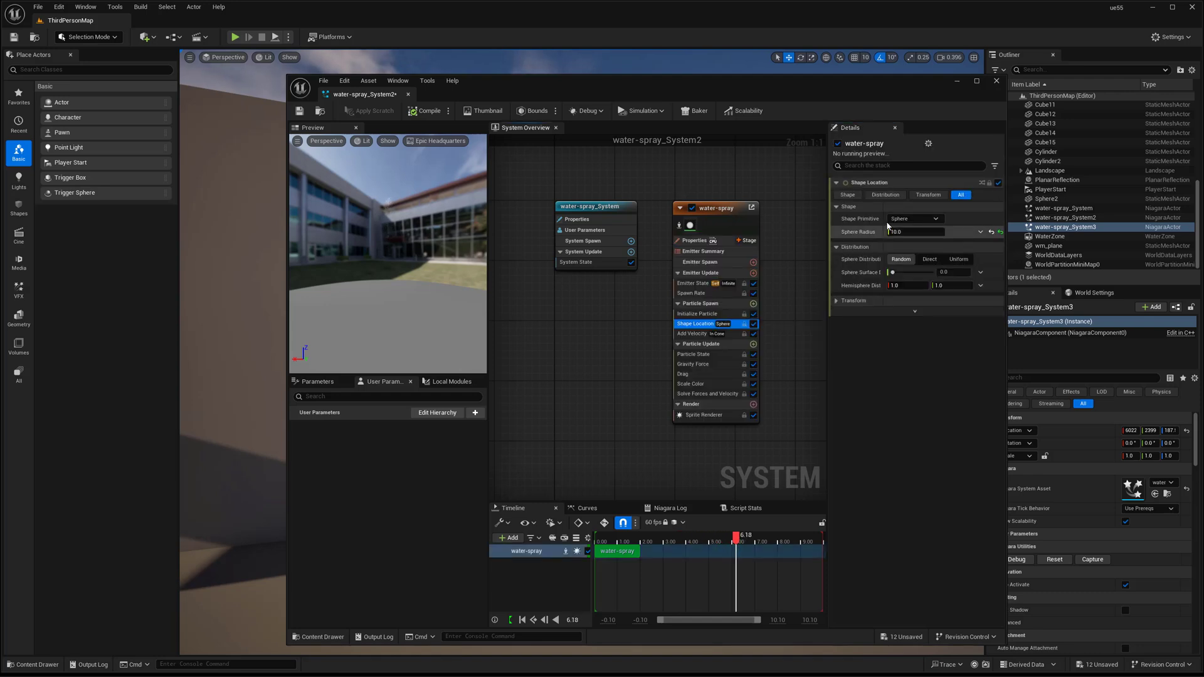
{"action": "left_click", "coordinate": [912, 218]}
{"action": "left_click", "coordinate": [905, 254]}
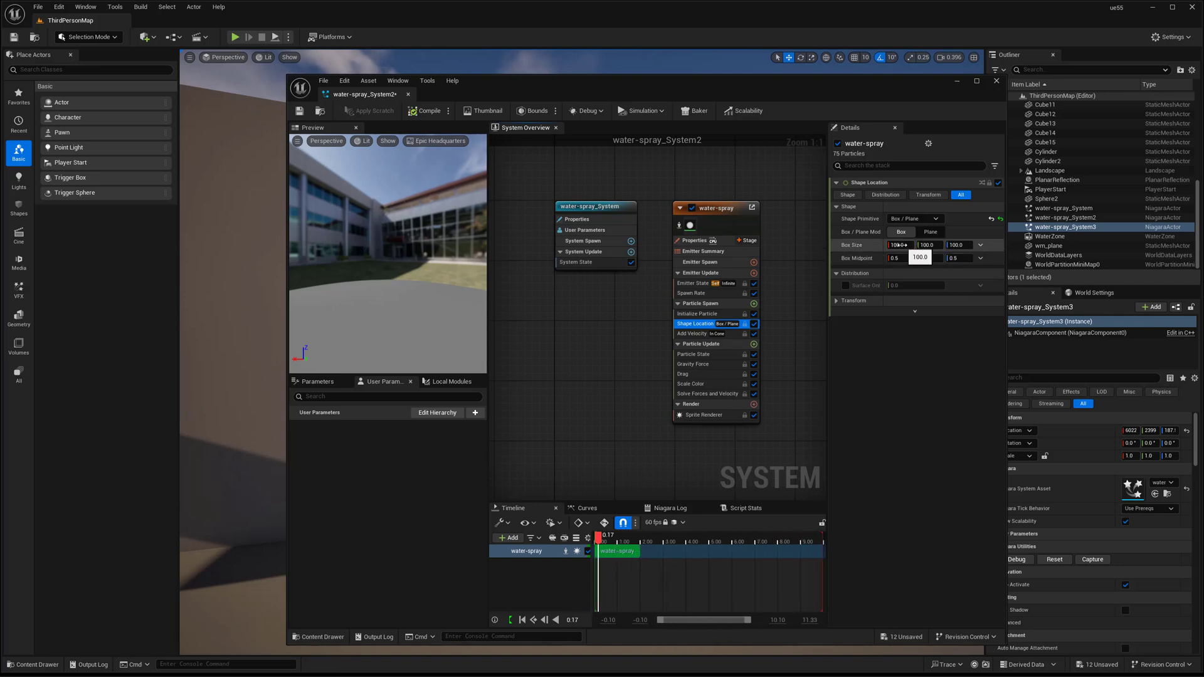
Set the spawn box's X and Y sizes to 5
{"action": "left_click", "coordinate": [903, 245]}
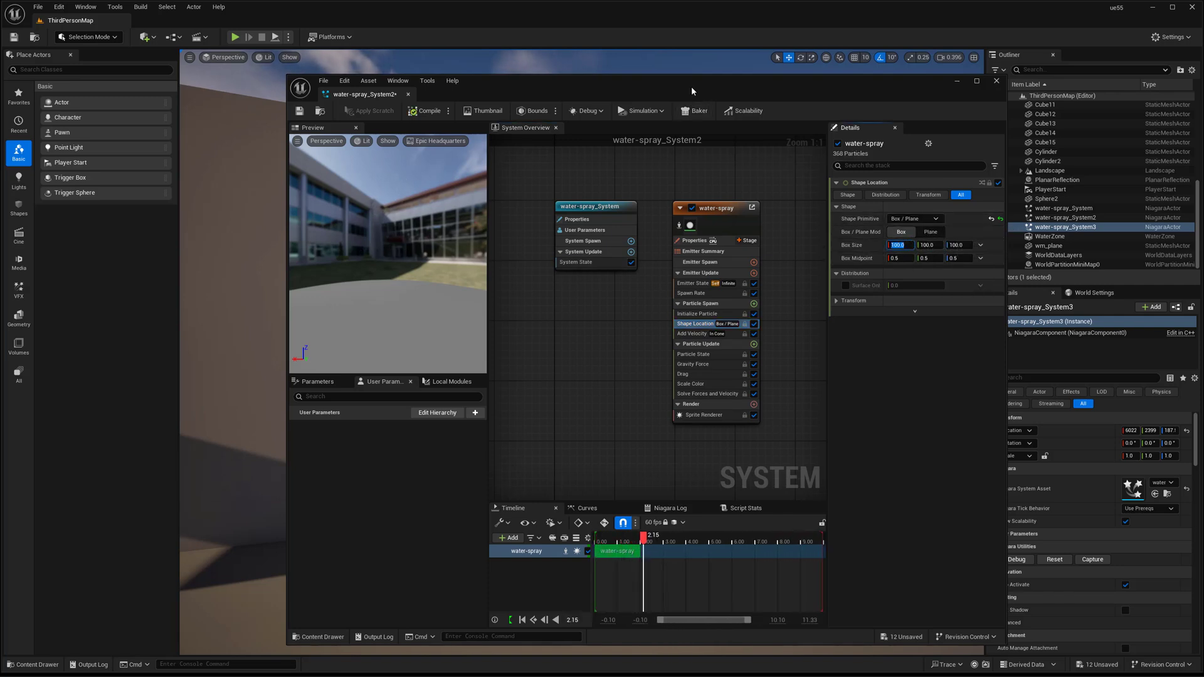
{"action": "left_click_drag", "start_coordinate": [691, 87], "coordinate": [837, 85]}
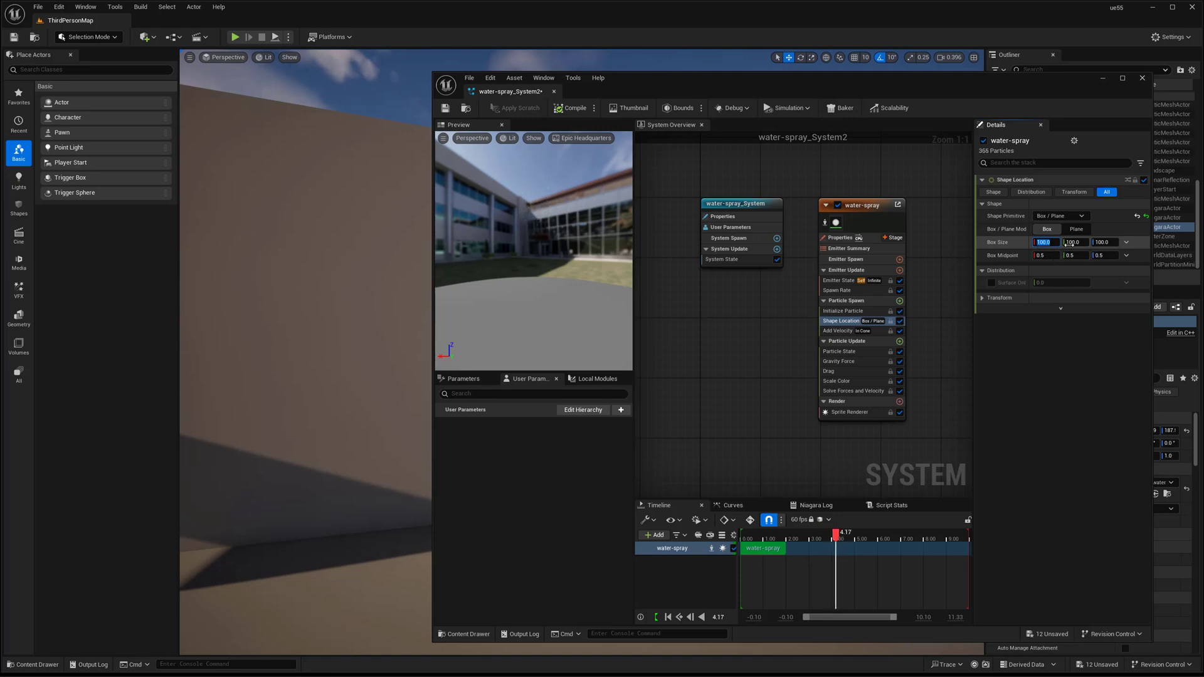
{"action": "left_click", "coordinate": [1076, 244]}
{"action": "type", "text": "5"}
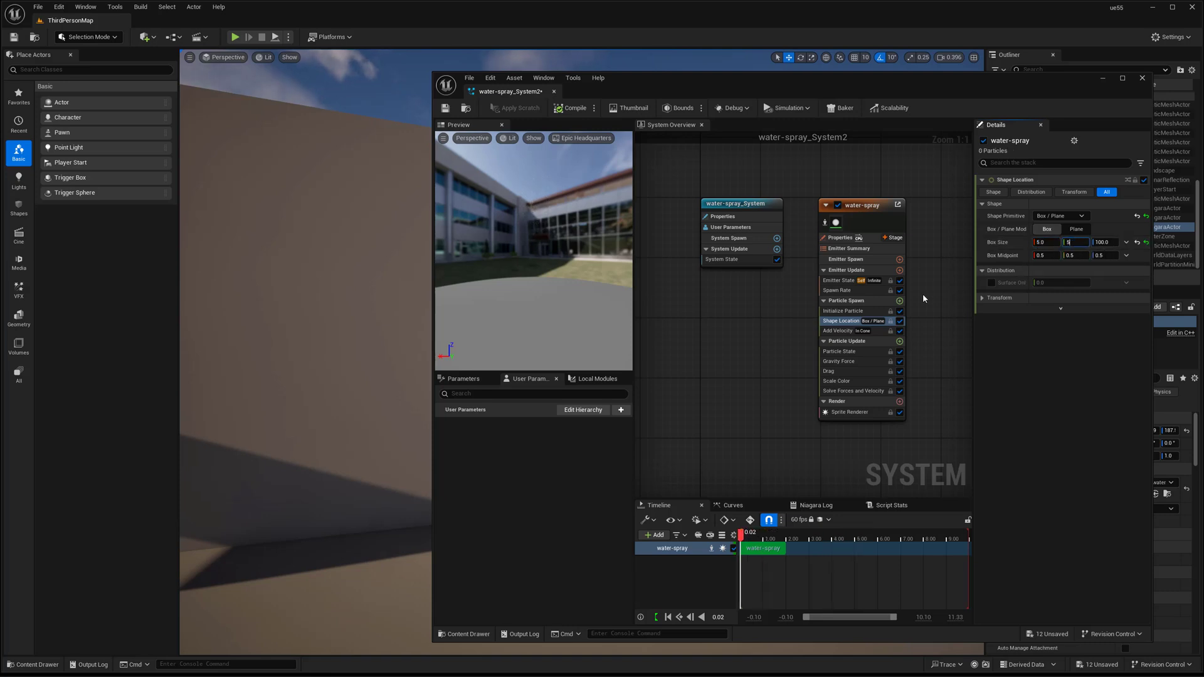
{"action": "left_click_drag", "start_coordinate": [639, 86], "coordinate": [659, 87]}
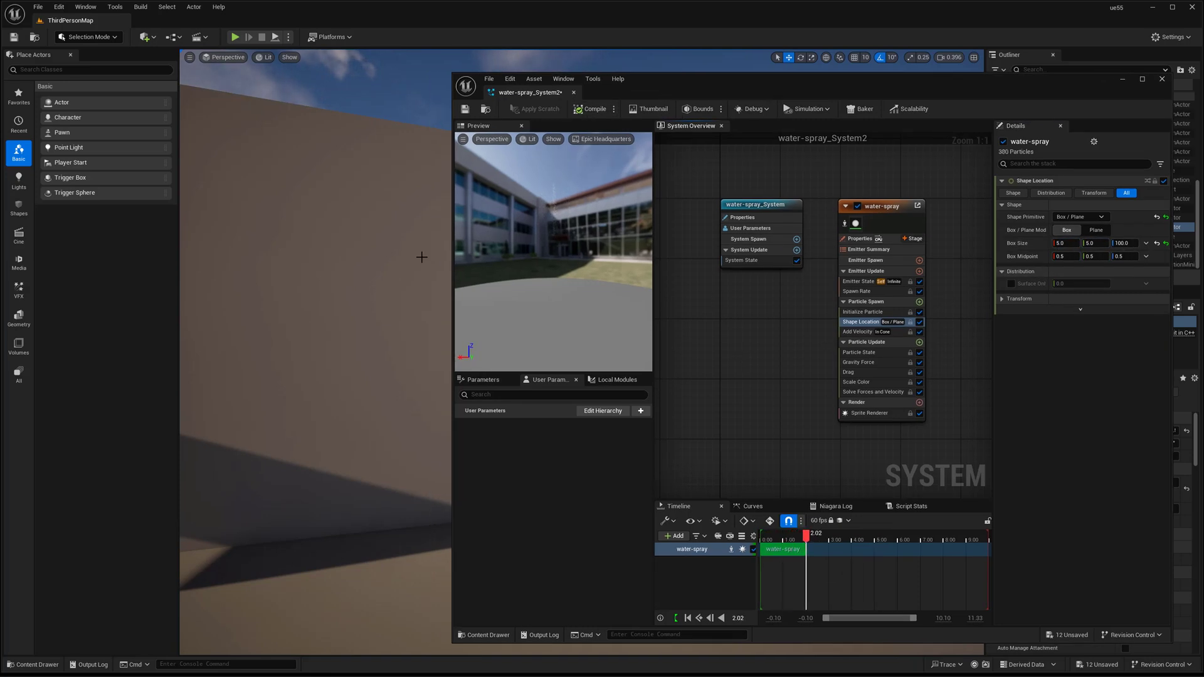
Set the spawn box's Z size to 5 and widen its Y size to 200, keeping the wall opening in sight
{"action": "right_click_drag", "start_coordinate": [422, 258], "coordinate": [419, 271]}
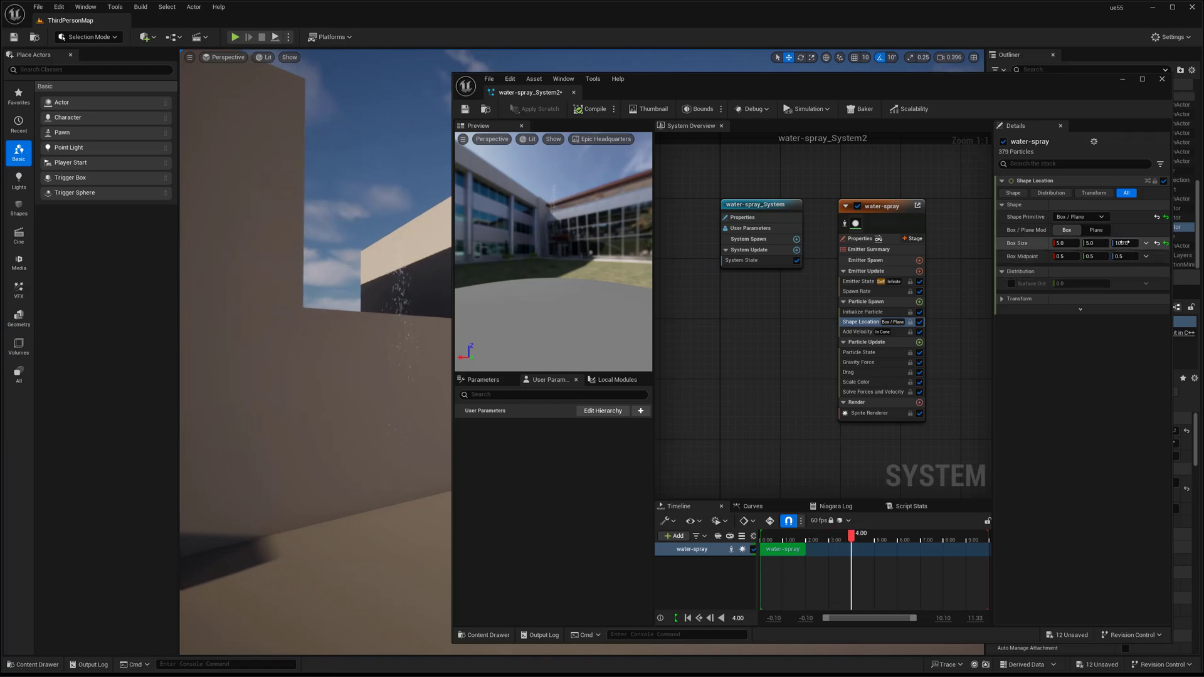
{"action": "type", "text": "5"}
{"action": "key", "text": "Return"}
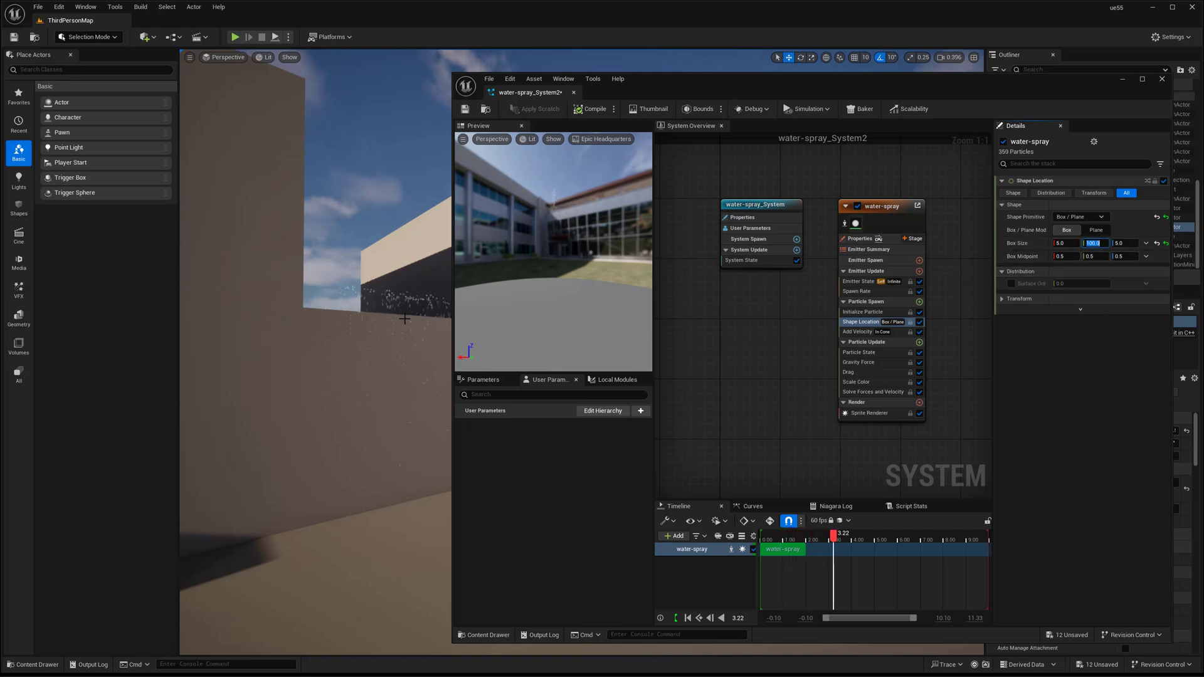
{"action": "left_click_drag", "start_coordinate": [674, 89], "coordinate": [503, 422]}
{"action": "right_click_drag", "start_coordinate": [560, 257], "coordinate": [444, 263]}
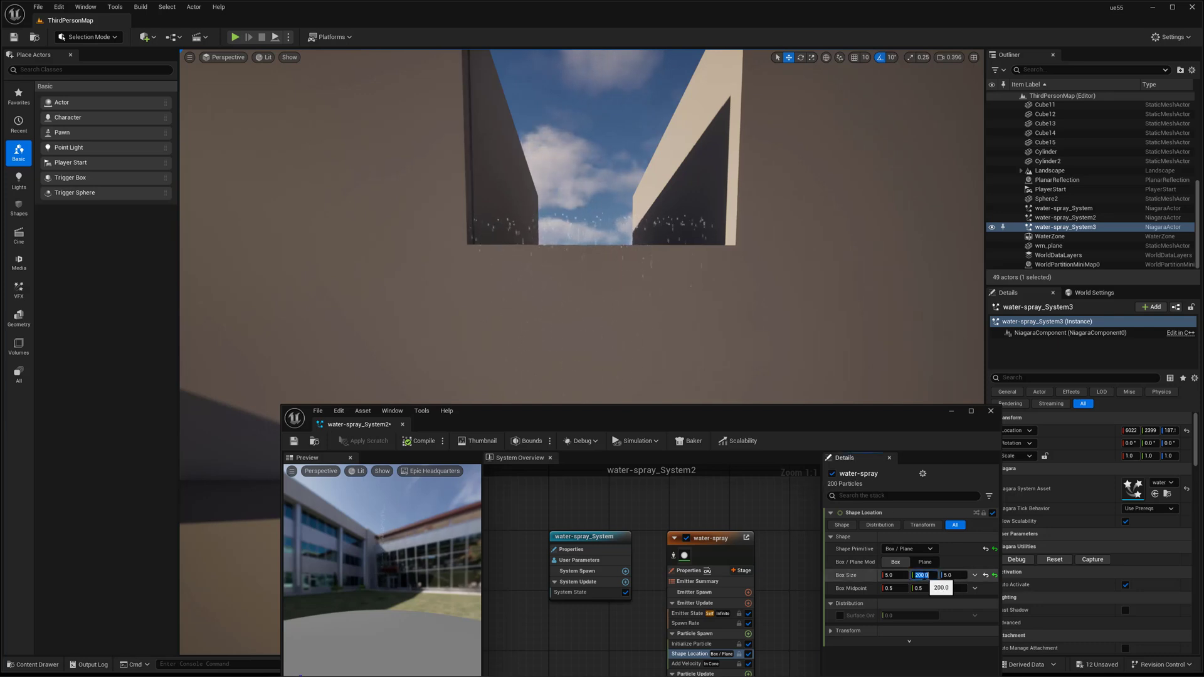
Move the water spray in the wall opening sideways to Y about 2421 and forward to X about 6027
{"action": "right_click_drag", "start_coordinate": [616, 250], "coordinate": [603, 242]}
{"action": "key", "text": "g"}
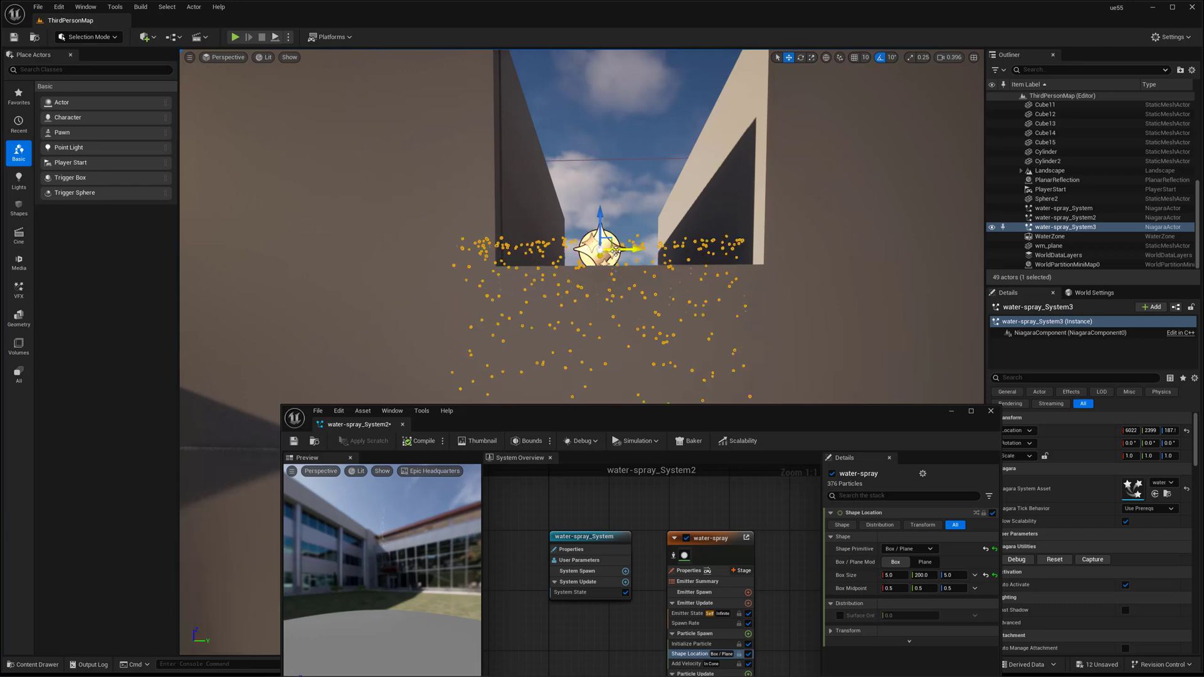
{"action": "left_click_drag", "start_coordinate": [616, 249], "coordinate": [659, 248]}
{"action": "key", "text": "g"}
{"action": "mouse_move", "coordinate": [659, 248]}
{"action": "right_mouse_down"}
{"action": "mouse_move", "coordinate": [696, 261]}
{"action": "mouse_move", "coordinate": [659, 262]}
{"action": "right_mouse_up"}
{"action": "left_click_drag", "start_coordinate": [600, 259], "coordinate": [606, 262]}
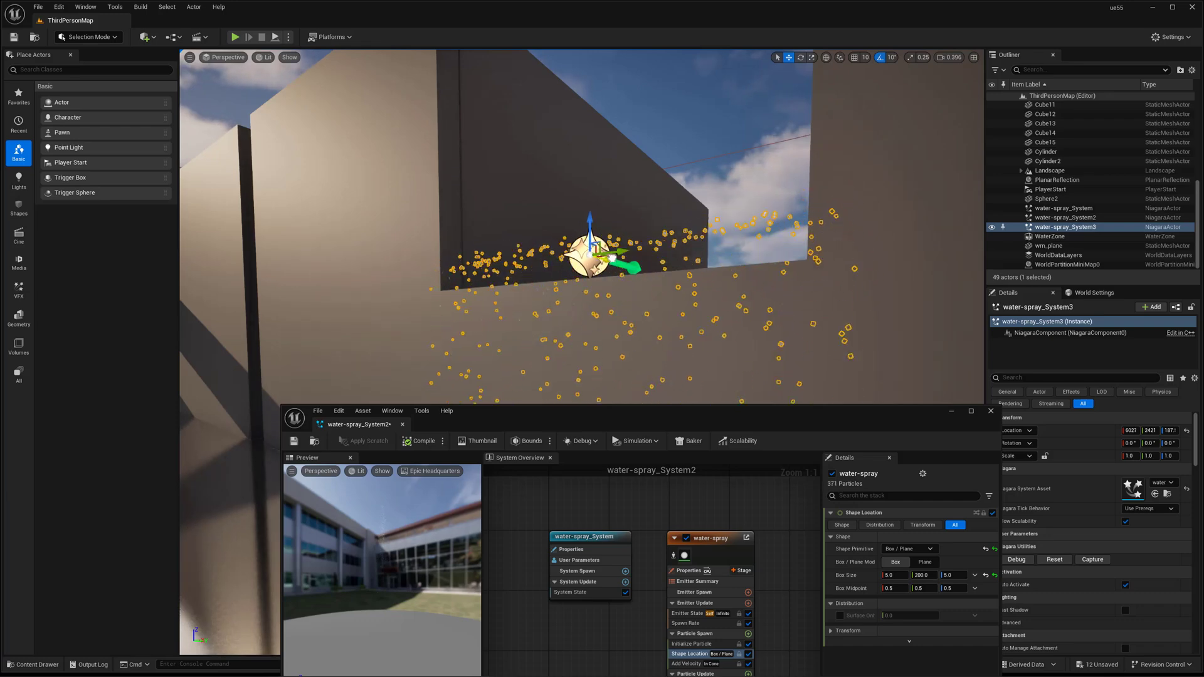
Lower the water spray to Z about 180 at the opening's sill, nudge it to Y about 2420, and deselect it
{"action": "right_click_drag", "start_coordinate": [569, 219], "coordinate": [569, 218]}
{"action": "left_click_drag", "start_coordinate": [549, 220], "coordinate": [546, 227]}
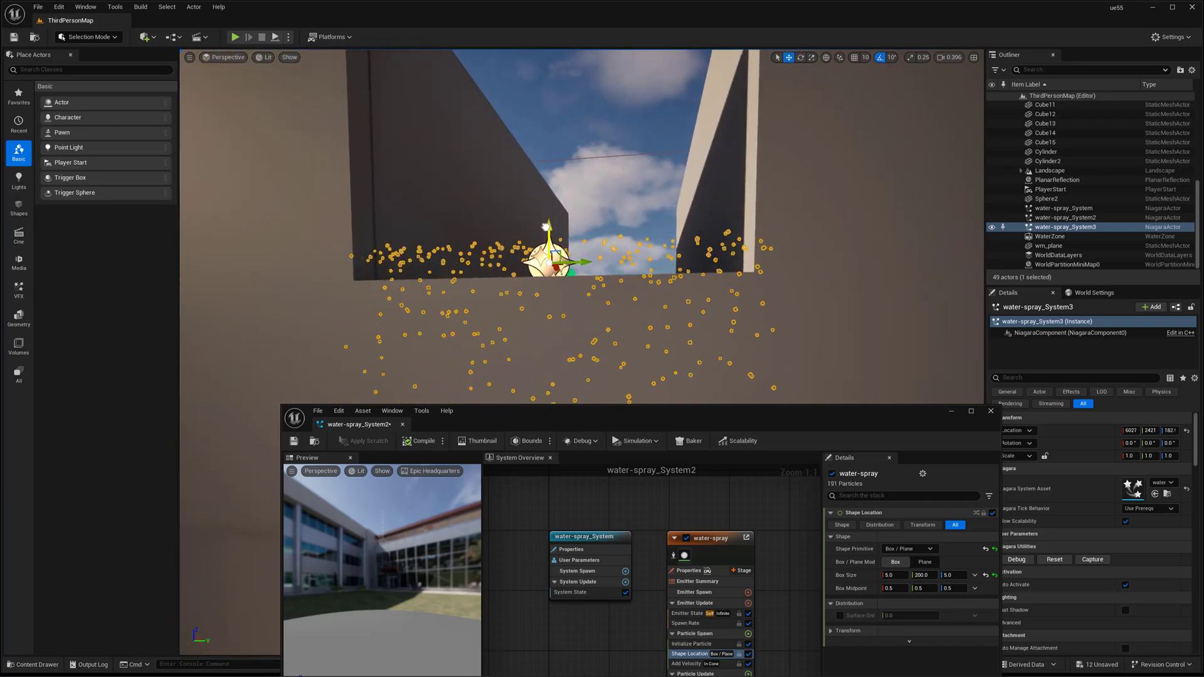
{"action": "right_click_drag", "start_coordinate": [560, 232], "coordinate": [583, 245]}
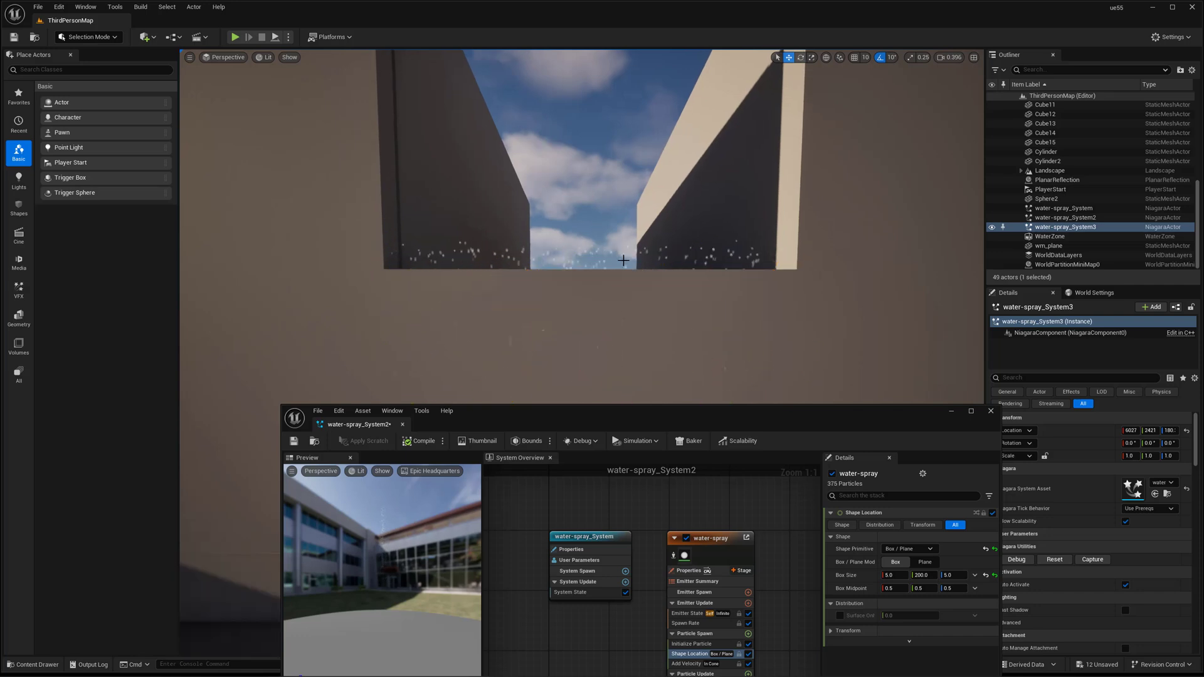
{"action": "key", "text": "g"}
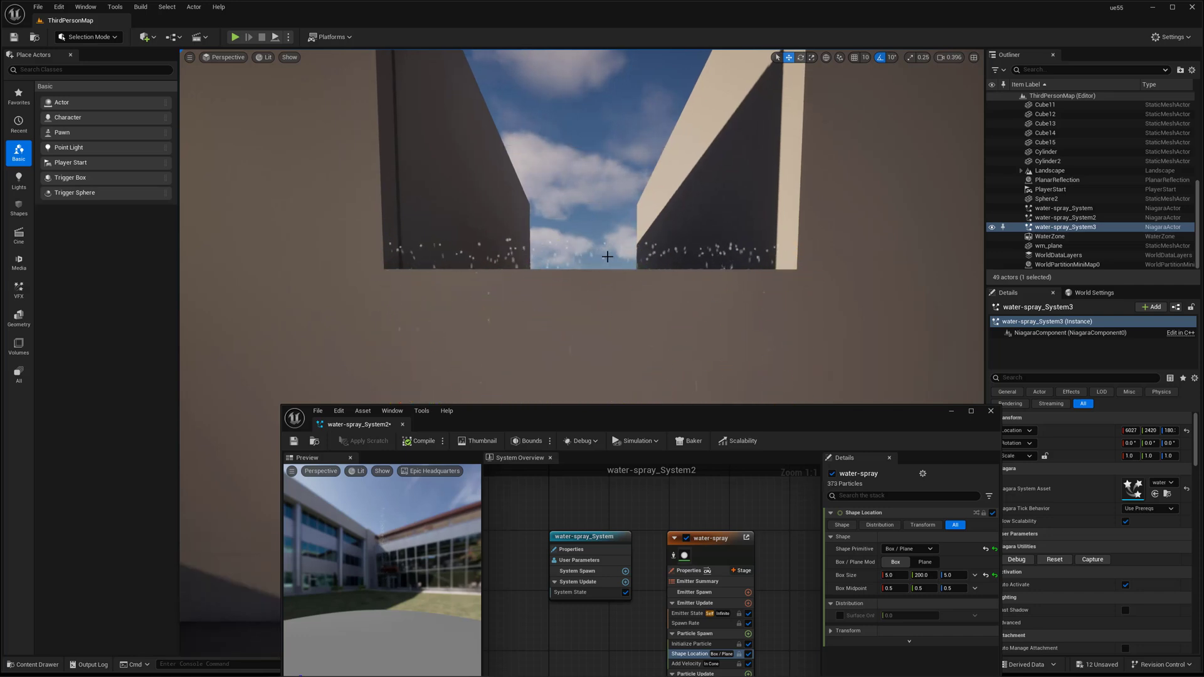
{"action": "left_click_drag", "start_coordinate": [607, 257], "coordinate": [636, 263], "text": "alt"}
{"action": "right_click_drag", "start_coordinate": [642, 264], "coordinate": [652, 266]}
{"action": "key", "text": "g"}
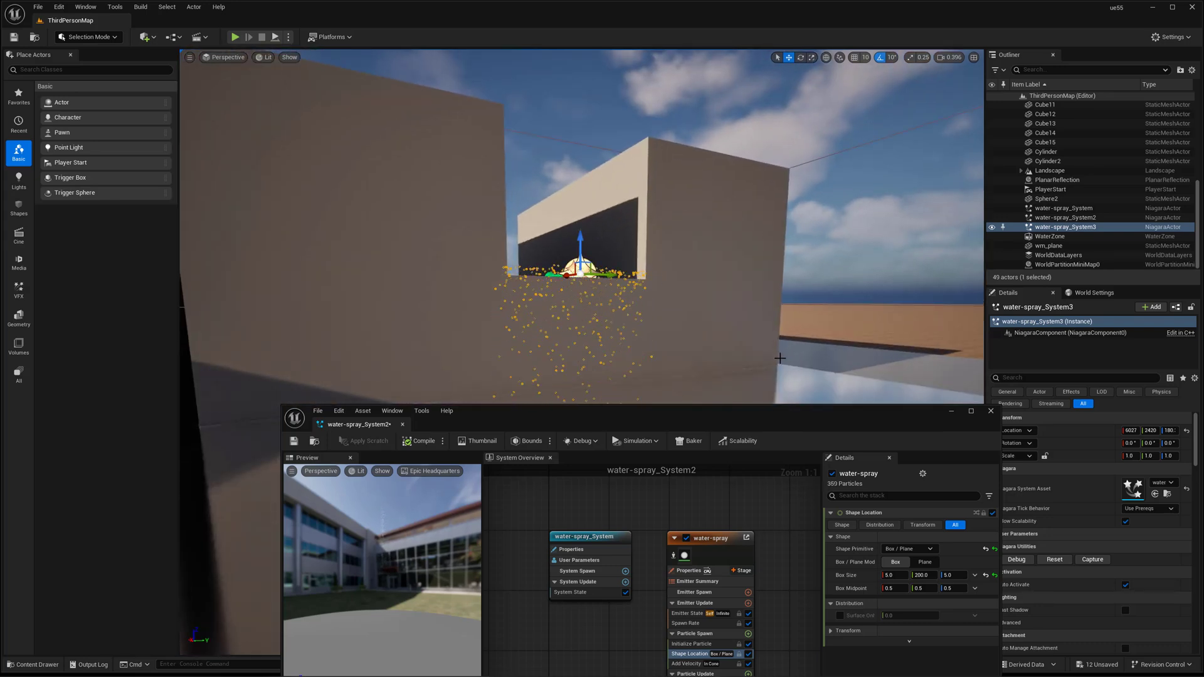
{"action": "key", "text": "Escape"}
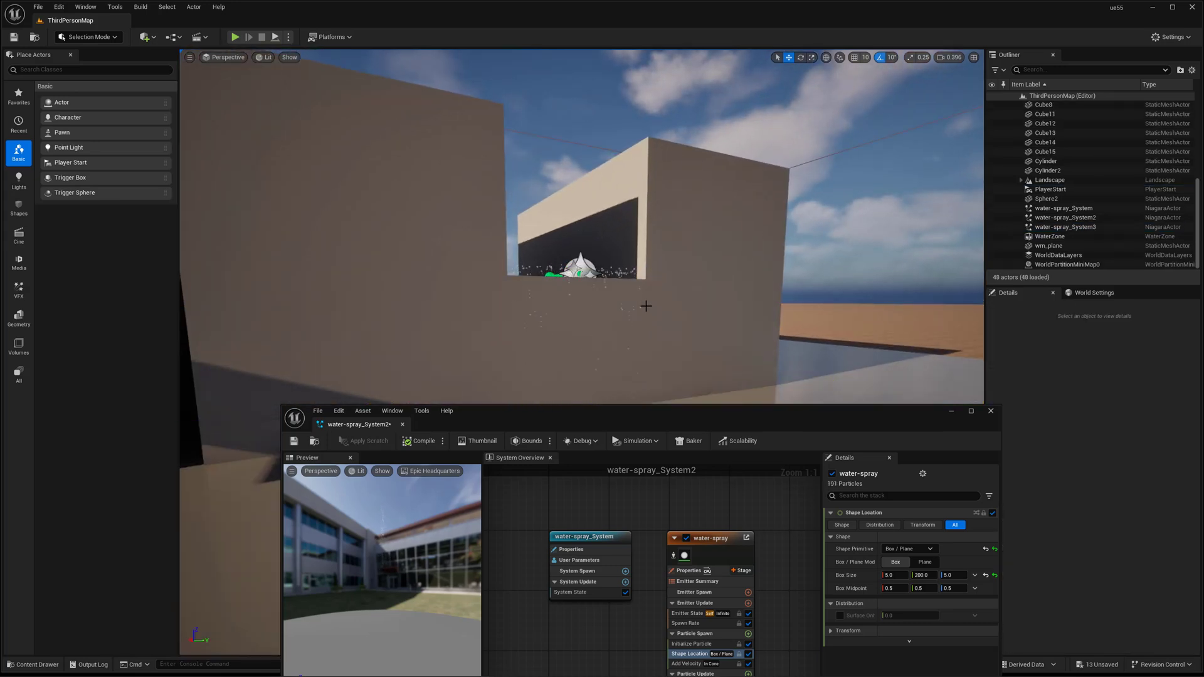
{"action": "right_click_drag", "start_coordinate": [646, 306], "coordinate": [592, 284]}
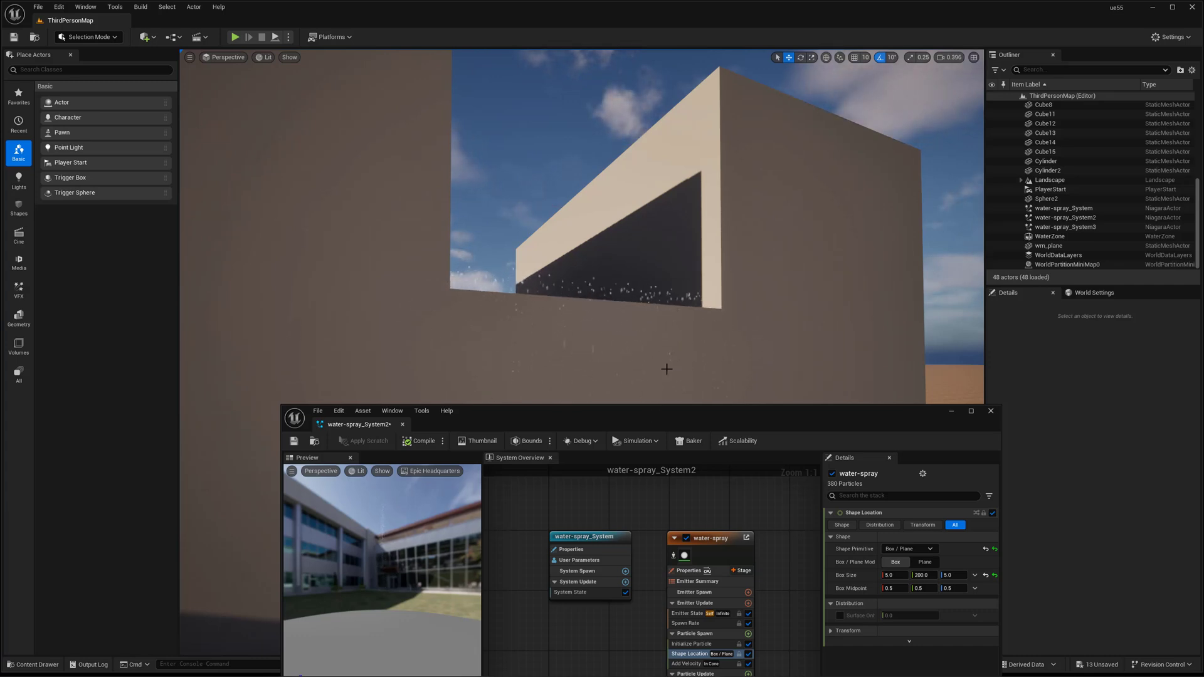
{"action": "mouse_move", "coordinate": [667, 369]}
{"action": "right_mouse_down"}
{"action": "mouse_move", "coordinate": [650, 365]}
{"action": "mouse_move", "coordinate": [666, 370]}
{"action": "mouse_move", "coordinate": [666, 357]}
{"action": "mouse_move", "coordinate": [666, 372]}
{"action": "right_mouse_up"}
Set the Add Velocity speed range to a minimum of 150 and a maximum of 200, and close the Niagara system editor
{"action": "left_click_drag", "start_coordinate": [656, 412], "coordinate": [863, 79]}
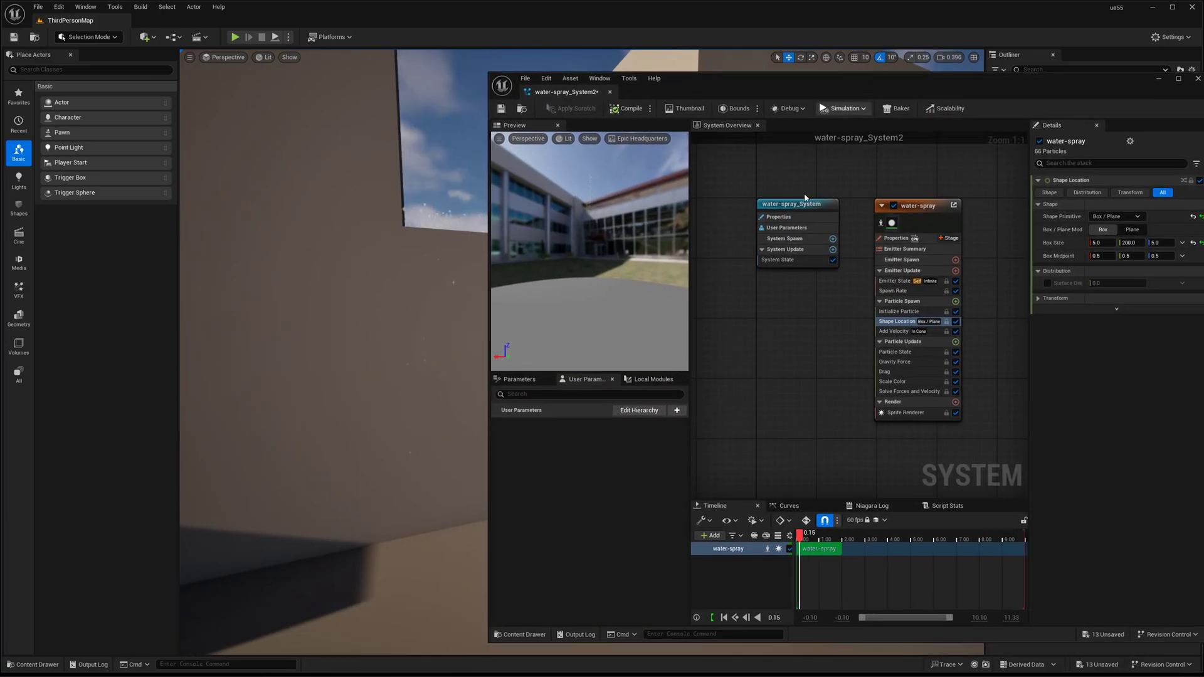
{"action": "left_click", "coordinate": [910, 331]}
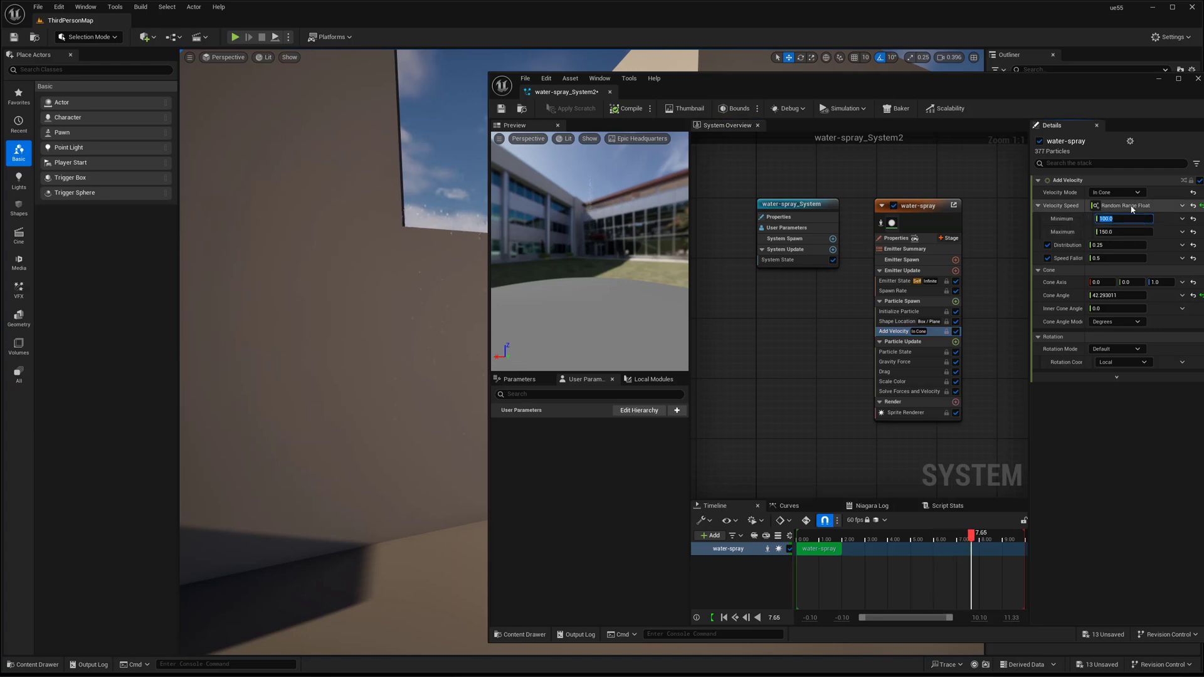
{"action": "right_click_drag", "start_coordinate": [425, 218], "coordinate": [460, 219]}
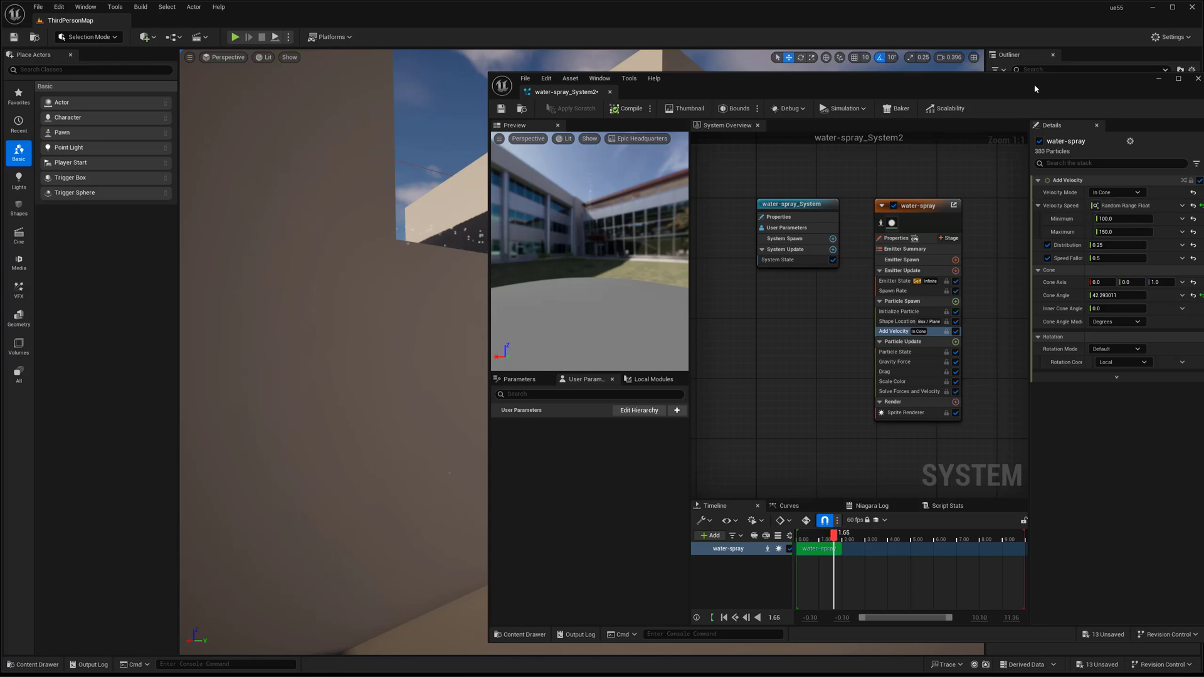
{"action": "left_click_drag", "start_coordinate": [1009, 95], "coordinate": [977, 94]}
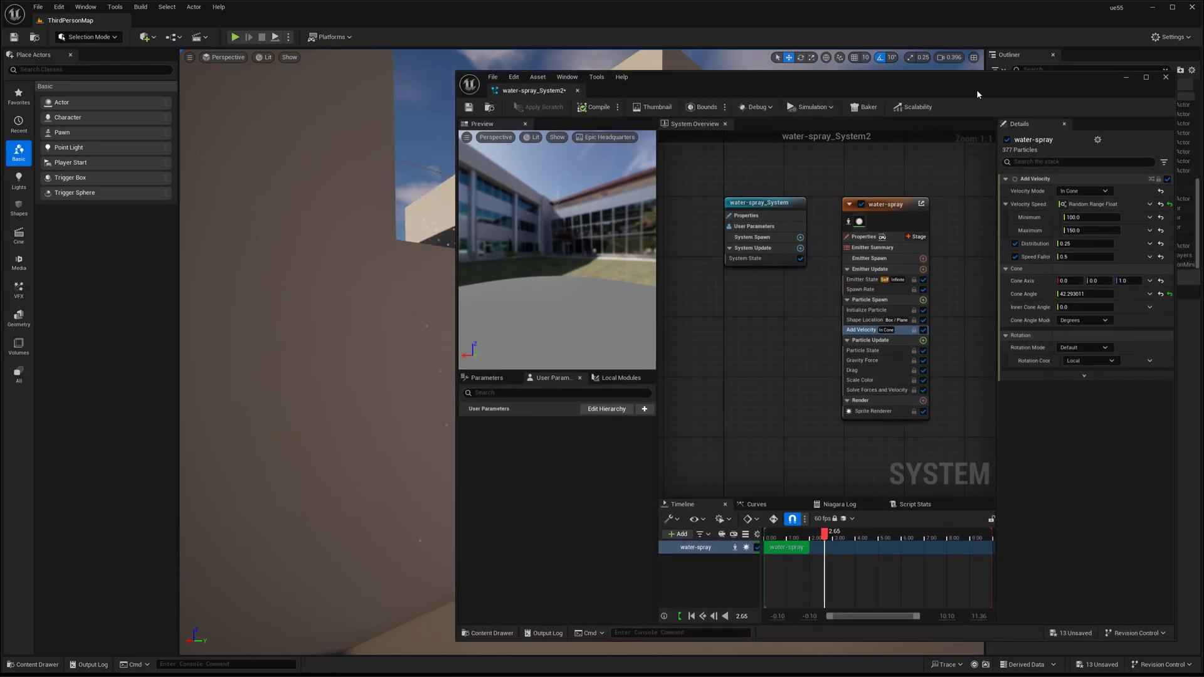
{"action": "left_click", "coordinate": [1091, 217]}
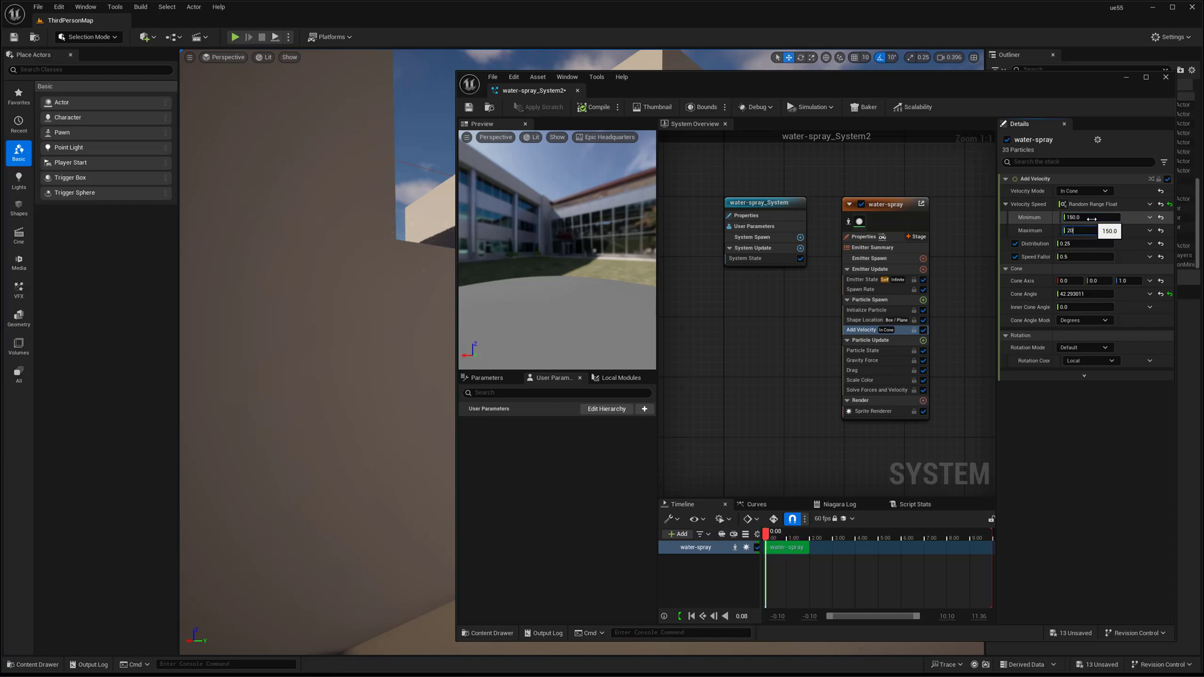
{"action": "mouse_move", "coordinate": [555, 210]}
{"action": "left_mouse_down"}
{"action": "mouse_move", "coordinate": [604, 241]}
{"action": "mouse_move", "coordinate": [653, 245]}
{"action": "left_mouse_up"}
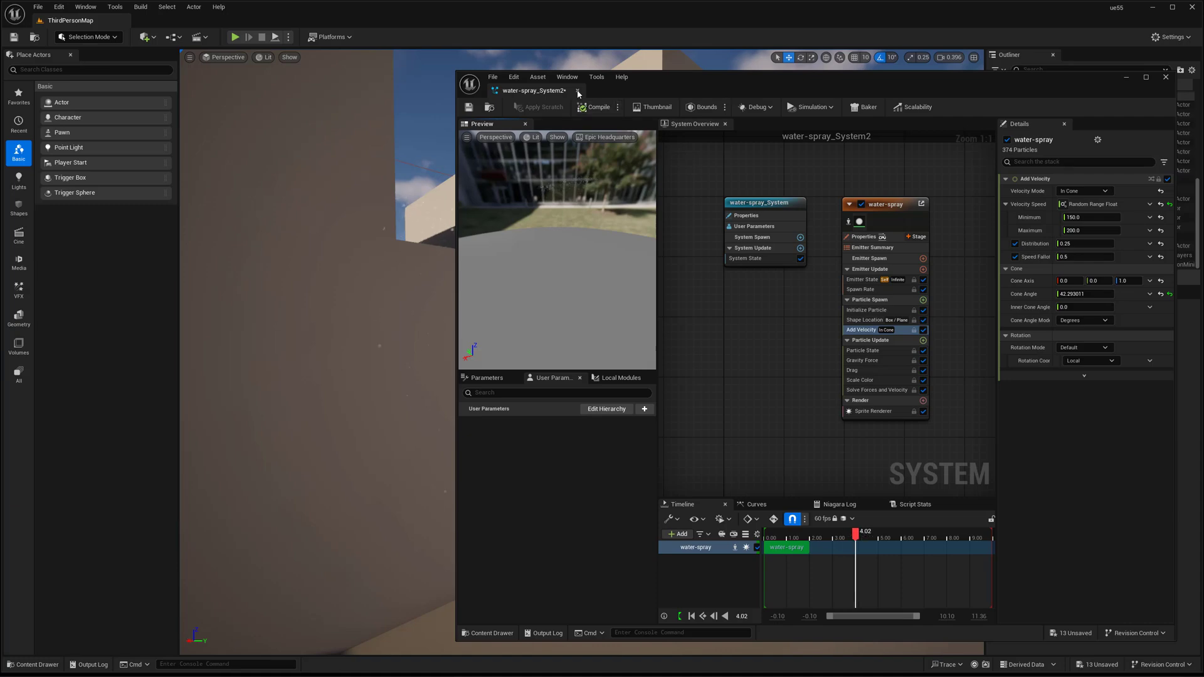
{"action": "left_click", "coordinate": [578, 92]}
Select the water spray in the wall opening and rotate it about 80° around Y so it sprays outward over the sill
{"action": "left_click", "coordinate": [565, 269]}
{"action": "key", "text": "e"}
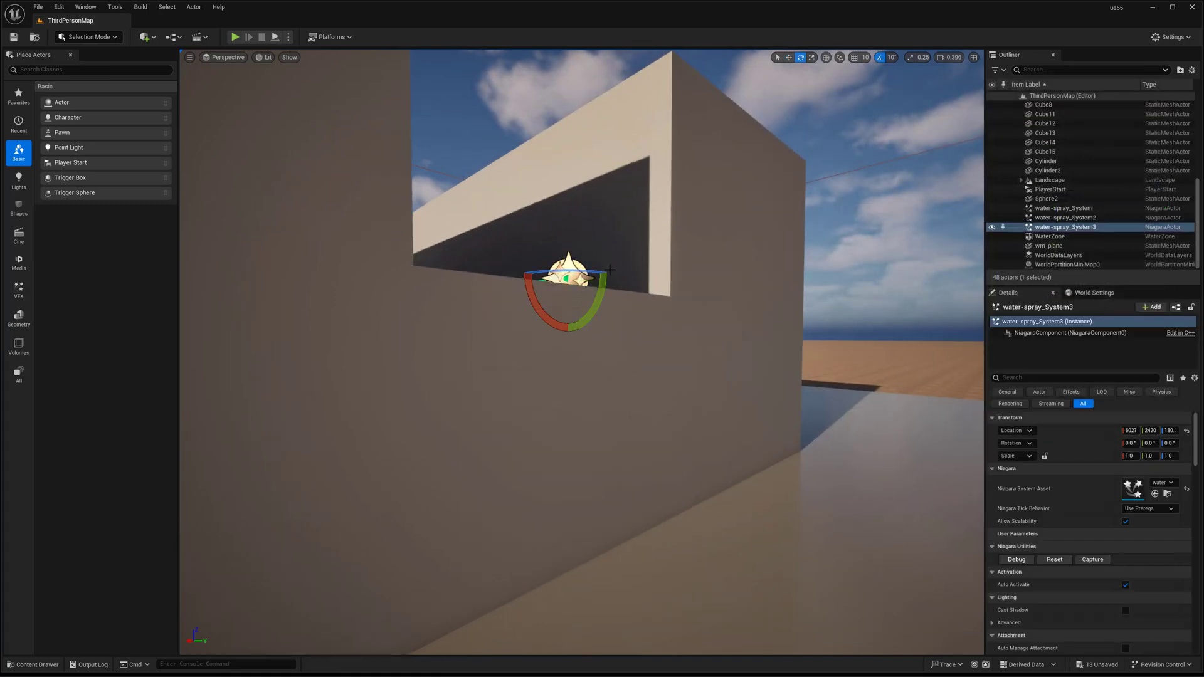
{"action": "left_click_drag", "start_coordinate": [605, 278], "coordinate": [623, 318]}
{"action": "key", "text": "g"}
{"action": "key", "text": "e"}
{"action": "right_click_drag", "start_coordinate": [623, 319], "coordinate": [630, 348]}
{"action": "key", "text": "g"}
{"action": "left_click_drag", "start_coordinate": [612, 292], "coordinate": [626, 331]}
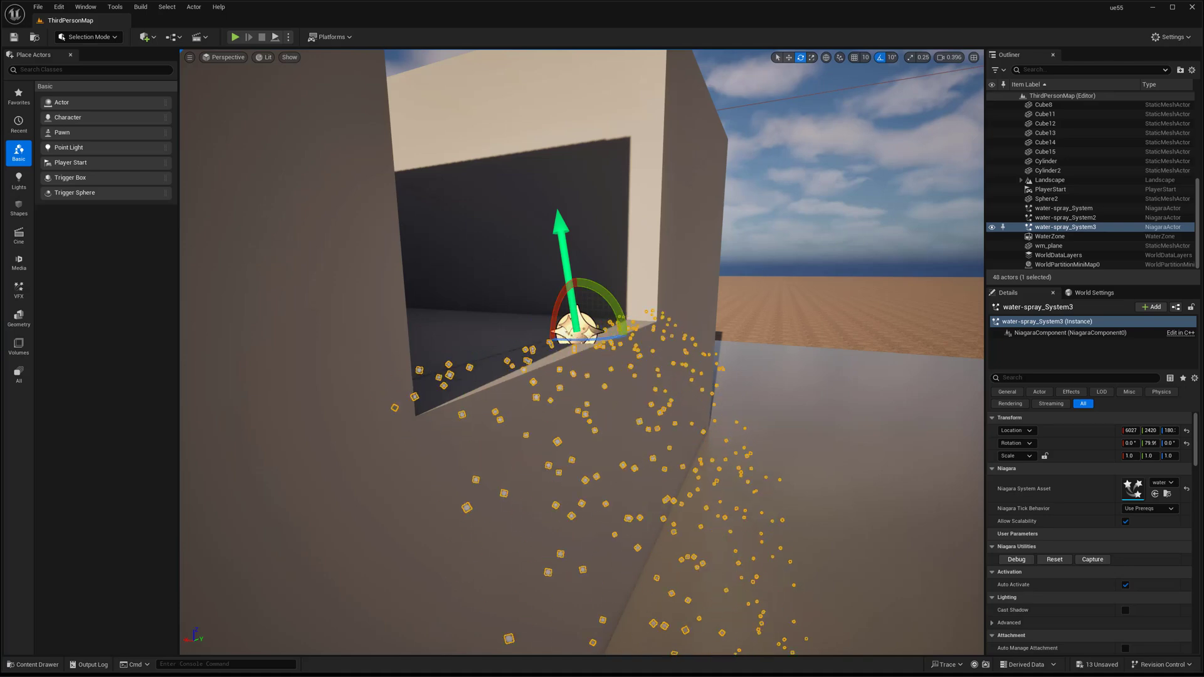
Examine the rotated water spray at the wall opening from the front, the side and farther away
{"action": "right_click_drag", "start_coordinate": [626, 331], "coordinate": [583, 325]}
{"action": "key", "text": "g"}
{"action": "key", "text": "d"}
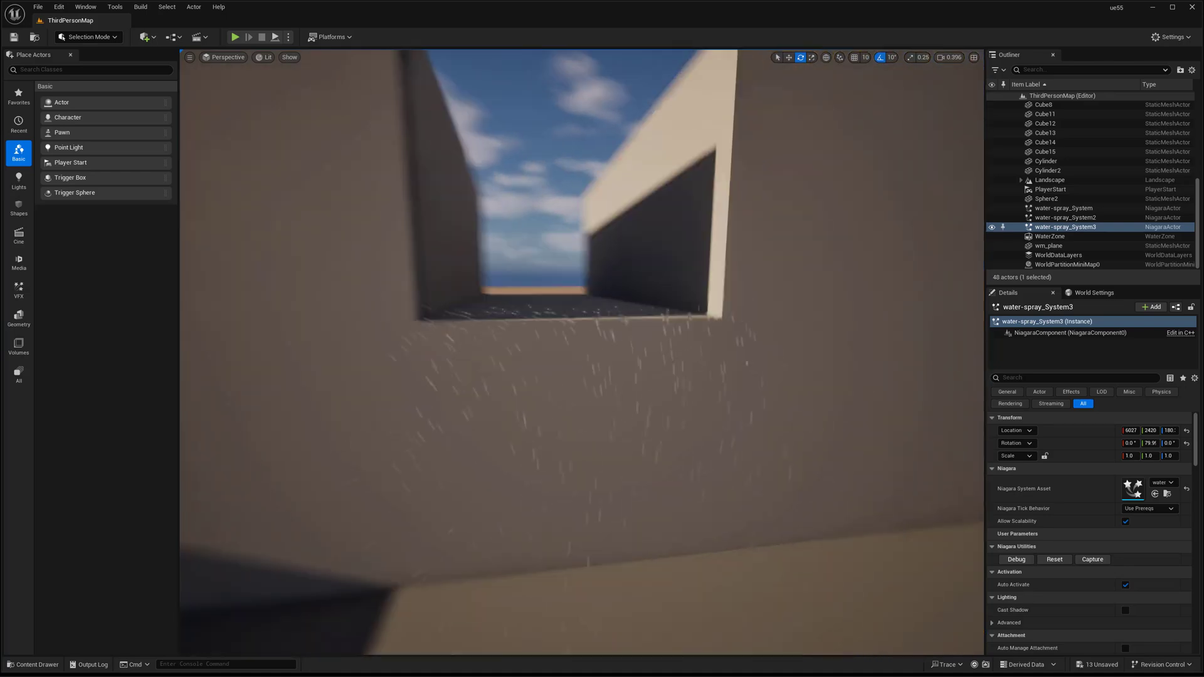
{"action": "key", "text": "g"}
{"action": "right_click_drag", "start_coordinate": [684, 278], "coordinate": [656, 287]}
{"action": "key", "text": "d"}
{"action": "key", "text": "g"}
{"action": "key", "text": "d"}
{"action": "key", "text": "d"}
{"action": "right_click_drag", "start_coordinate": [564, 351], "coordinate": [526, 336]}
{"action": "key", "text": "g"}
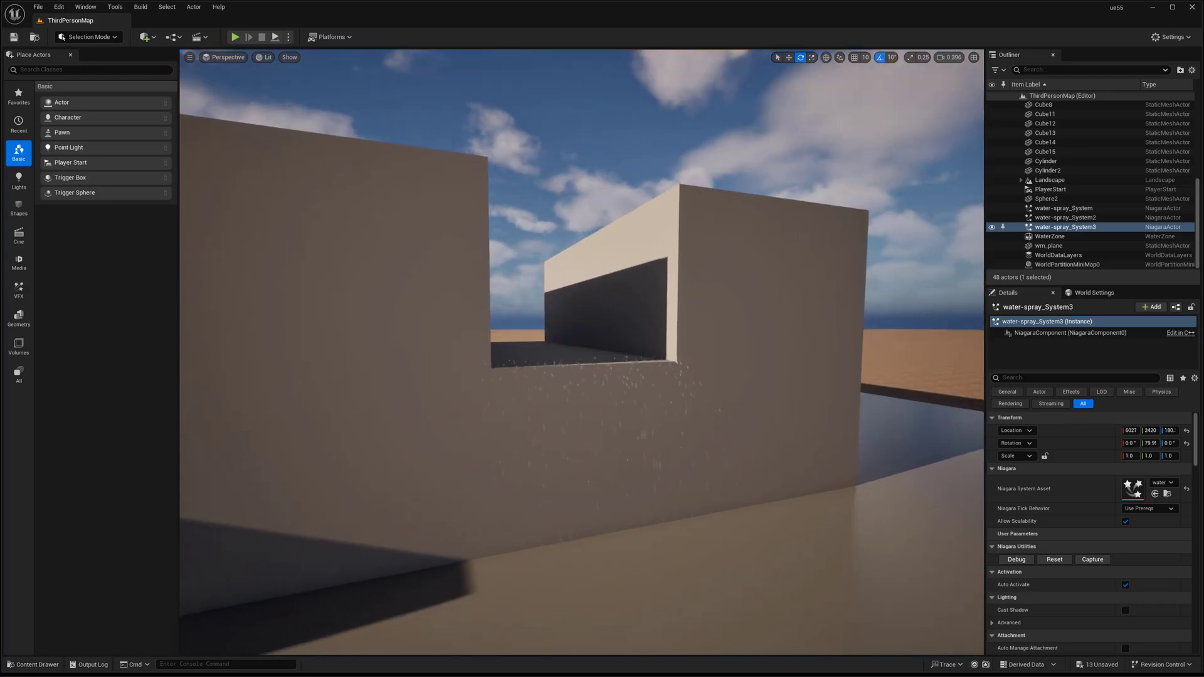
{"action": "key", "text": "s"}
{"action": "right_click_drag", "start_coordinate": [486, 433], "coordinate": [471, 420]}
{"action": "key", "text": "q"}
{"action": "key", "text": "w"}
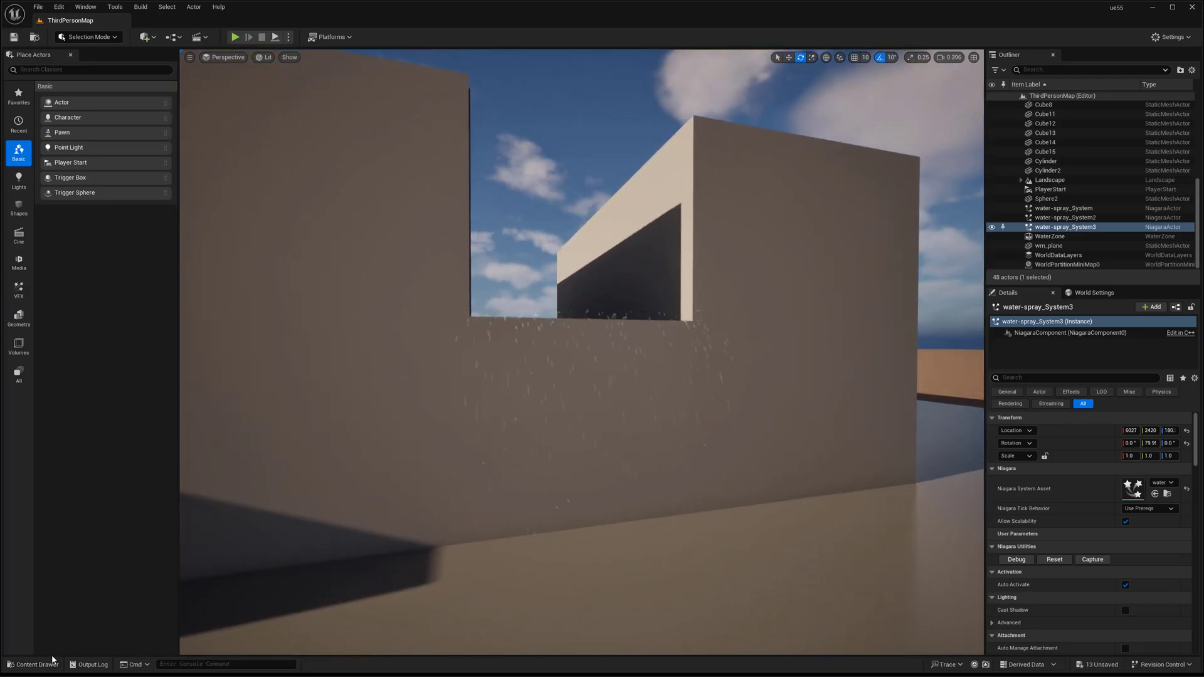
Reopen the water-spray_System2 asset, set the Shape Location box's Y size to 190, and check the spray's edge against the opening
{"action": "left_click", "coordinate": [53, 660]}
{"action": "double_click", "coordinate": [292, 581]}
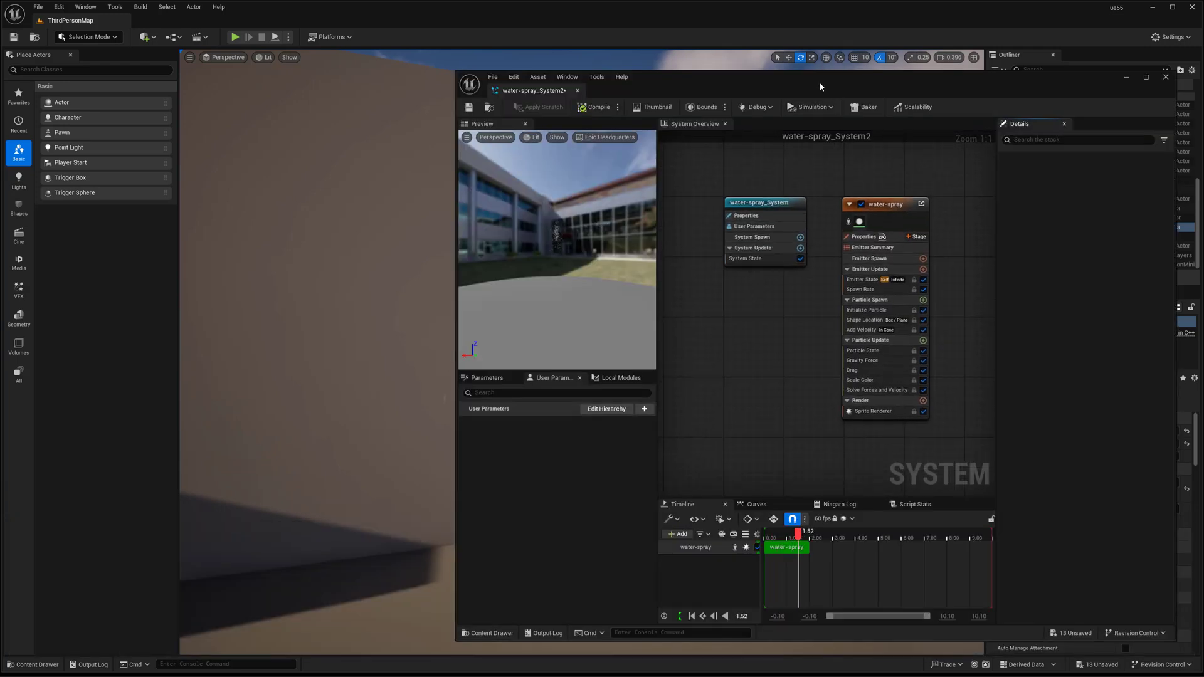
{"action": "left_click_drag", "start_coordinate": [819, 82], "coordinate": [751, 85]}
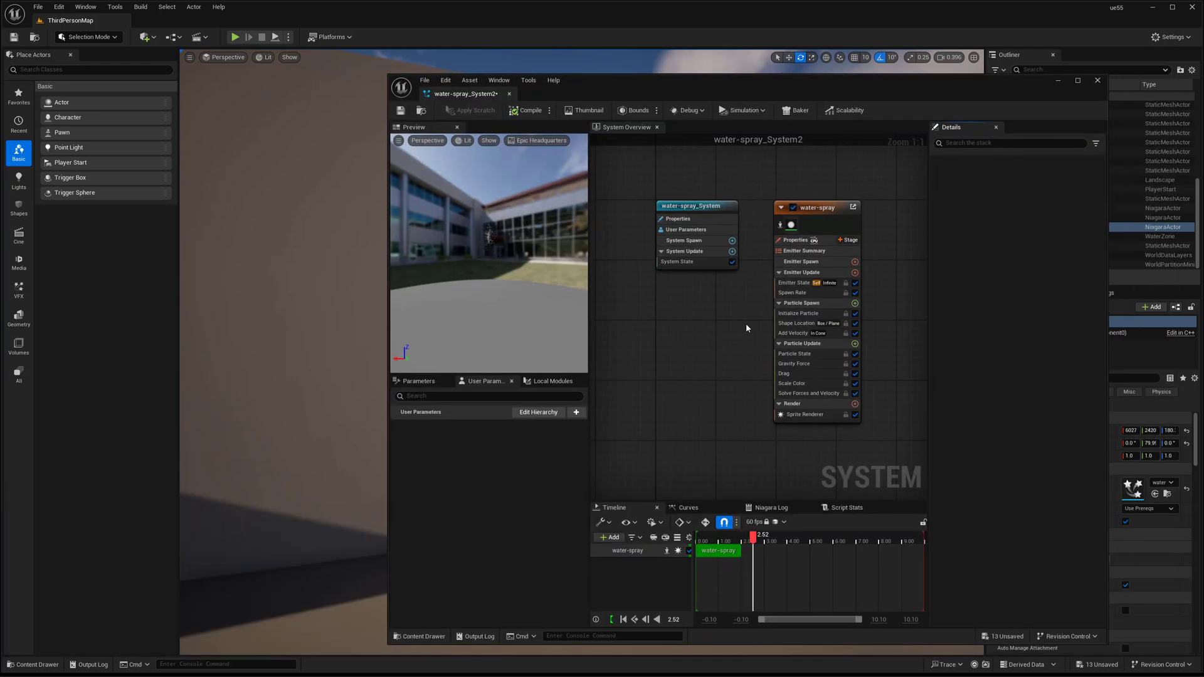
{"action": "left_click", "coordinate": [799, 323]}
{"action": "left_click", "coordinate": [1029, 244]}
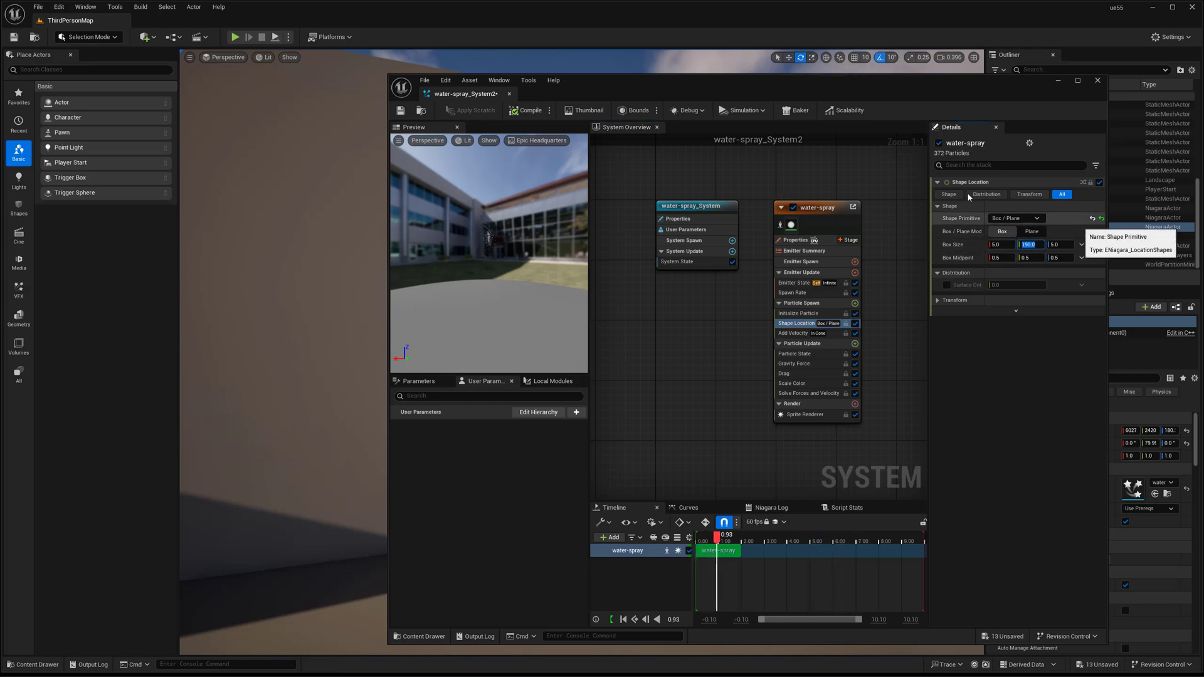
{"action": "left_click_drag", "start_coordinate": [574, 92], "coordinate": [771, 100]}
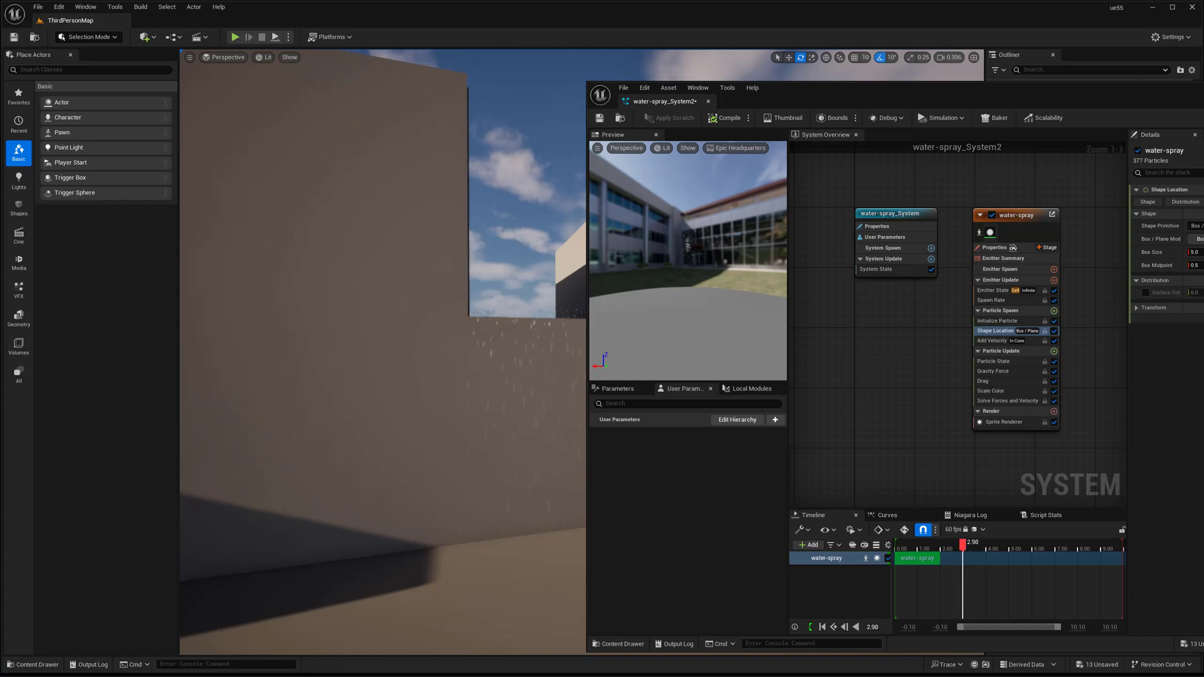
{"action": "right_click_drag", "start_coordinate": [513, 315], "coordinate": [397, 297]}
{"action": "key", "text": "d"}
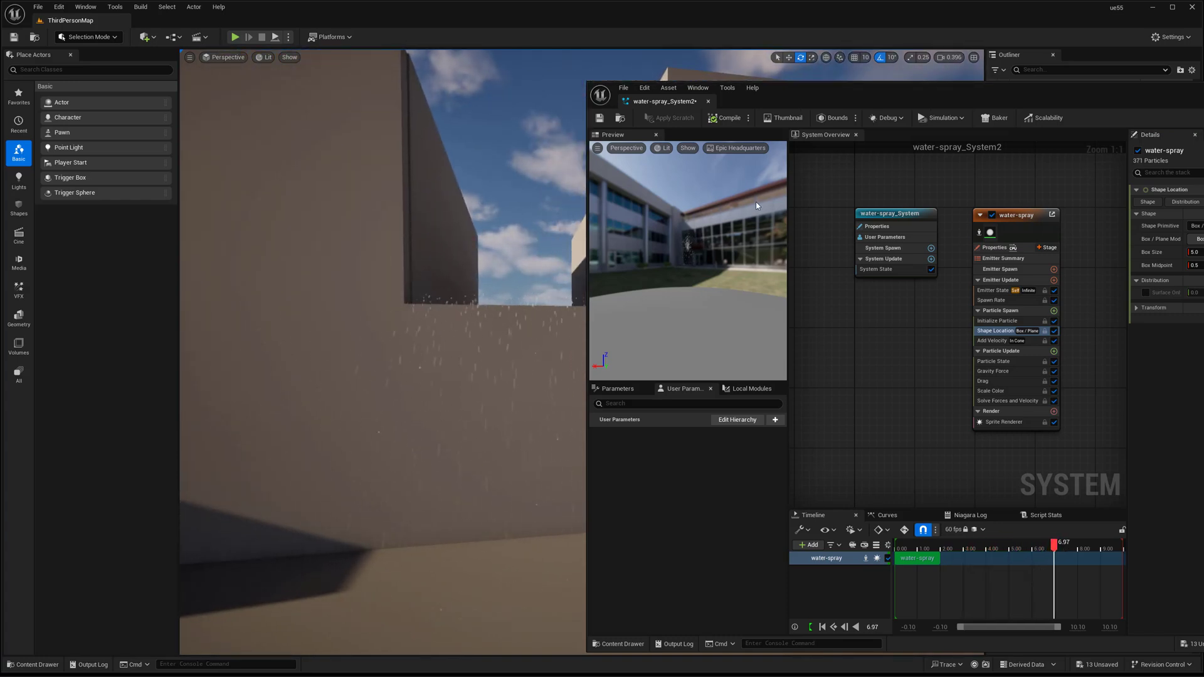
{"action": "left_click_drag", "start_coordinate": [806, 93], "coordinate": [699, 75]}
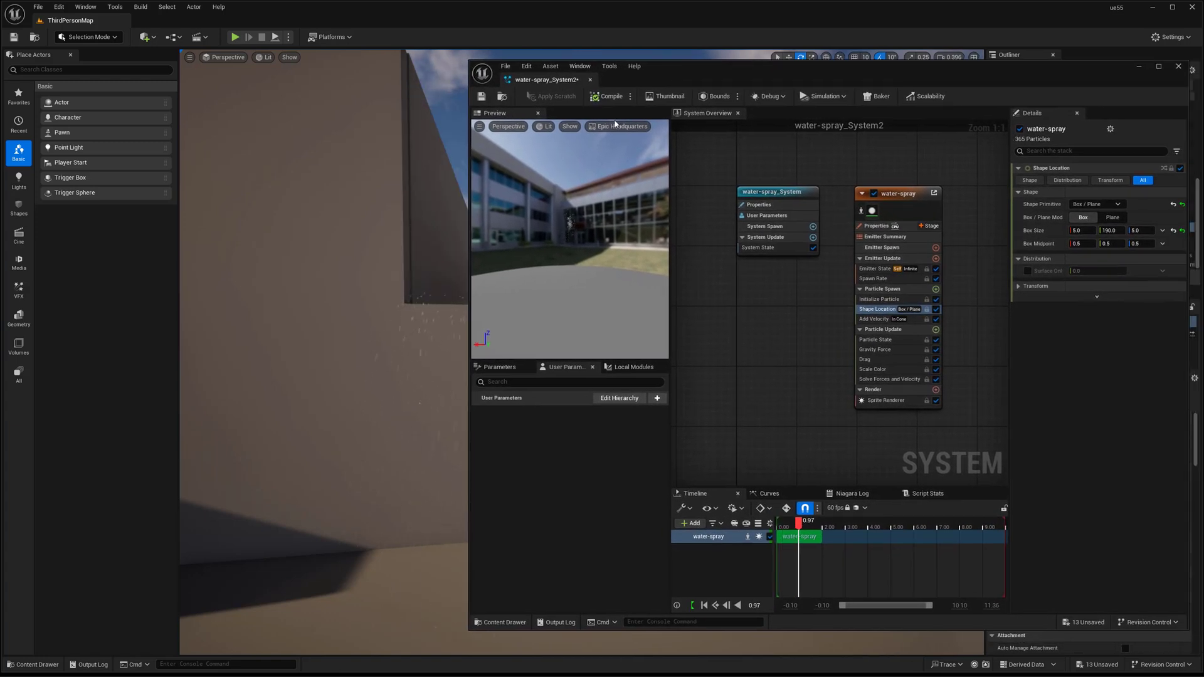
Set the particles' maximum lifetime to 0.7 in Initialize Particle and check how far the spray falls below the floor
{"action": "right_click_drag", "start_coordinate": [332, 339], "coordinate": [307, 377]}
{"action": "key", "text": "g"}
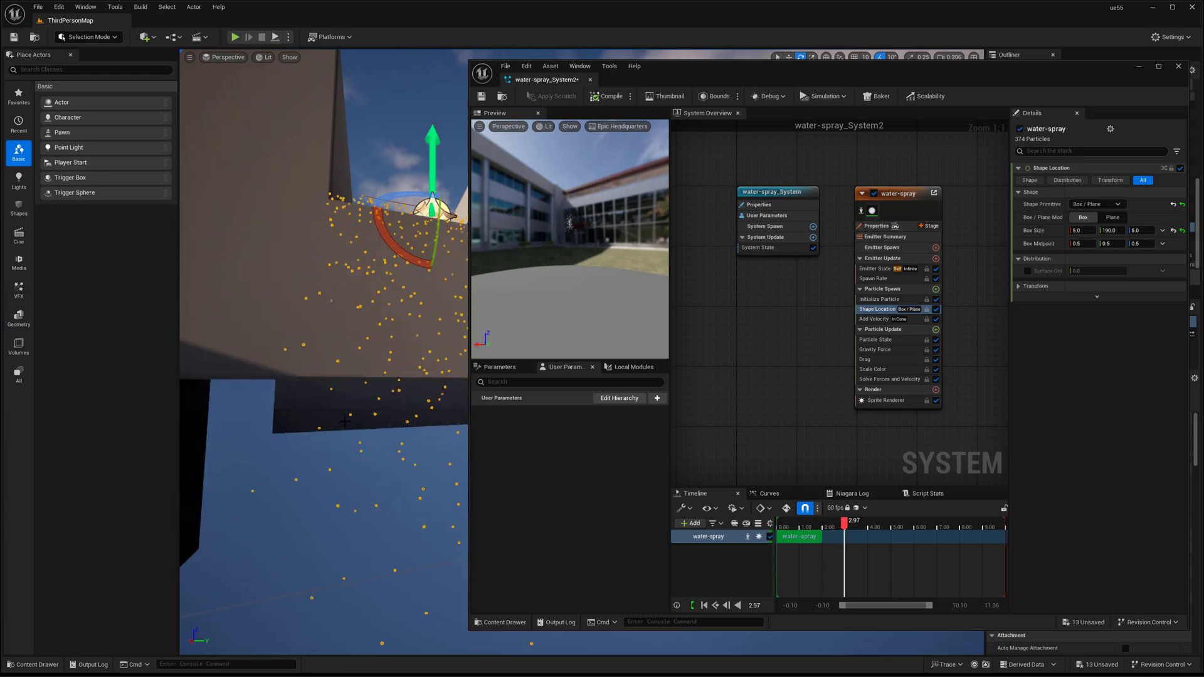
{"action": "middle_click_drag", "start_coordinate": [364, 376], "coordinate": [363, 270]}
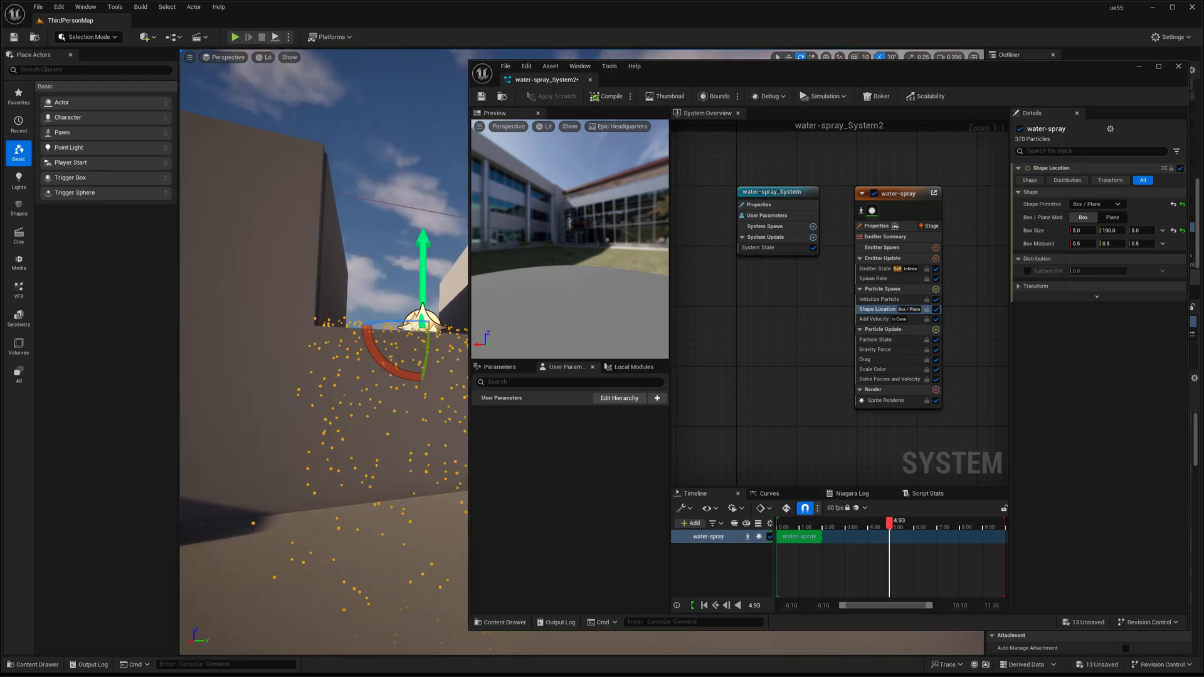
{"action": "left_click", "coordinate": [879, 299]}
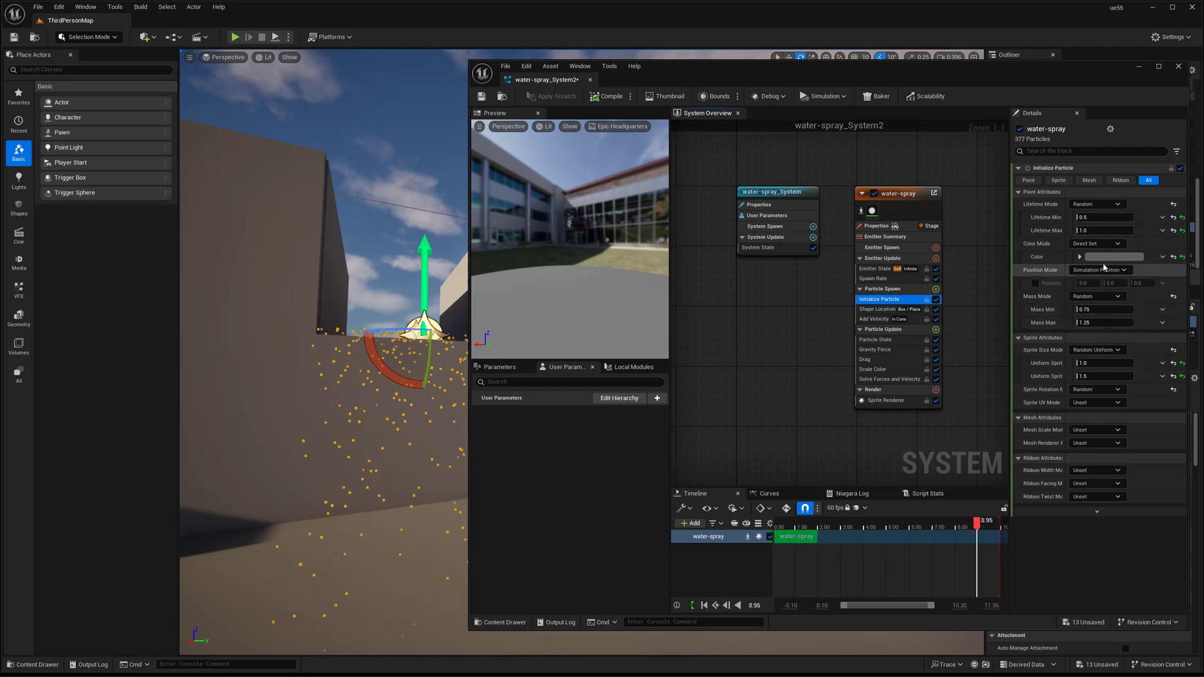
{"action": "left_click", "coordinate": [1101, 230]}
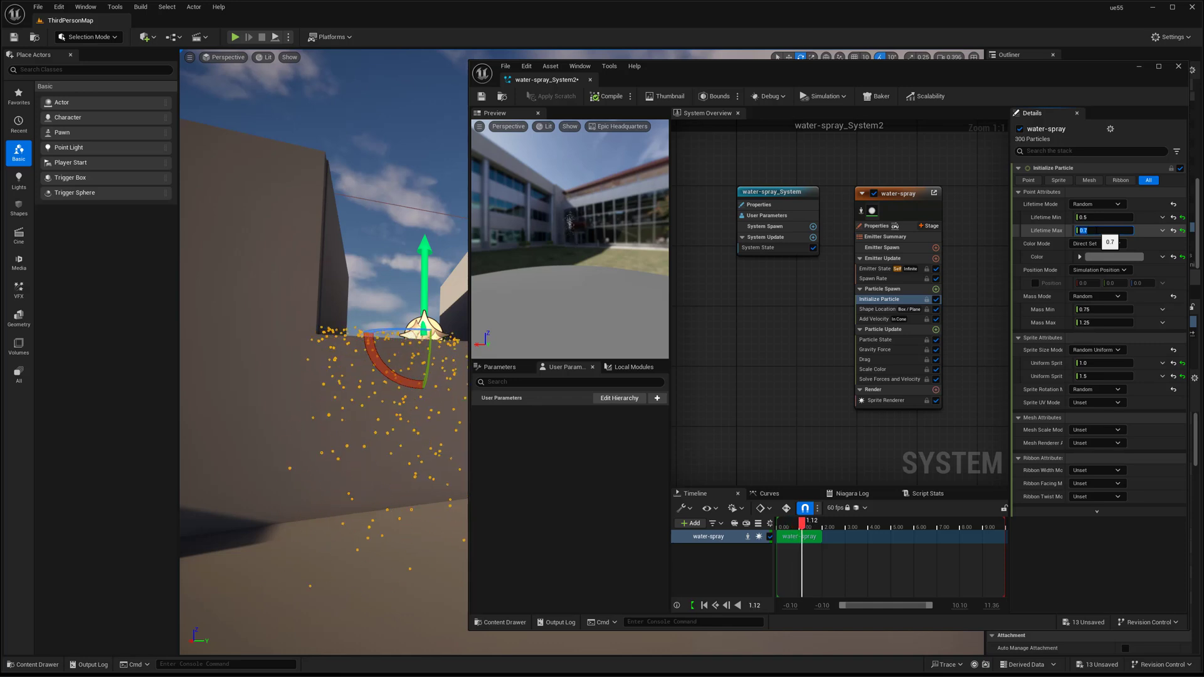
{"action": "right_click_drag", "start_coordinate": [309, 321], "coordinate": [312, 307]}
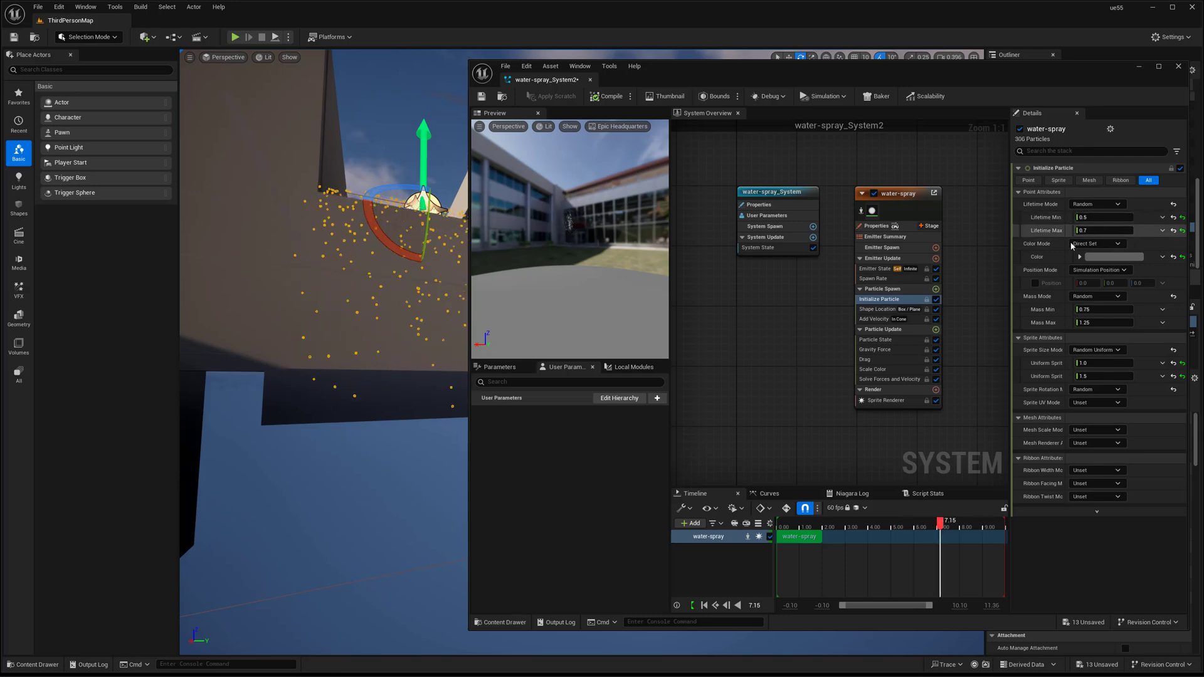
{"action": "mouse_move", "coordinate": [362, 391]}
{"action": "right_mouse_down"}
{"action": "mouse_move", "coordinate": [348, 401]}
{"action": "mouse_move", "coordinate": [361, 440]}
{"action": "mouse_move", "coordinate": [355, 410]}
{"action": "right_mouse_up"}
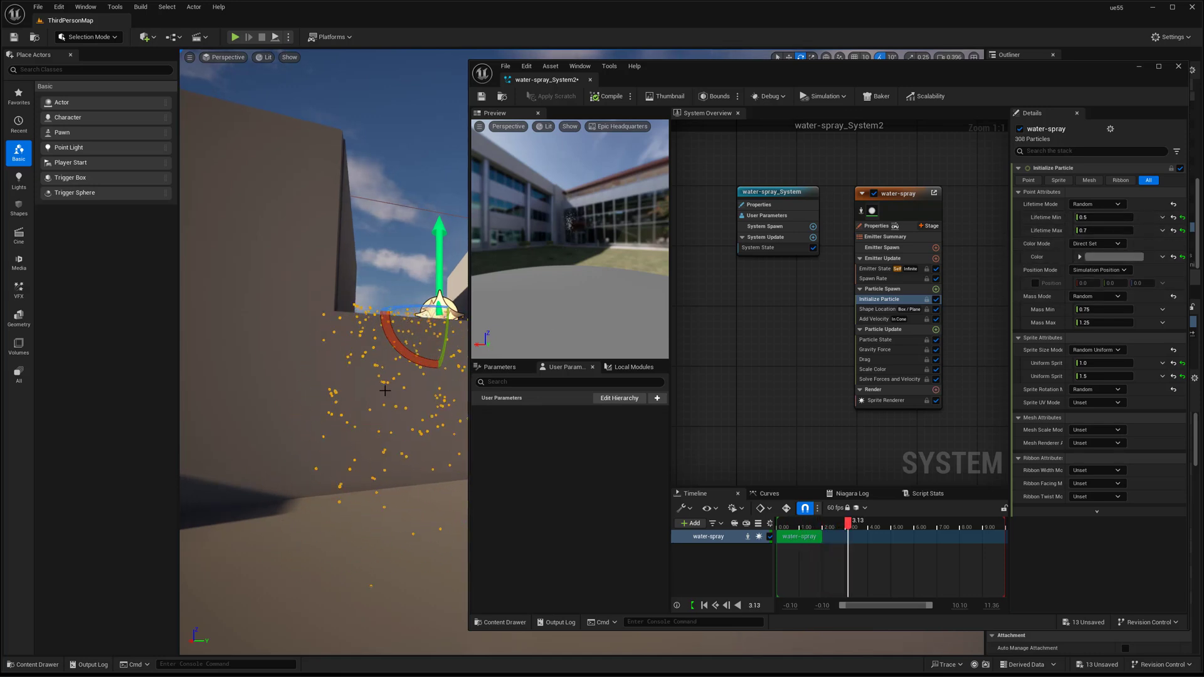
{"action": "mouse_move", "coordinate": [354, 410]}
{"action": "right_mouse_down"}
{"action": "mouse_move", "coordinate": [359, 399]}
{"action": "mouse_move", "coordinate": [347, 398]}
{"action": "right_mouse_up"}
{"action": "key", "text": "w"}
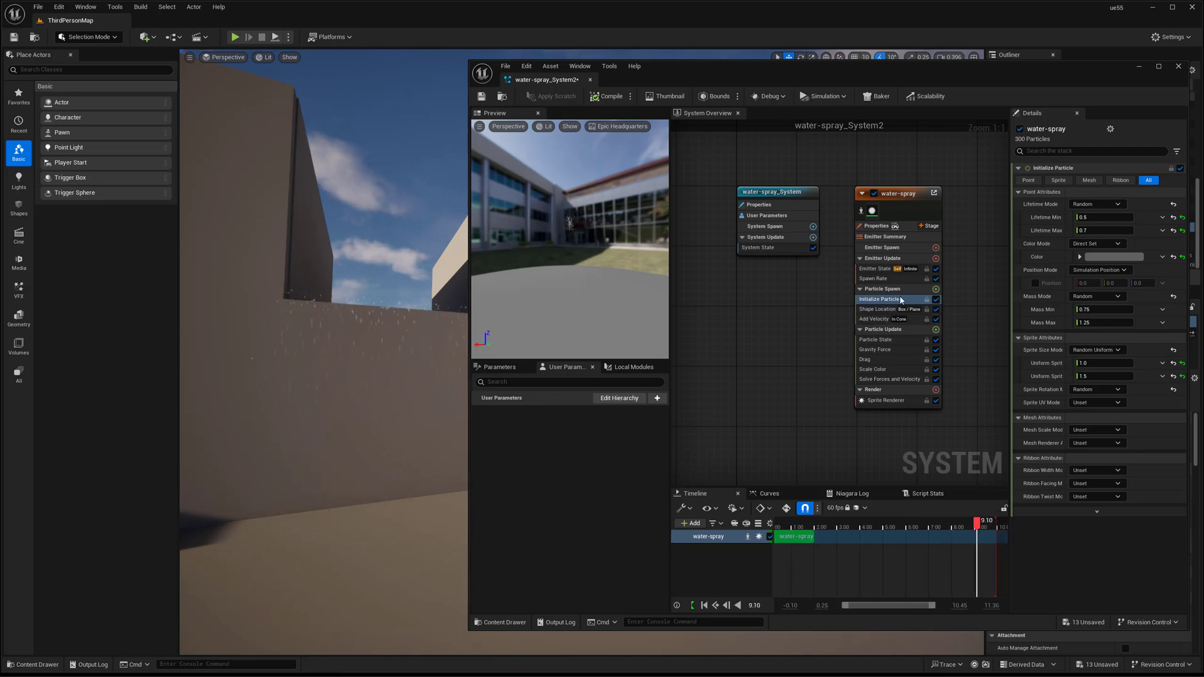
Set the emitter's spawn rate to 1000 and inspect the spray along the opening's sill
{"action": "left_click", "coordinate": [878, 278]}
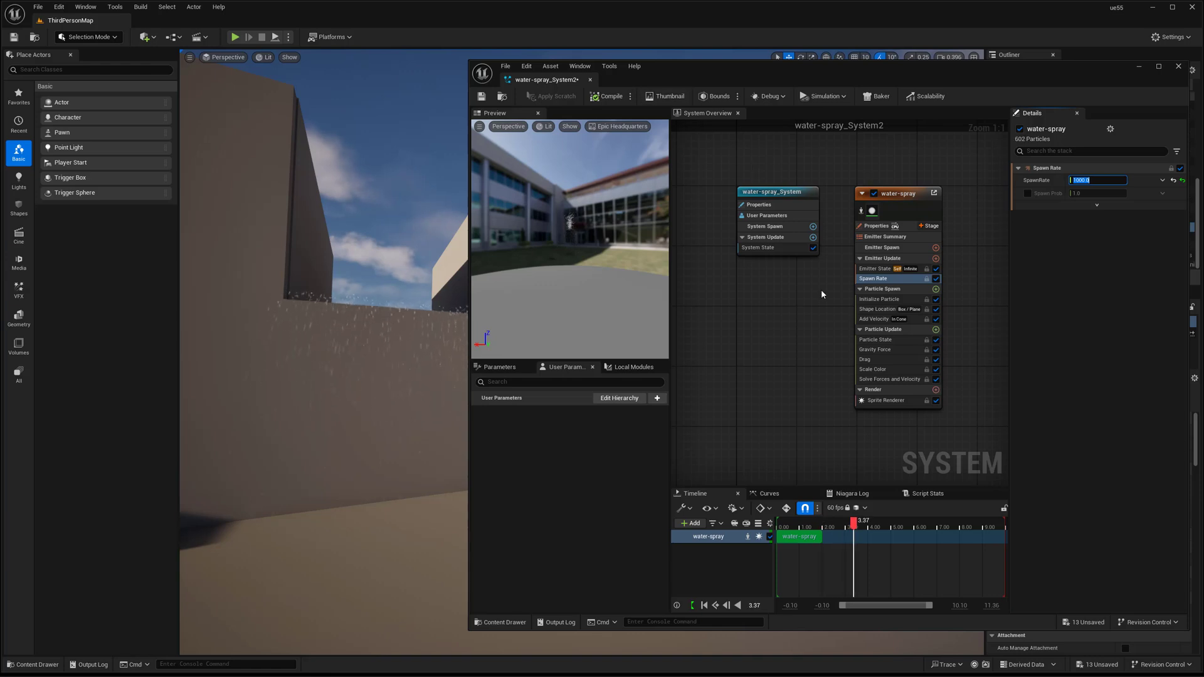
{"action": "left_click_drag", "start_coordinate": [658, 71], "coordinate": [733, 138]}
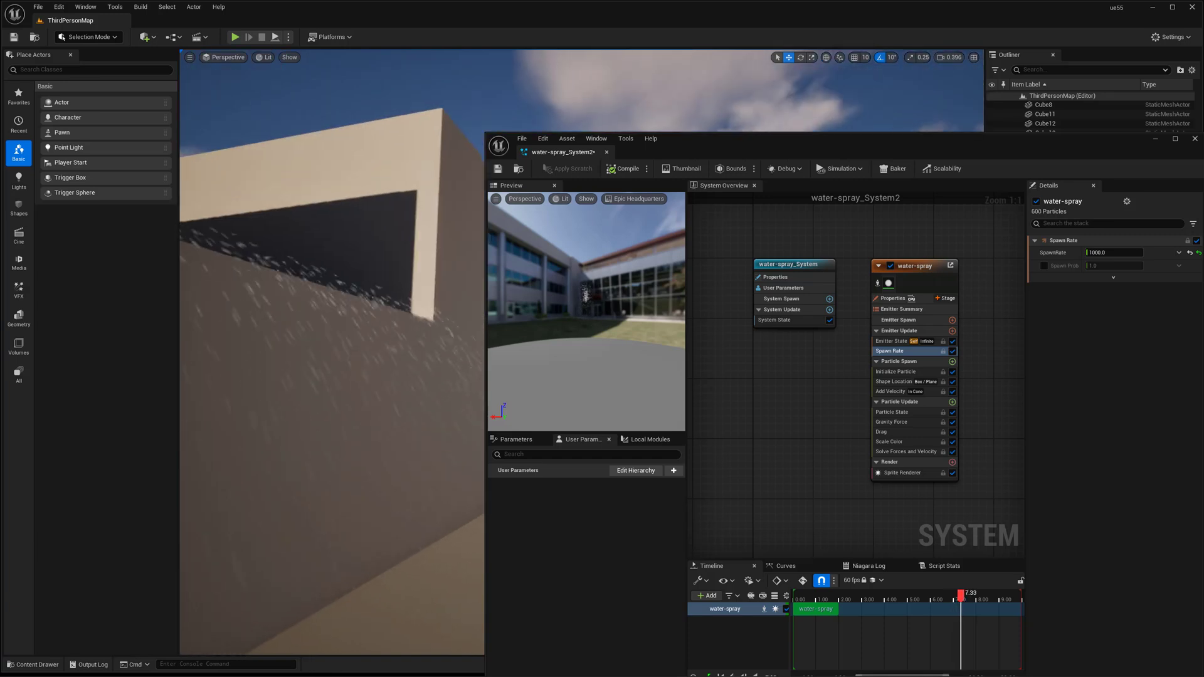
{"action": "key", "text": "a"}
{"action": "right_click_drag", "start_coordinate": [373, 280], "coordinate": [345, 273]}
{"action": "key", "text": "g"}
{"action": "key", "text": "d"}
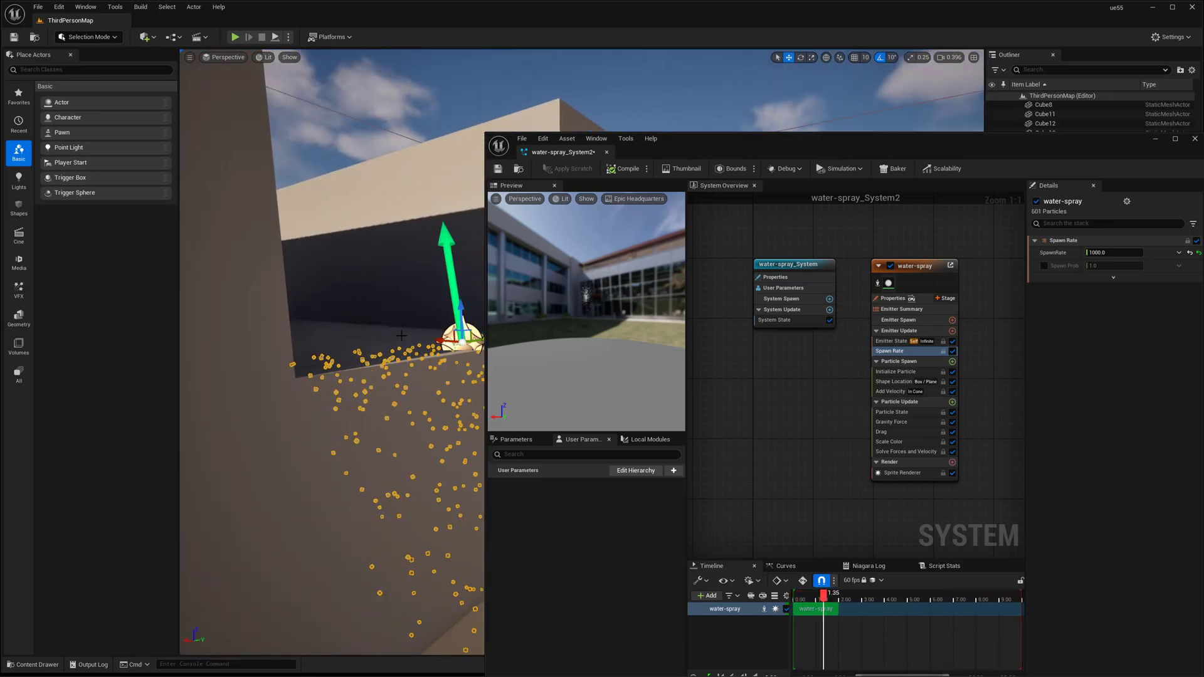
{"action": "key", "text": "g"}
Set the emitter's spawn rate to 5000 and check the denser spray from the side with nothing selected
{"action": "left_click", "coordinate": [1115, 252]}
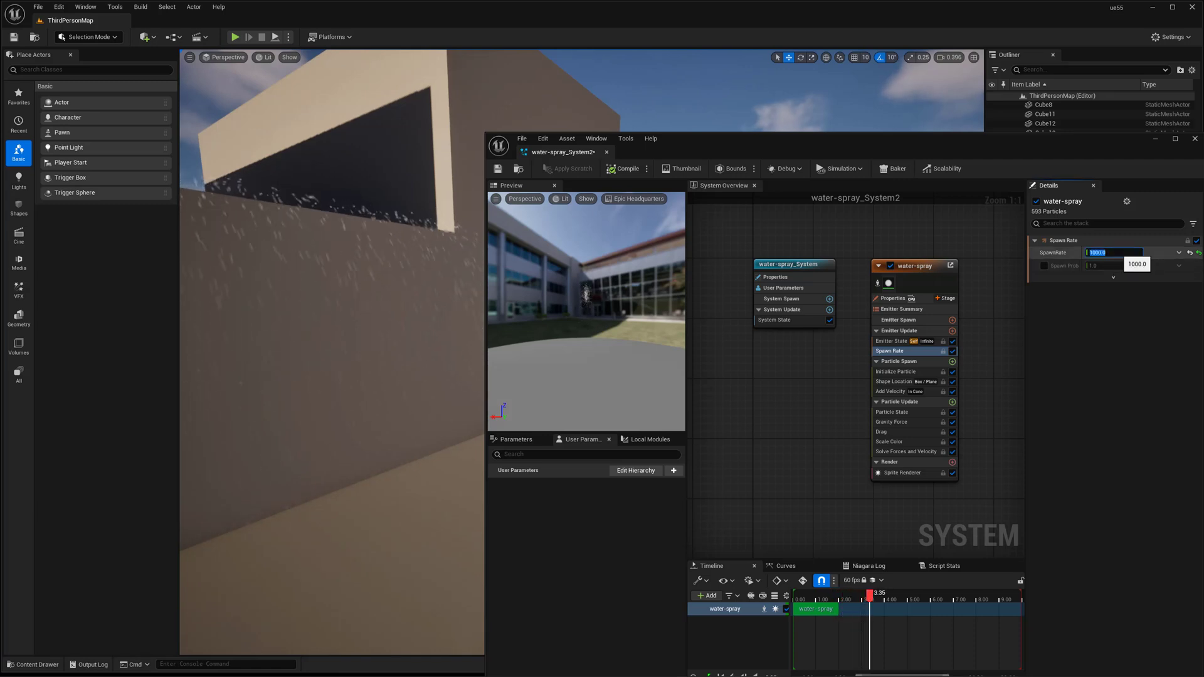
{"action": "type", "text": "500"}
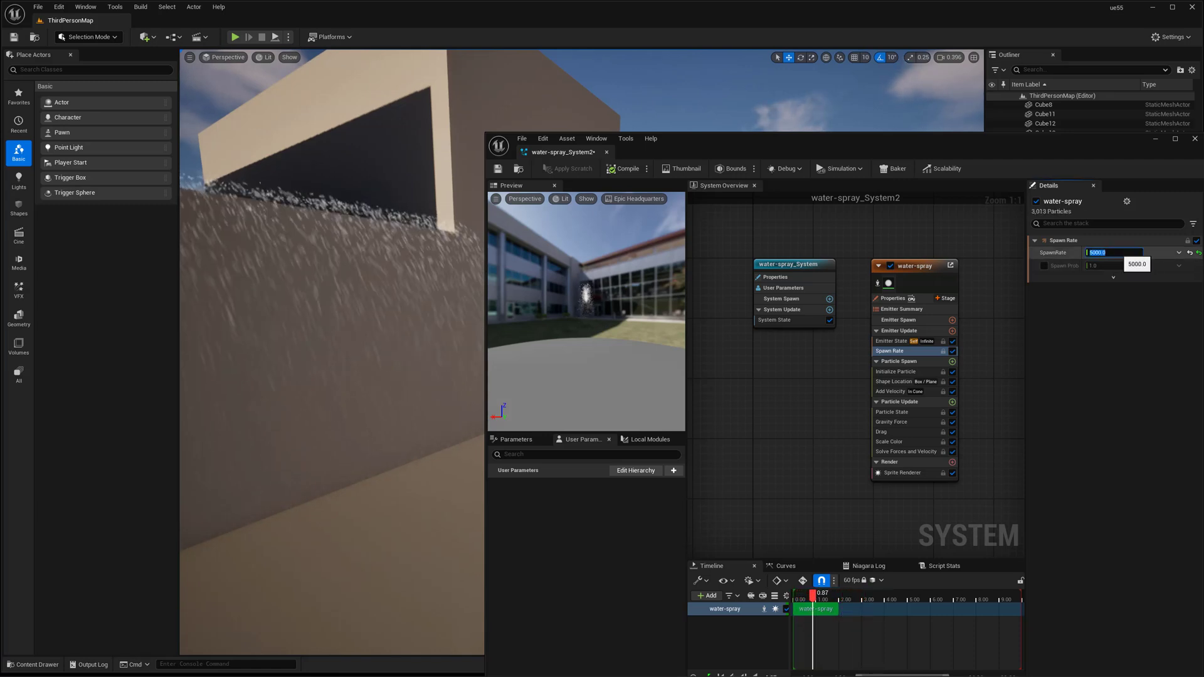
{"action": "type", "text": "0"}
{"action": "key", "text": "Return"}
{"action": "right_click_drag", "start_coordinate": [356, 274], "coordinate": [357, 274]}
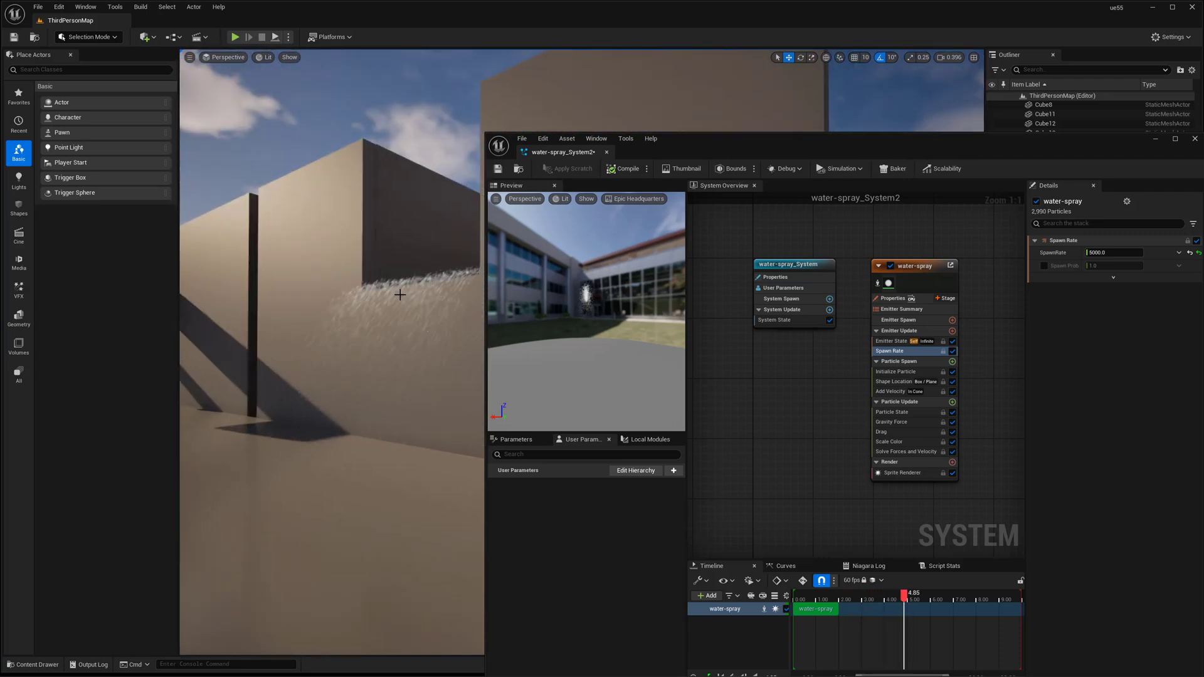
{"action": "left_click", "coordinate": [395, 305]}
{"action": "key", "text": "Escape"}
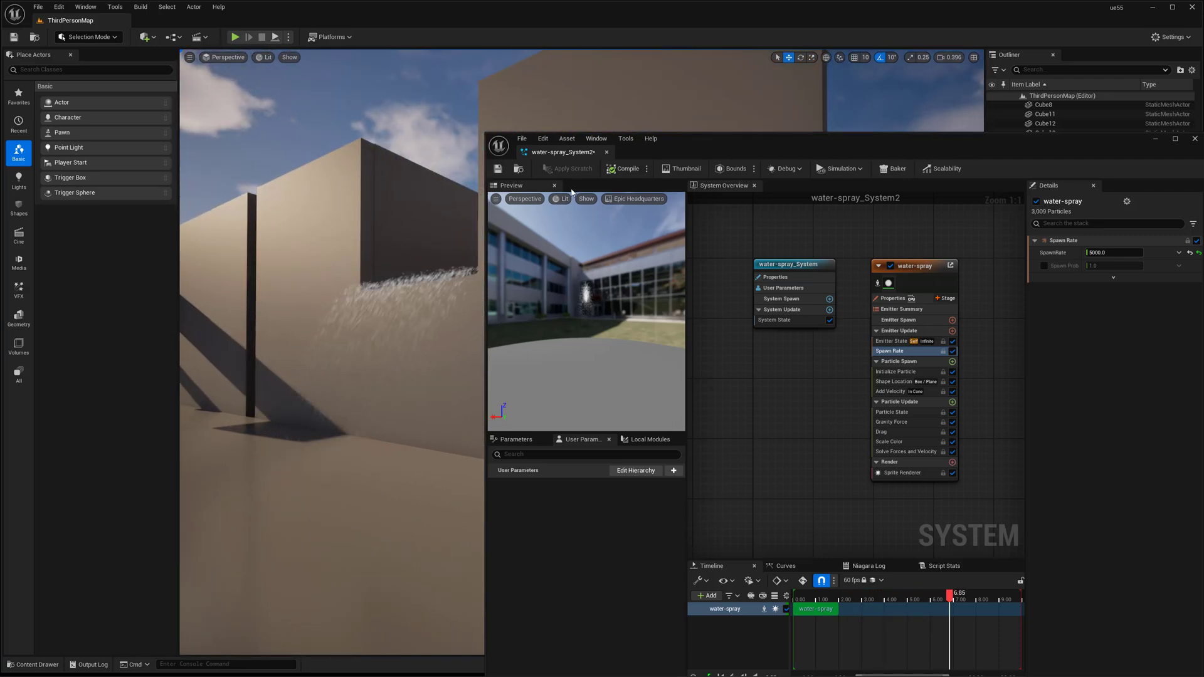
Set the Add Velocity speed range to a minimum of 100 and a maximum of 120, and inspect the falling water
{"action": "left_click", "coordinate": [898, 392]}
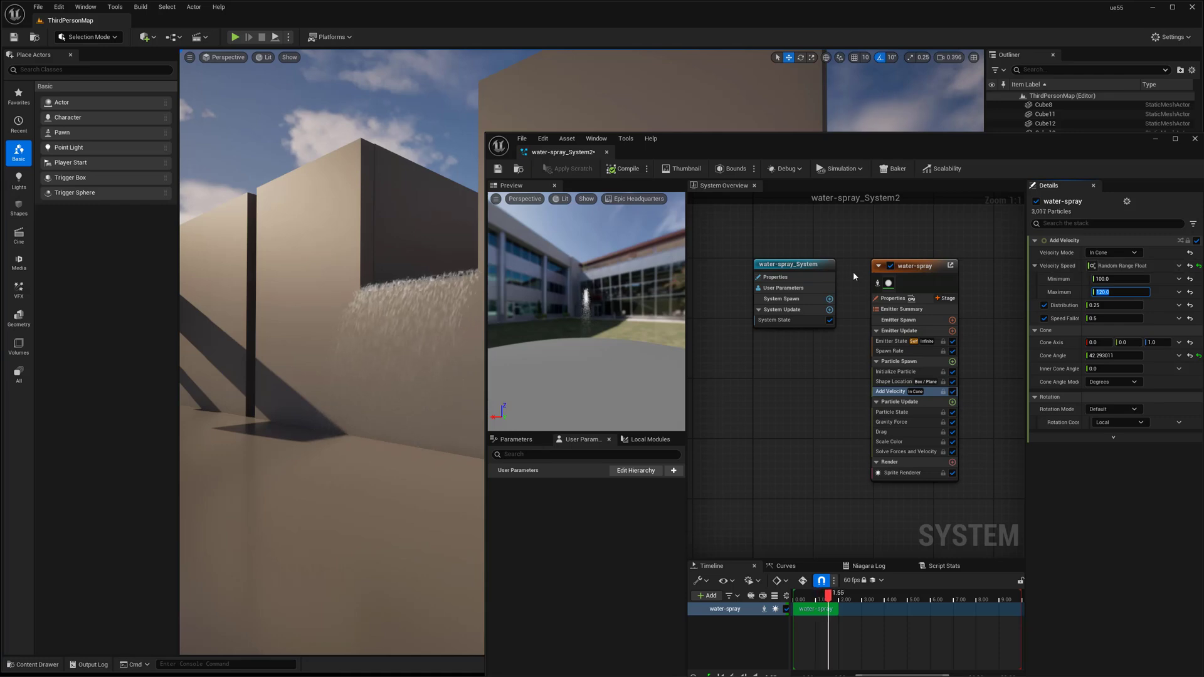
{"action": "mouse_move", "coordinate": [425, 331]}
{"action": "right_mouse_down"}
{"action": "mouse_move", "coordinate": [382, 334]}
{"action": "mouse_move", "coordinate": [427, 336]}
{"action": "mouse_move", "coordinate": [442, 358]}
{"action": "right_mouse_up"}
{"action": "right_click_drag", "start_coordinate": [334, 364], "coordinate": [328, 390]}
{"action": "key", "text": "g"}
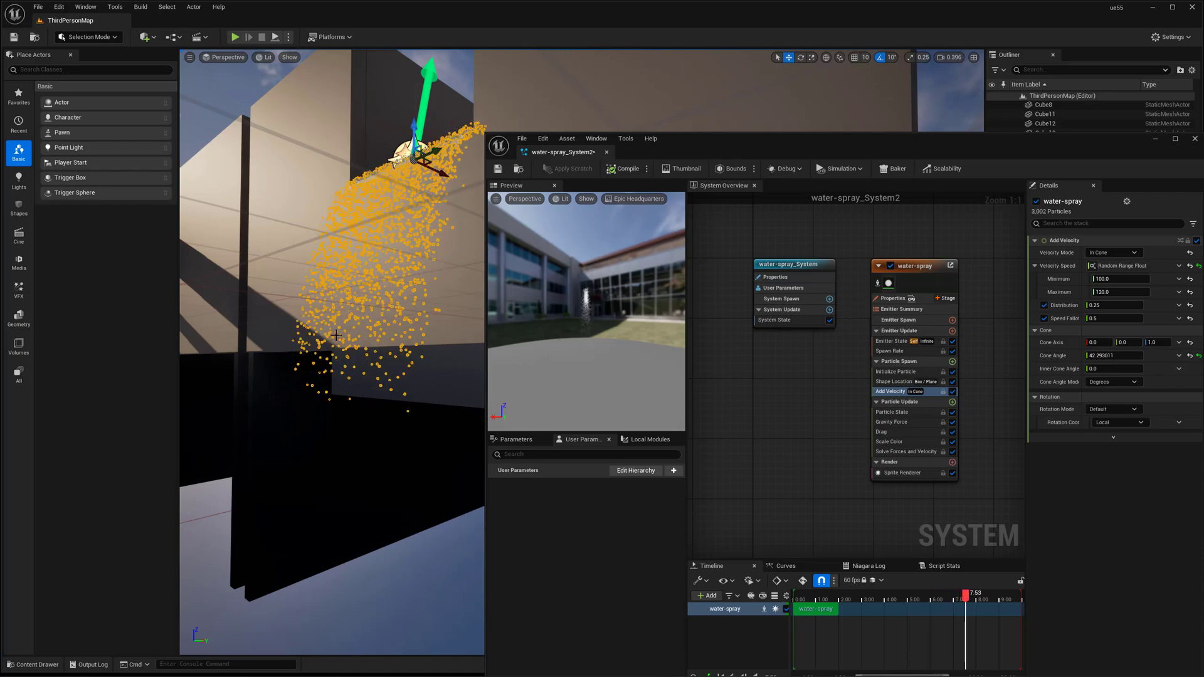
{"action": "scroll", "coordinate": [378, 380], "scroll_direction": "down", "scroll_amount": 5}
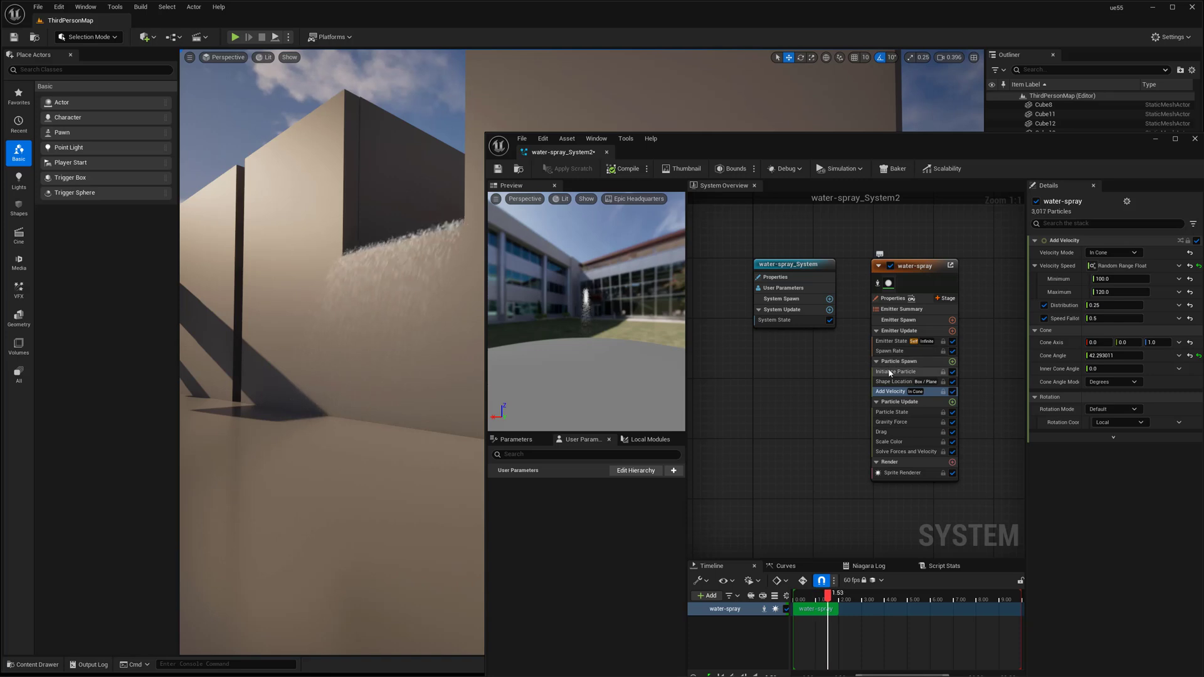
Review the Initialize Particle settings and inspect the falling spray at the wall opening from several angles, without the viewport's editor overlays
{"action": "left_click", "coordinate": [890, 372]}
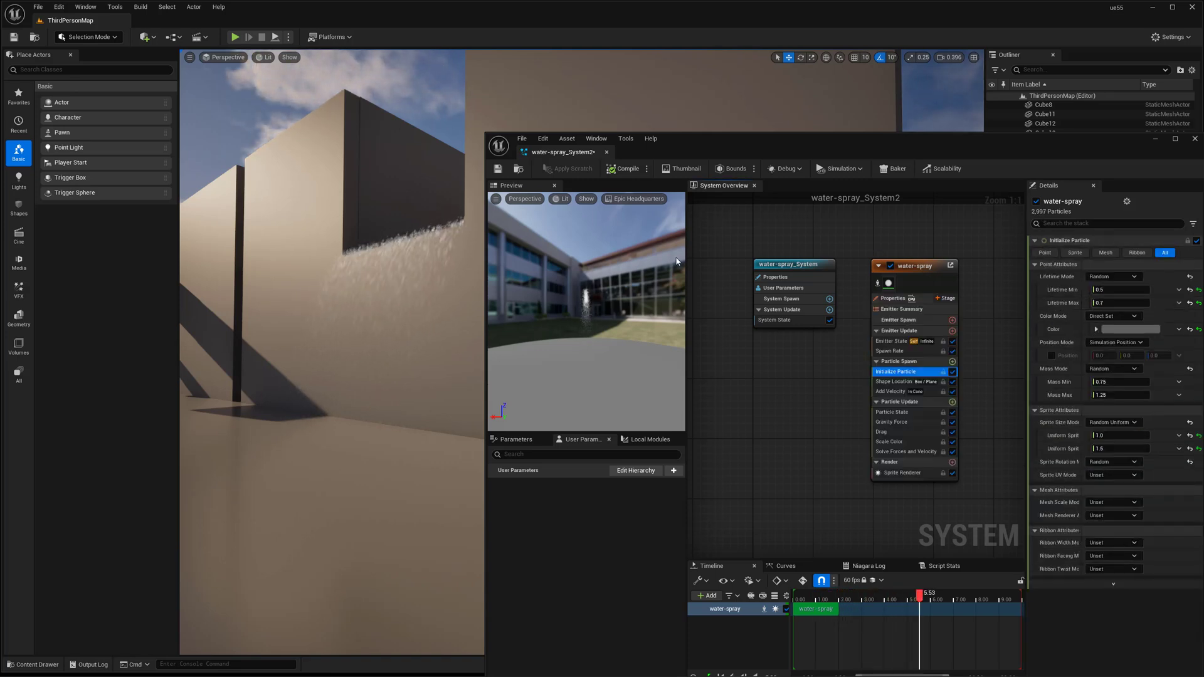
{"action": "mouse_move", "coordinate": [432, 328]}
{"action": "right_mouse_down"}
{"action": "mouse_move", "coordinate": [458, 337]}
{"action": "mouse_move", "coordinate": [398, 330]}
{"action": "mouse_move", "coordinate": [404, 341]}
{"action": "right_mouse_up"}
{"action": "key", "text": "g"}
{"action": "key", "text": "g"}
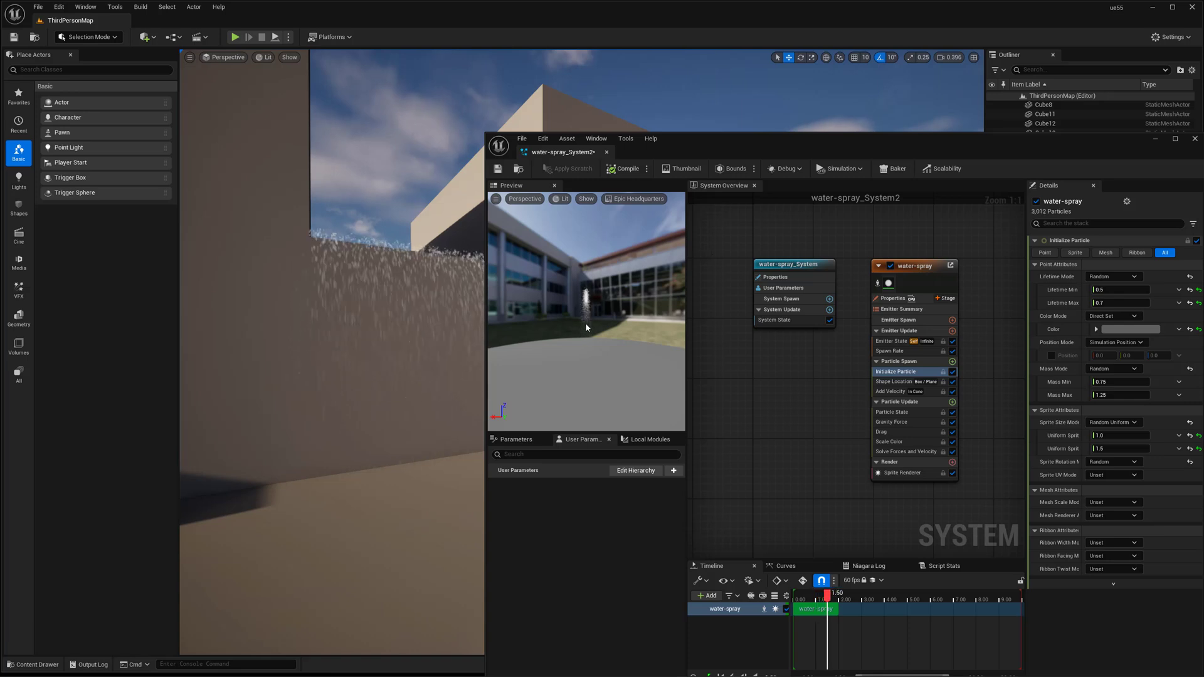
{"action": "left_click_drag", "start_coordinate": [585, 327], "coordinate": [677, 327]}
{"action": "mouse_move", "coordinate": [401, 323]}
{"action": "right_mouse_down"}
{"action": "mouse_move", "coordinate": [458, 323]}
{"action": "mouse_move", "coordinate": [402, 322]}
{"action": "right_mouse_up"}
{"action": "key", "text": "g"}
{"action": "key", "text": "g"}
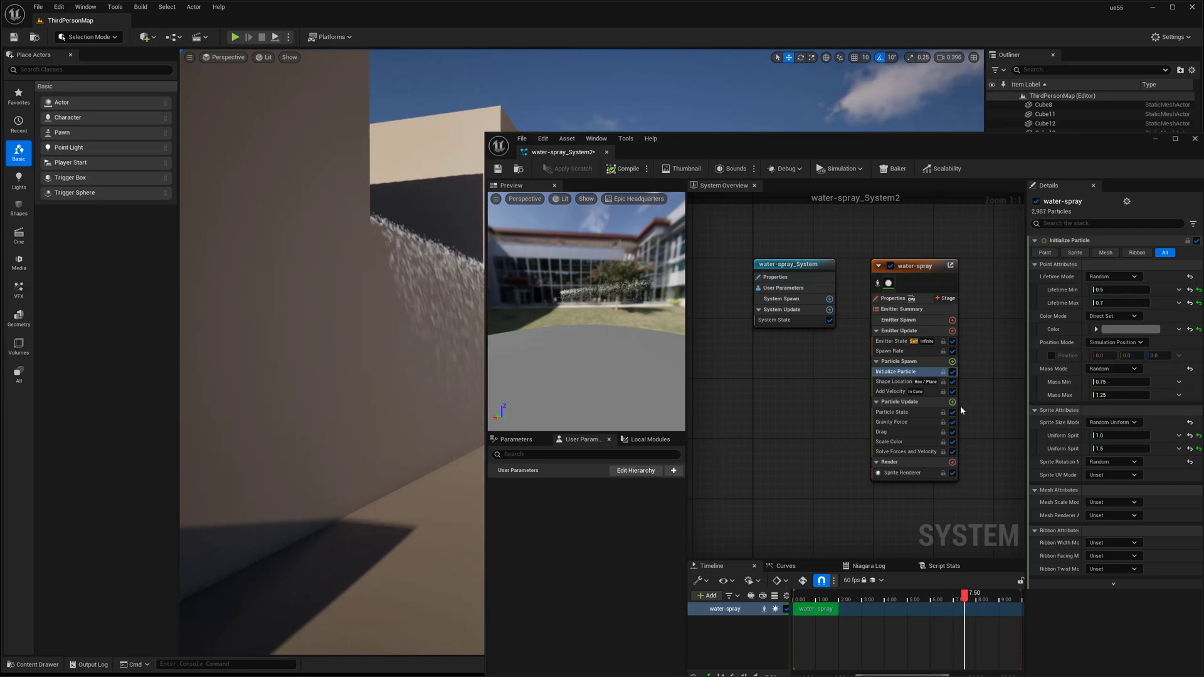
Set the Add Velocity speed range to a minimum of 70 and a maximum of 90, and check the spray along the sill
{"action": "left_click", "coordinate": [915, 391]}
{"action": "left_click", "coordinate": [1119, 279]}
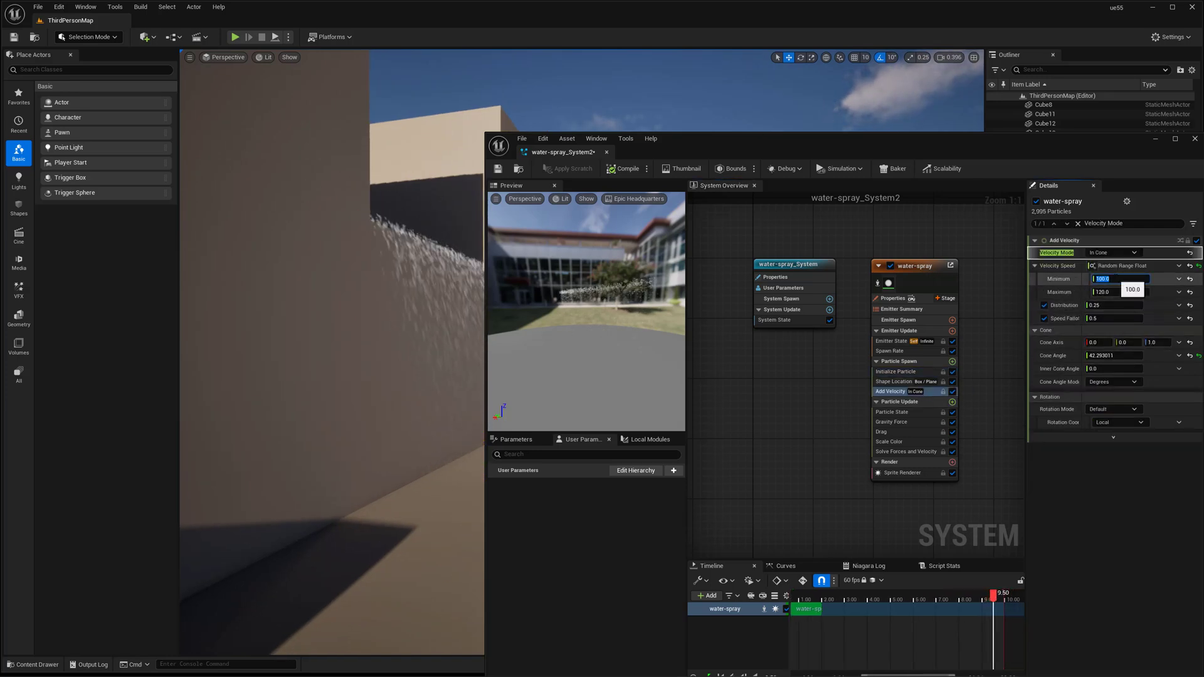
{"action": "left_click", "coordinate": [1115, 292]}
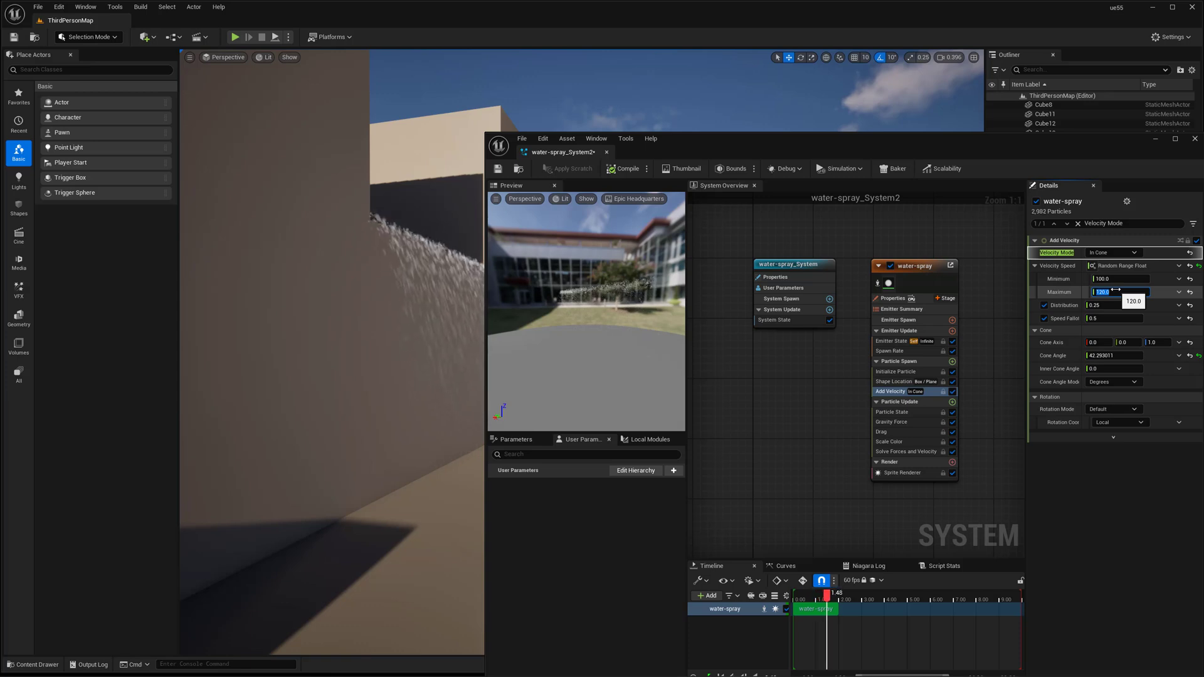
{"action": "type", "text": "90"}
{"action": "left_click", "coordinate": [1125, 278]}
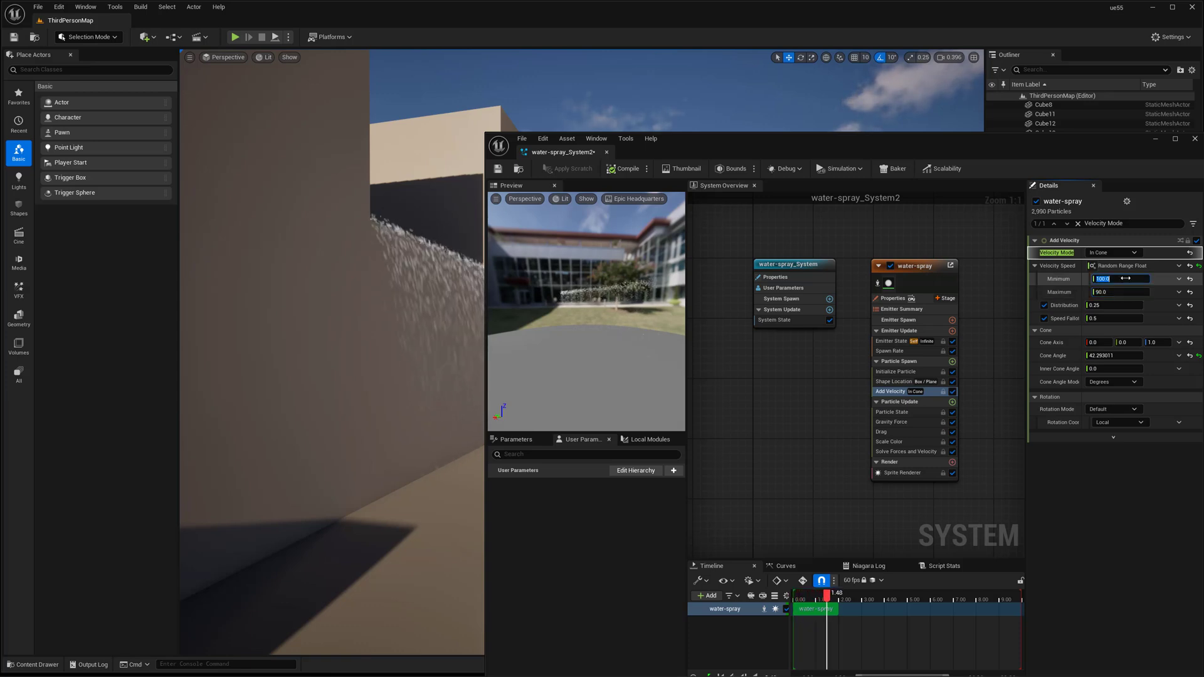
{"action": "type", "text": "70"}
{"action": "key", "text": "Return"}
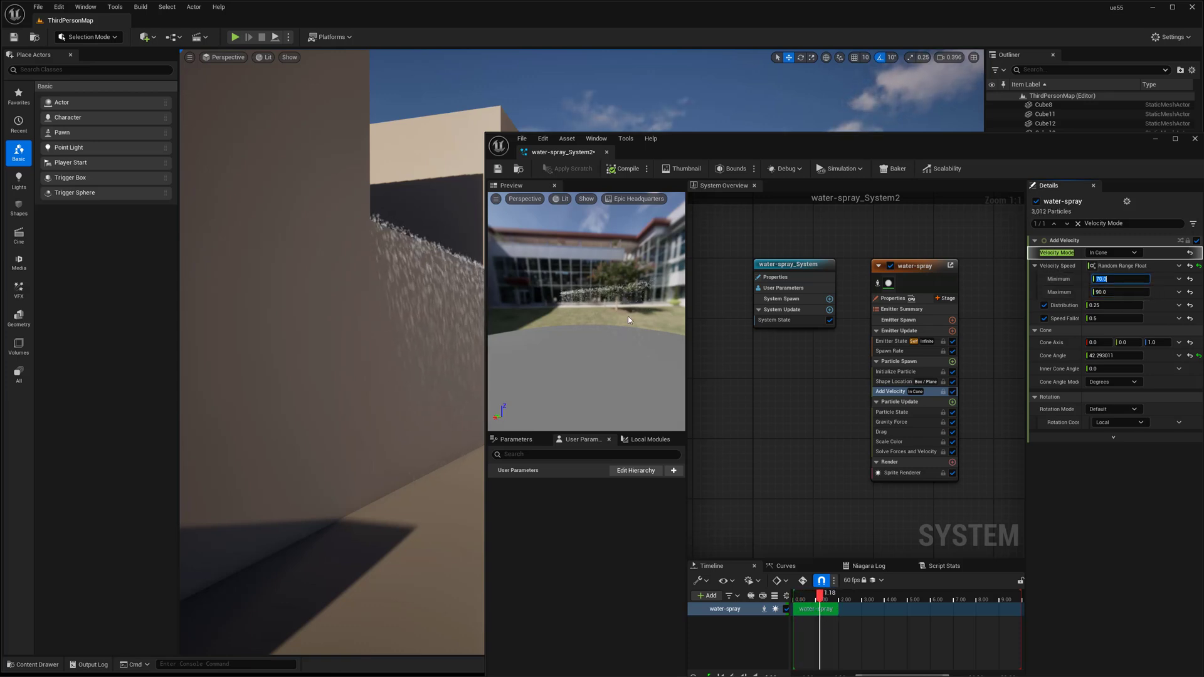
{"action": "mouse_move", "coordinate": [433, 292]}
{"action": "right_mouse_down"}
{"action": "mouse_move", "coordinate": [467, 266]}
{"action": "mouse_move", "coordinate": [521, 254]}
{"action": "mouse_move", "coordinate": [433, 275]}
{"action": "mouse_move", "coordinate": [407, 321]}
{"action": "mouse_move", "coordinate": [458, 313]}
{"action": "right_mouse_up"}
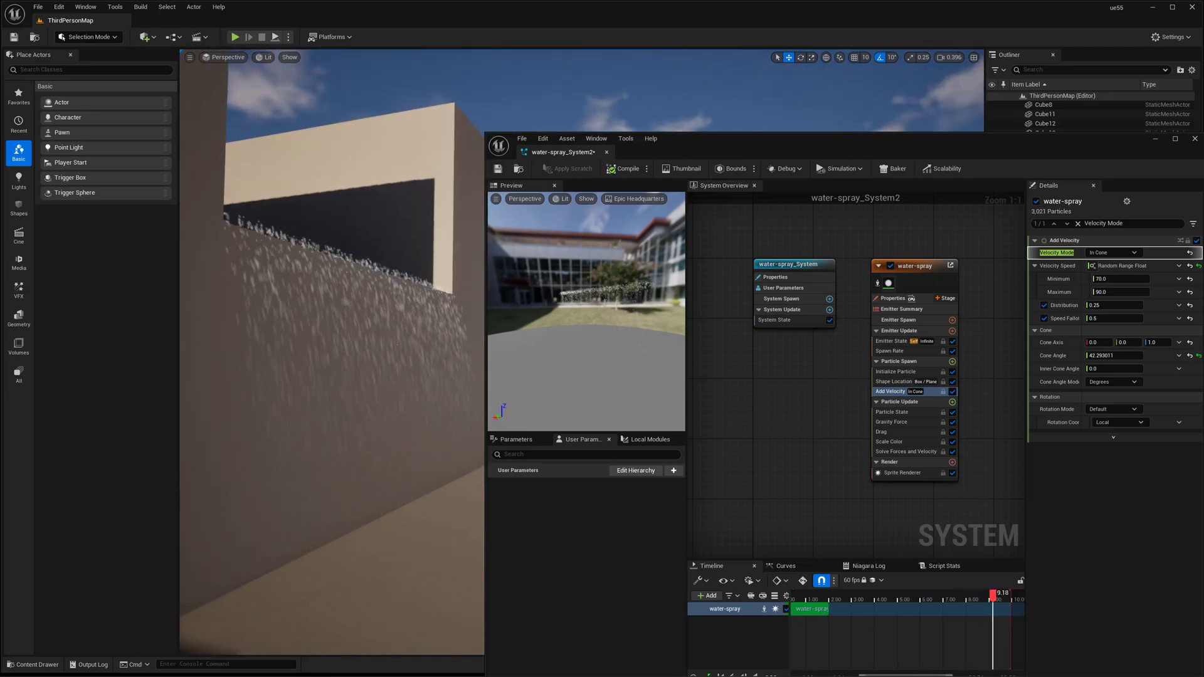
Set the uniform sprite size range in Initialize Particle to a minimum of 1.5 and a maximum of 2.0
{"action": "left_click", "coordinate": [901, 371]}
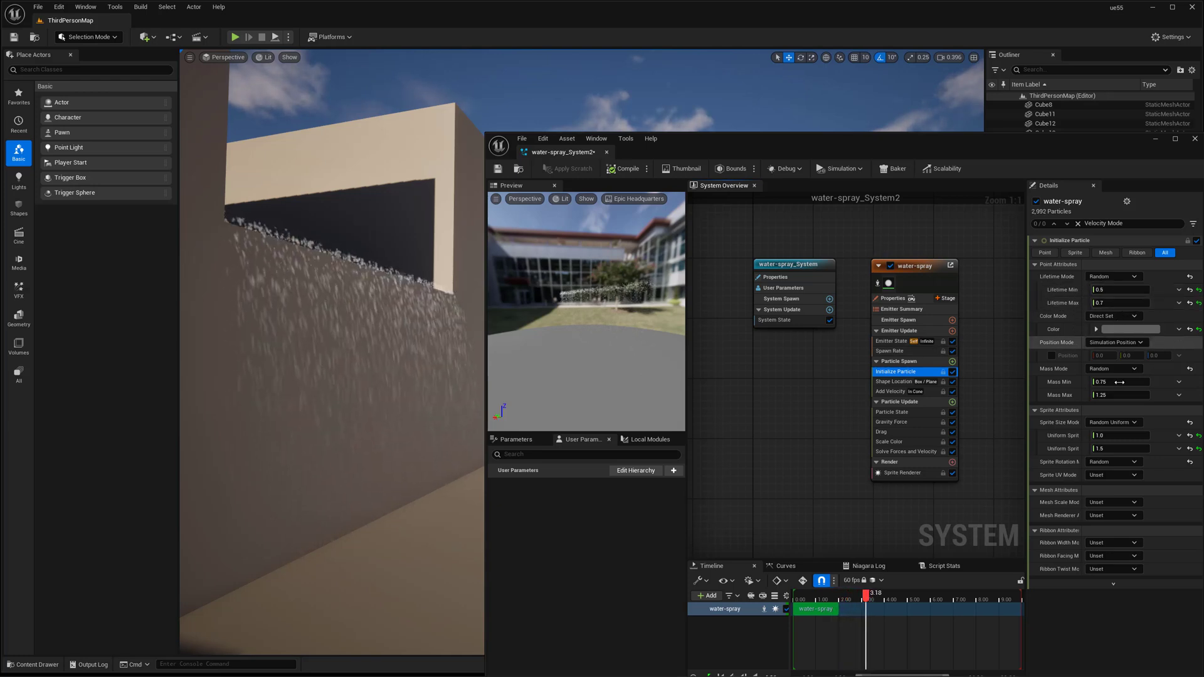
{"action": "left_click", "coordinate": [1119, 435]}
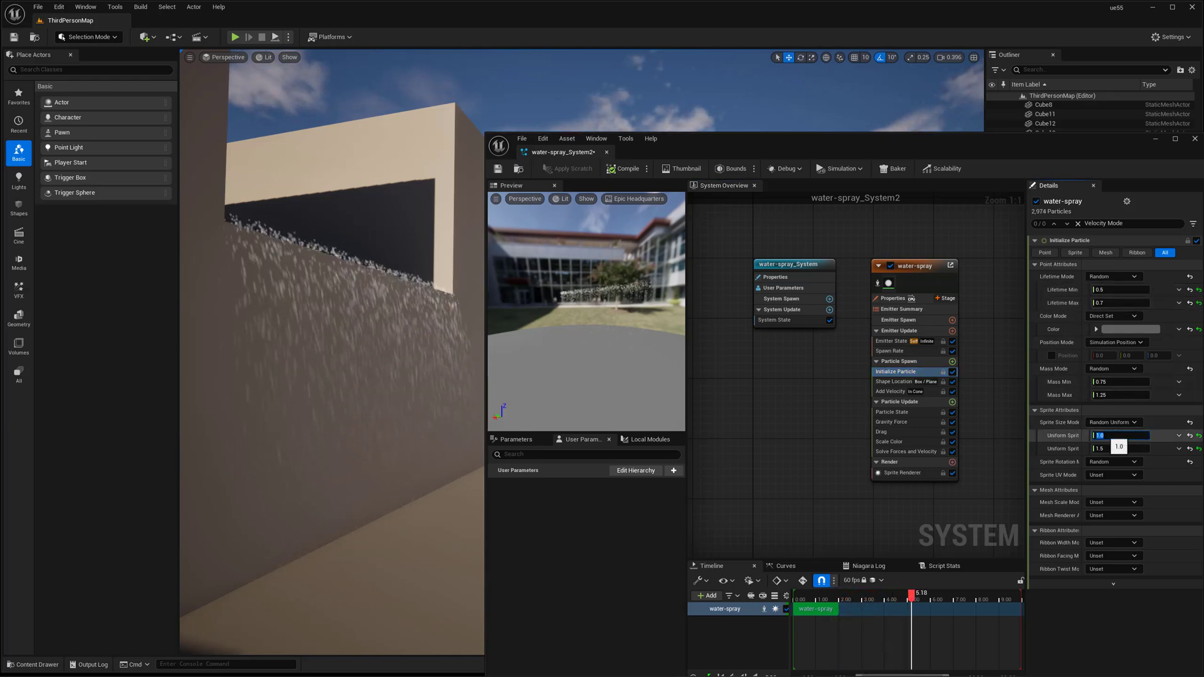
{"action": "type", "text": "1.5"}
{"action": "key", "text": "Tab"}
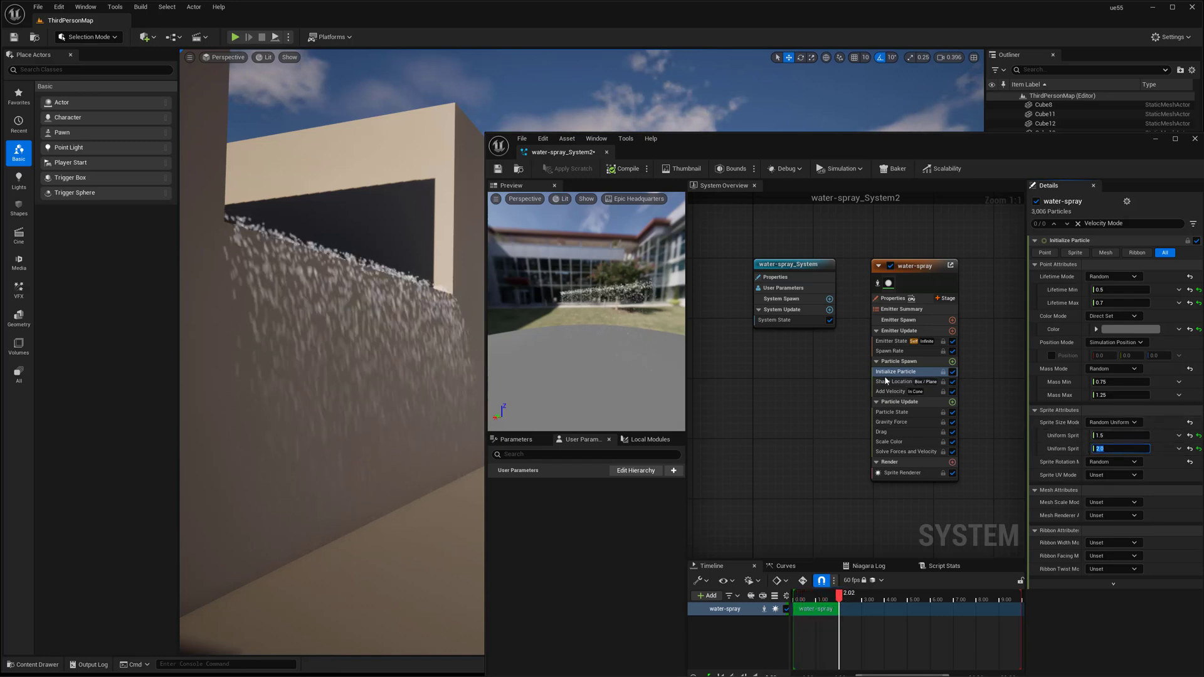
{"action": "right_click_drag", "start_coordinate": [437, 294], "coordinate": [438, 294]}
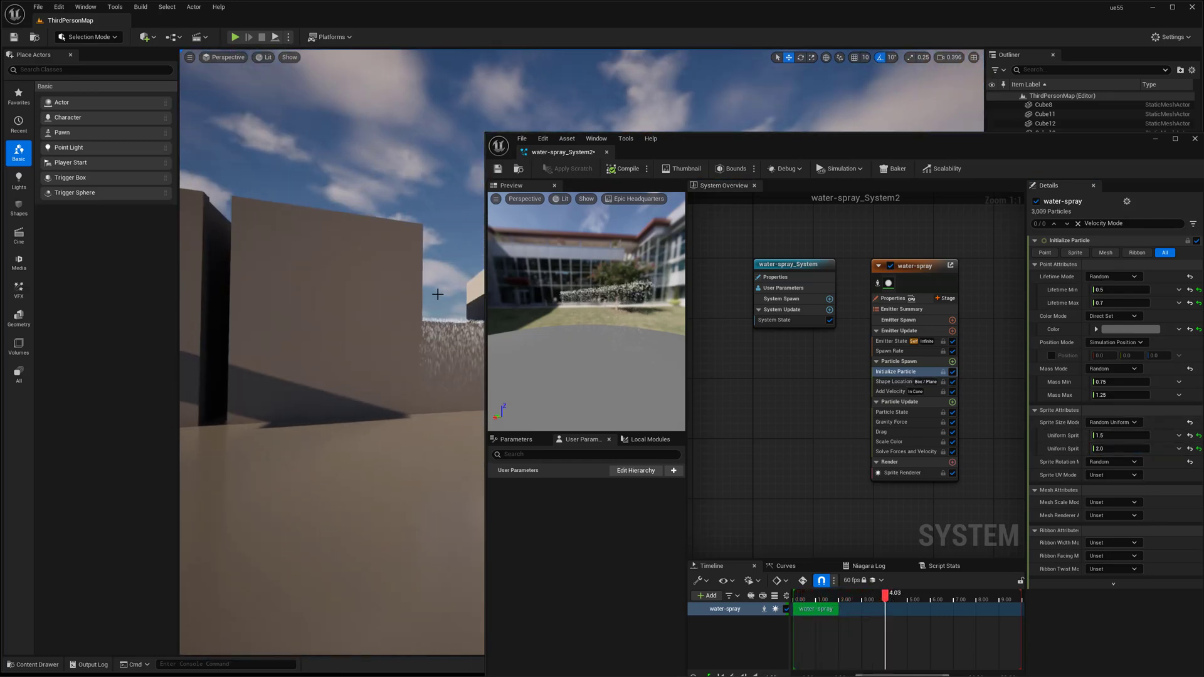
Uncover more of the level viewport, examine the waterfall from different distances and sides, and review the emitter's Shape Location settings
{"action": "left_click_drag", "start_coordinate": [703, 136], "coordinate": [836, 98]}
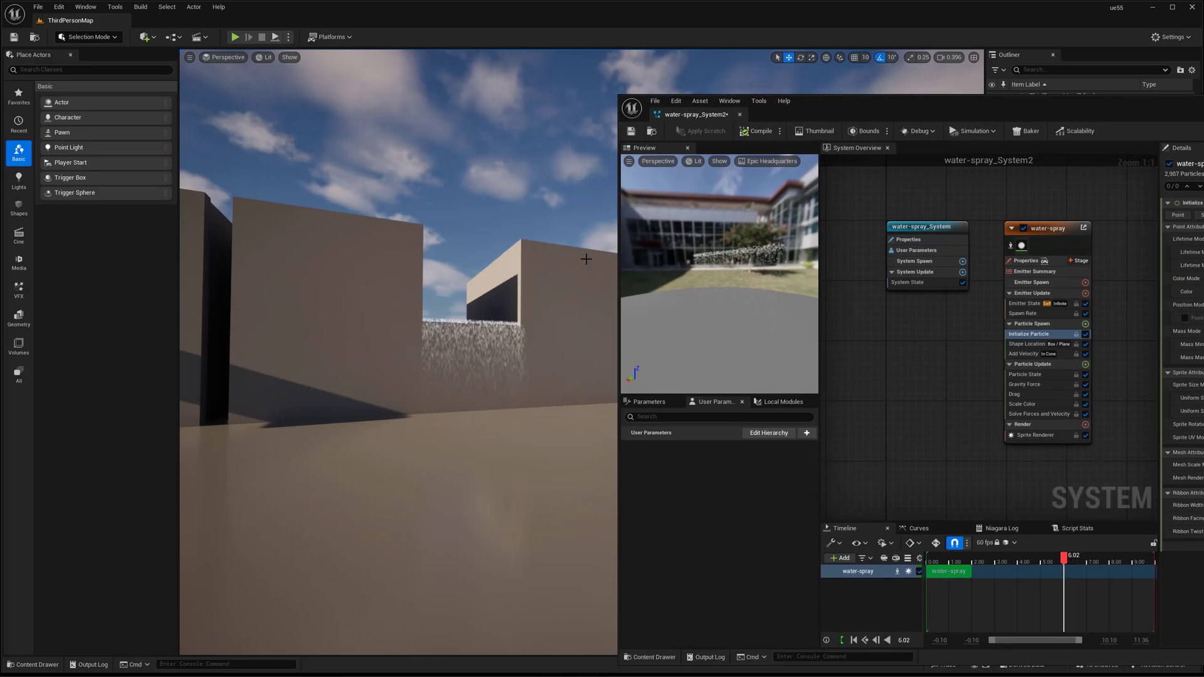
{"action": "right_click_drag", "start_coordinate": [489, 251], "coordinate": [464, 250]}
{"action": "right_click_drag", "start_coordinate": [521, 288], "coordinate": [518, 286]}
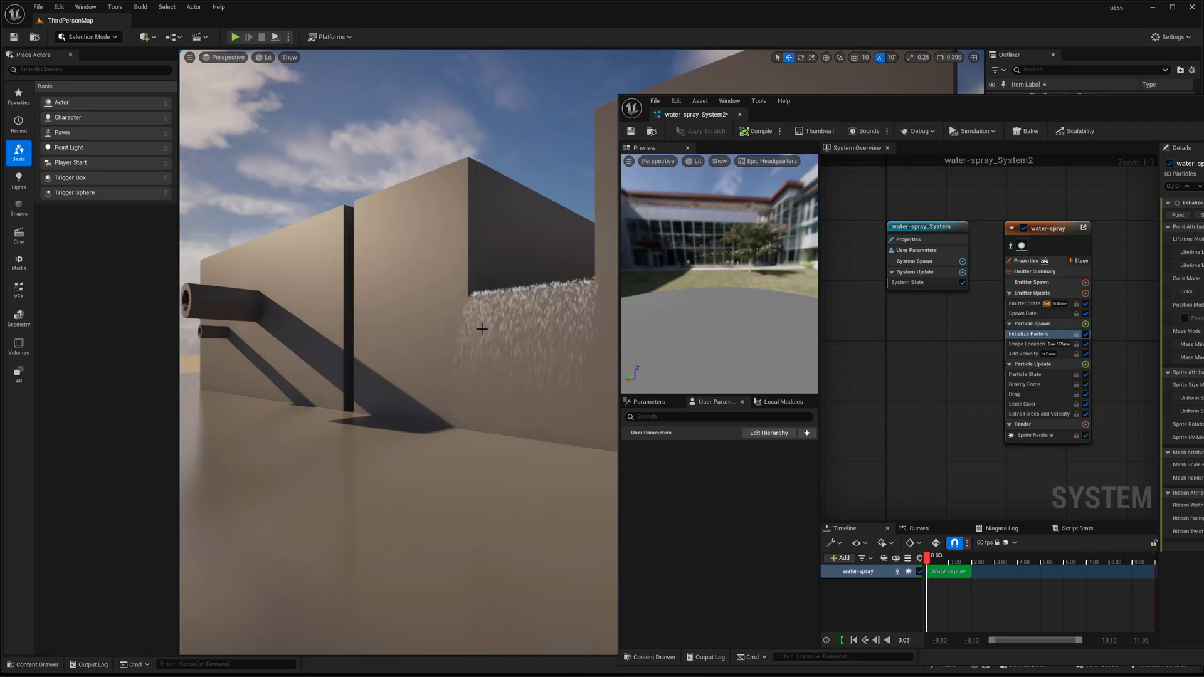
{"action": "mouse_move", "coordinate": [476, 325]}
{"action": "right_mouse_down"}
{"action": "mouse_move", "coordinate": [475, 312]}
{"action": "mouse_move", "coordinate": [460, 371]}
{"action": "mouse_move", "coordinate": [453, 358]}
{"action": "mouse_move", "coordinate": [484, 328]}
{"action": "right_mouse_up"}
{"action": "right_click_drag", "start_coordinate": [541, 388], "coordinate": [541, 388]}
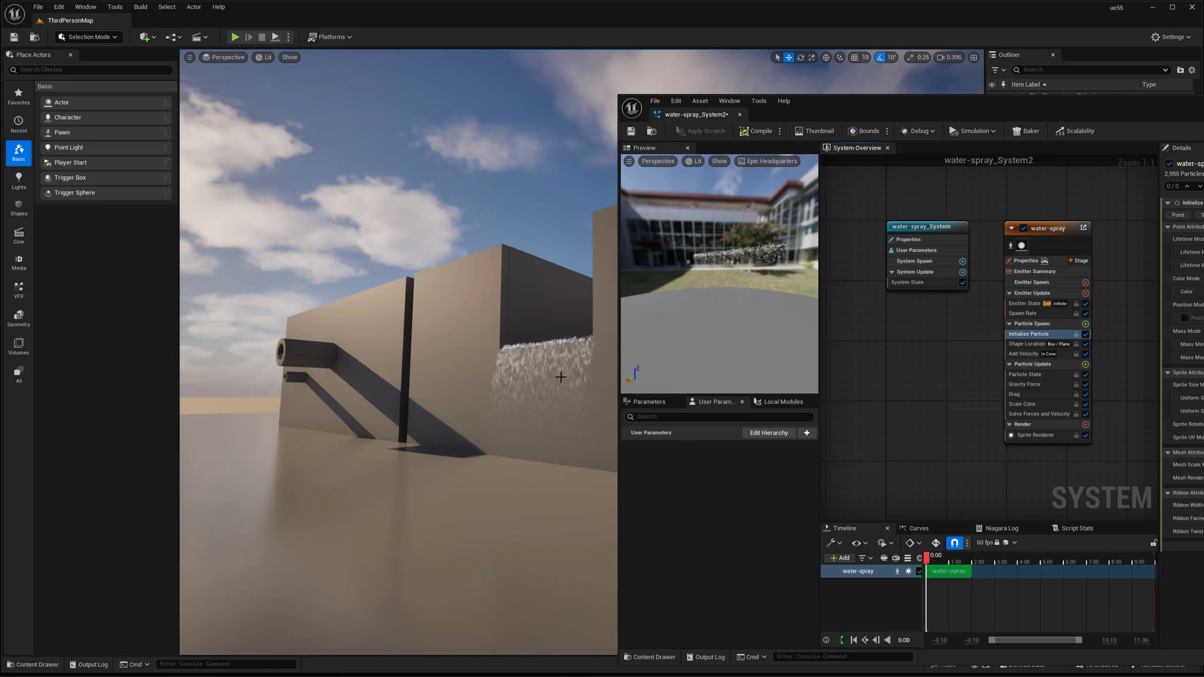
{"action": "mouse_move", "coordinate": [536, 371]}
{"action": "right_mouse_down"}
{"action": "mouse_move", "coordinate": [580, 370]}
{"action": "mouse_move", "coordinate": [536, 371]}
{"action": "mouse_move", "coordinate": [558, 363]}
{"action": "right_mouse_up"}
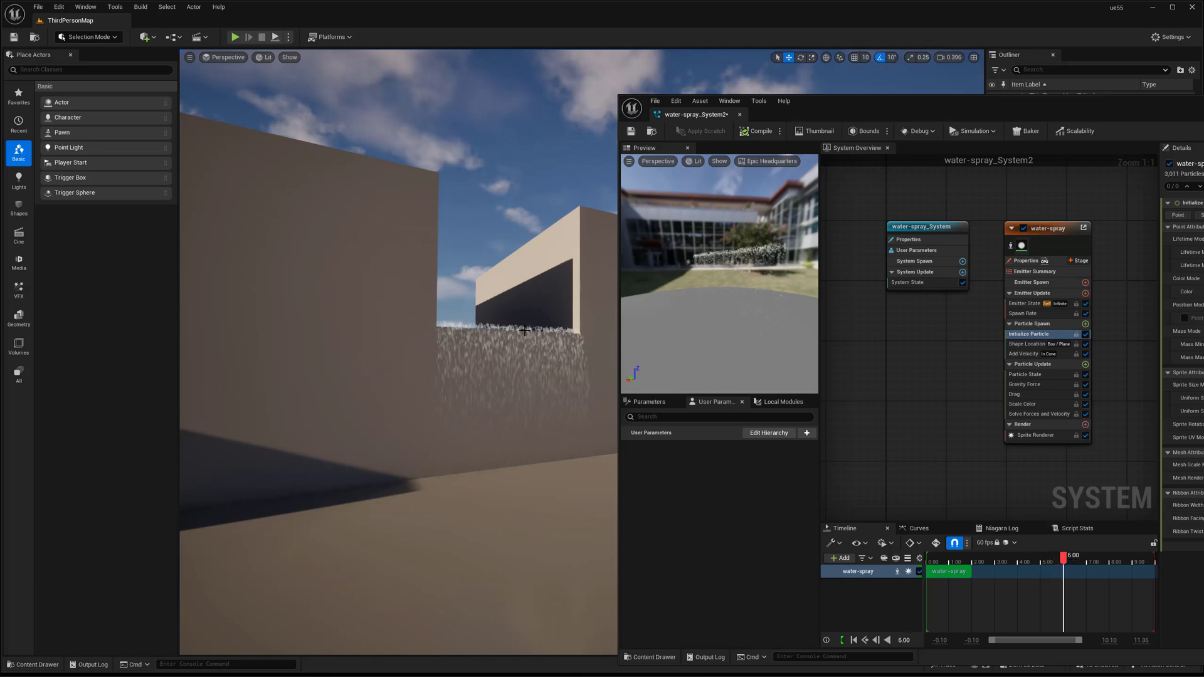
{"action": "right_click_drag", "start_coordinate": [944, 355], "coordinate": [921, 361]}
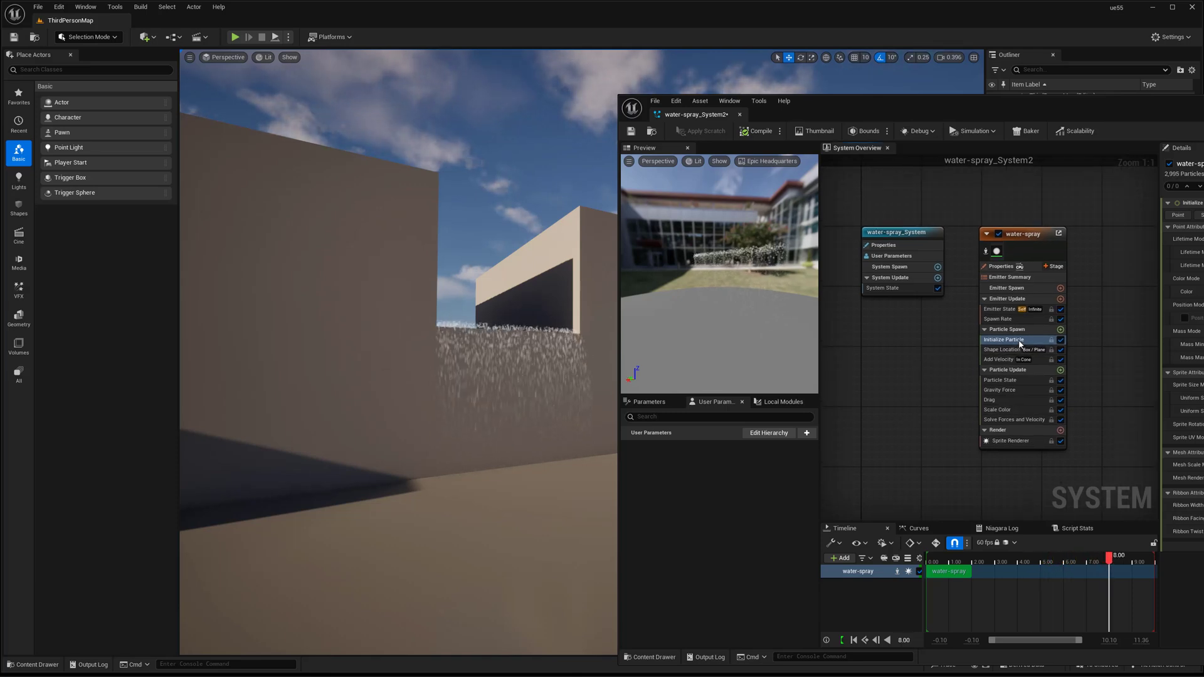
{"action": "left_click", "coordinate": [1004, 351]}
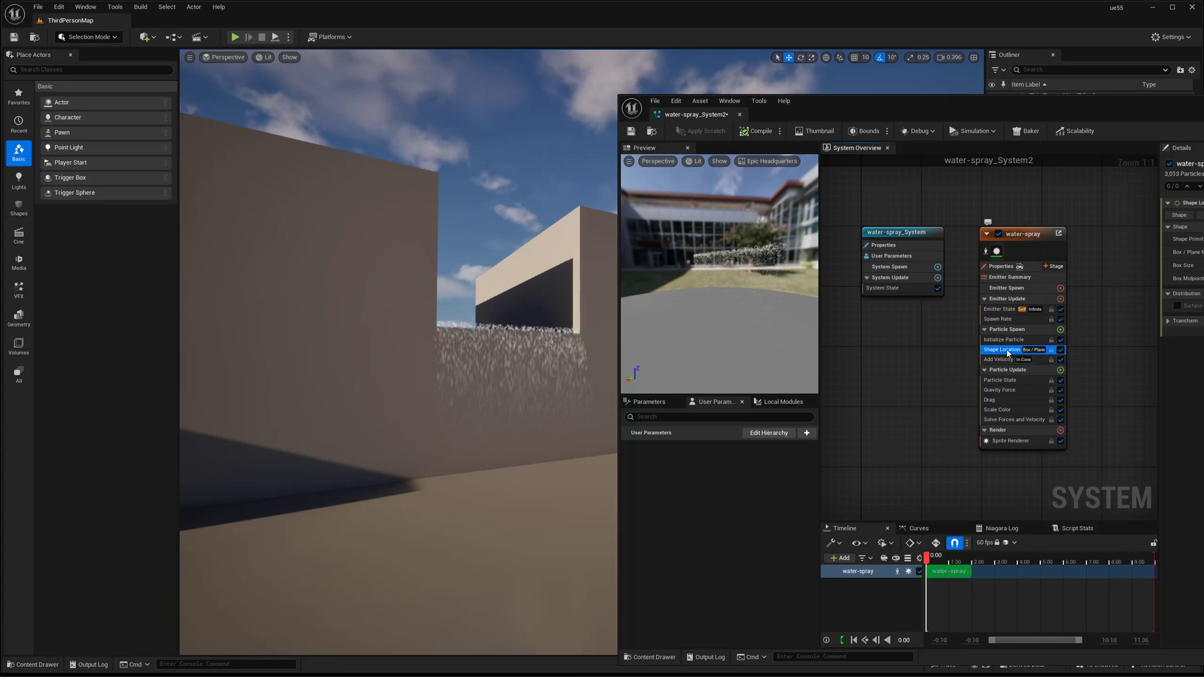
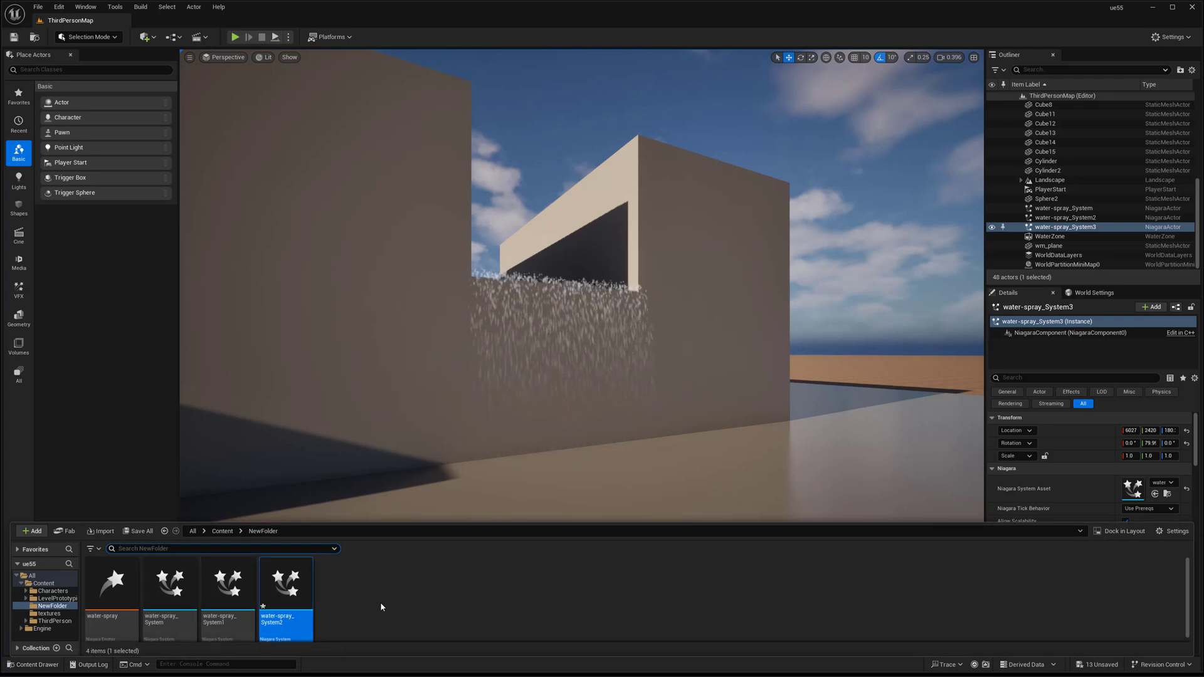
Create a Niagara emitter in NewFolder based on the Fountain template and name it mist
{"action": "right_click", "coordinate": [387, 599]}
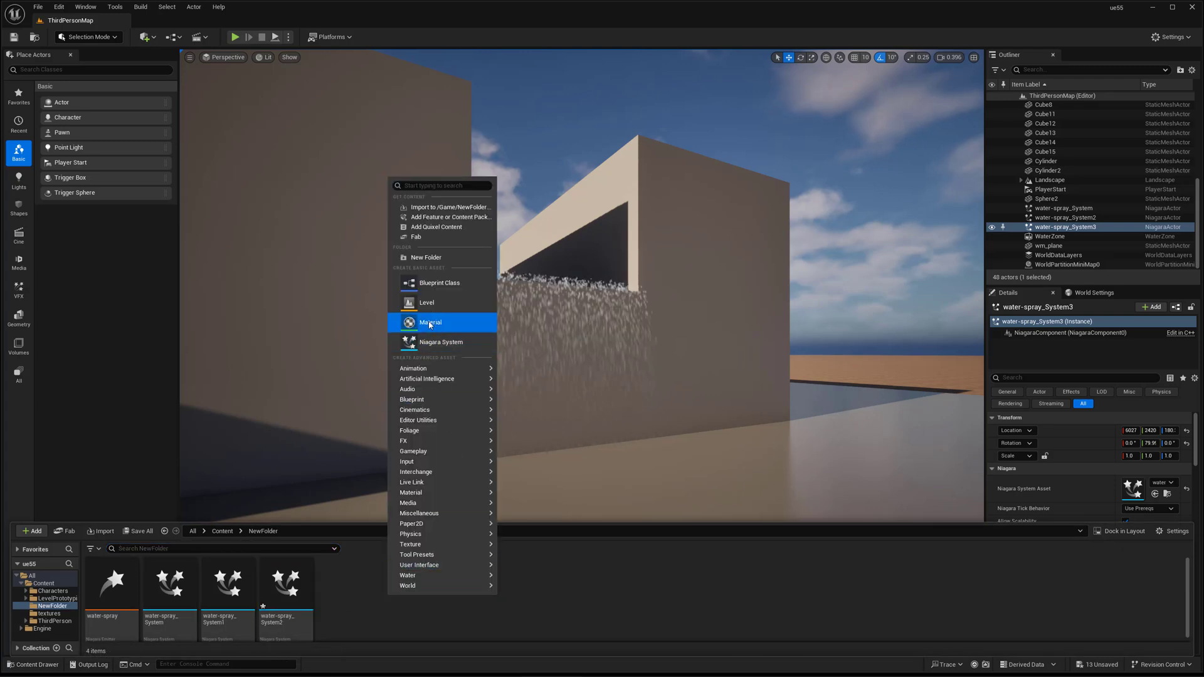
{"action": "mouse_move", "coordinate": [428, 445]}
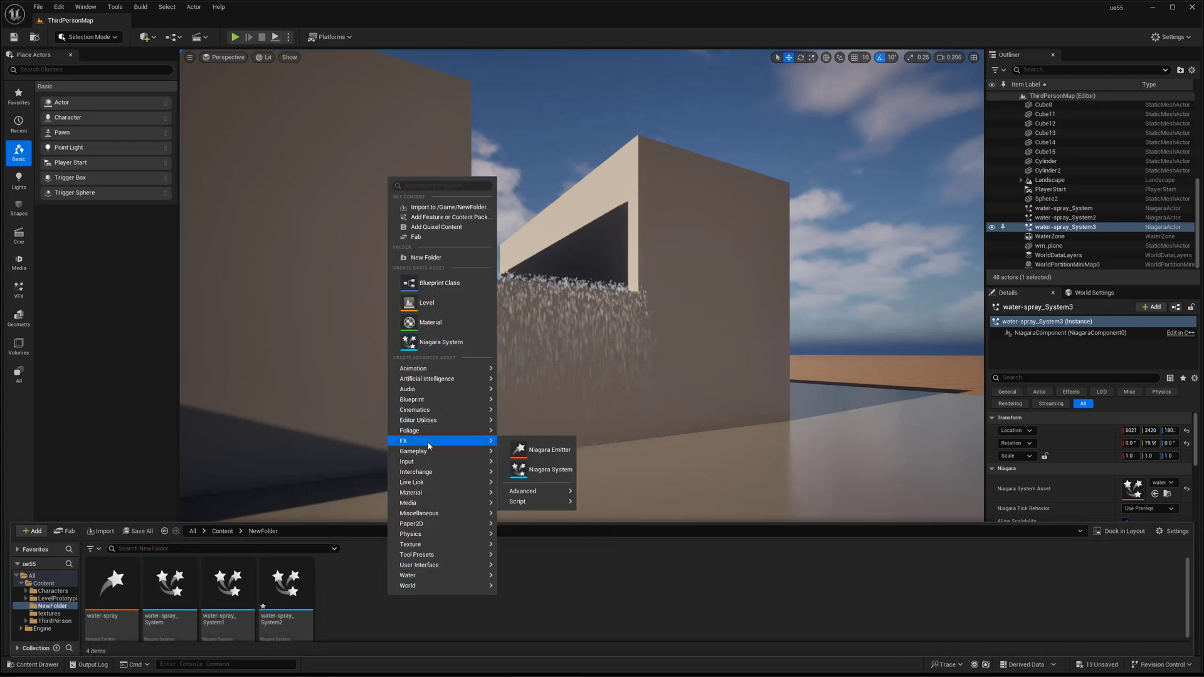
{"action": "left_click", "coordinate": [554, 451]}
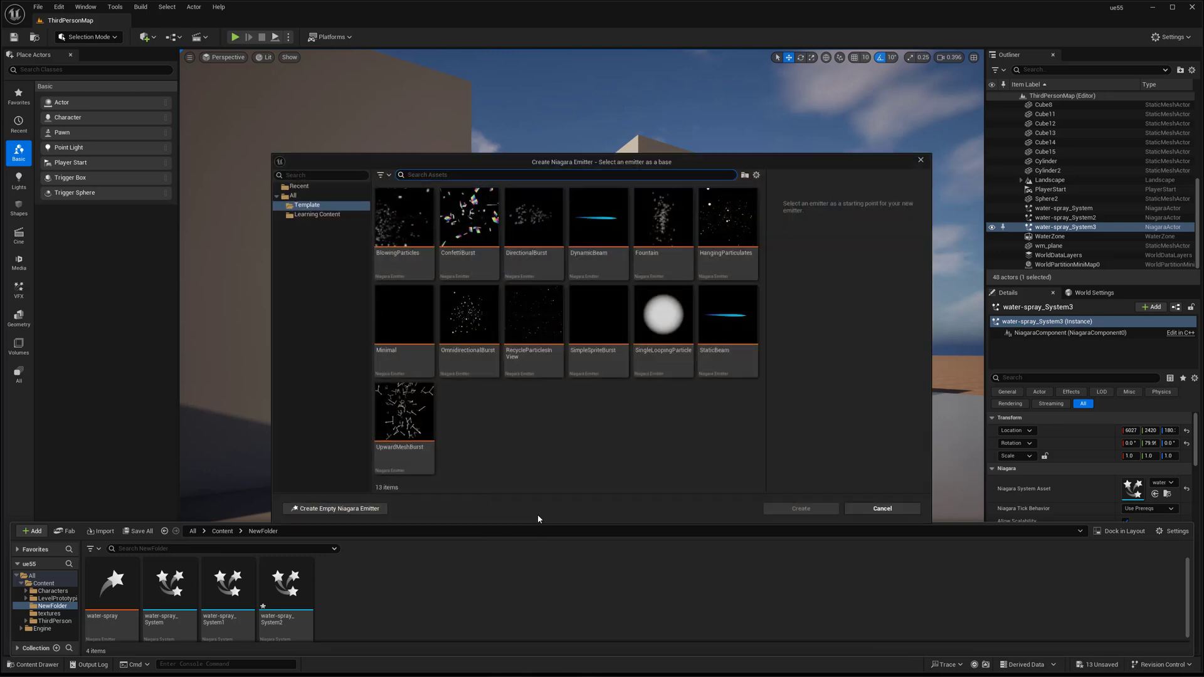
{"action": "left_click", "coordinate": [663, 220]}
{"action": "left_click", "coordinate": [801, 508]}
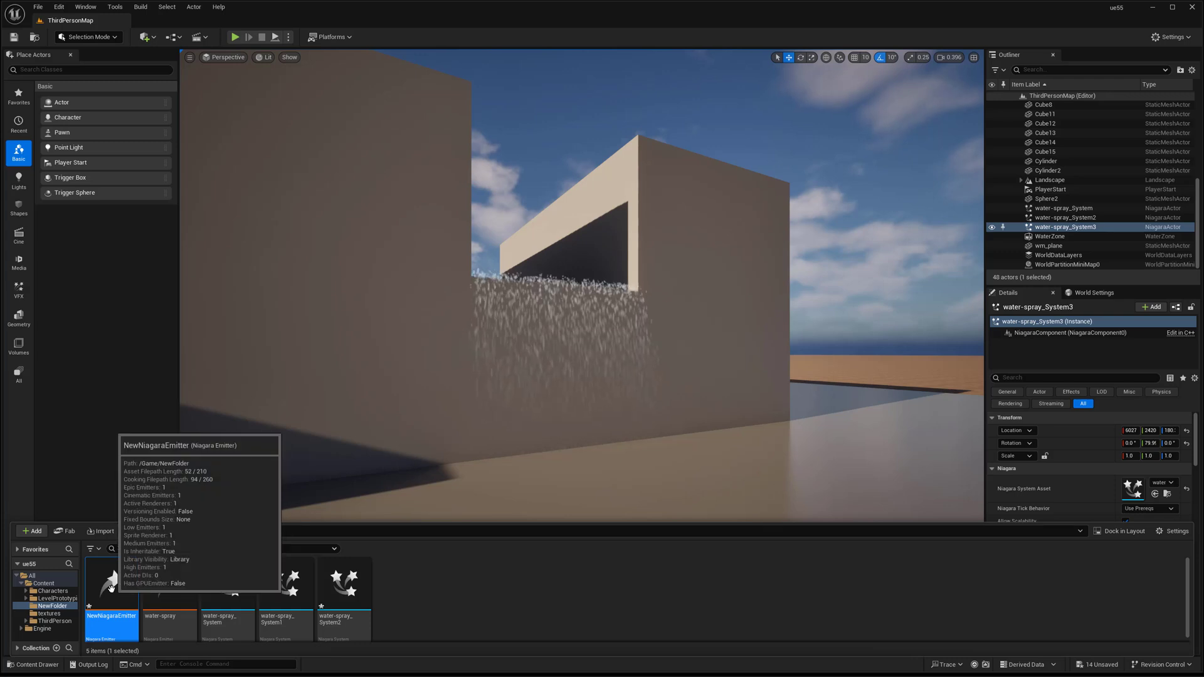
{"action": "right_click", "coordinate": [126, 594]}
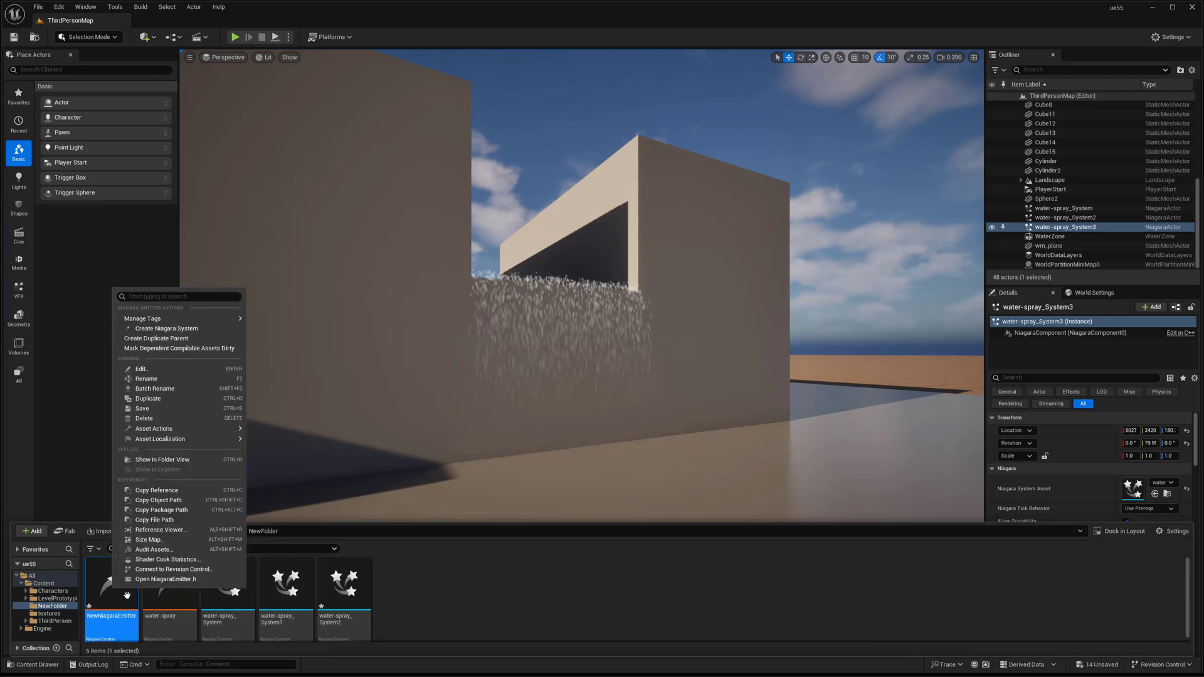
{"action": "left_click", "coordinate": [146, 379]}
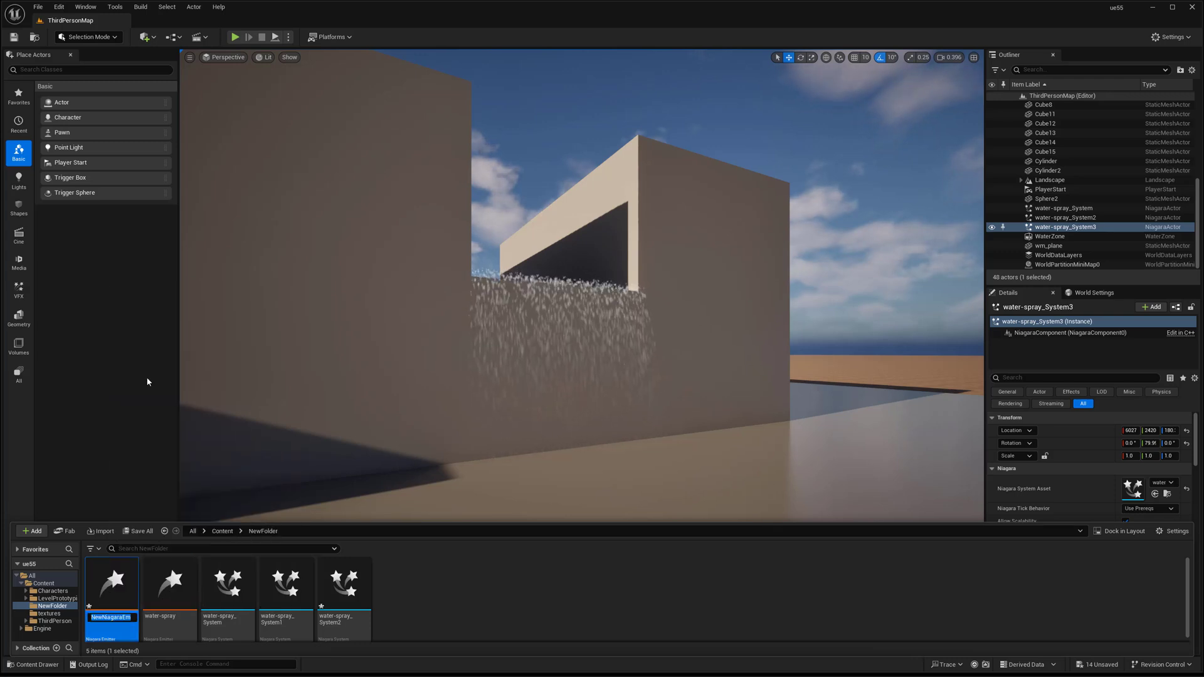
{"action": "type", "text": "mist"}
{"action": "key", "text": "Return"}
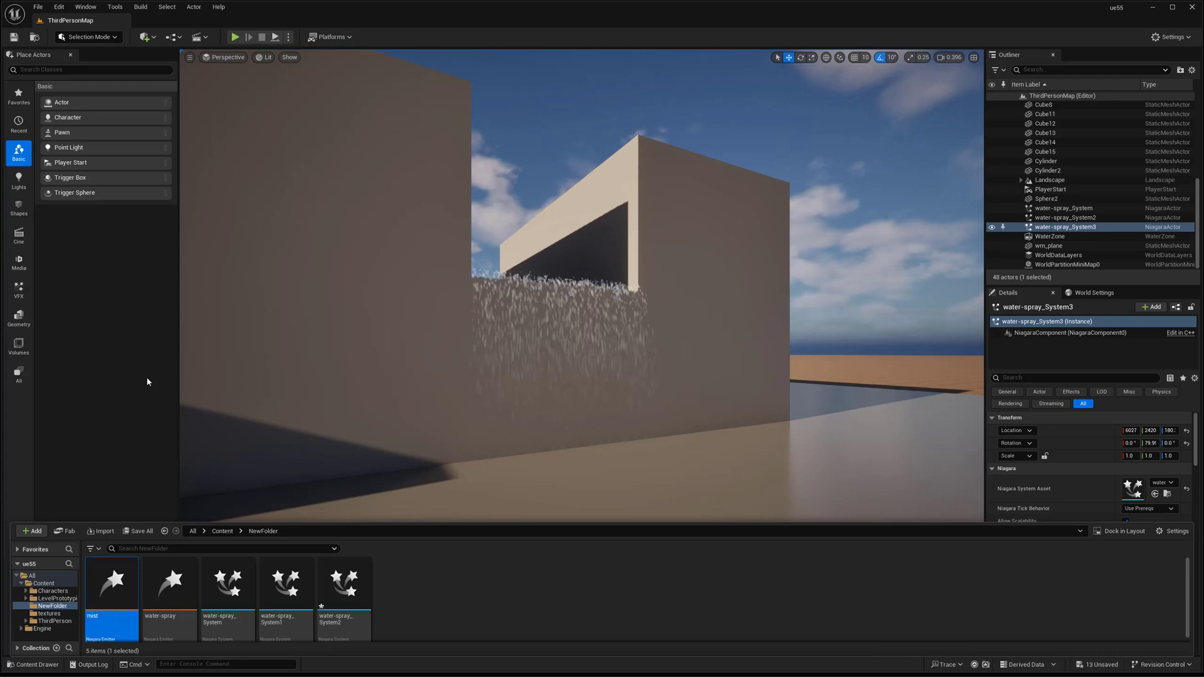
Create a Niagara system from the mist emitter, open mist_System, and enlarge its editor window to show the preview and emitter stack
{"action": "right_click", "coordinate": [131, 578]}
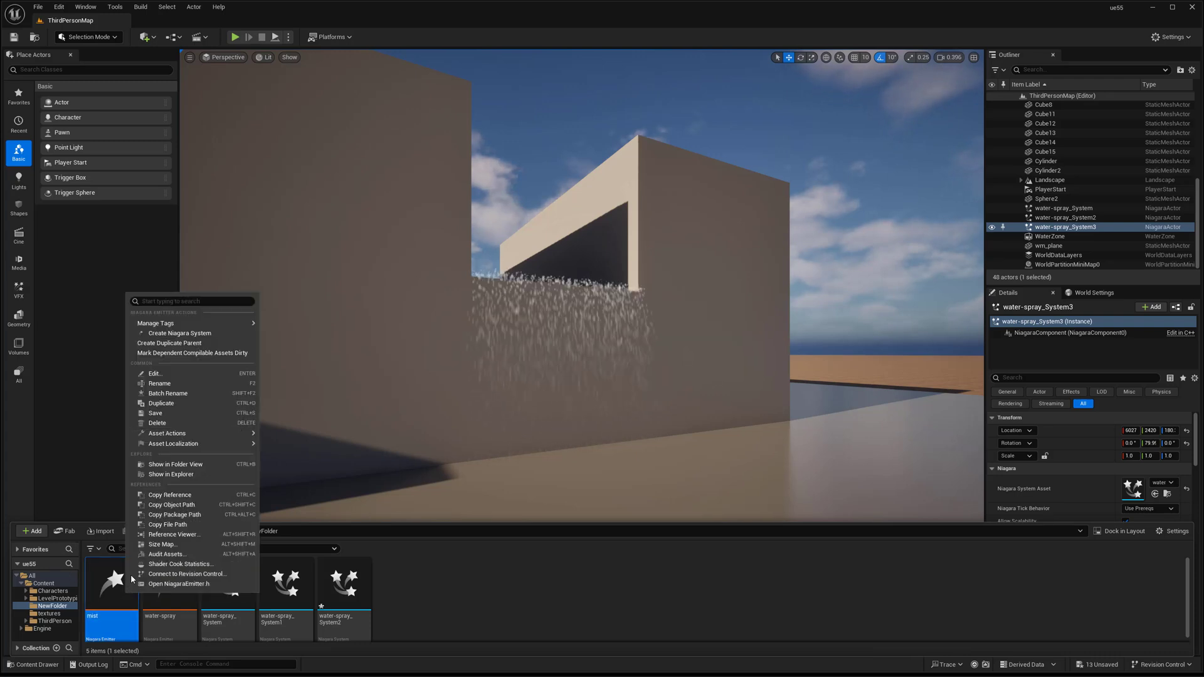
{"action": "left_click", "coordinate": [179, 333]}
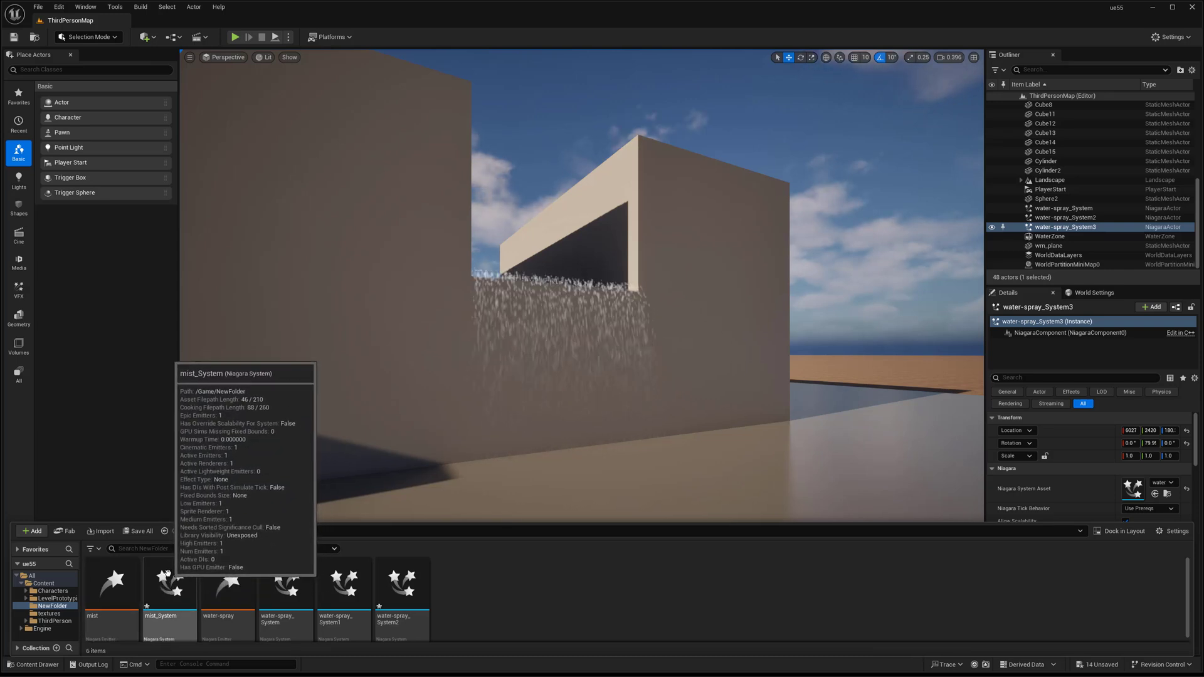
{"action": "double_click", "coordinate": [165, 573]}
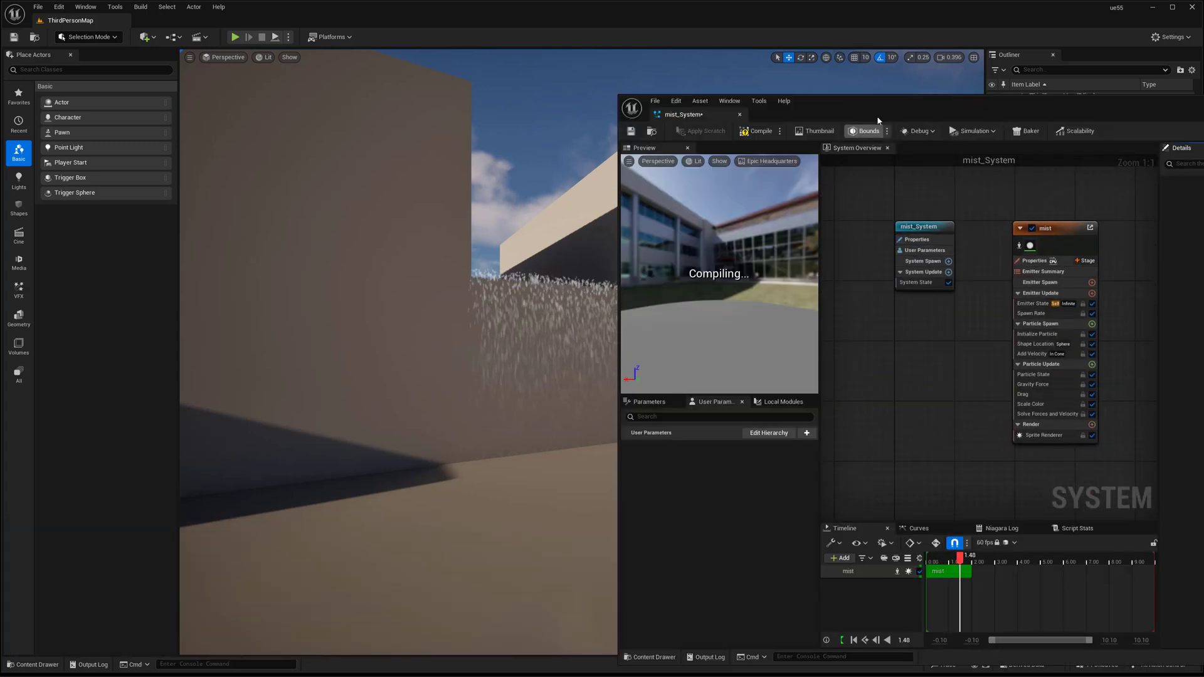
{"action": "left_click_drag", "start_coordinate": [878, 120], "coordinate": [633, 95]}
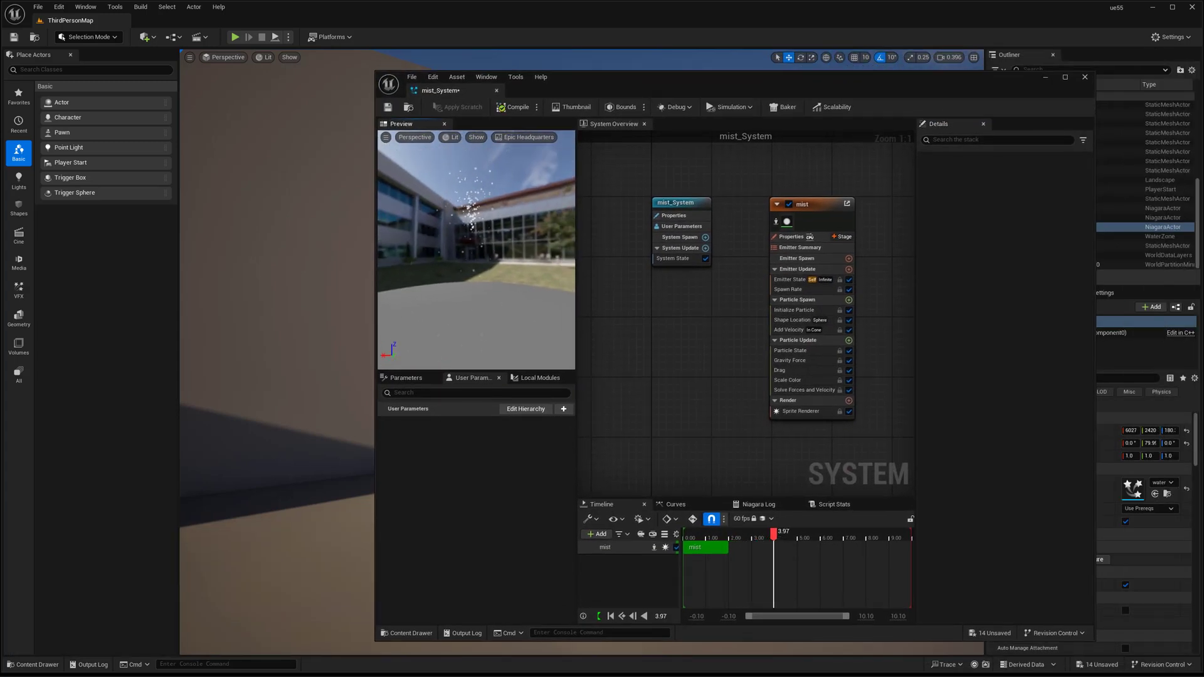
{"action": "left_click_drag", "start_coordinate": [505, 262], "coordinate": [555, 276]}
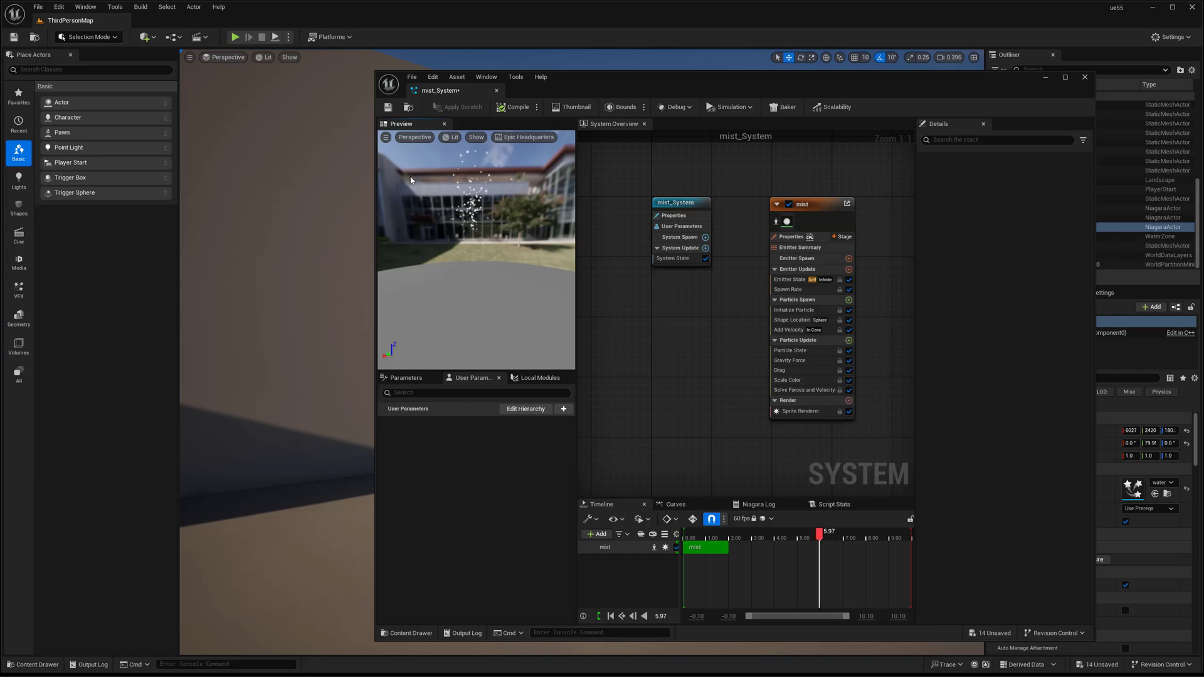
{"action": "left_click_drag", "start_coordinate": [374, 193], "coordinate": [217, 194]}
{"action": "right_click_drag", "start_coordinate": [586, 349], "coordinate": [640, 326]}
Disable Gravity Force in the mist emitter and set its Add Velocity speed range to a minimum of 50 and a maximum of 100
{"action": "left_click", "coordinate": [777, 384]}
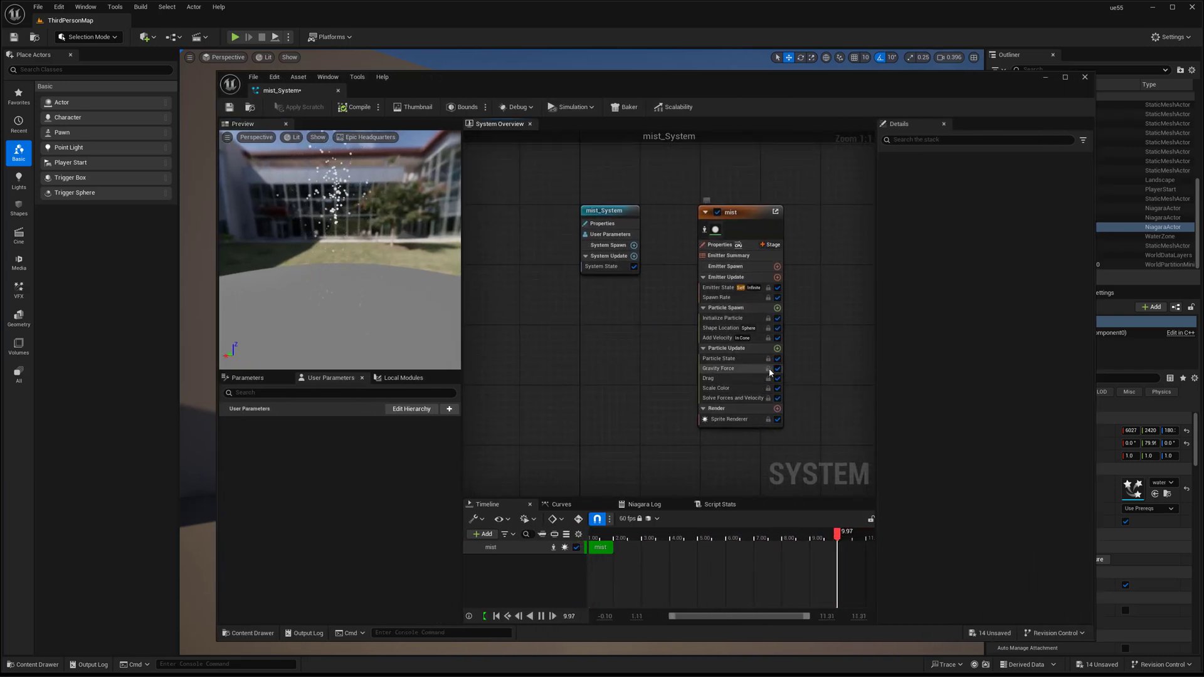
{"action": "left_click", "coordinate": [778, 368]}
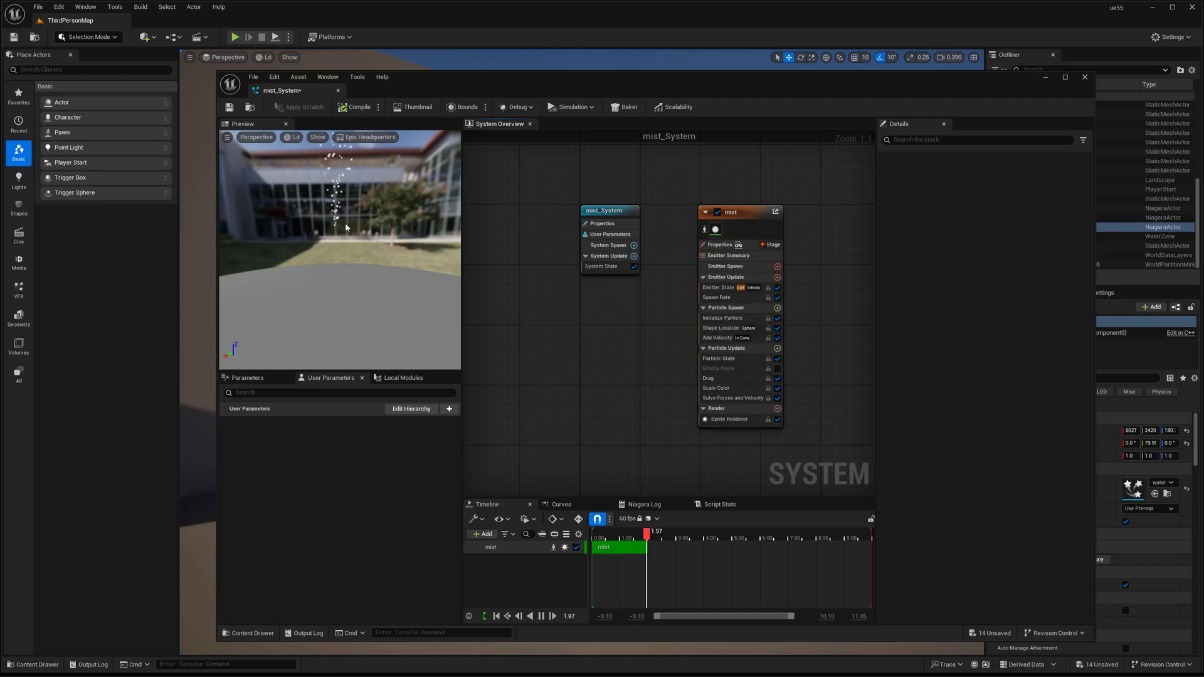
{"action": "left_click", "coordinate": [717, 338]}
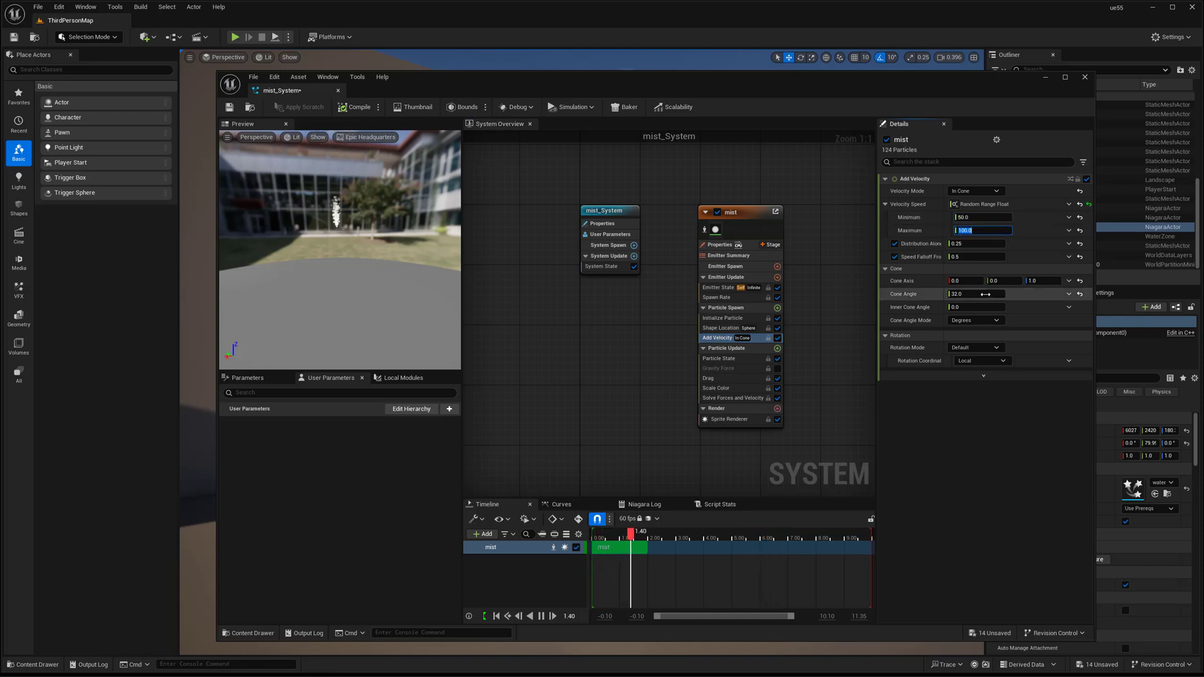
Change the mist emitter's Shape Location to Box / Plane and set the box size to 5 in X and 190 in Y
{"action": "left_click", "coordinate": [720, 328]}
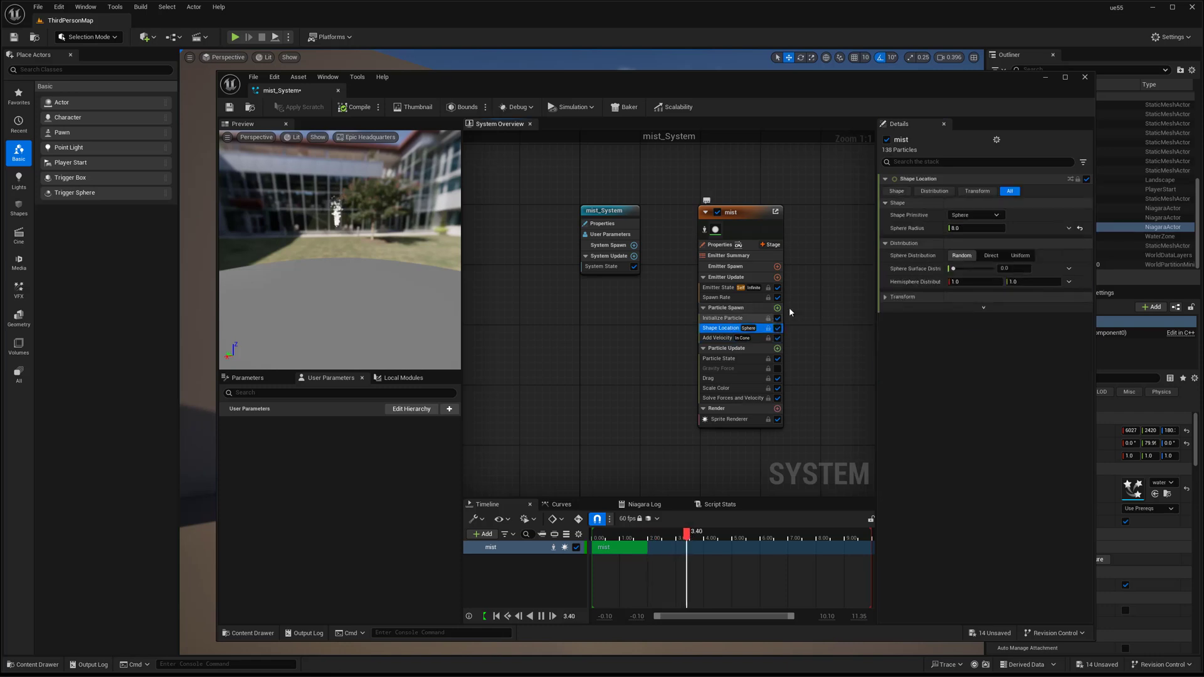
{"action": "left_click", "coordinate": [974, 215]}
{"action": "left_click", "coordinate": [974, 250]}
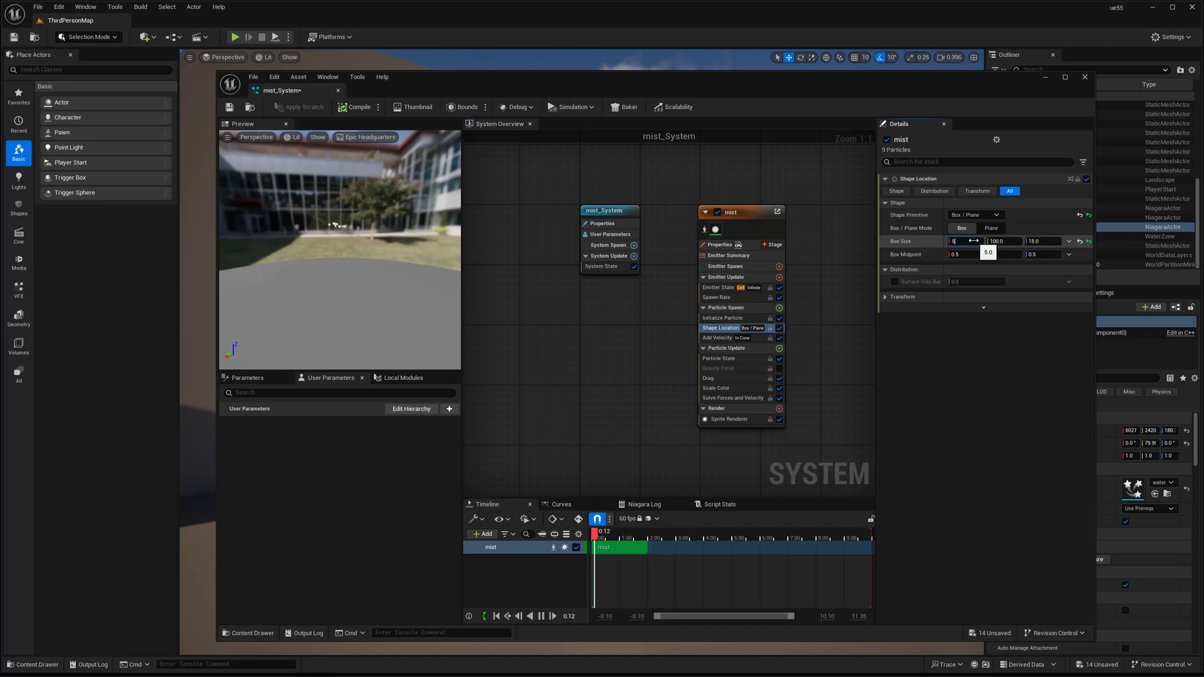
{"action": "left_click_drag", "start_coordinate": [379, 257], "coordinate": [536, 284]}
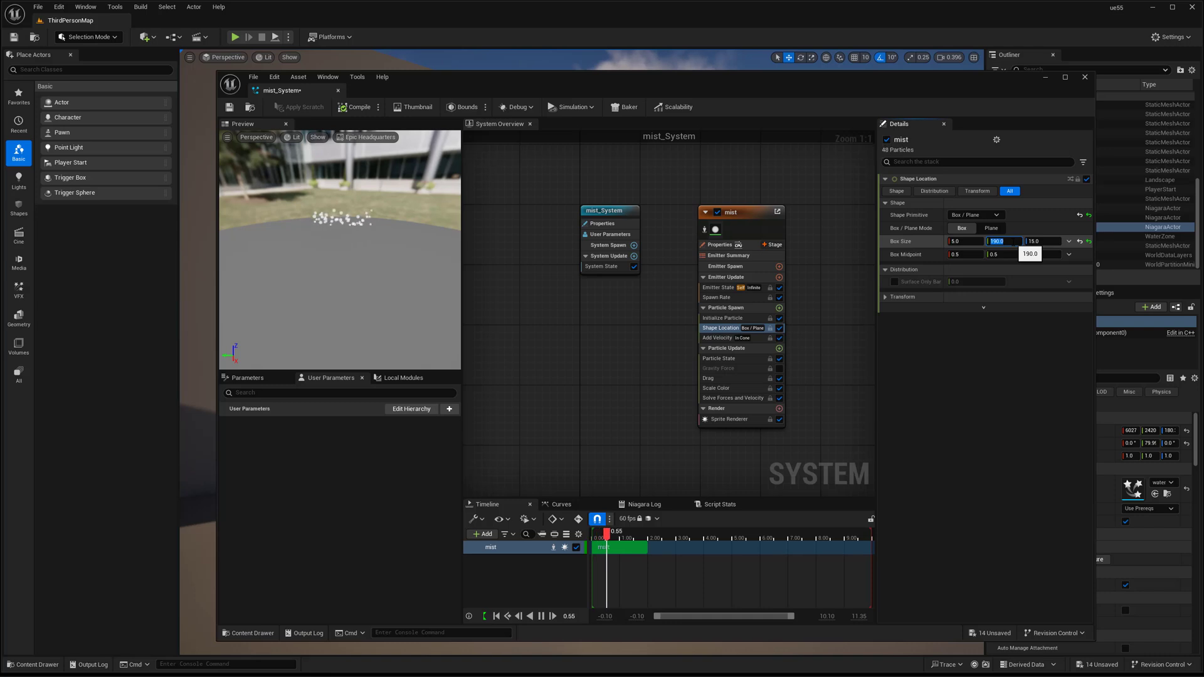
{"action": "left_click_drag", "start_coordinate": [391, 208], "coordinate": [364, 232]}
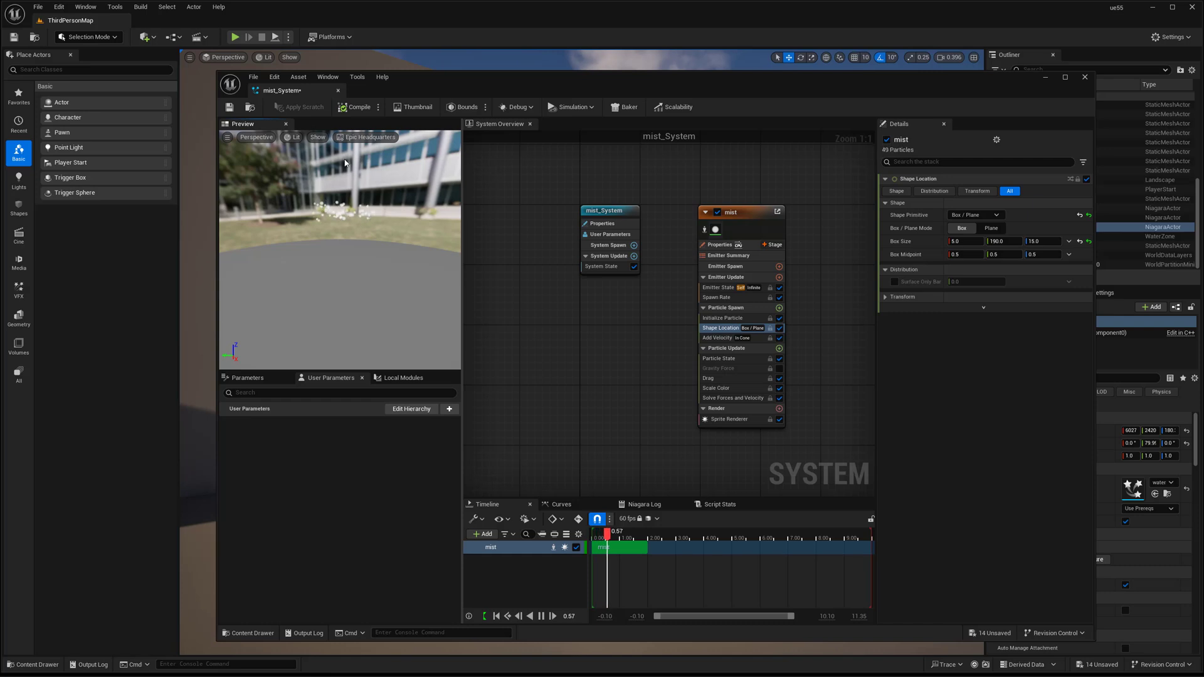
Set the mist's Add Velocity speed range to a minimum of 20 and a maximum of 40, and close the system editor
{"action": "left_click", "coordinate": [718, 338]}
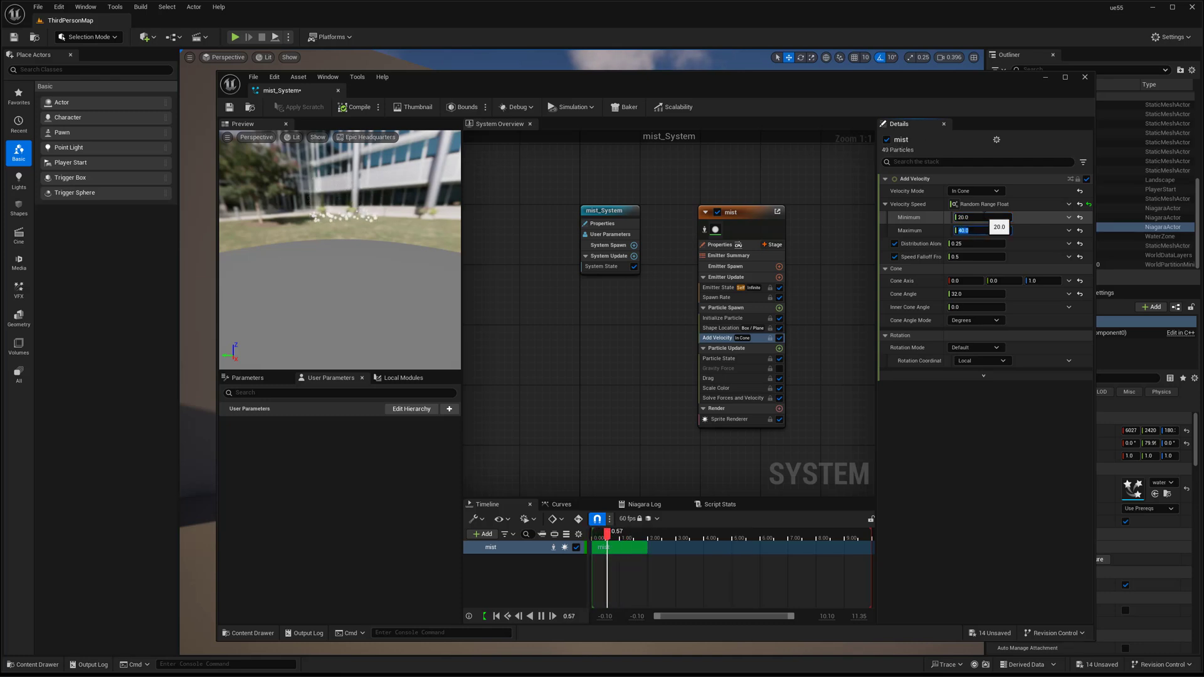
{"action": "left_click_drag", "start_coordinate": [344, 227], "coordinate": [344, 239]}
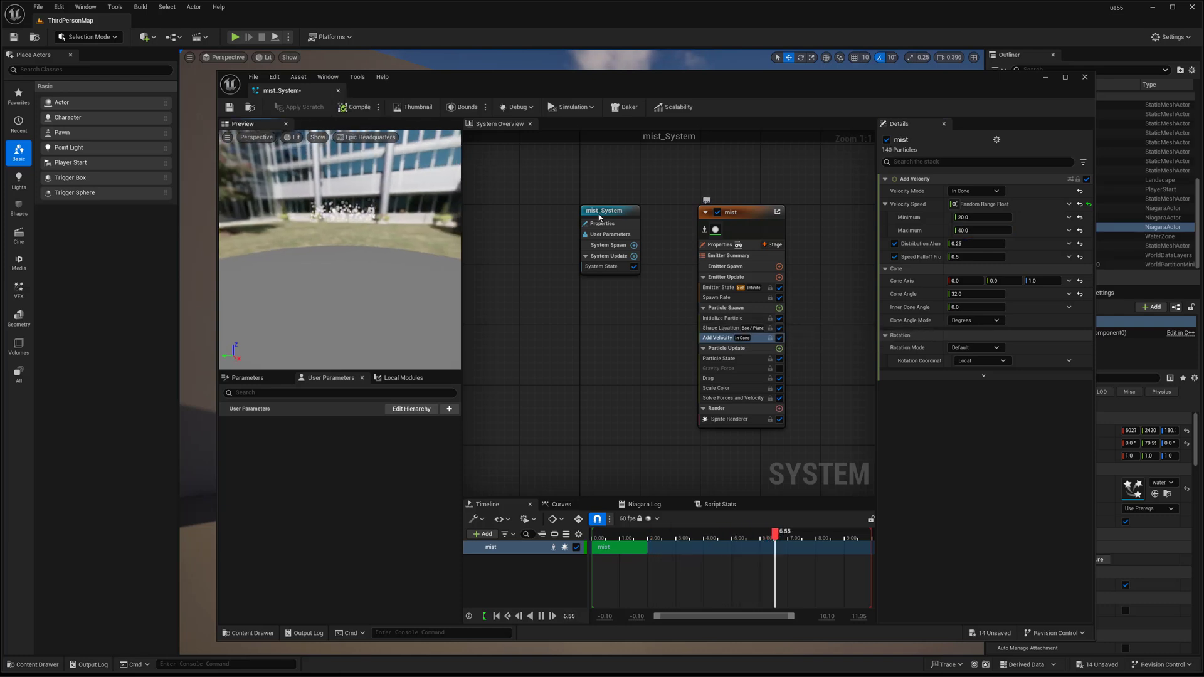
{"action": "left_click", "coordinate": [339, 92]}
Place mist_System from NewFolder into the level on the ground below the waterfall
{"action": "right_click_drag", "start_coordinate": [638, 432], "coordinate": [613, 435]}
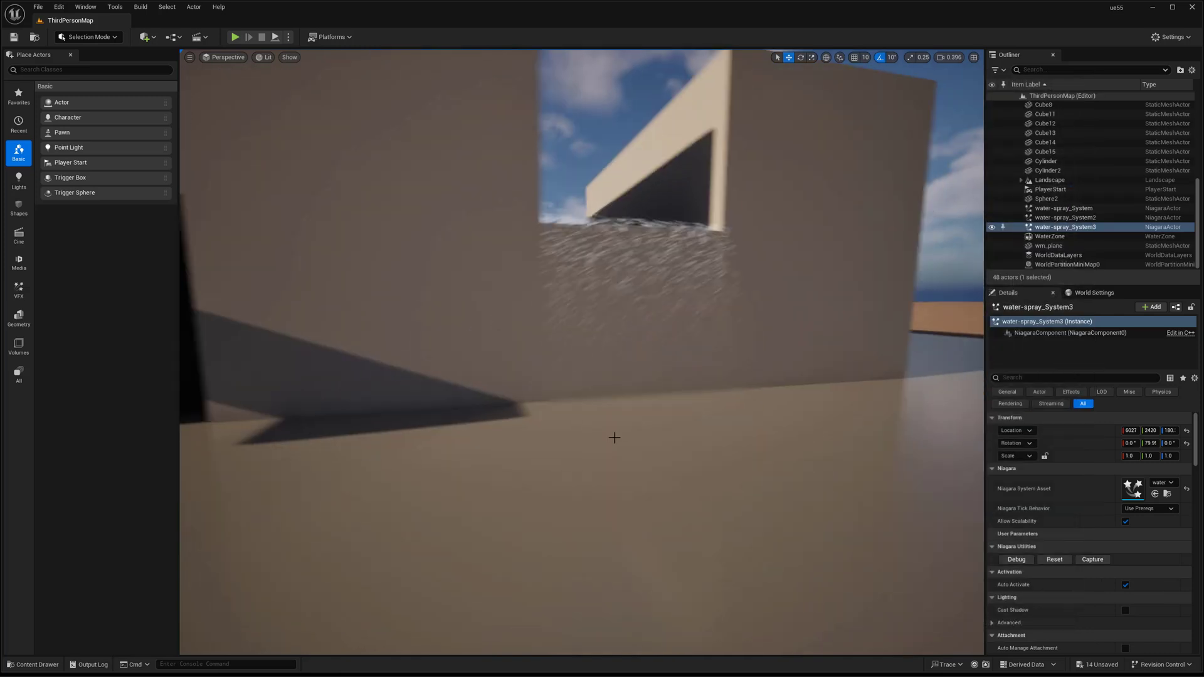
{"action": "left_click", "coordinate": [48, 665]}
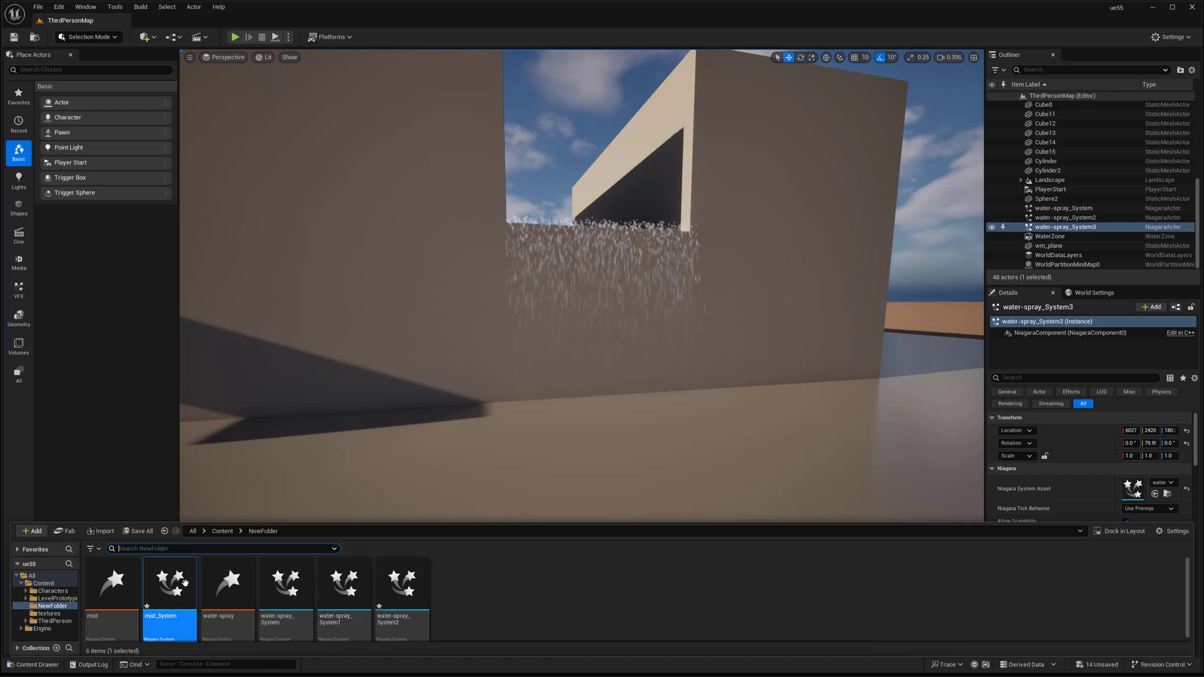
{"action": "mouse_move", "coordinate": [221, 627]}
{"action": "left_mouse_down"}
{"action": "mouse_move", "coordinate": [605, 428]}
{"action": "mouse_move", "coordinate": [645, 450]}
{"action": "mouse_move", "coordinate": [649, 430]}
{"action": "left_mouse_up"}
{"action": "key", "text": "f"}
{"action": "key", "text": "a"}
{"action": "right_click_drag", "start_coordinate": [649, 431], "coordinate": [796, 398]}
Align the placed mist system with the falling water along the foot of the wall, checking it in game view
{"action": "mouse_move", "coordinate": [568, 384]}
{"action": "left_mouse_down"}
{"action": "mouse_move", "coordinate": [520, 375]}
{"action": "mouse_move", "coordinate": [591, 378]}
{"action": "left_mouse_up"}
{"action": "key", "text": "a"}
{"action": "key", "text": "g"}
{"action": "key", "text": "d"}
{"action": "right_click_drag", "start_coordinate": [701, 379], "coordinate": [562, 367]}
{"action": "key", "text": "g"}
{"action": "key", "text": "w"}
{"action": "key", "text": "d"}
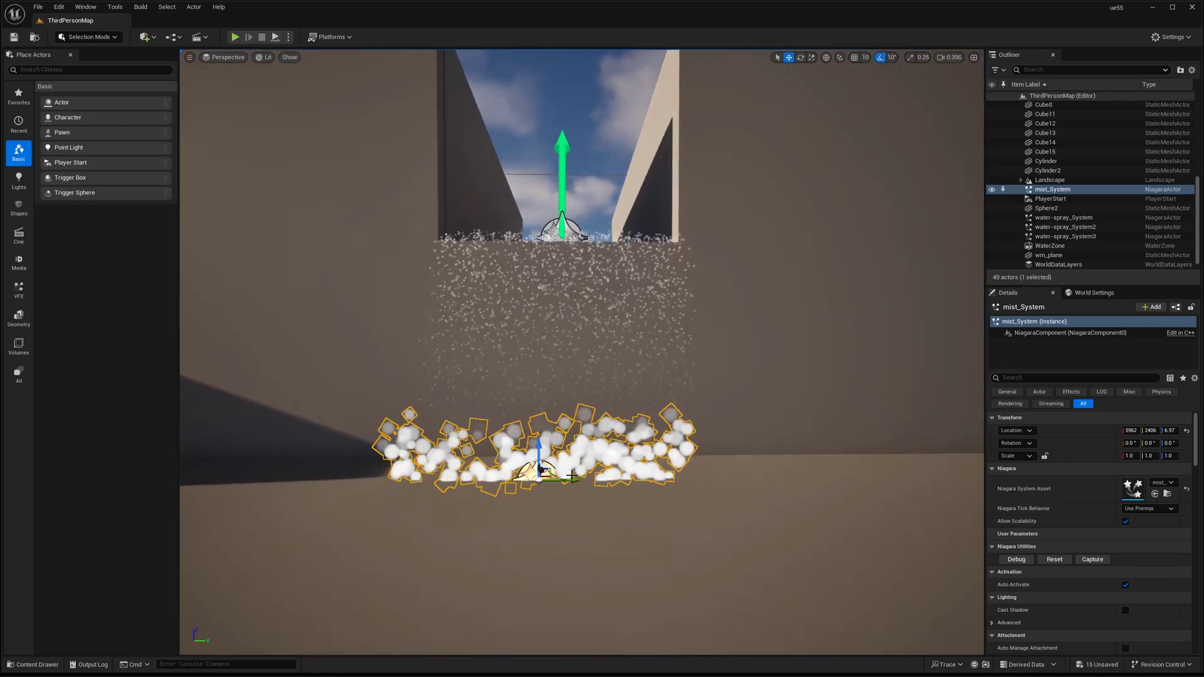
Duplicate the mist system upward and position the copy in the wall opening at the waterfall's crest
{"action": "left_click_drag", "start_coordinate": [572, 479], "coordinate": [607, 276]}
{"action": "right_click_drag", "start_coordinate": [608, 275], "coordinate": [607, 276]}
{"action": "key", "text": "d"}
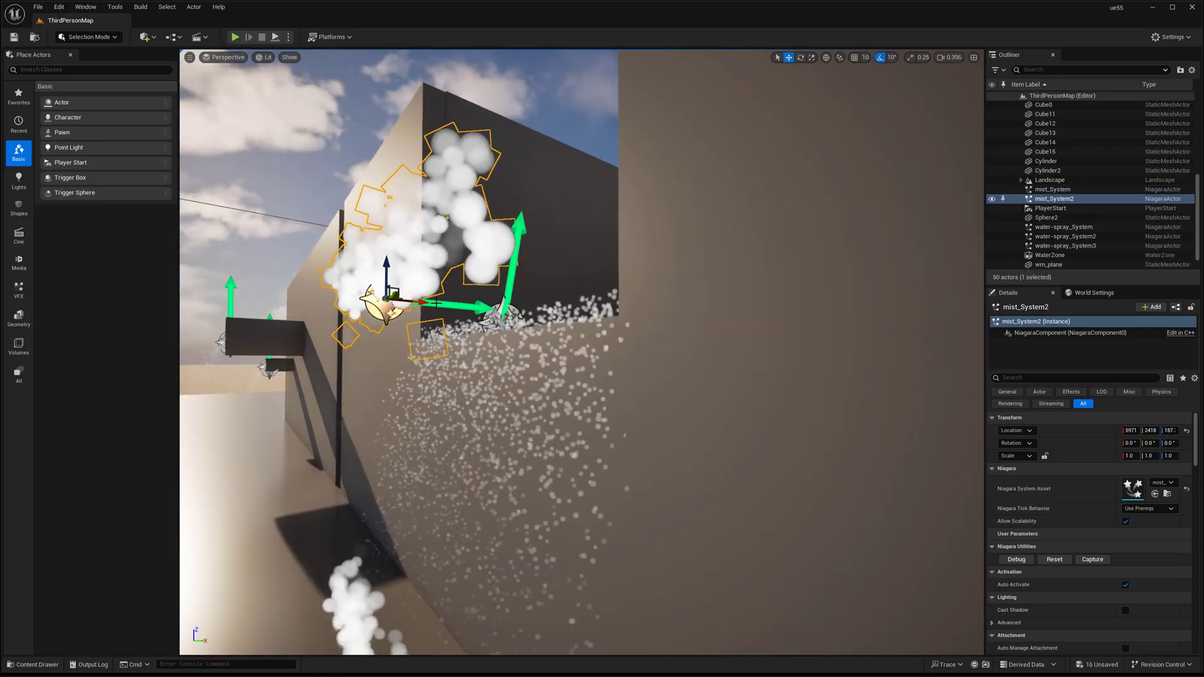
{"action": "left_click_drag", "start_coordinate": [417, 304], "coordinate": [578, 317]}
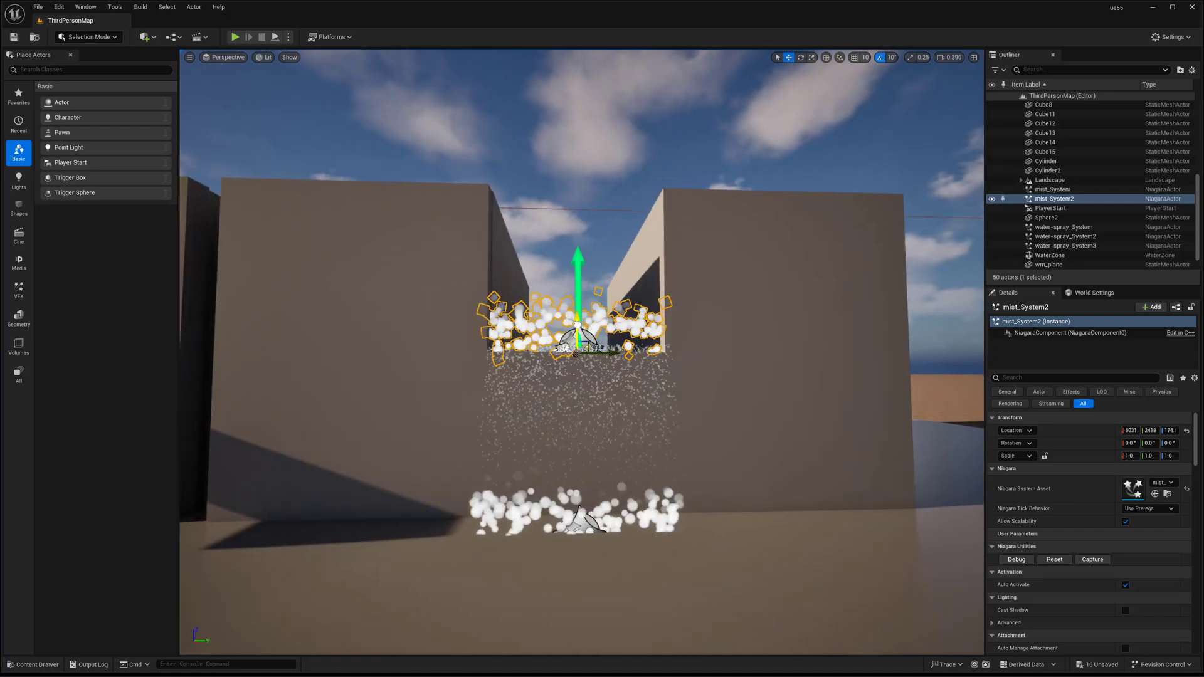
Shift the upper mist system slightly along X to about 6048 and check it in game view
{"action": "key", "text": "w"}
{"action": "key", "text": "a"}
{"action": "right_click_drag", "start_coordinate": [556, 348], "coordinate": [590, 344]}
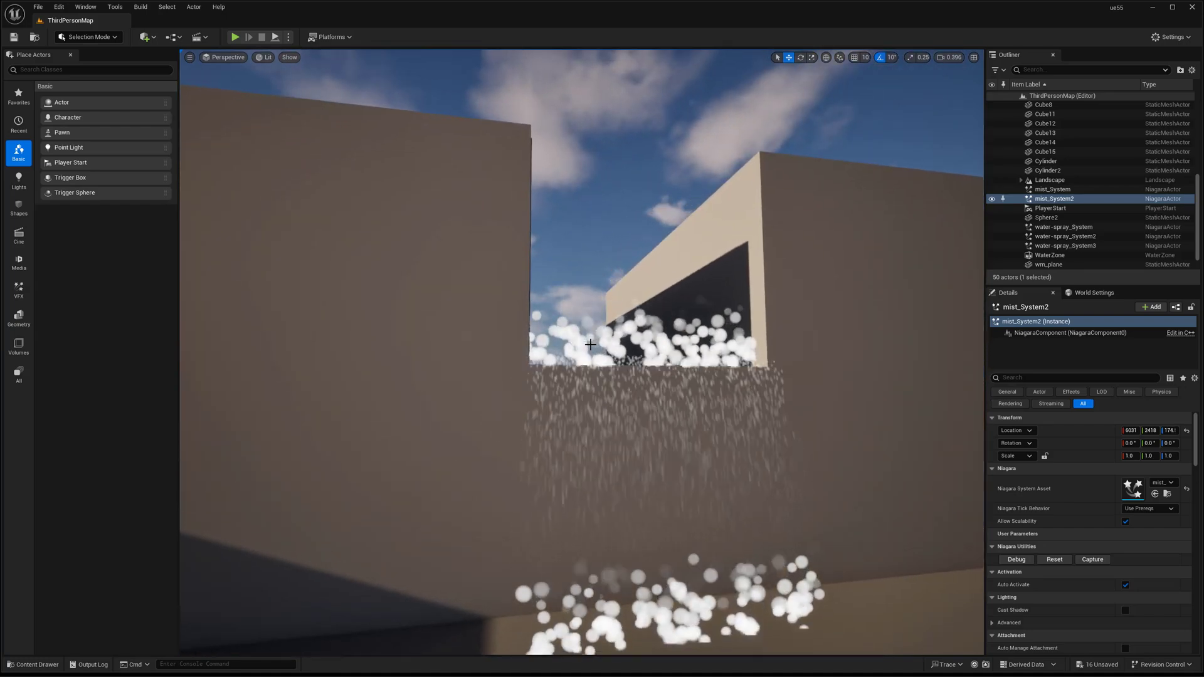
{"action": "left_click", "coordinate": [638, 376]}
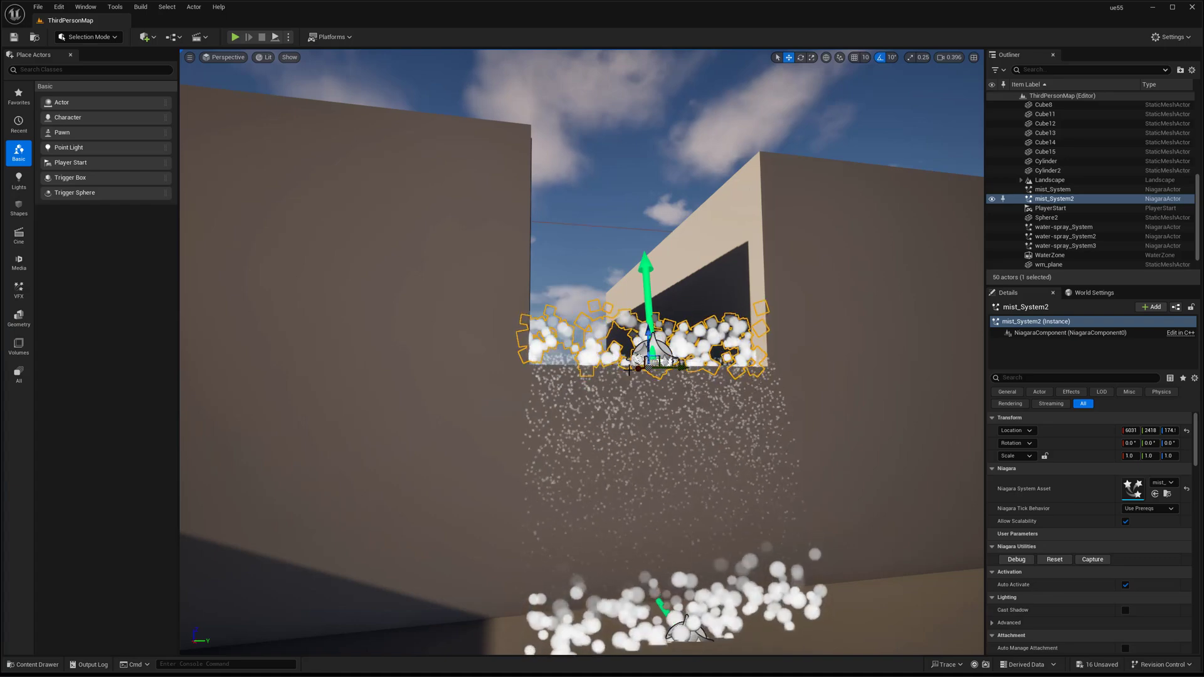
{"action": "left_click_drag", "start_coordinate": [638, 371], "coordinate": [630, 369]}
{"action": "key", "text": "g"}
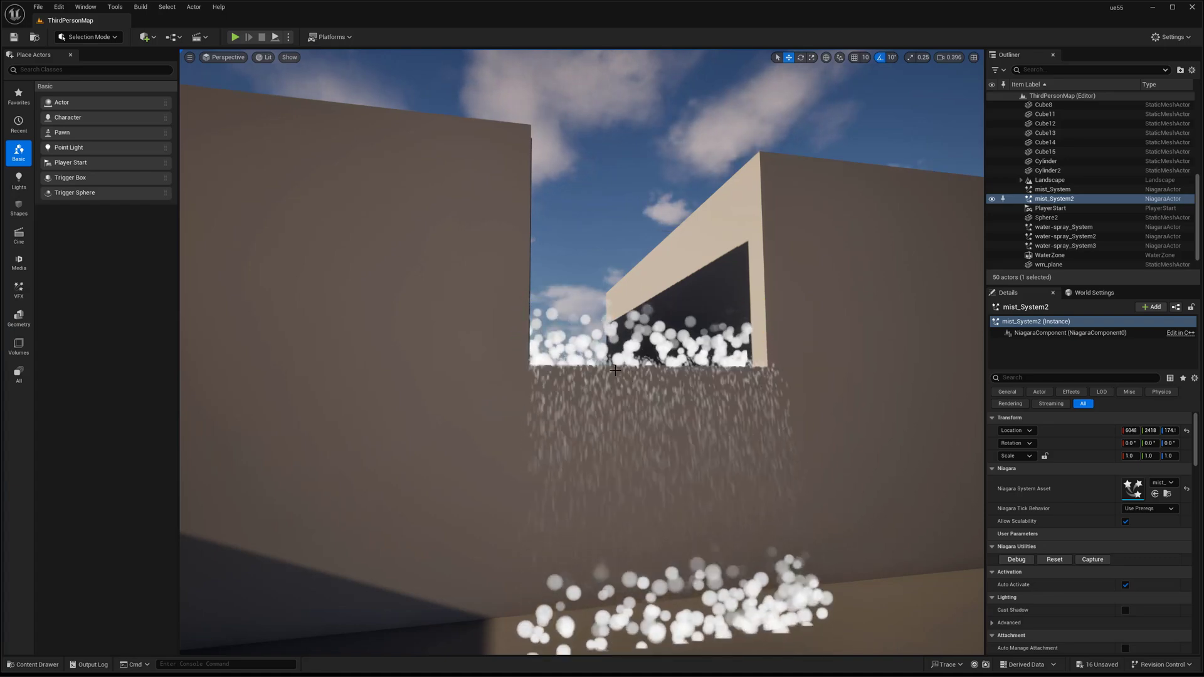
Examine the upper and lower mist together with the waterfall from nearer and farther viewpoints
{"action": "key", "text": "s"}
{"action": "right_click_drag", "start_coordinate": [621, 390], "coordinate": [633, 413]}
{"action": "key", "text": "w"}
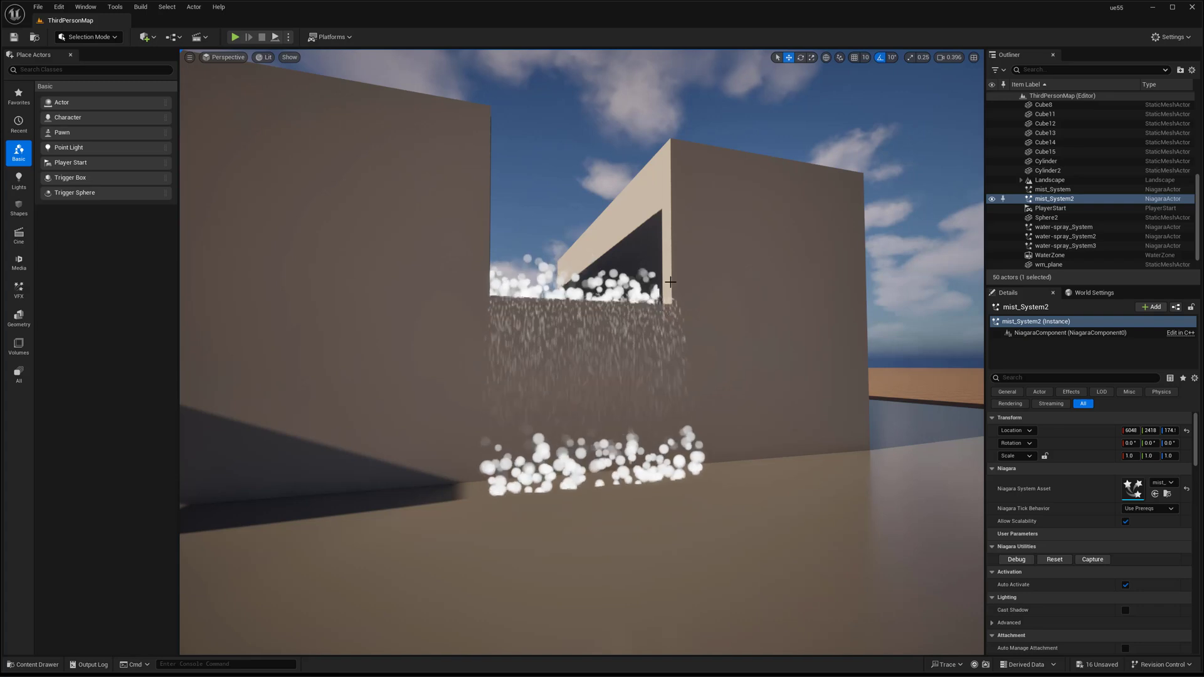
{"action": "scroll", "coordinate": [679, 324], "scroll_direction": "down", "scroll_amount": 3}
{"action": "right_click_drag", "start_coordinate": [656, 325], "coordinate": [653, 327]}
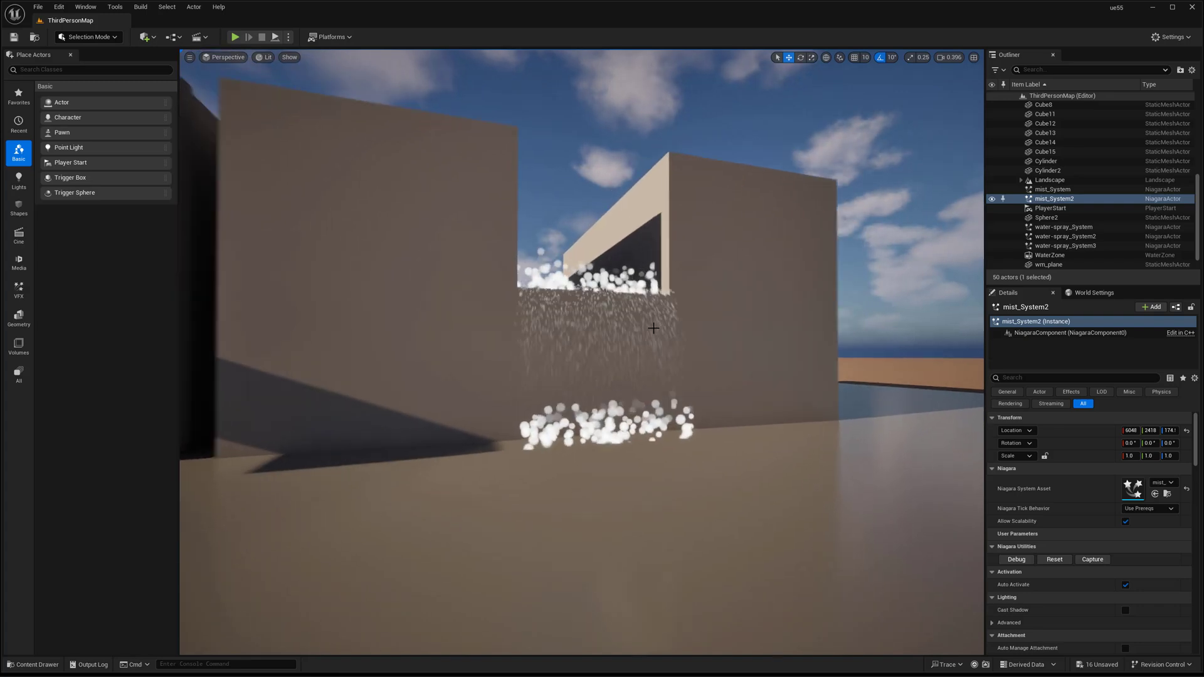
{"action": "scroll", "coordinate": [654, 326], "scroll_direction": "up", "scroll_amount": 4}
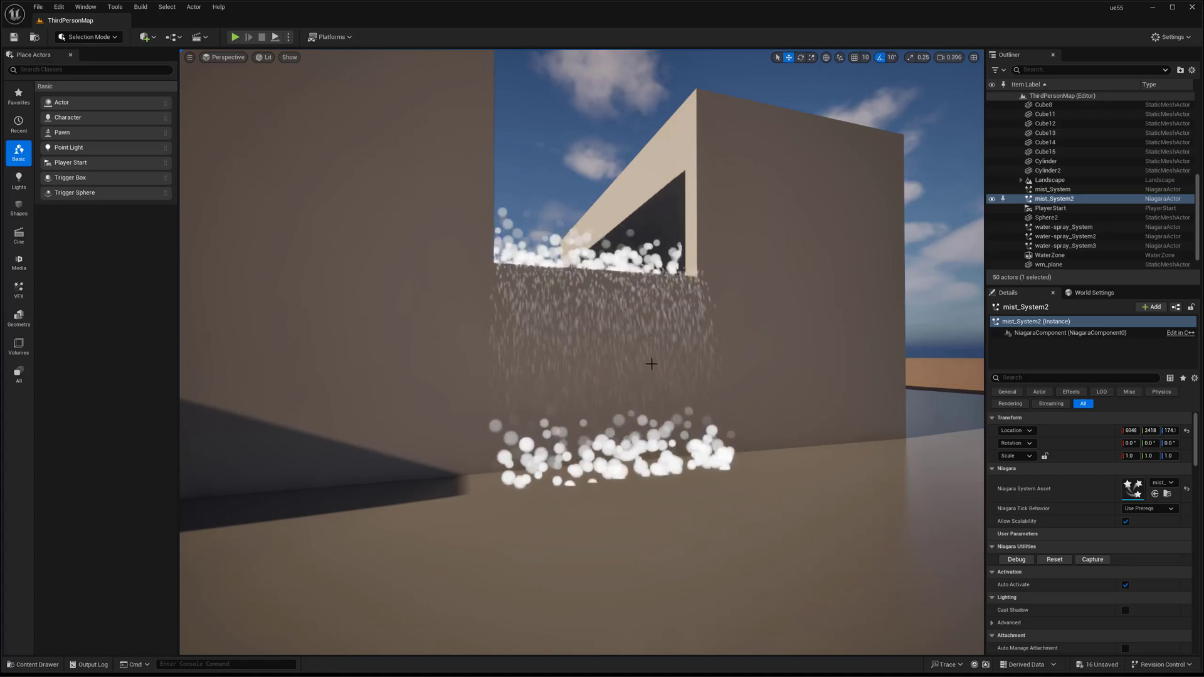
{"action": "right_click_drag", "start_coordinate": [651, 364], "coordinate": [612, 389]}
{"action": "key", "text": "g"}
{"action": "key", "text": "g"}
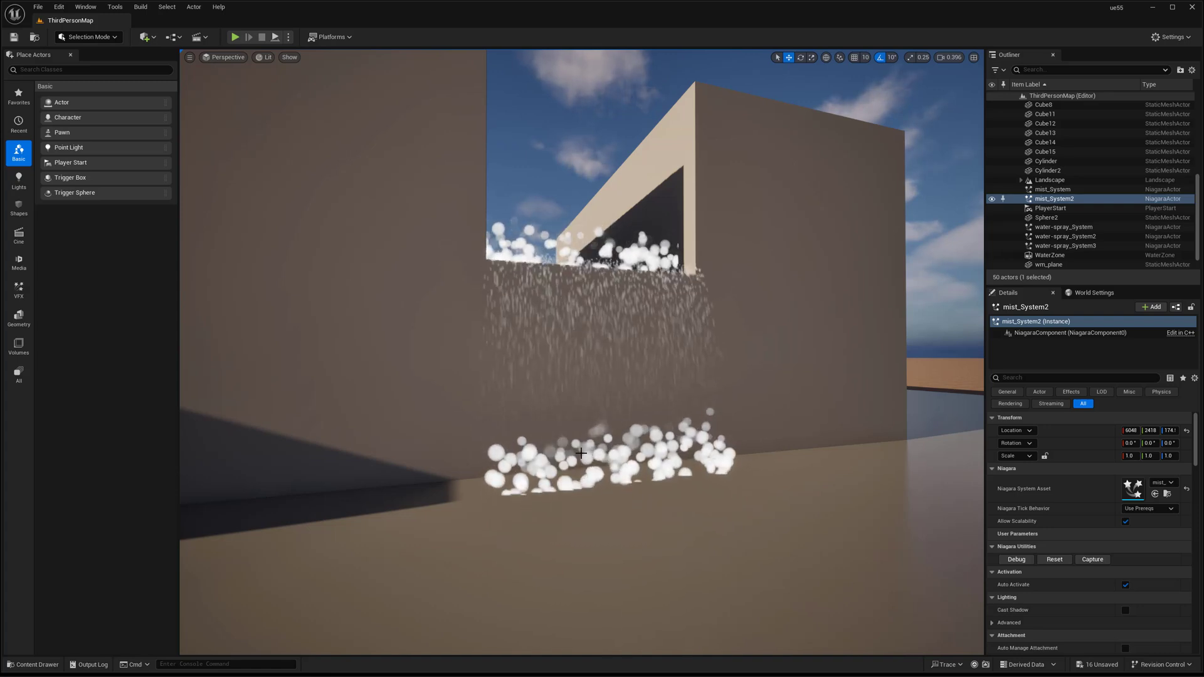
{"action": "scroll", "coordinate": [581, 453], "scroll_direction": "down", "scroll_amount": 2}
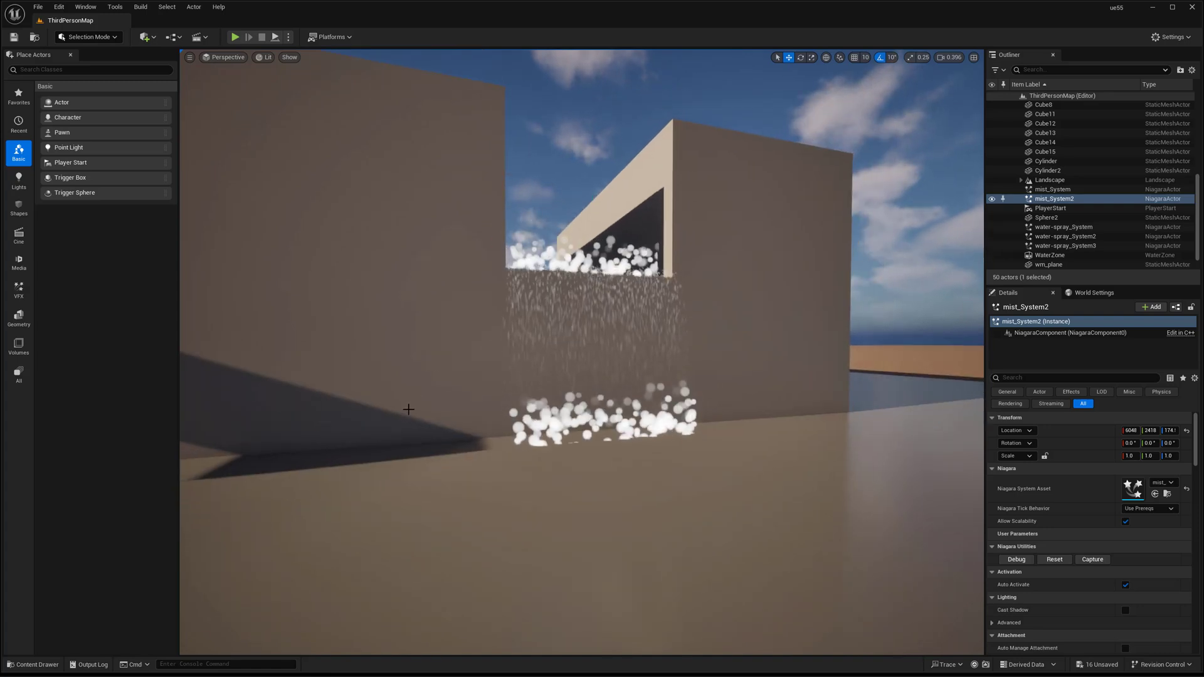
Open mist_System and set the Initialize Particle lifetime range to a minimum of 1.0 and a maximum of 1.2
{"action": "left_click", "coordinate": [34, 664]}
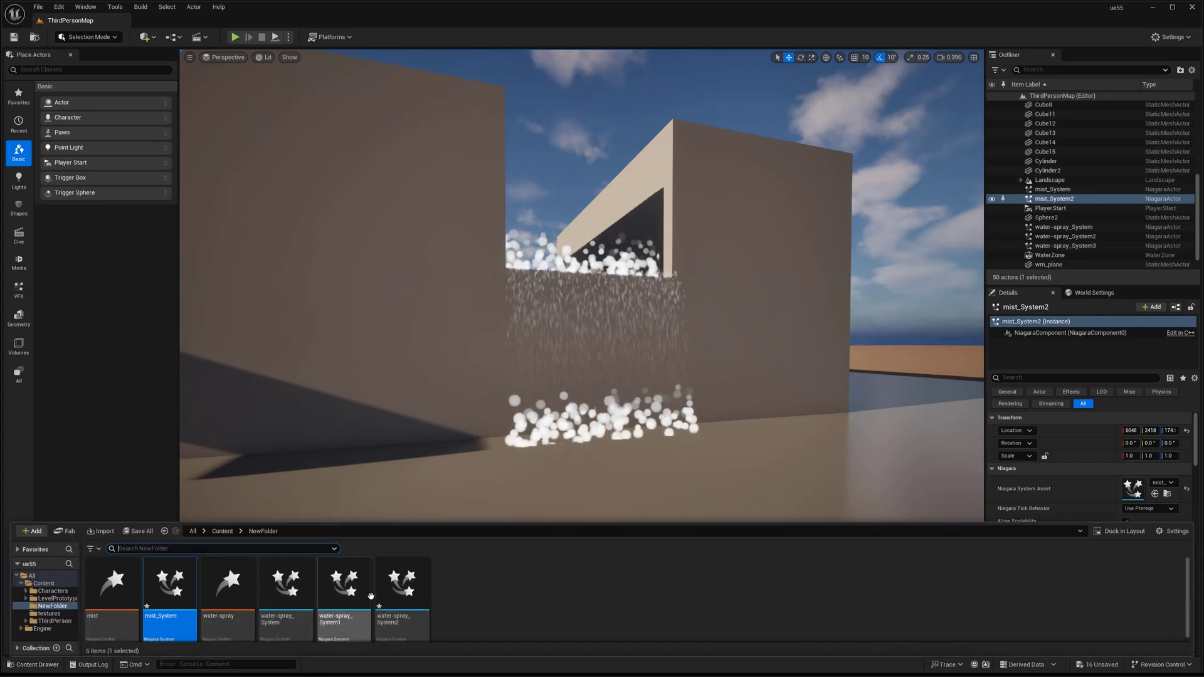
{"action": "double_click", "coordinate": [169, 583]}
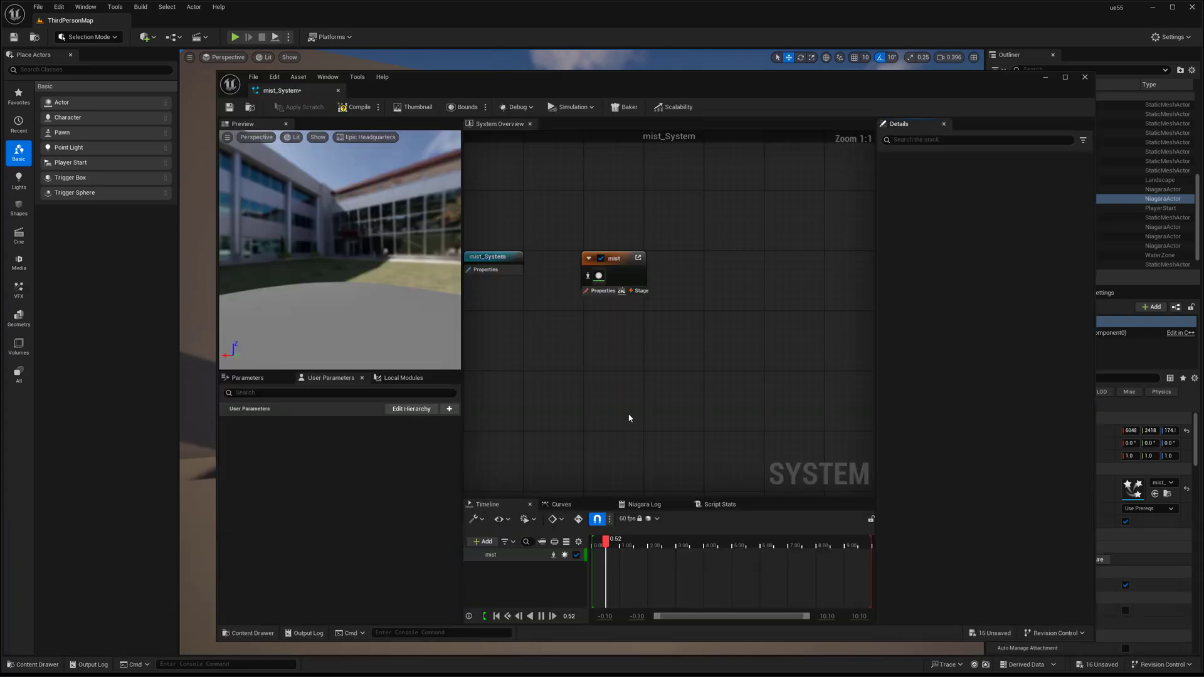
{"action": "right_click_drag", "start_coordinate": [614, 354], "coordinate": [586, 352]}
{"action": "left_click_drag", "start_coordinate": [333, 251], "coordinate": [469, 249]}
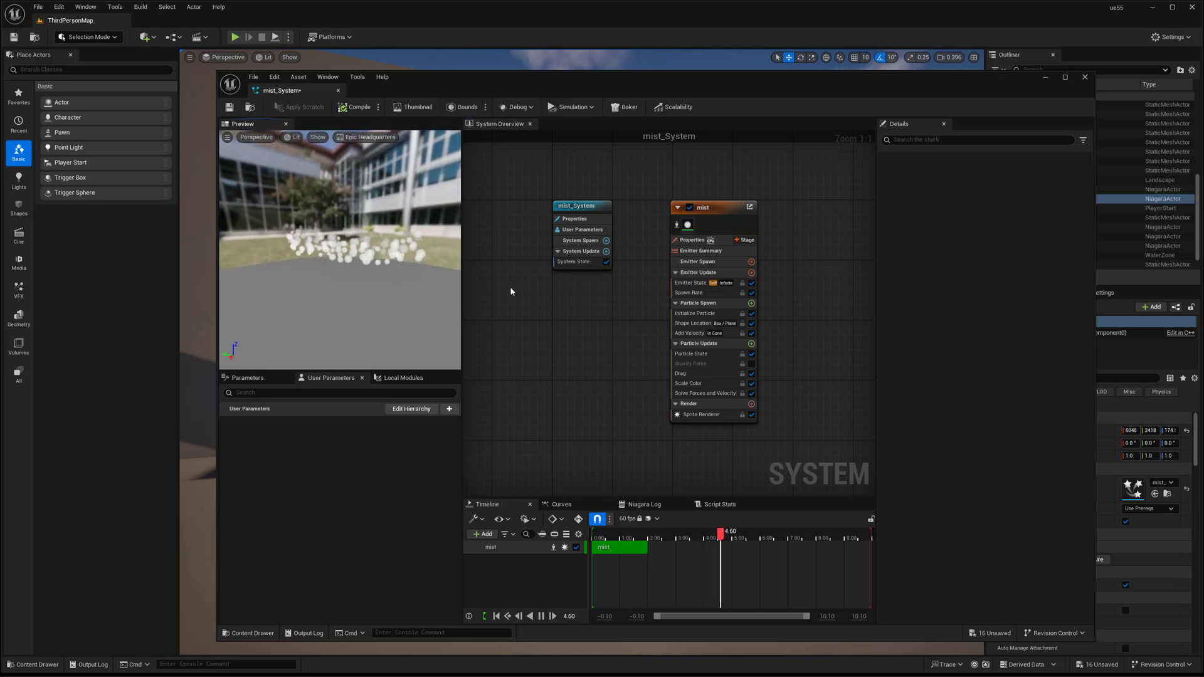
{"action": "left_click", "coordinate": [608, 367]}
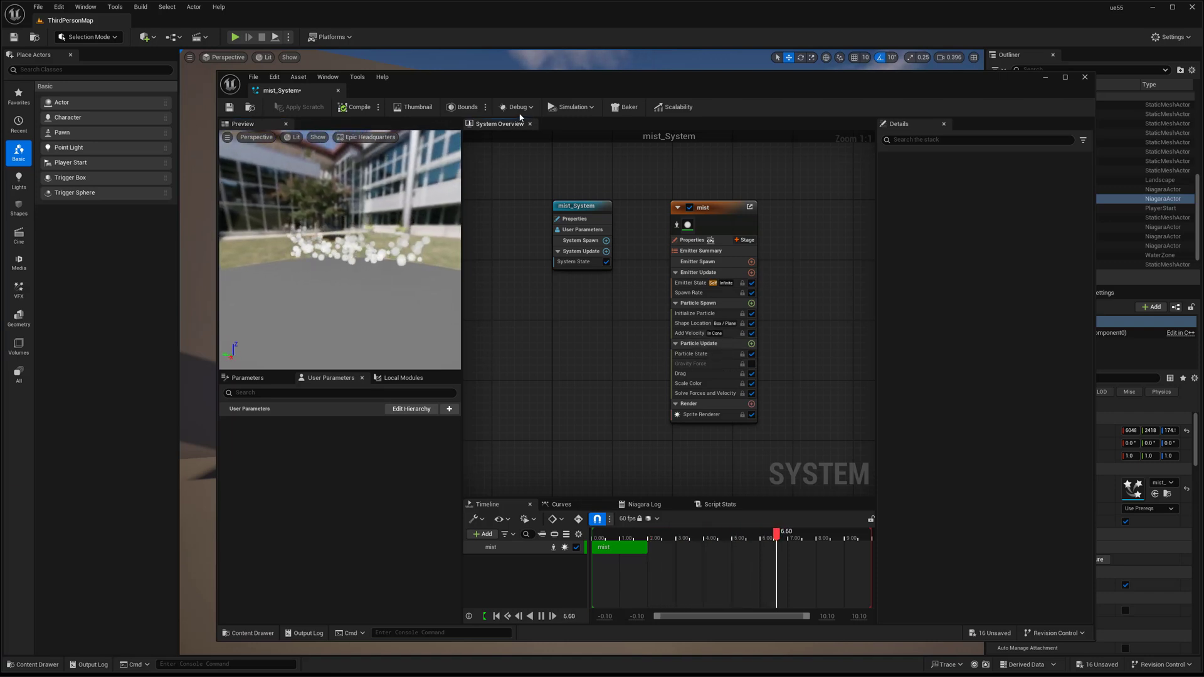
{"action": "left_click", "coordinate": [694, 313]}
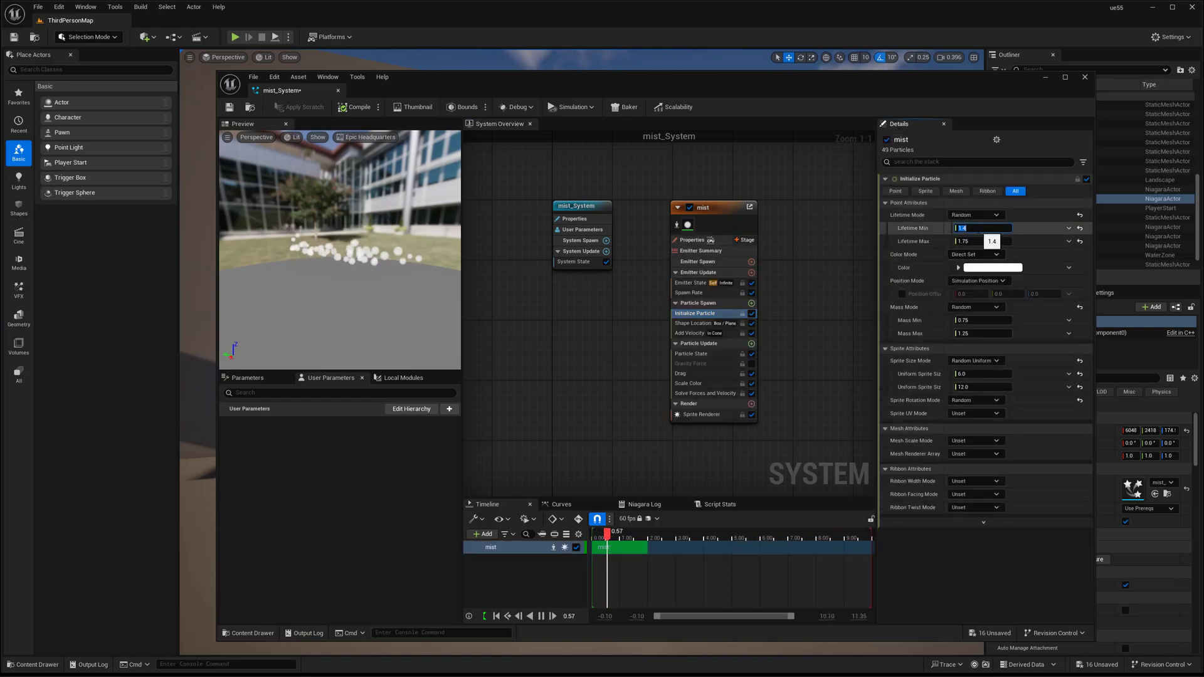
{"action": "type", "text": "1"}
{"action": "type", "text": "1"}
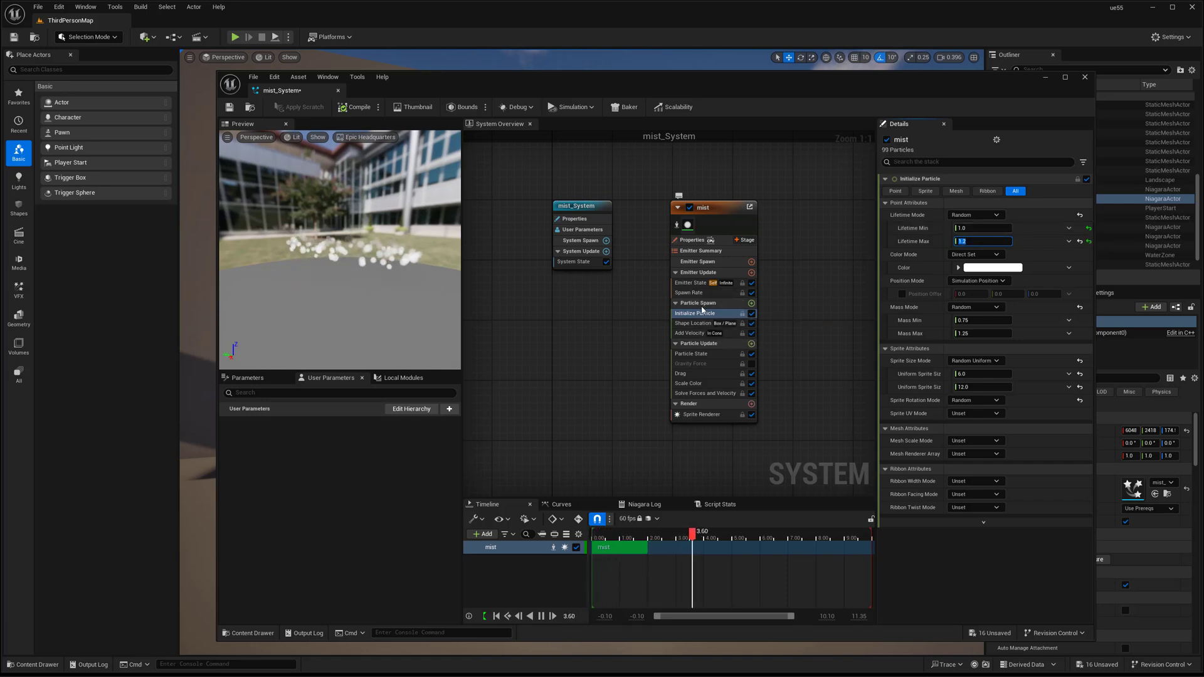
Set the mist emitter's Spawn Rate to 150
{"action": "left_click", "coordinate": [688, 293]}
{"action": "left_click", "coordinate": [974, 190]}
{"action": "type", "text": "150.0"}
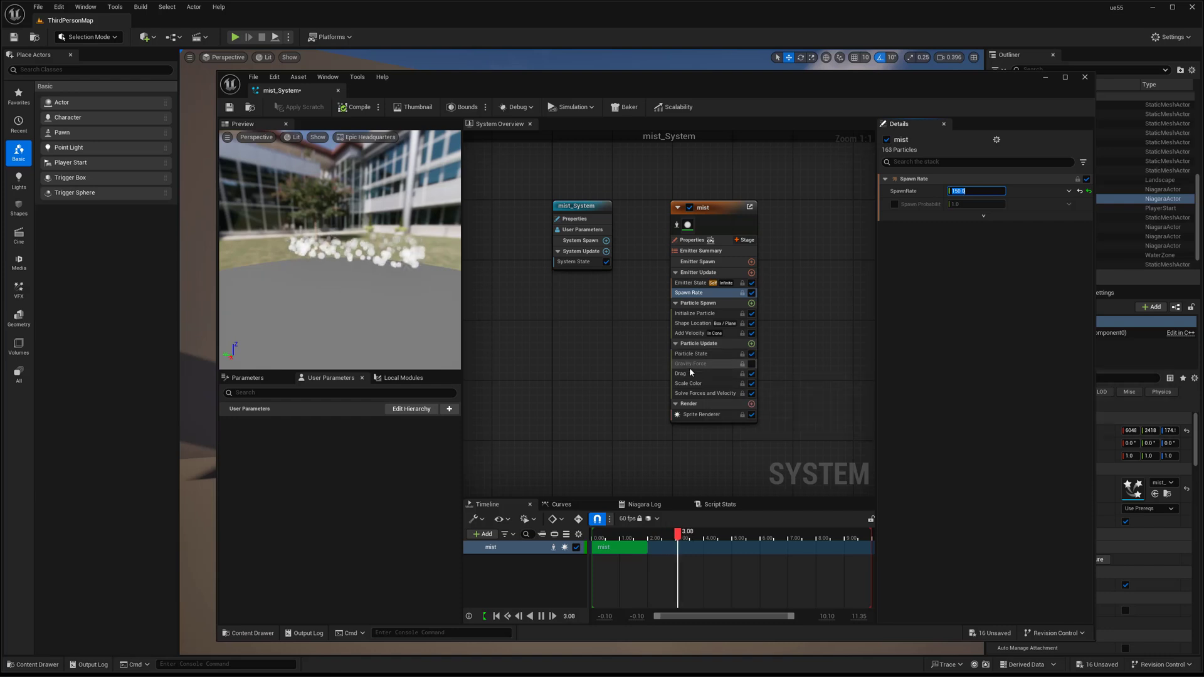
Darken the mist's Initialize Particle color to a neutral grey with a value of about 0.12
{"action": "left_click", "coordinate": [703, 333]}
{"action": "left_click", "coordinate": [694, 313]}
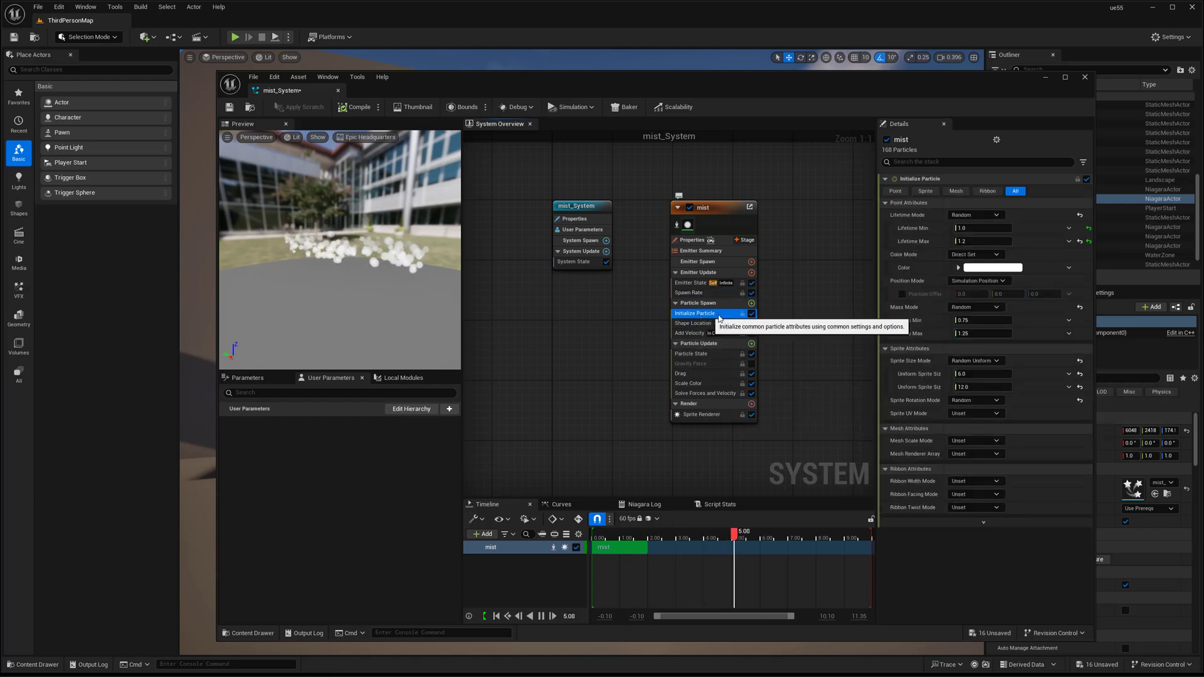
{"action": "left_click", "coordinate": [975, 269]}
{"action": "left_click", "coordinate": [1106, 371]}
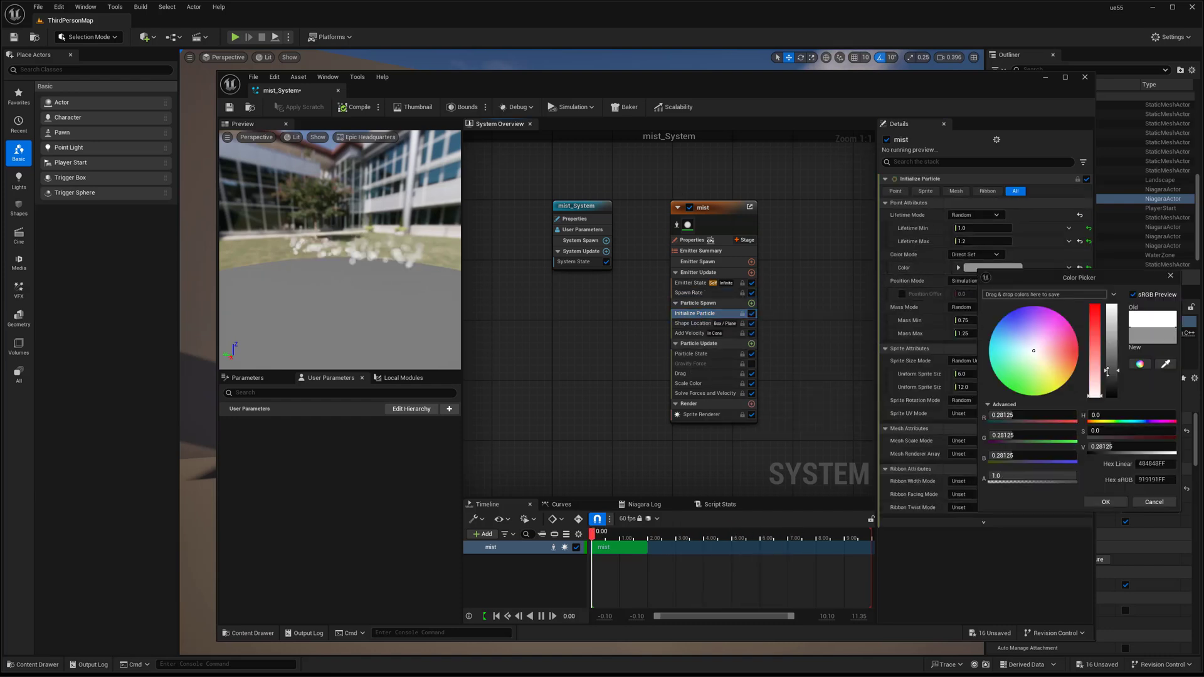
{"action": "left_click_drag", "start_coordinate": [1109, 390], "coordinate": [1109, 393]}
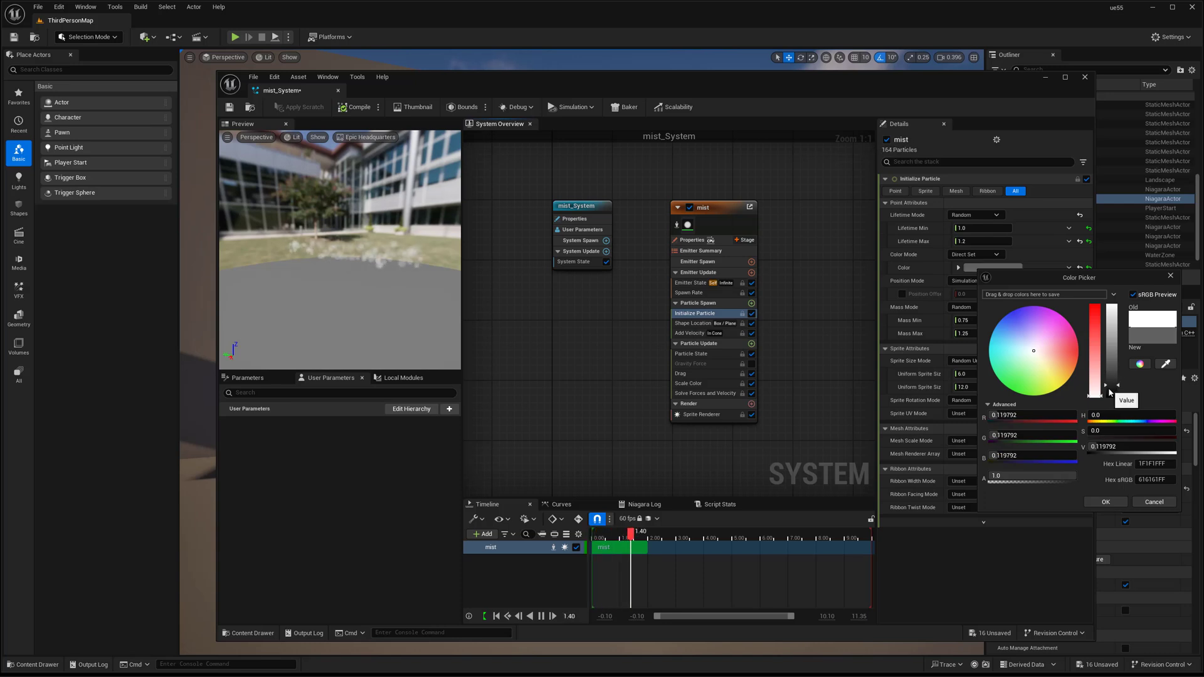
{"action": "left_click", "coordinate": [1105, 502]}
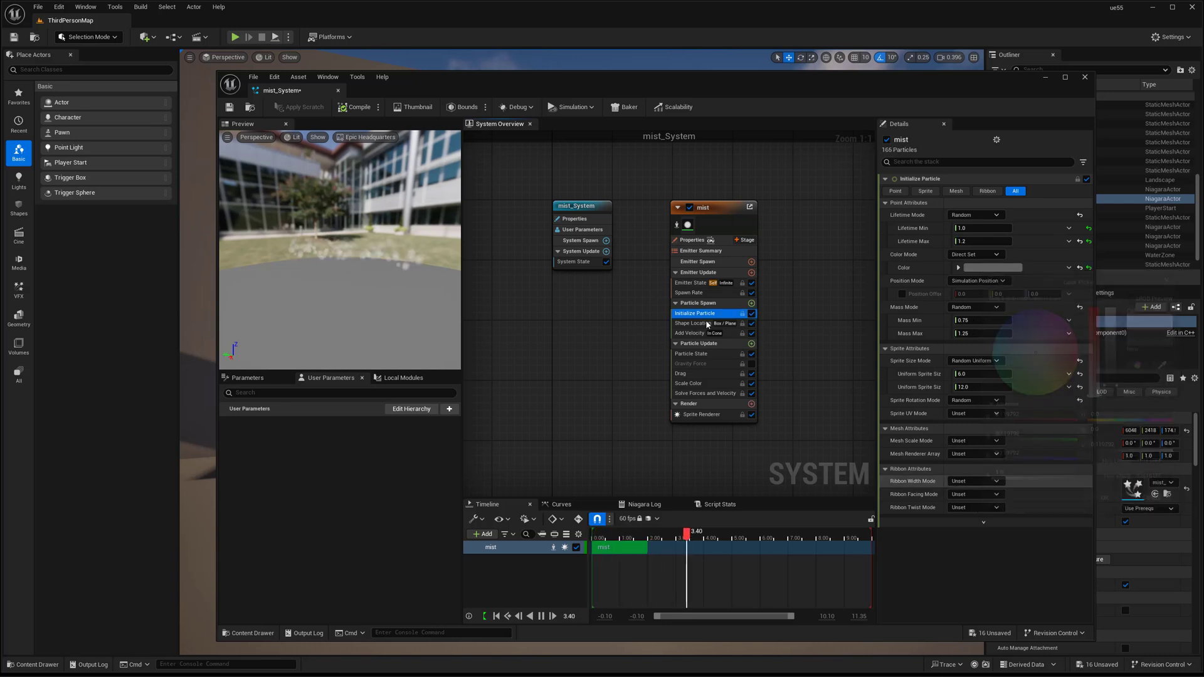
Leave the system editor and examine the recolored mist around the waterfall in game view
{"action": "key", "text": "f"}
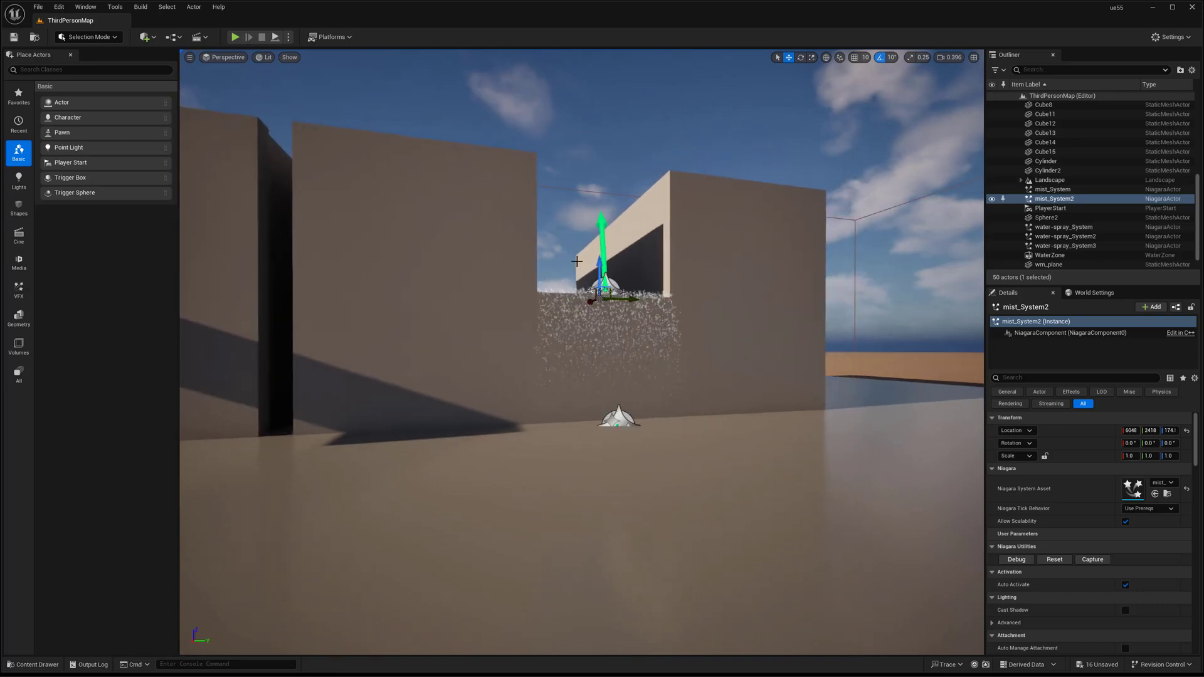
{"action": "key", "text": "g"}
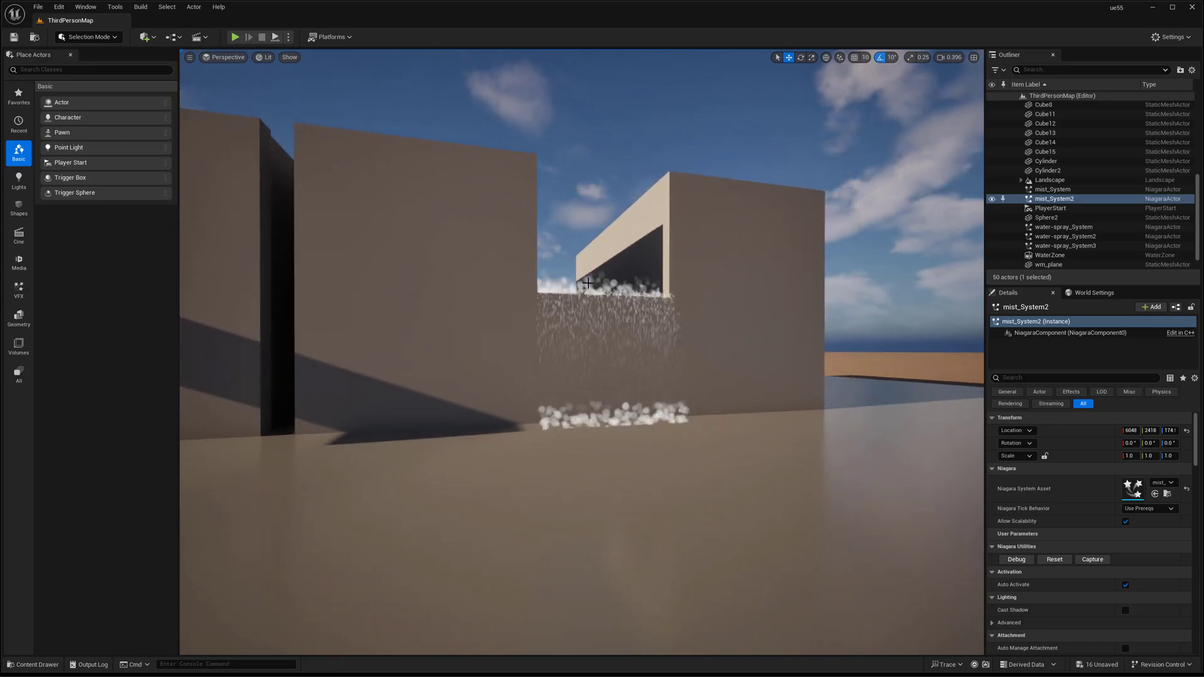
{"action": "key", "text": "w"}
{"action": "right_click_drag", "start_coordinate": [542, 370], "coordinate": [546, 370]}
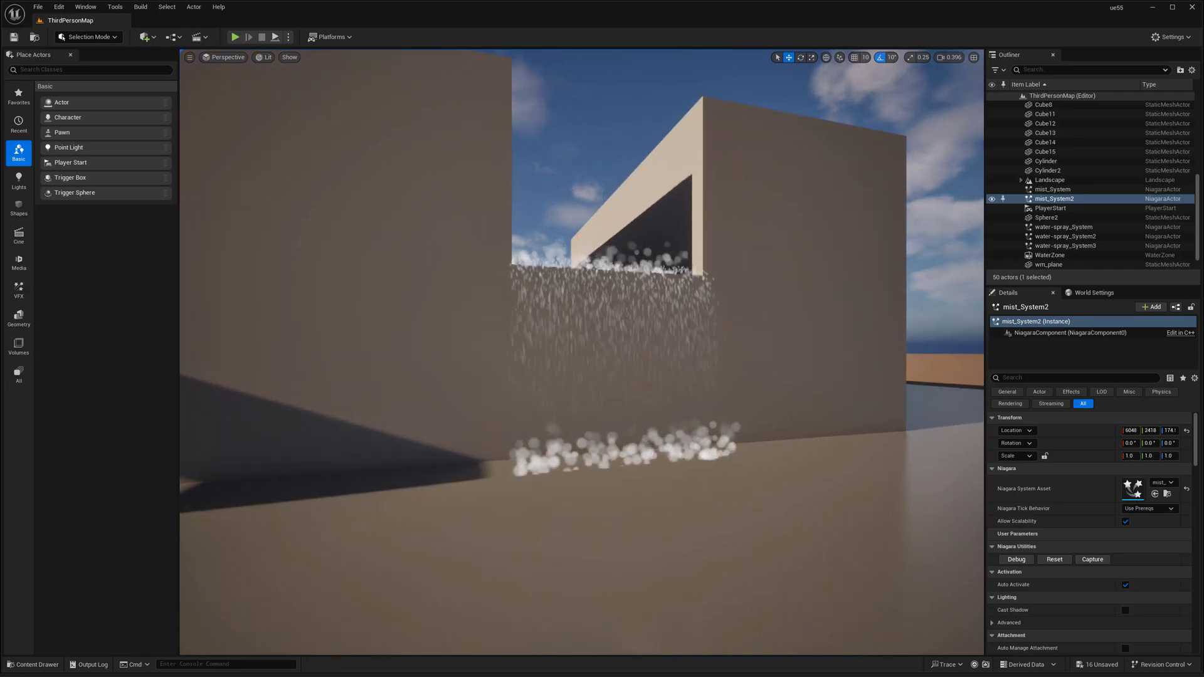
Open mist_System, set the Shape Location box's X size to 30.0, and inspect the spread in the preview
{"action": "left_click", "coordinate": [41, 666]}
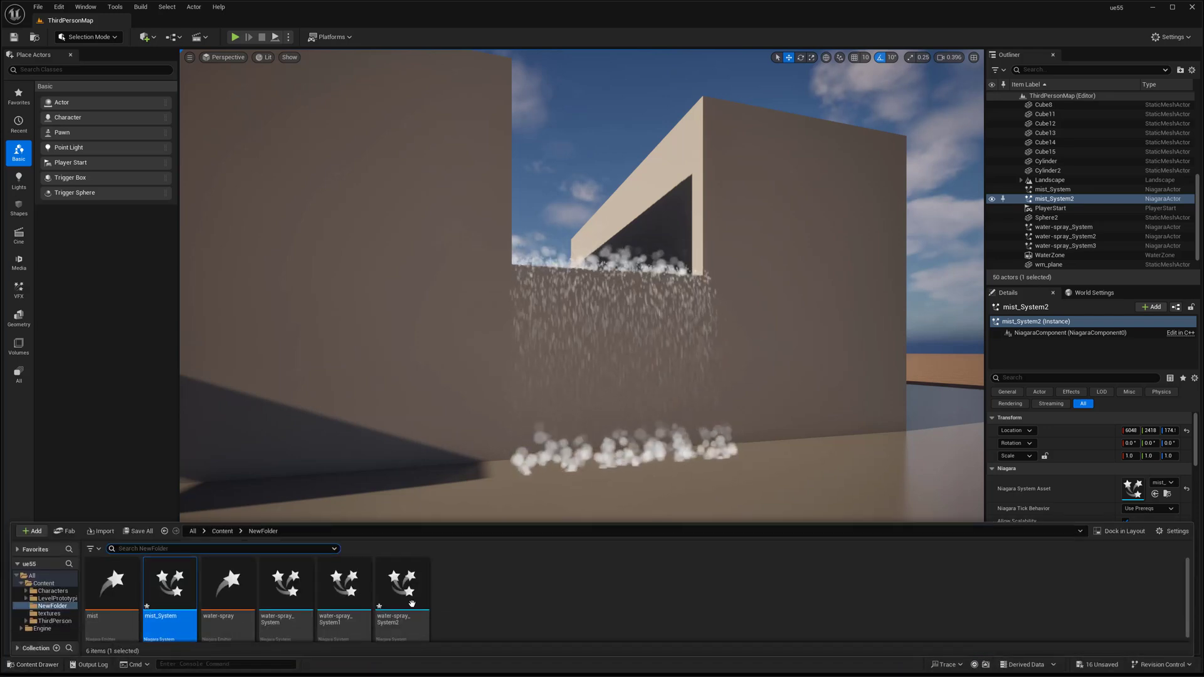
{"action": "double_click", "coordinate": [166, 593]}
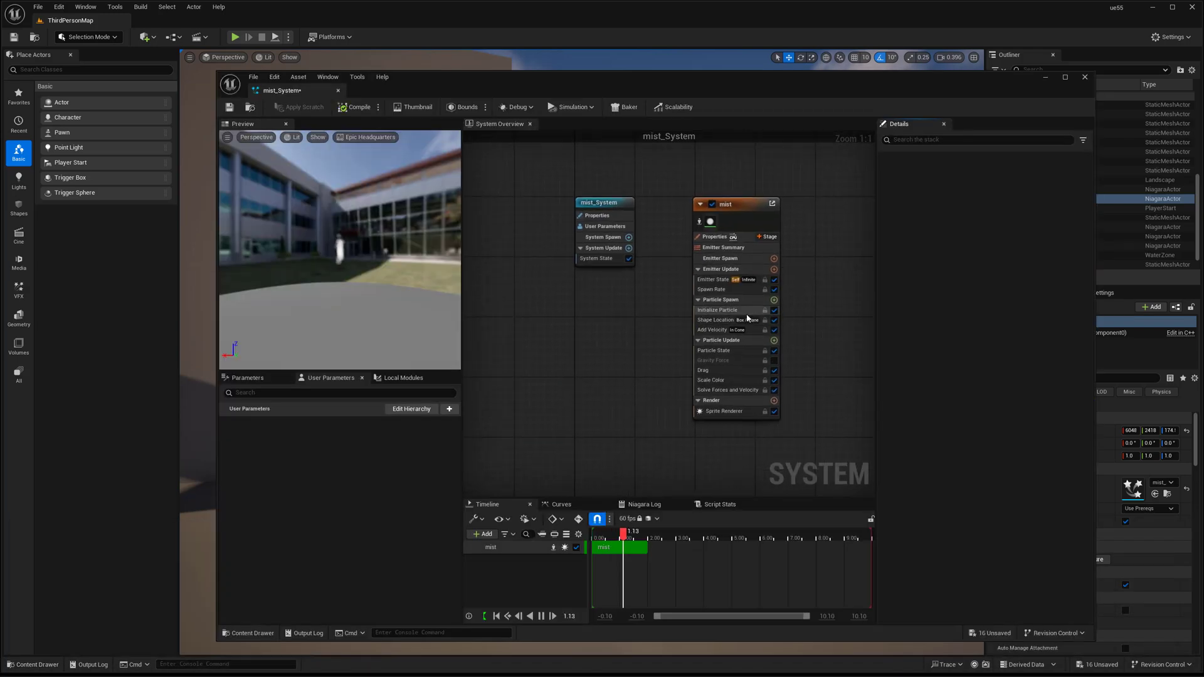
{"action": "left_click", "coordinate": [716, 319]}
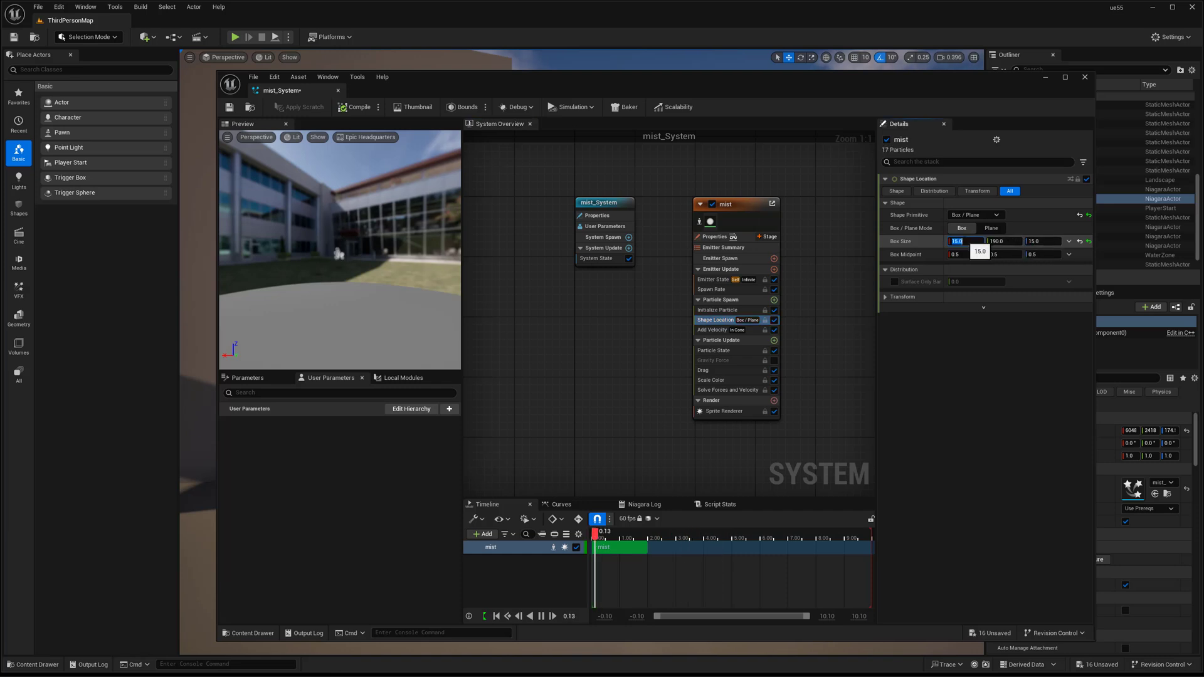
{"action": "mouse_move", "coordinate": [345, 278]}
{"action": "left_mouse_down"}
{"action": "mouse_move", "coordinate": [420, 285]}
{"action": "mouse_move", "coordinate": [363, 282]}
{"action": "left_mouse_up"}
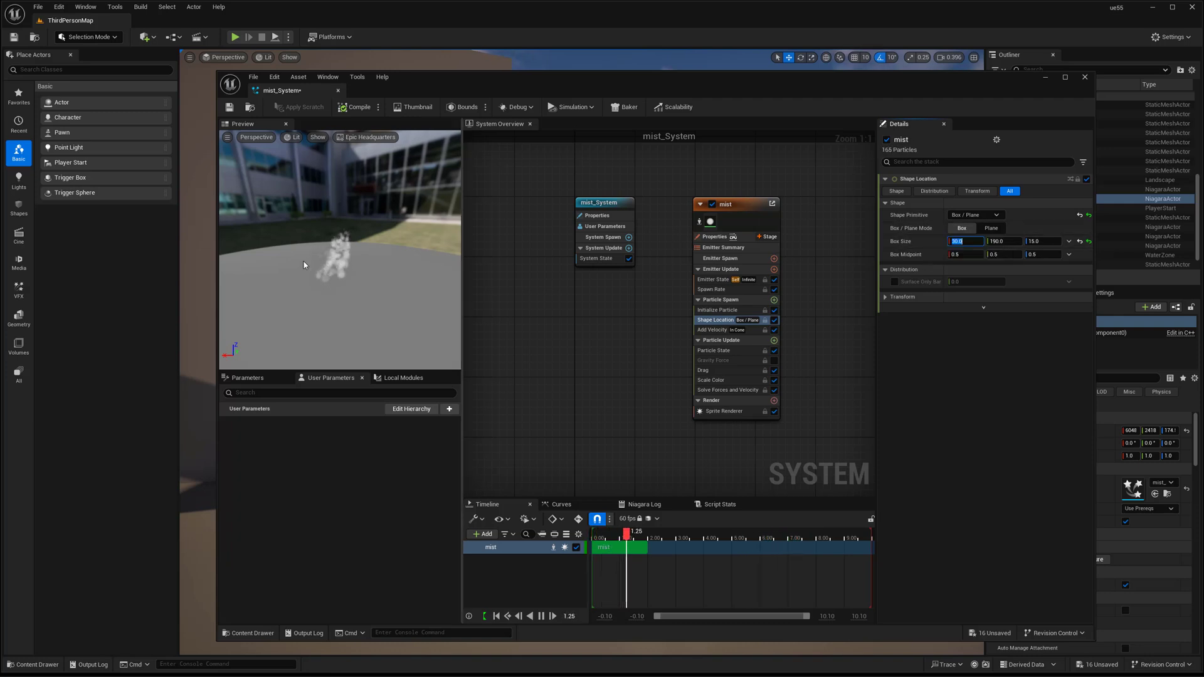
{"action": "left_click_drag", "start_coordinate": [305, 265], "coordinate": [442, 332]}
{"action": "left_click_drag", "start_coordinate": [346, 298], "coordinate": [314, 242]}
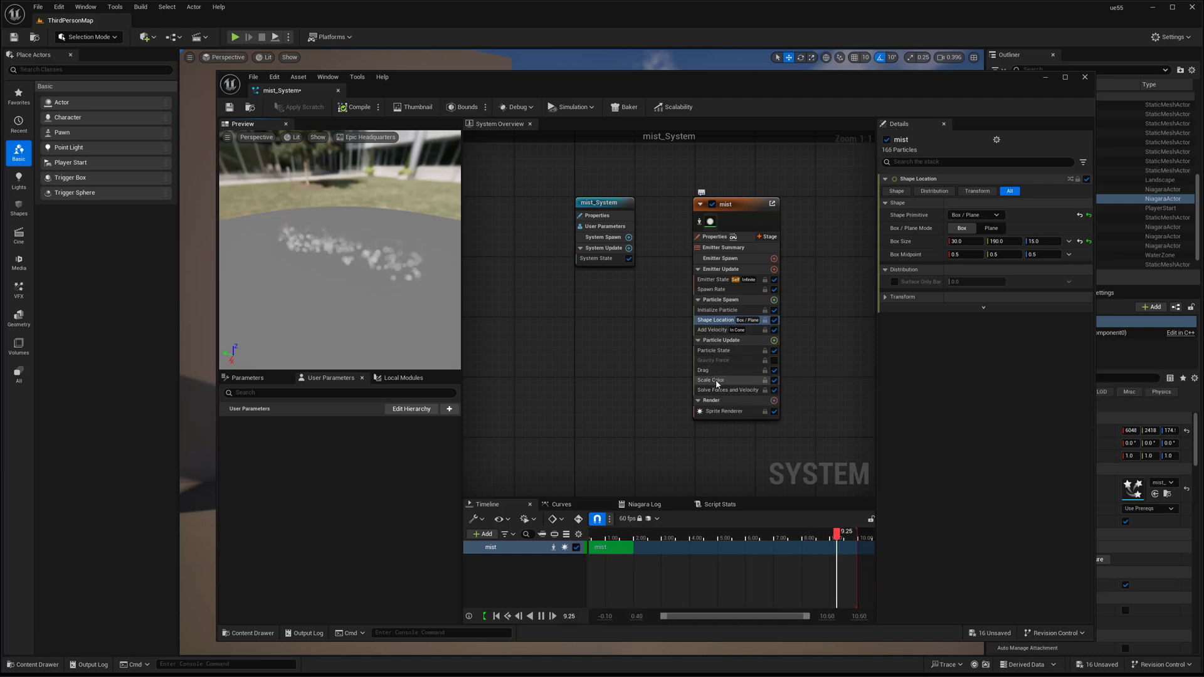
{"action": "left_click_drag", "start_coordinate": [366, 274], "coordinate": [334, 263]}
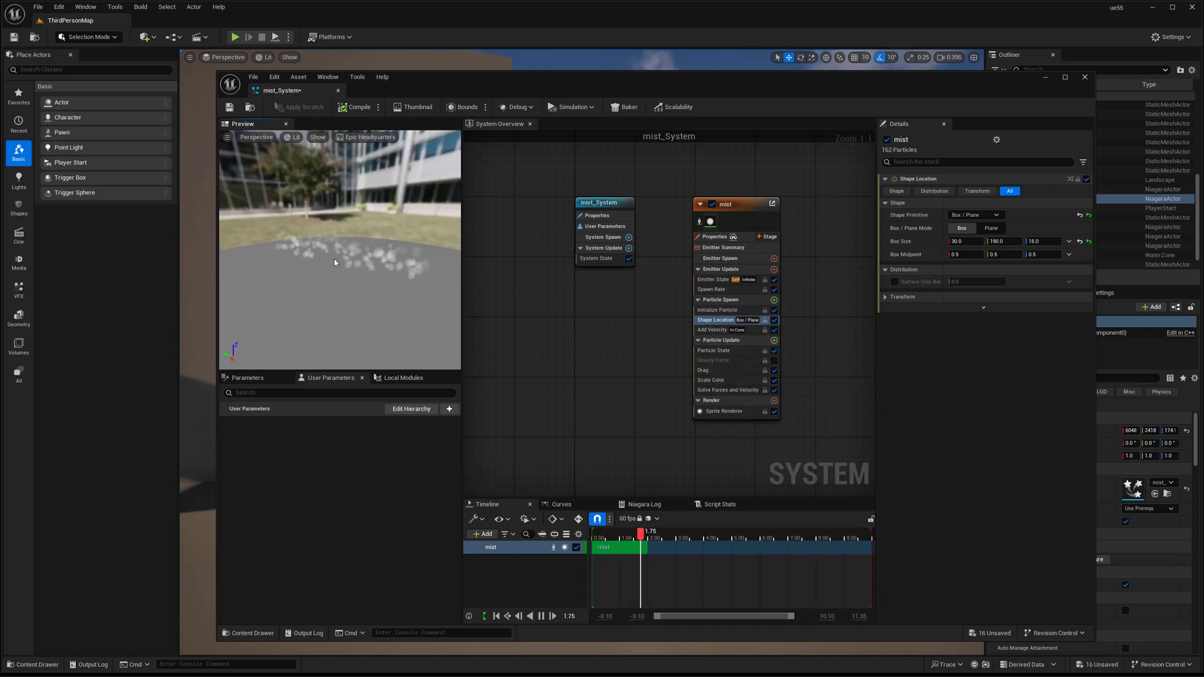
Raise the mist's Initialize Particle uniform sprite size to a minimum of about 26.4 and a maximum of about 30, then leave the editor
{"action": "left_click", "coordinate": [717, 309]}
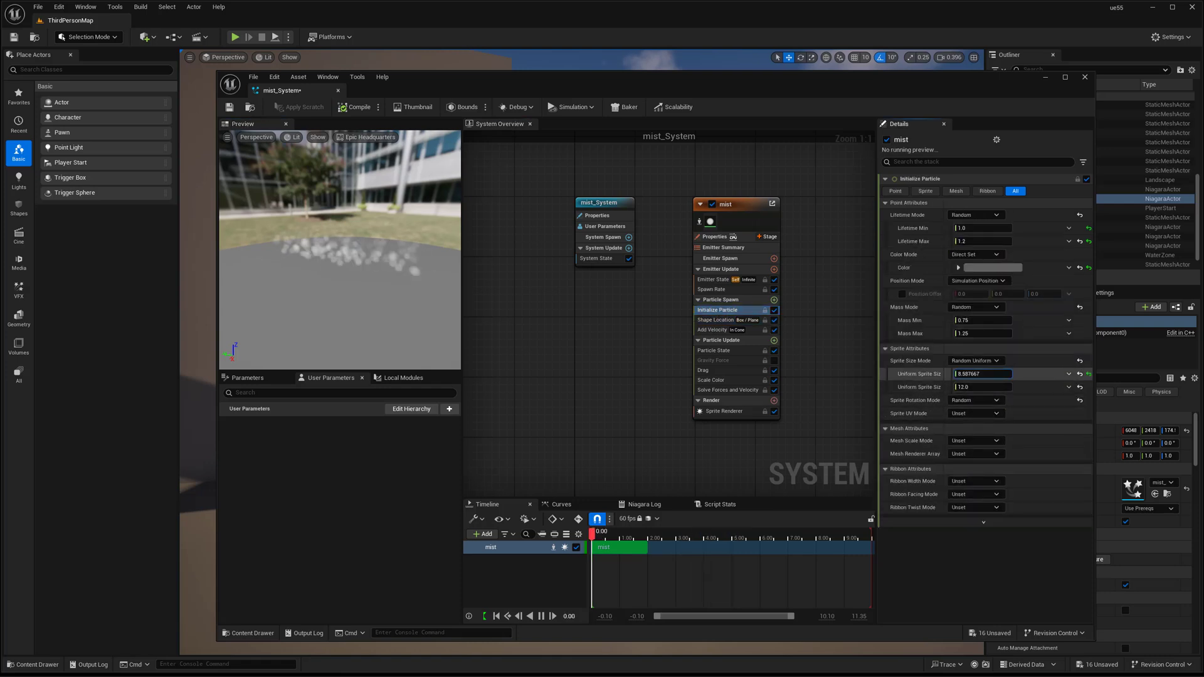
{"action": "left_click", "coordinate": [981, 388]}
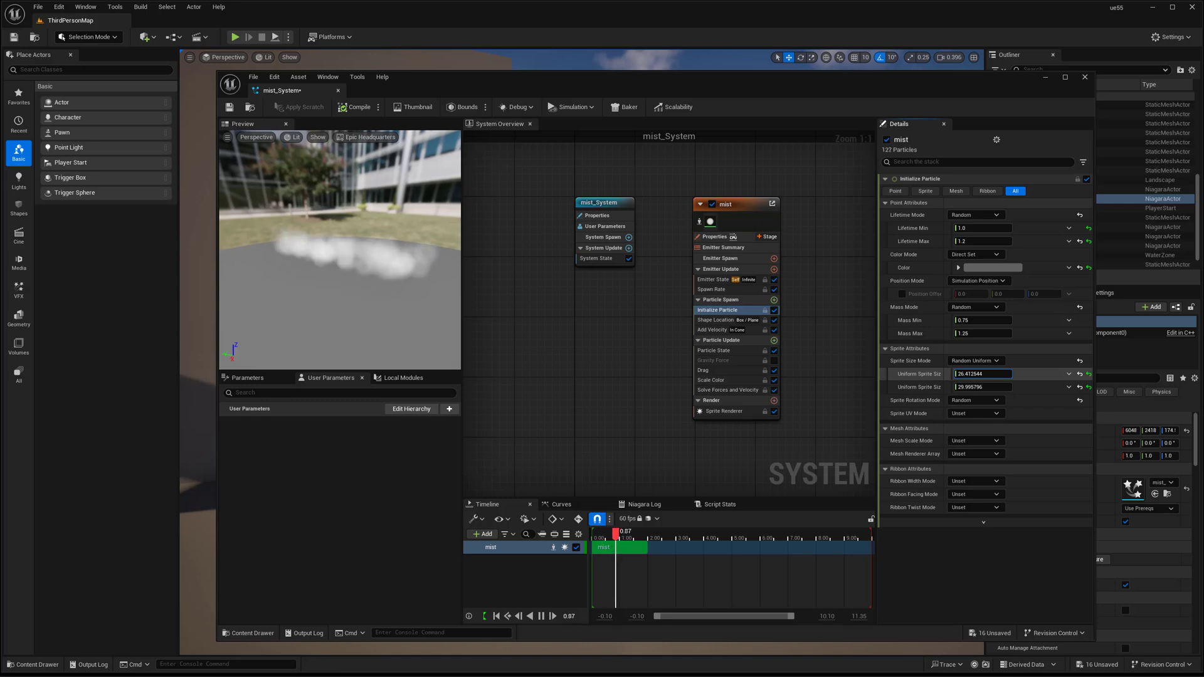
{"action": "left_click", "coordinate": [338, 92]}
{"action": "right_click_drag", "start_coordinate": [621, 313], "coordinate": [620, 314]}
{"action": "key", "text": "s"}
{"action": "scroll", "coordinate": [621, 314], "scroll_direction": "up", "scroll_amount": 3}
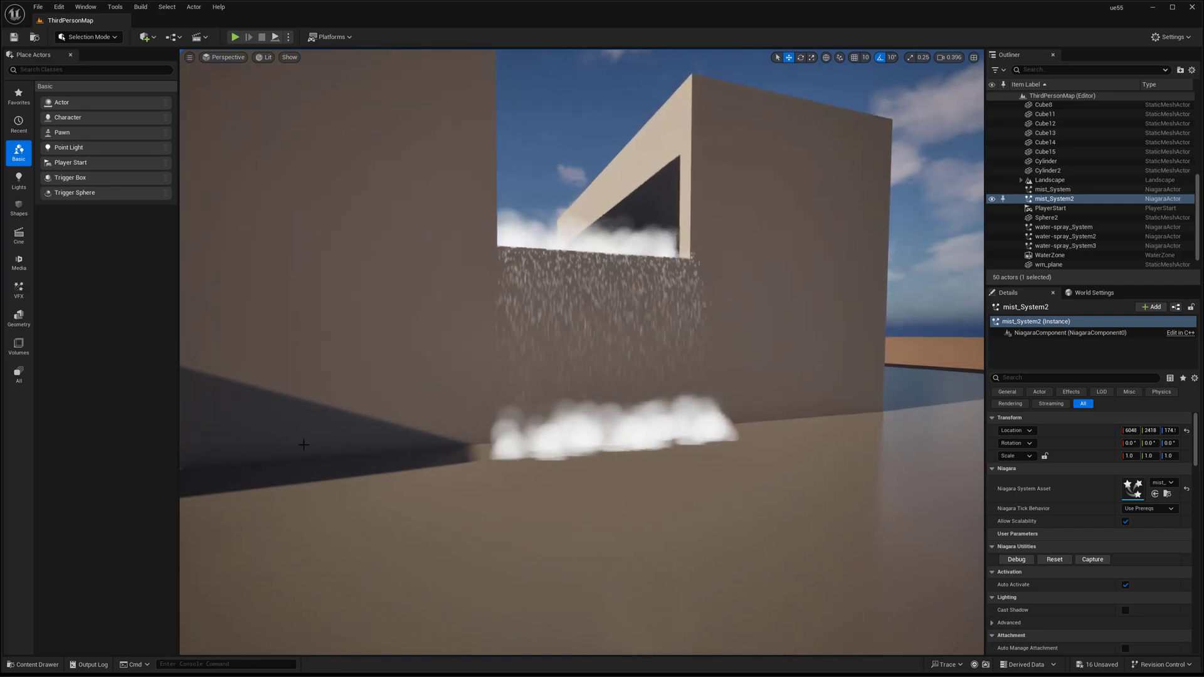
Reopen mist_System, darken the Initialize Particle color to a near-black neutral grey, and lower the emitter's Spawn Rate
{"action": "left_click", "coordinate": [32, 663]}
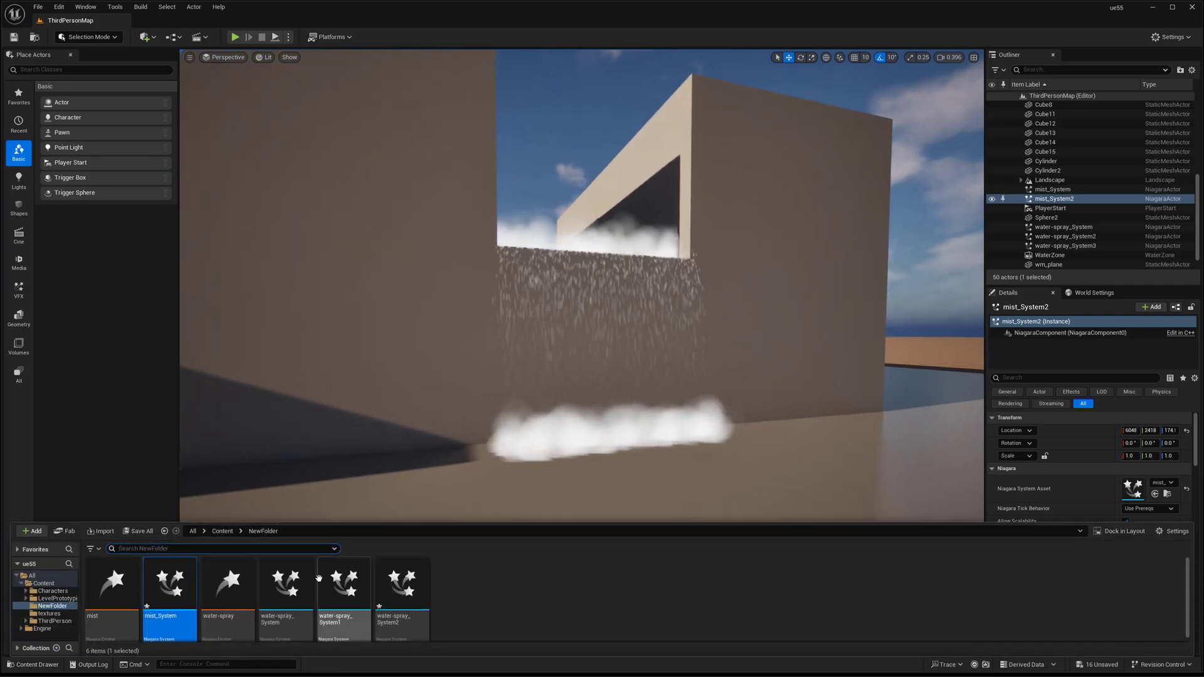
{"action": "left_click_drag", "start_coordinate": [169, 583], "coordinate": [513, 481]}
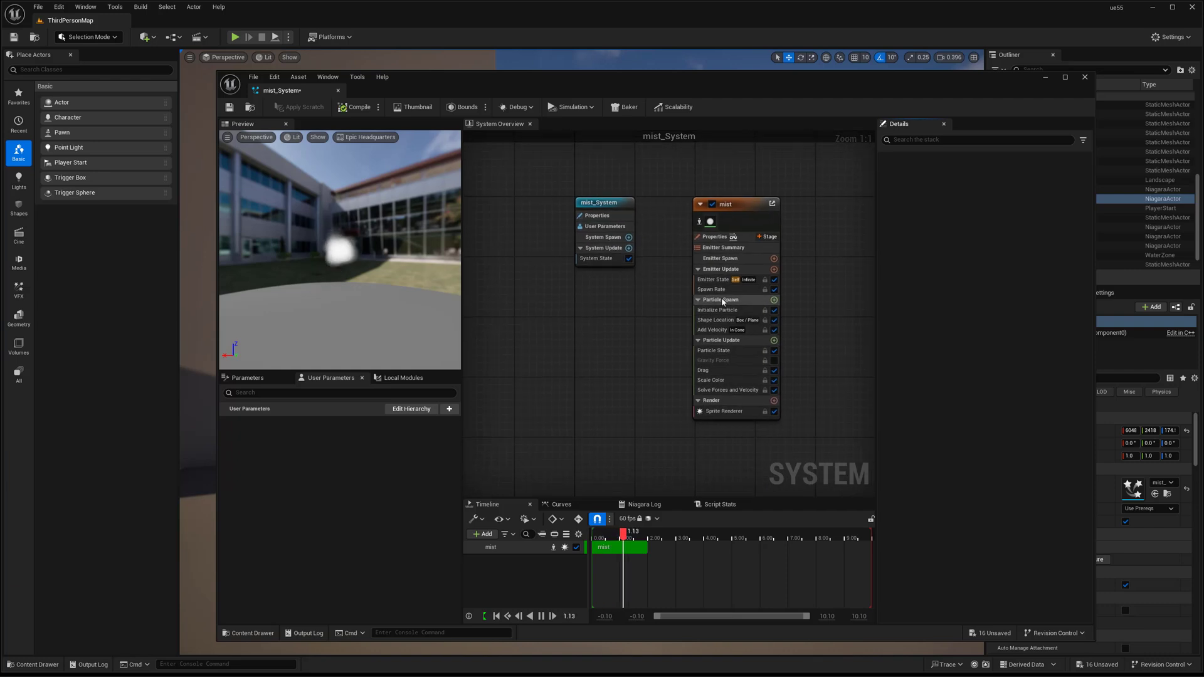
{"action": "left_click", "coordinate": [718, 331]}
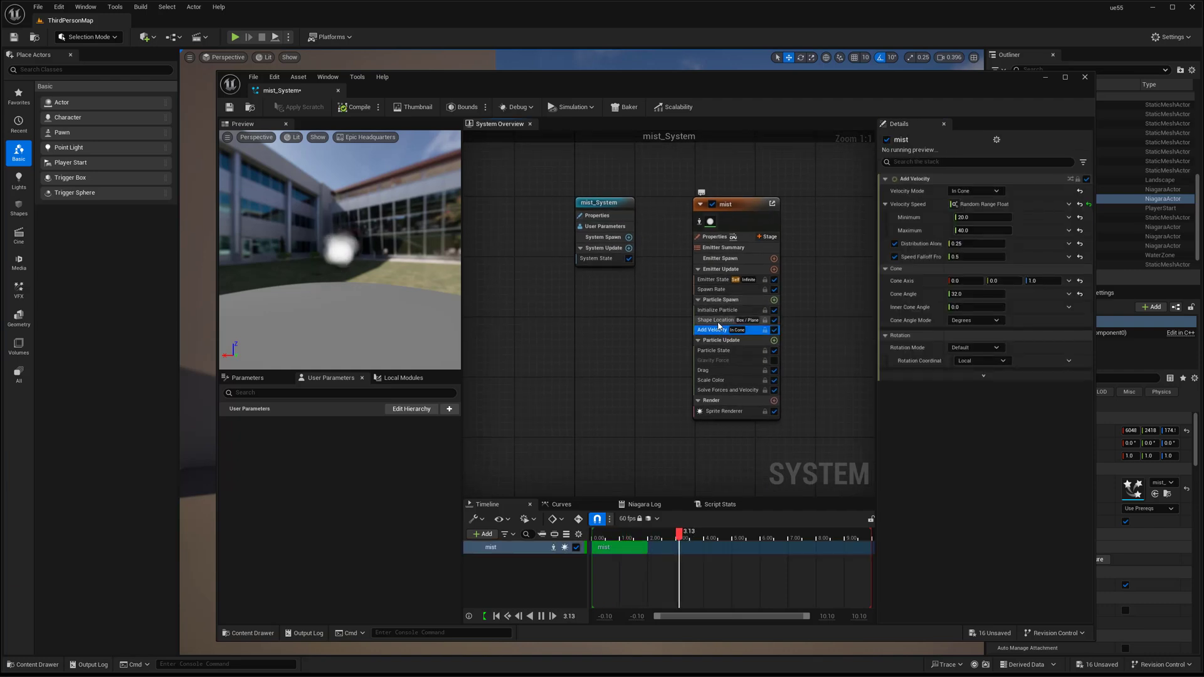
{"action": "left_click", "coordinate": [717, 310]}
{"action": "left_click", "coordinate": [715, 289]}
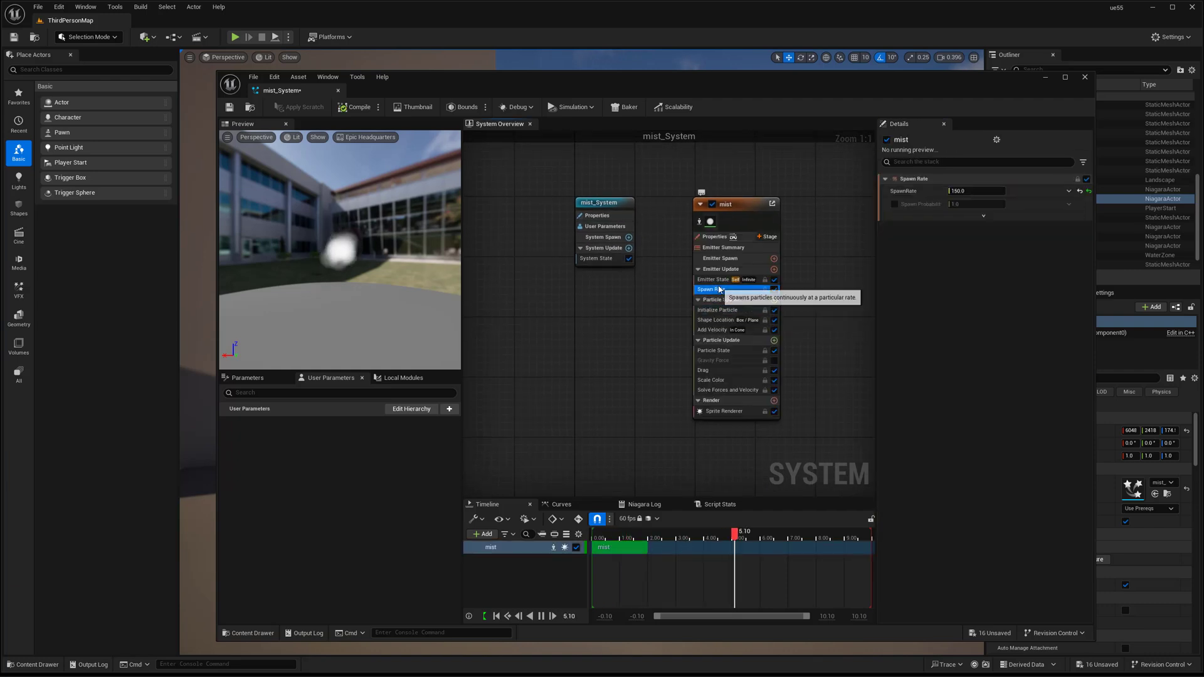
{"action": "left_click", "coordinate": [718, 310]}
{"action": "left_click", "coordinate": [988, 269]}
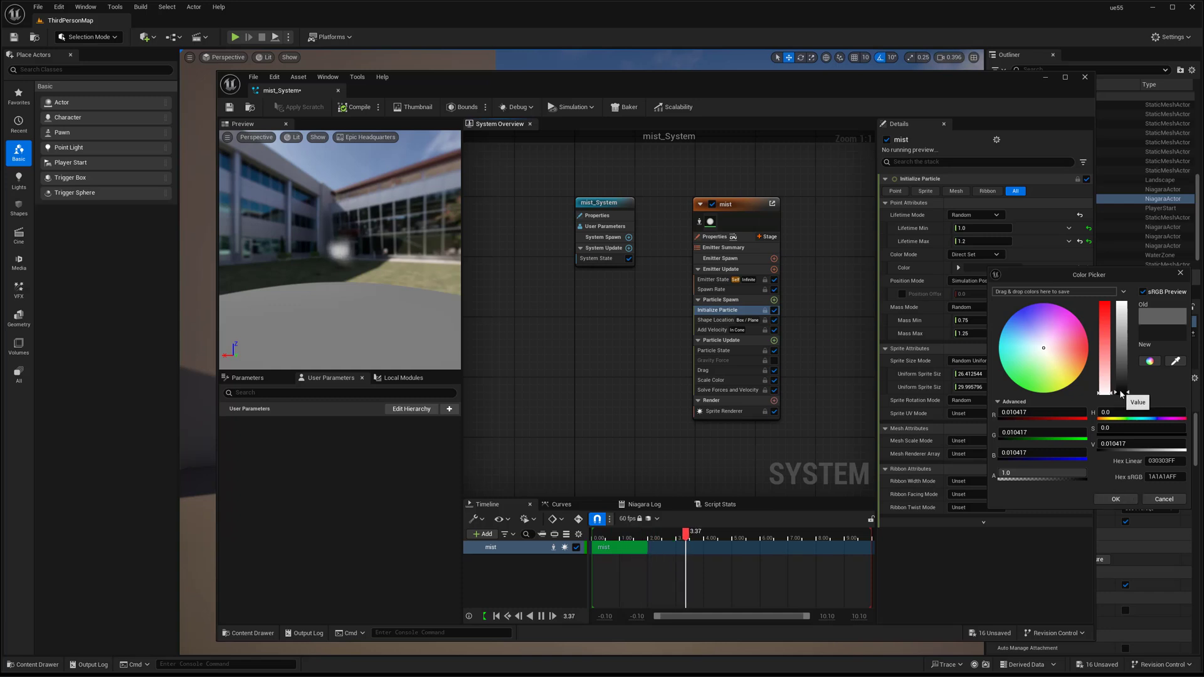
{"action": "left_click", "coordinate": [1112, 499]}
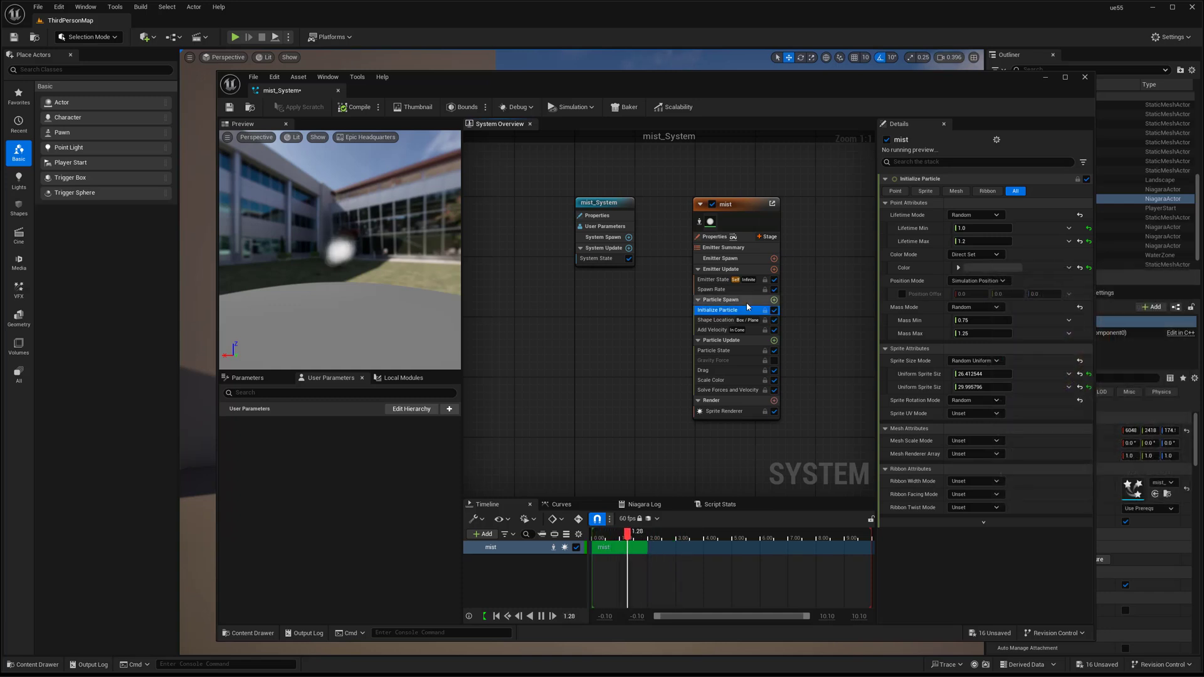
{"action": "left_click", "coordinate": [712, 290]}
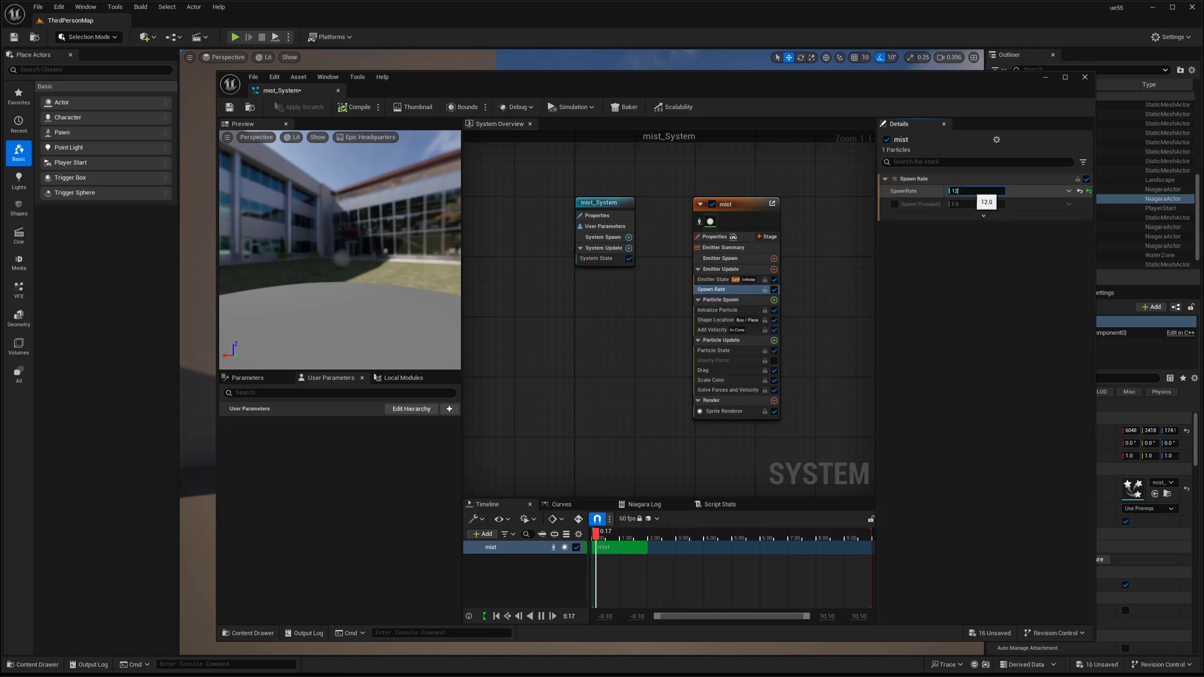
{"action": "left_click", "coordinate": [339, 91]}
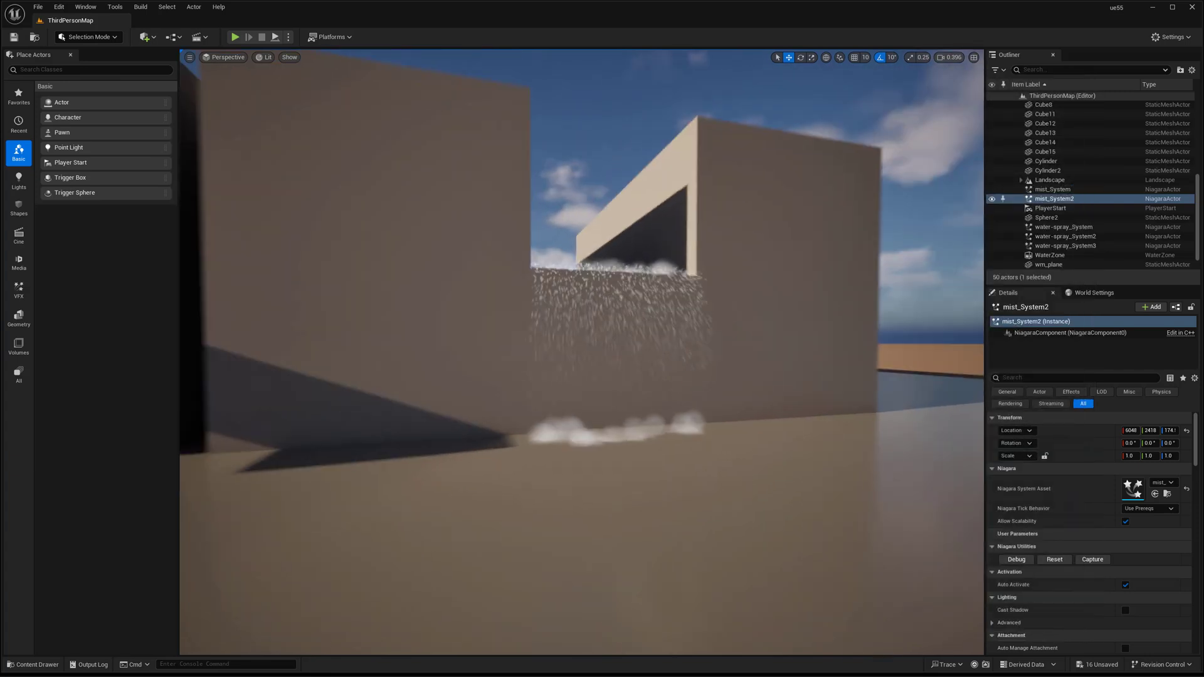
Examine the mist at the waterfall's crest and base in game view from near and far
{"action": "key", "text": "w"}
{"action": "right_click_drag", "start_coordinate": [633, 298], "coordinate": [625, 313]}
{"action": "key", "text": "s"}
{"action": "key", "text": "g"}
{"action": "key", "text": "w"}
{"action": "key", "text": "d"}
{"action": "key", "text": "a"}
{"action": "key", "text": "g"}
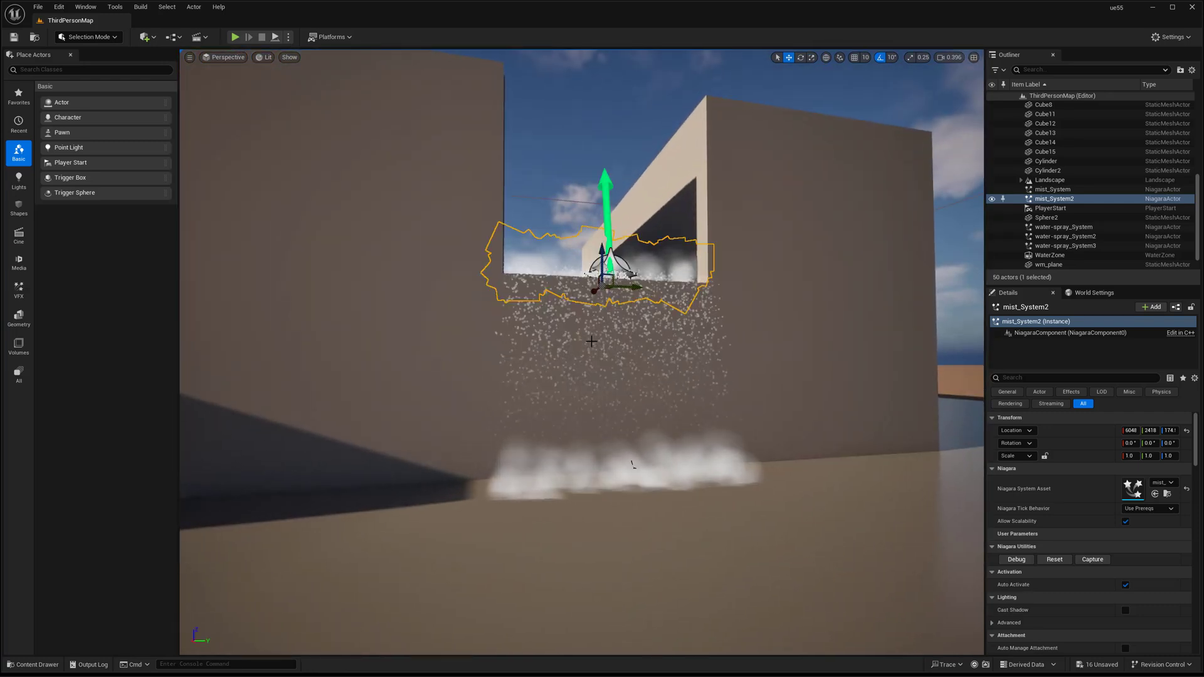
{"action": "key", "text": "g"}
{"action": "scroll", "coordinate": [592, 341], "scroll_direction": "up", "scroll_amount": 5}
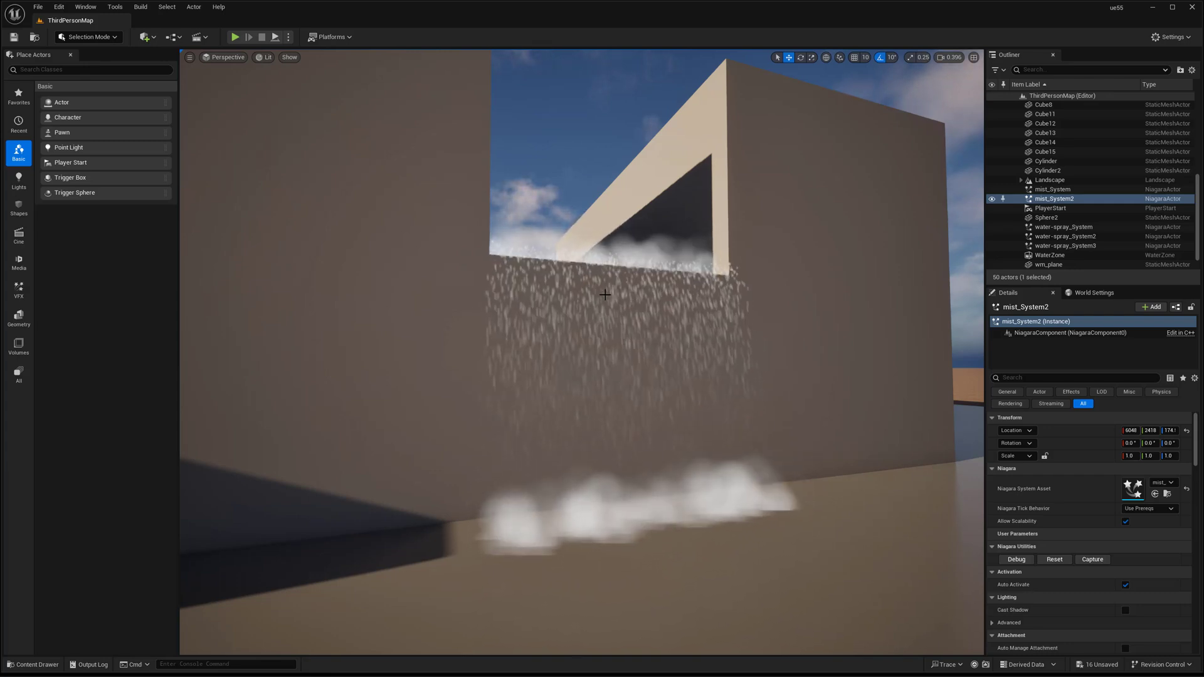
{"action": "scroll", "coordinate": [605, 294], "scroll_direction": "down", "scroll_amount": 5}
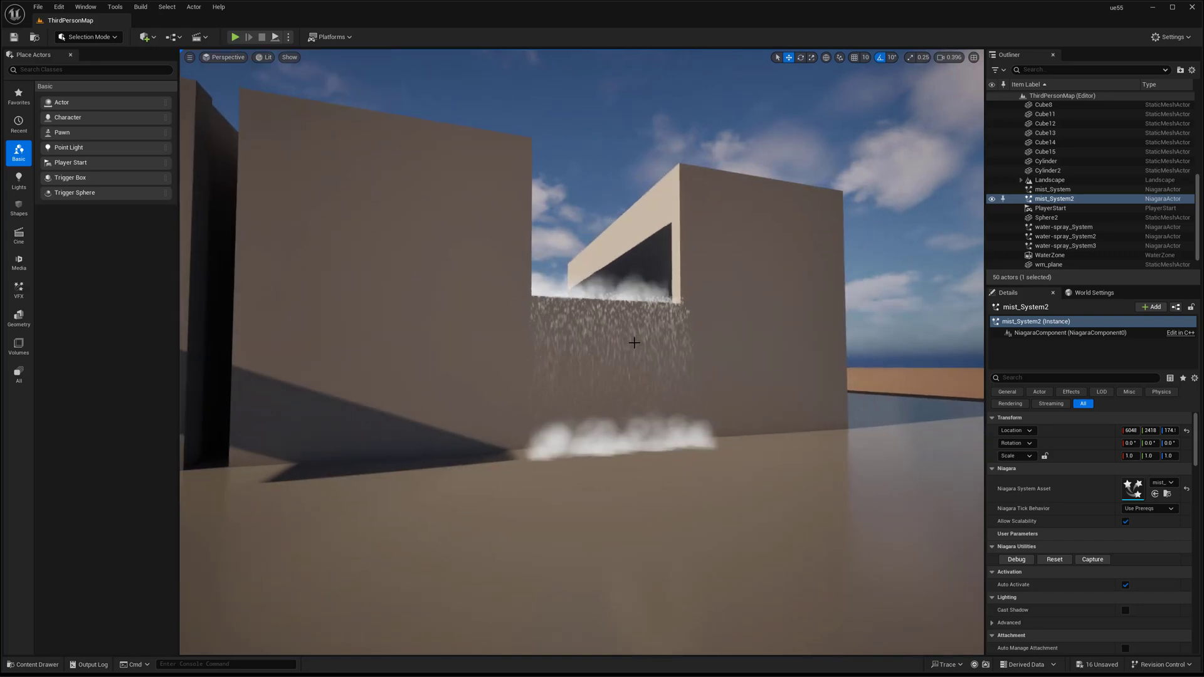
{"action": "scroll", "coordinate": [633, 342], "scroll_direction": "up", "scroll_amount": 4}
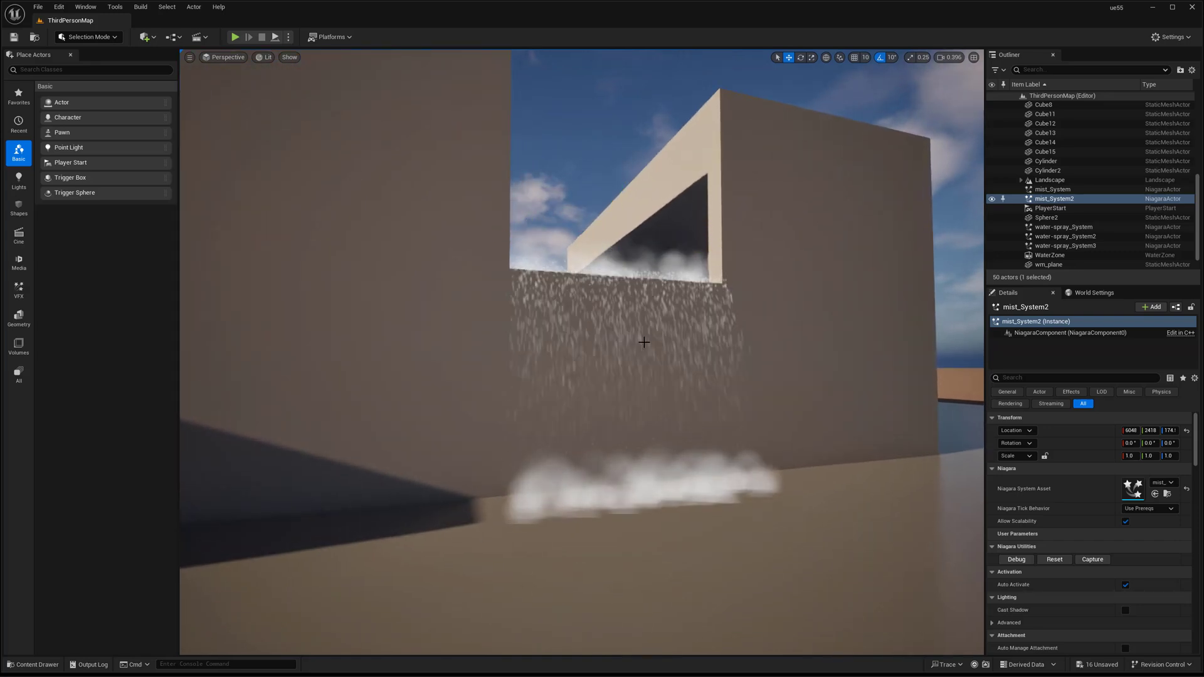
{"action": "scroll", "coordinate": [644, 343], "scroll_direction": "down", "scroll_amount": 3}
Reopen mist_System and add a Color module to the mist emitter's Particle Update group
{"action": "left_click", "coordinate": [37, 665]}
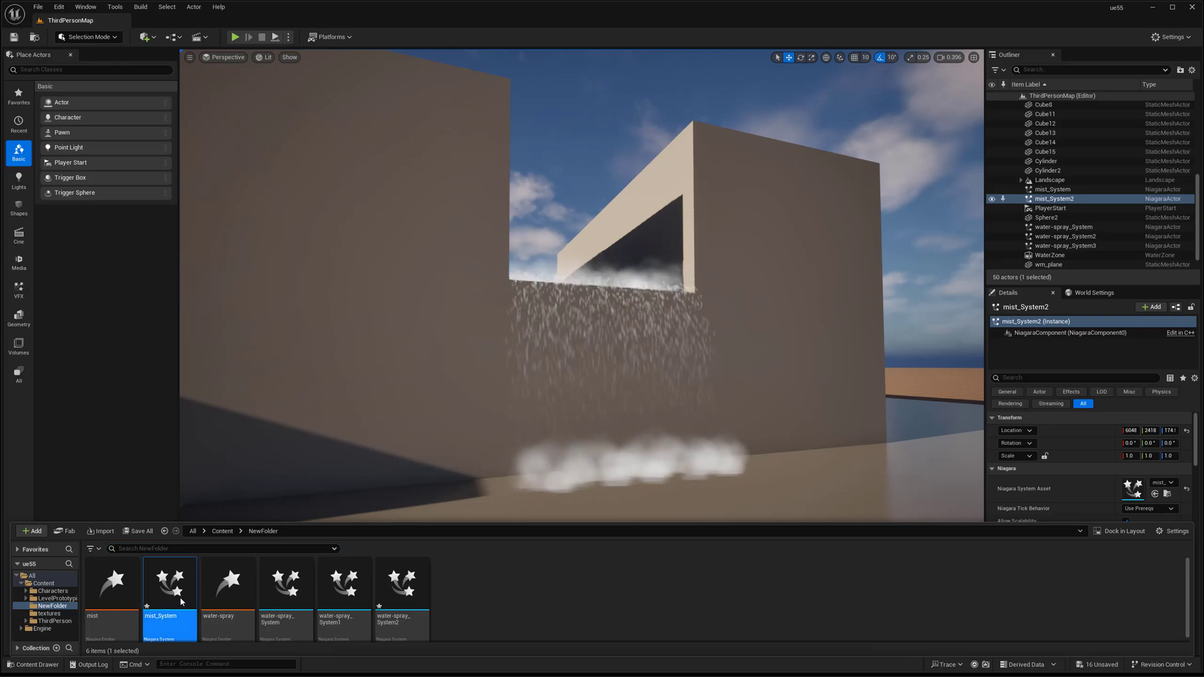
{"action": "double_click", "coordinate": [182, 600]}
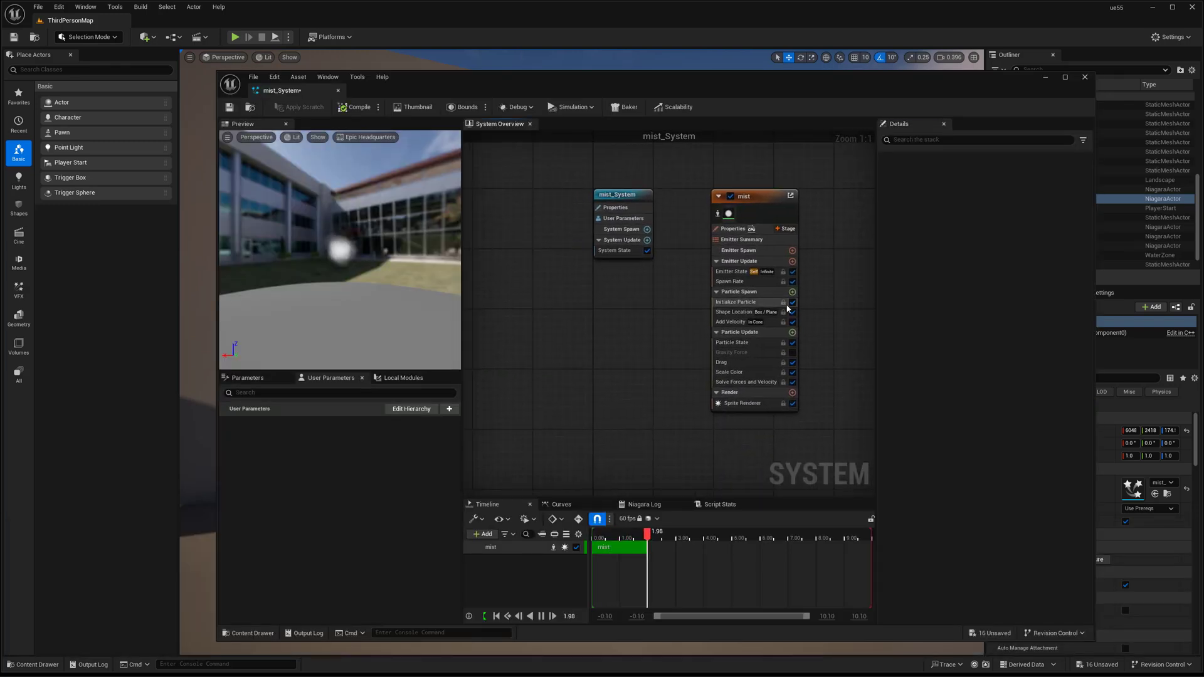
{"action": "left_click", "coordinate": [985, 267]}
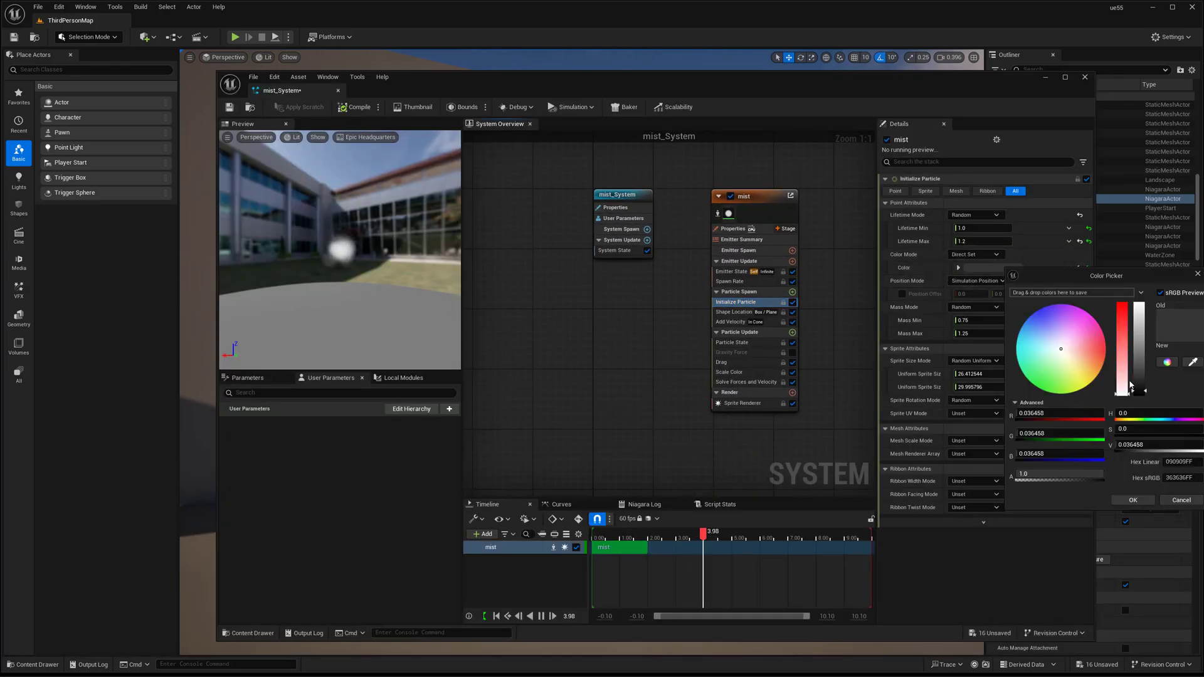
{"action": "left_click", "coordinate": [1168, 500]}
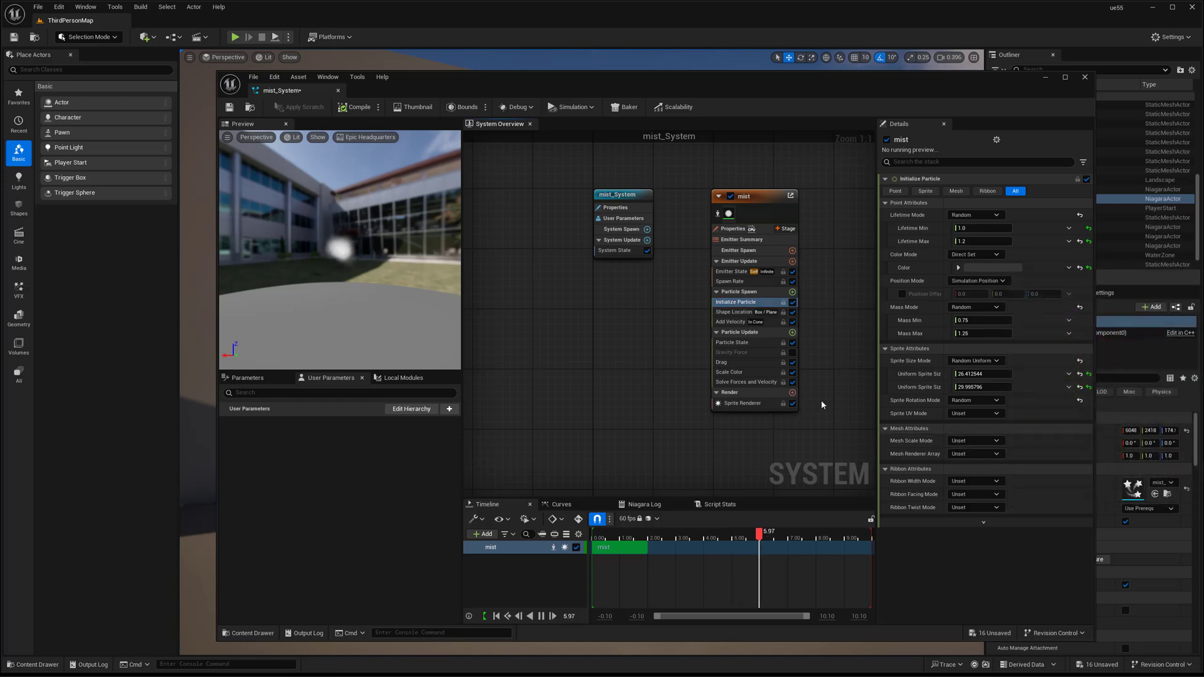
{"action": "right_click_drag", "start_coordinate": [844, 362], "coordinate": [766, 357]}
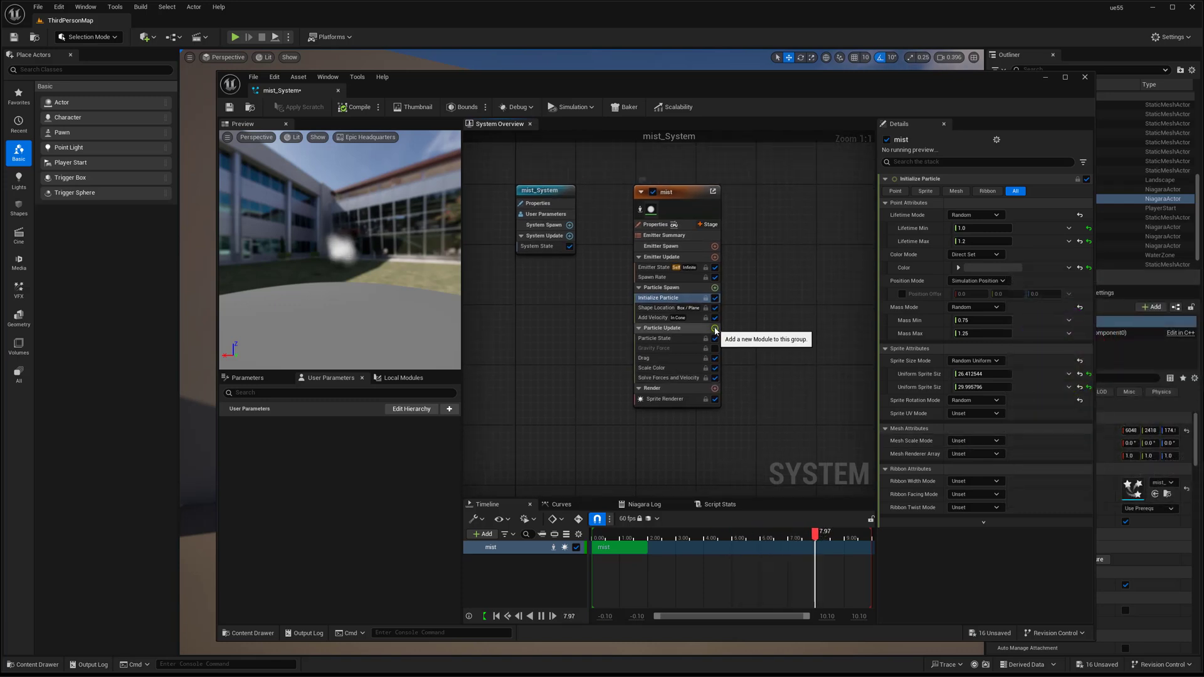
{"action": "left_click", "coordinate": [715, 329]}
{"action": "type", "text": "color"}
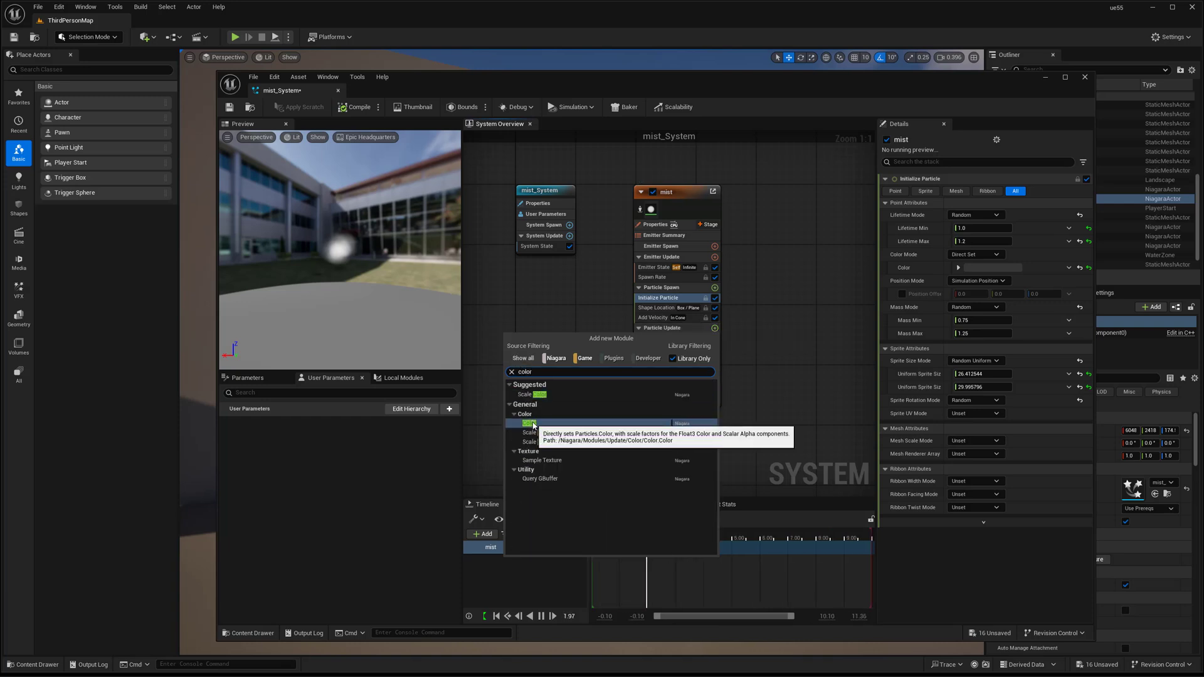
{"action": "left_click", "coordinate": [532, 426]}
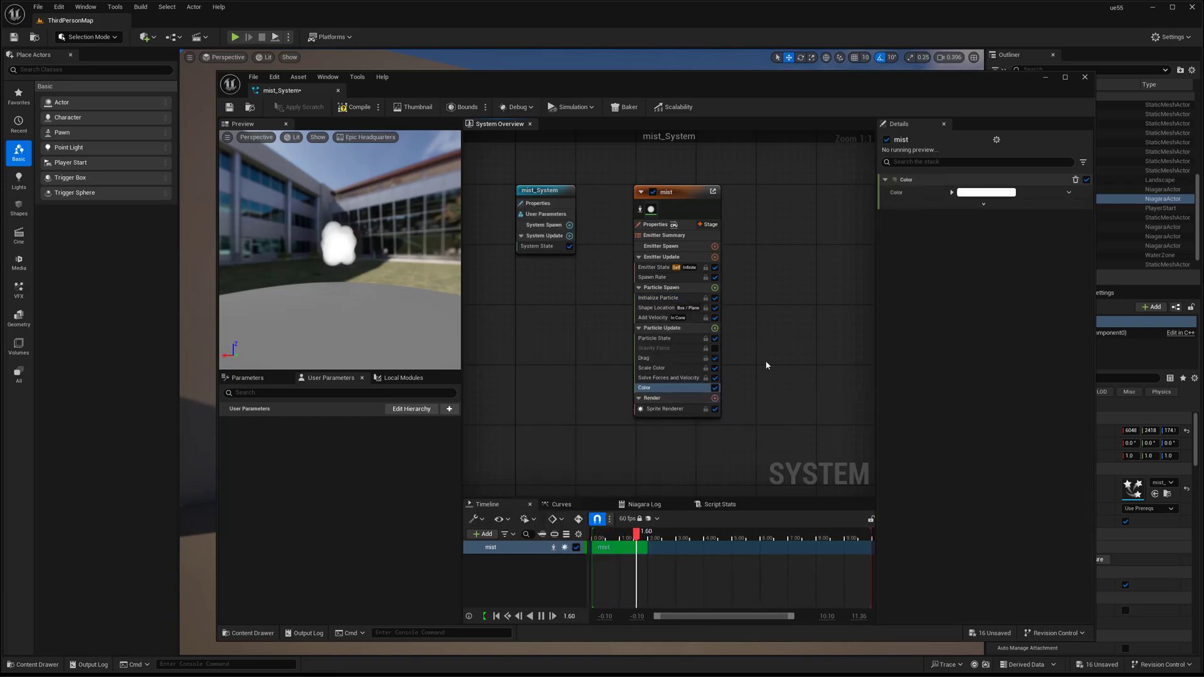
Switch the Color module's input to Color from Curve and add a color stop near the gradient's start
{"action": "right_click_drag", "start_coordinate": [766, 362], "coordinate": [738, 366]}
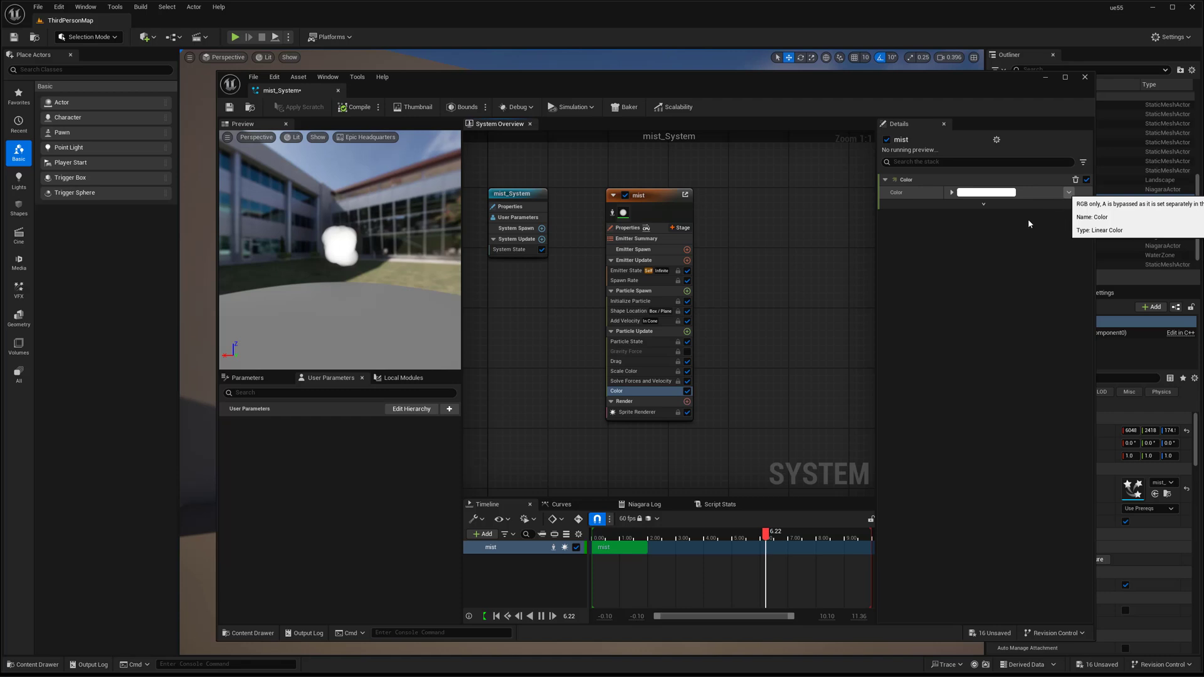
{"action": "left_click", "coordinate": [1068, 192]}
{"action": "left_click", "coordinate": [920, 252]}
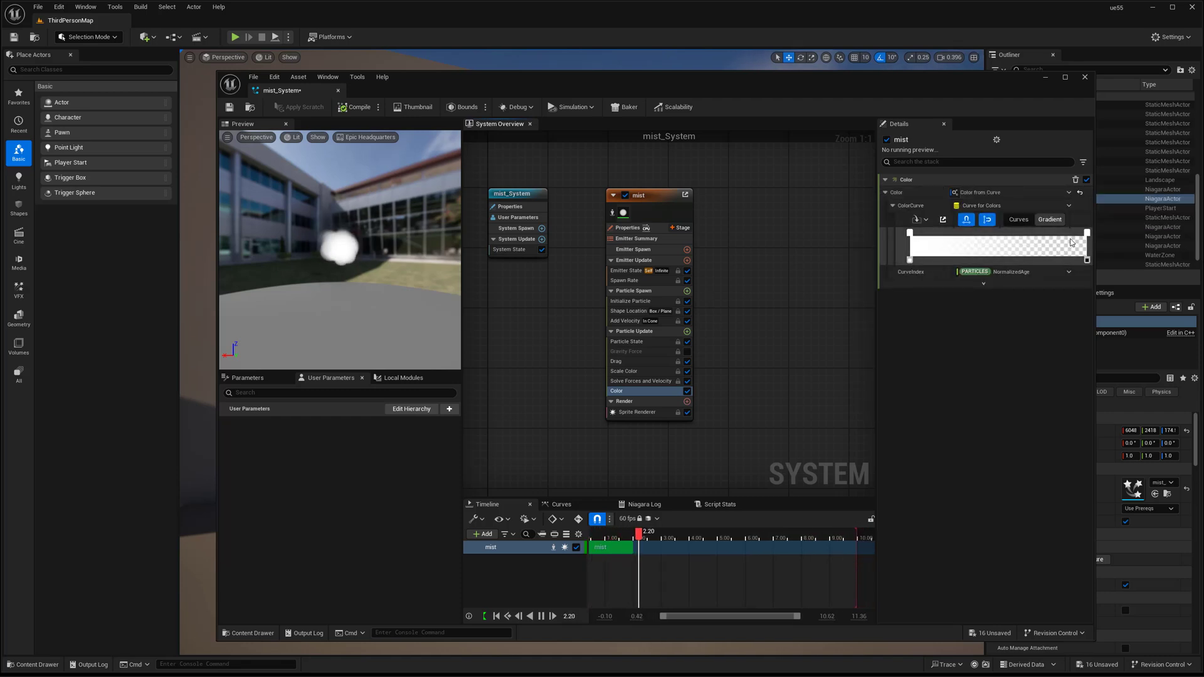
{"action": "left_click", "coordinate": [928, 234]}
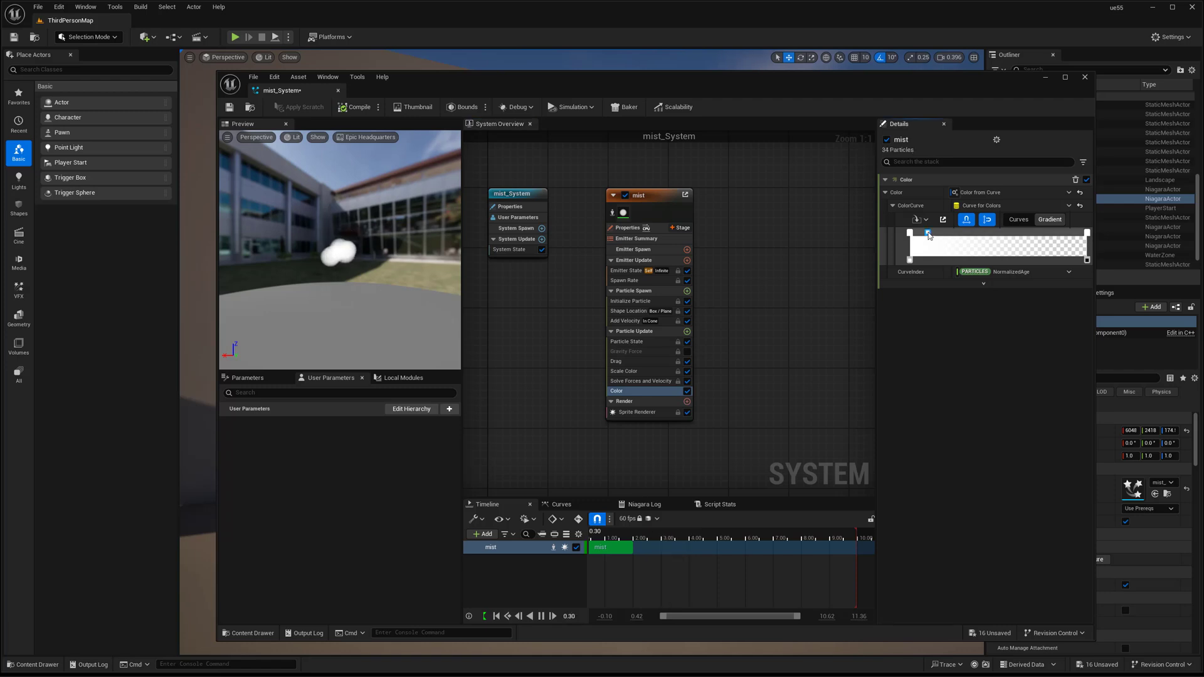
Set the Color module gradient's first and last color stops to black and check the mist in the preview
{"action": "double_click", "coordinate": [910, 234]}
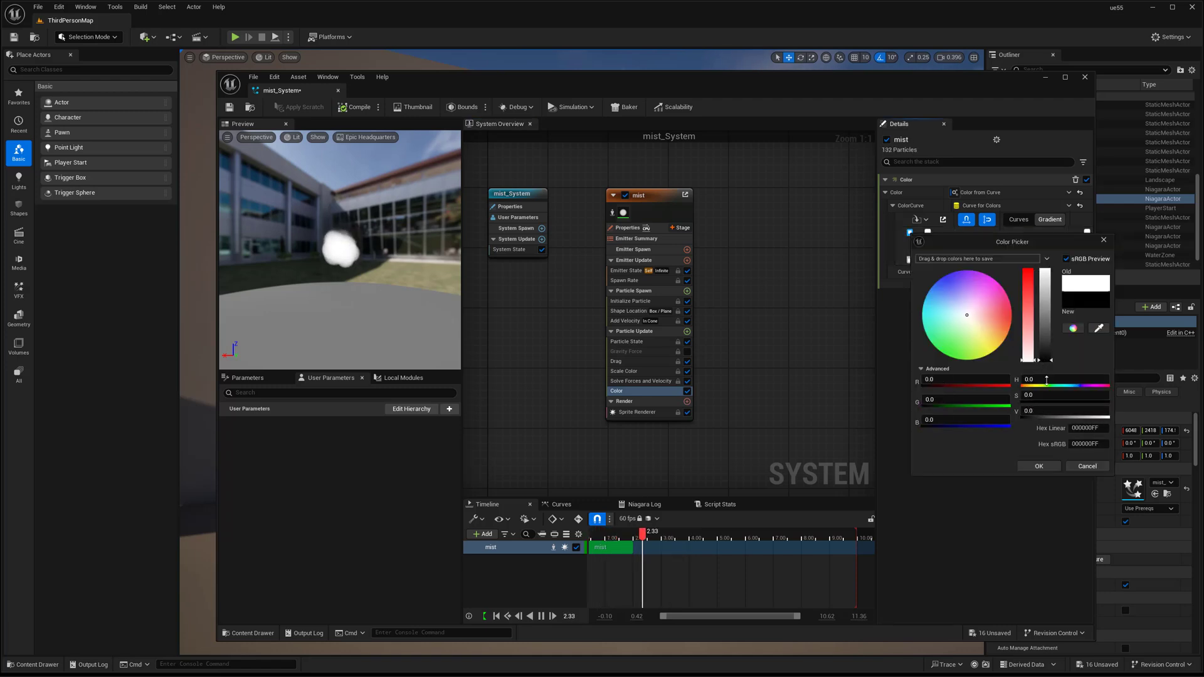
{"action": "left_click", "coordinate": [1039, 466]}
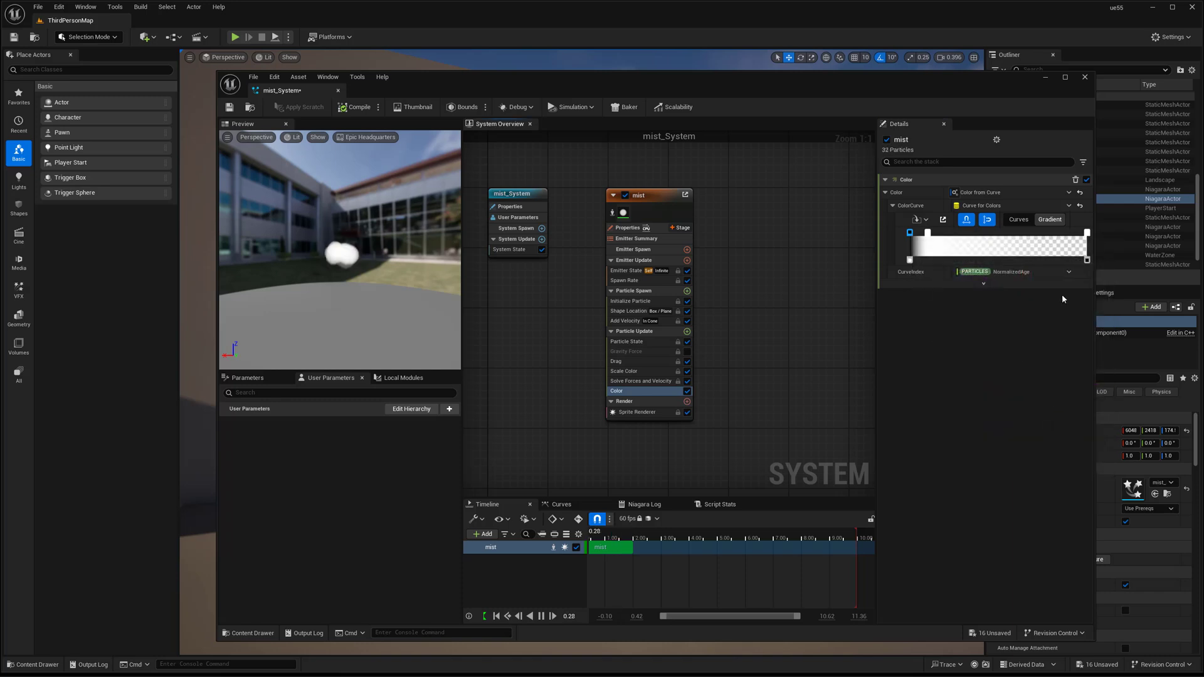
{"action": "double_click", "coordinate": [1087, 233]}
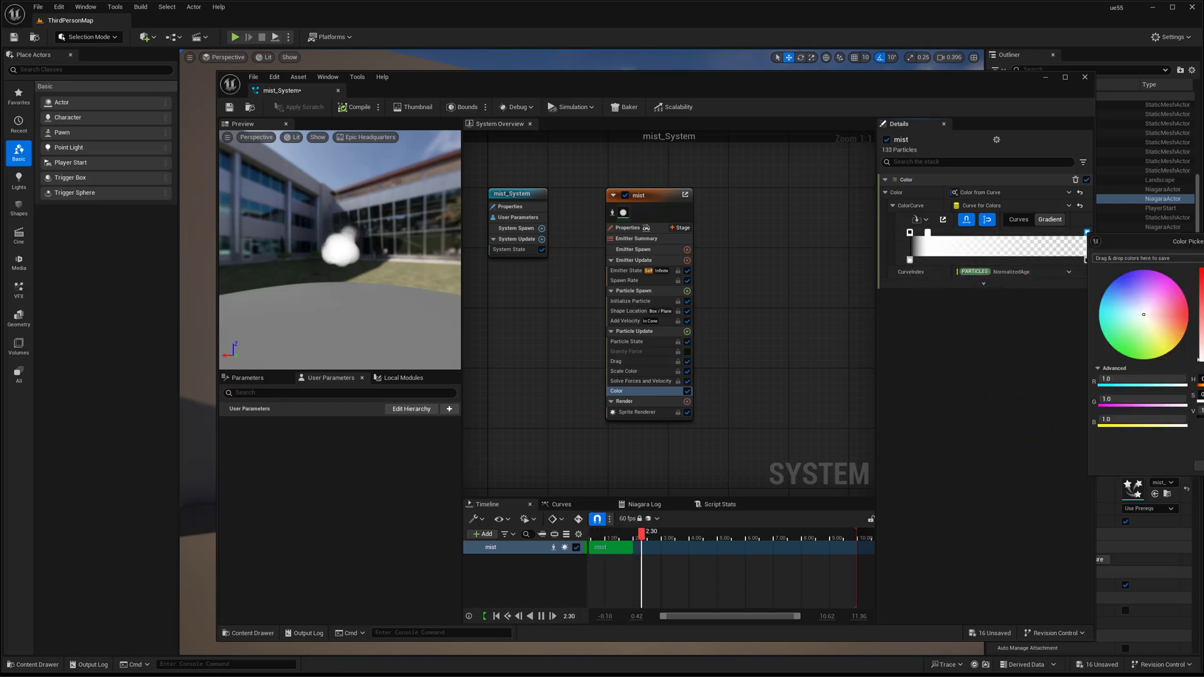
{"action": "left_click_drag", "start_coordinate": [1203, 270], "coordinate": [1203, 362]}
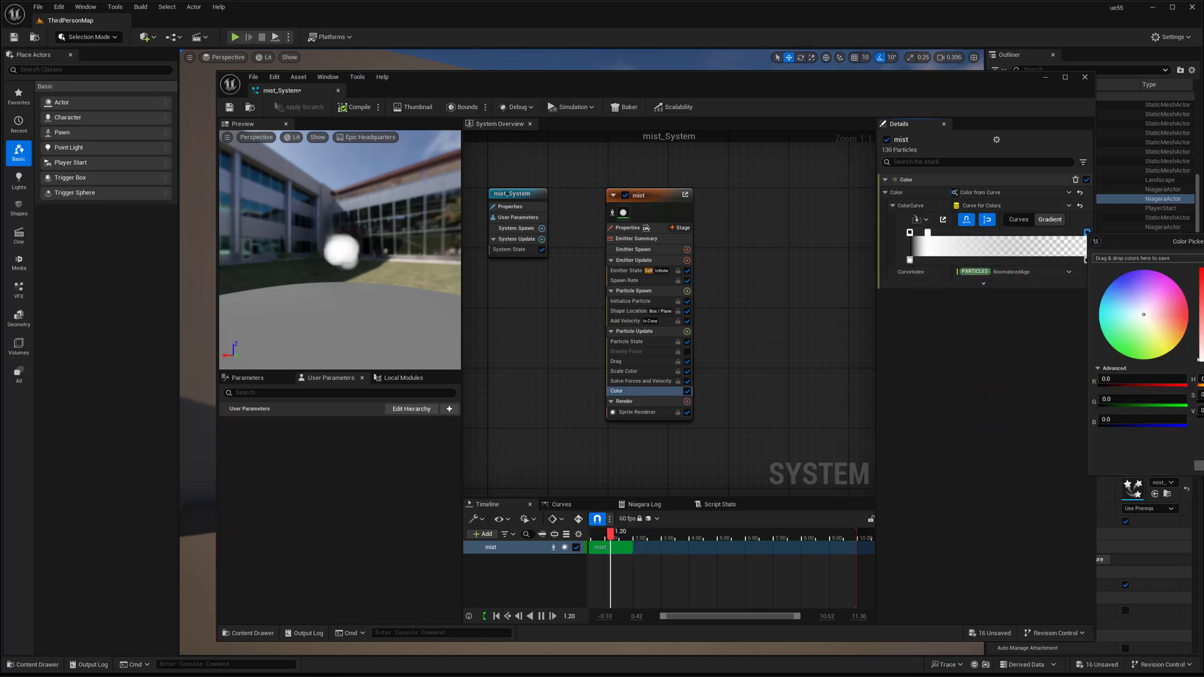
{"action": "left_click", "coordinate": [1201, 466]}
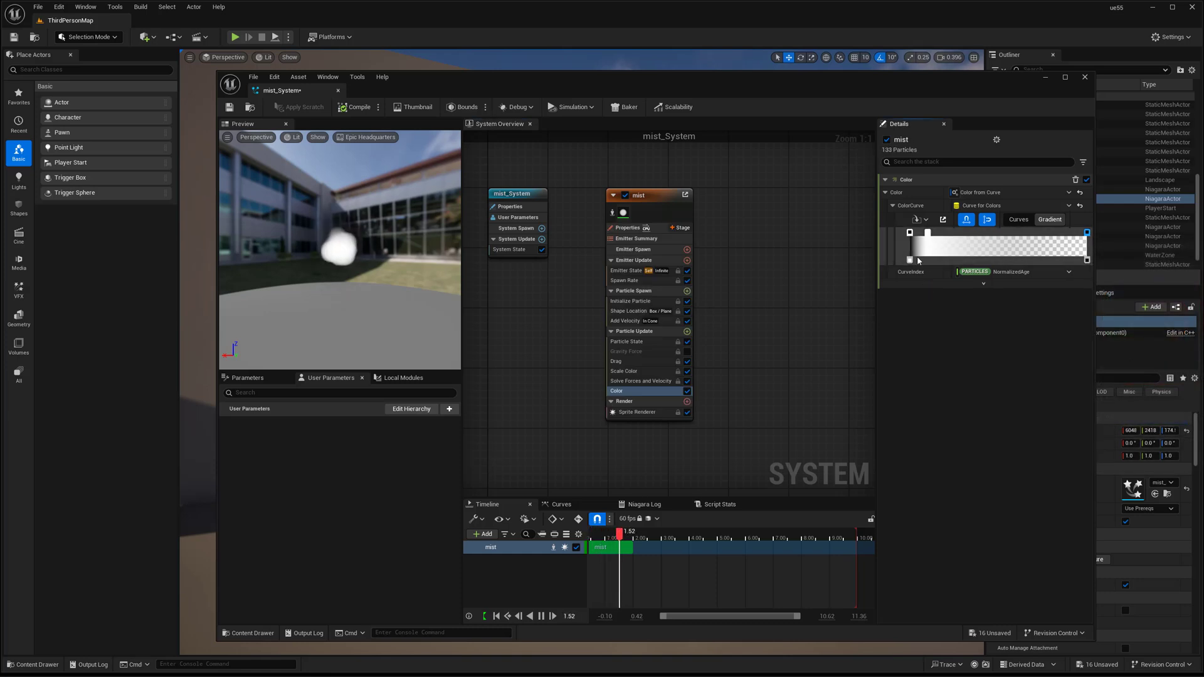
{"action": "left_click_drag", "start_coordinate": [420, 273], "coordinate": [405, 276]}
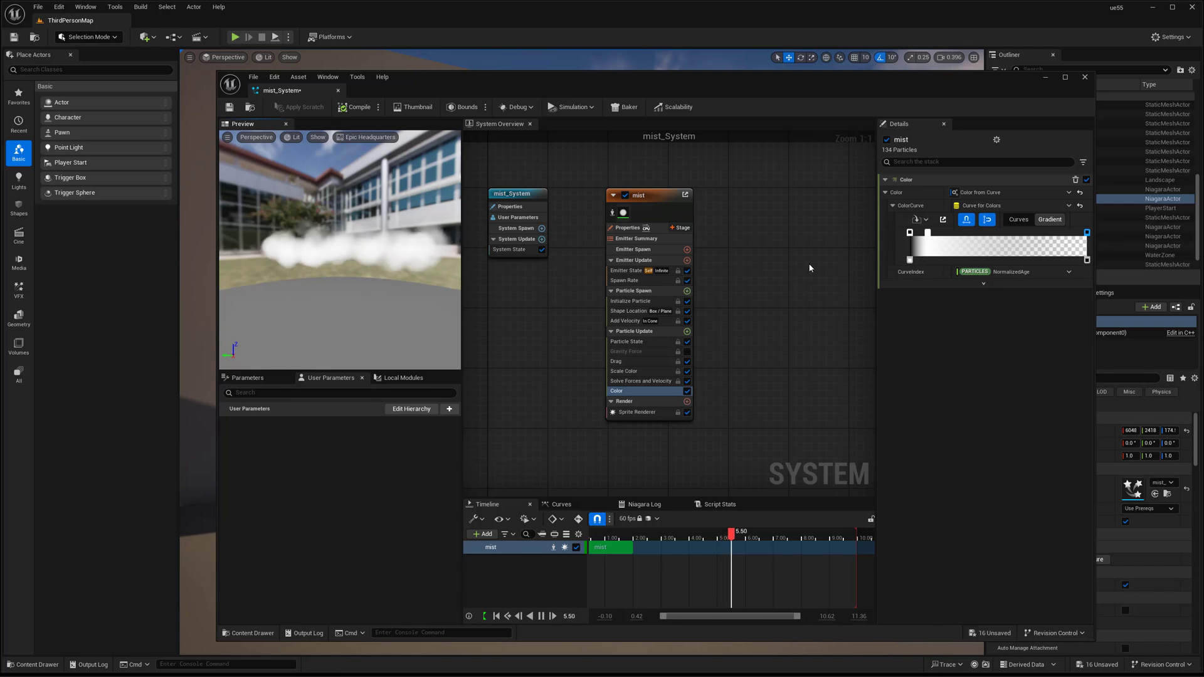
Try white for the gradient's first color stop, and return it to black
{"action": "double_click", "coordinate": [910, 233]}
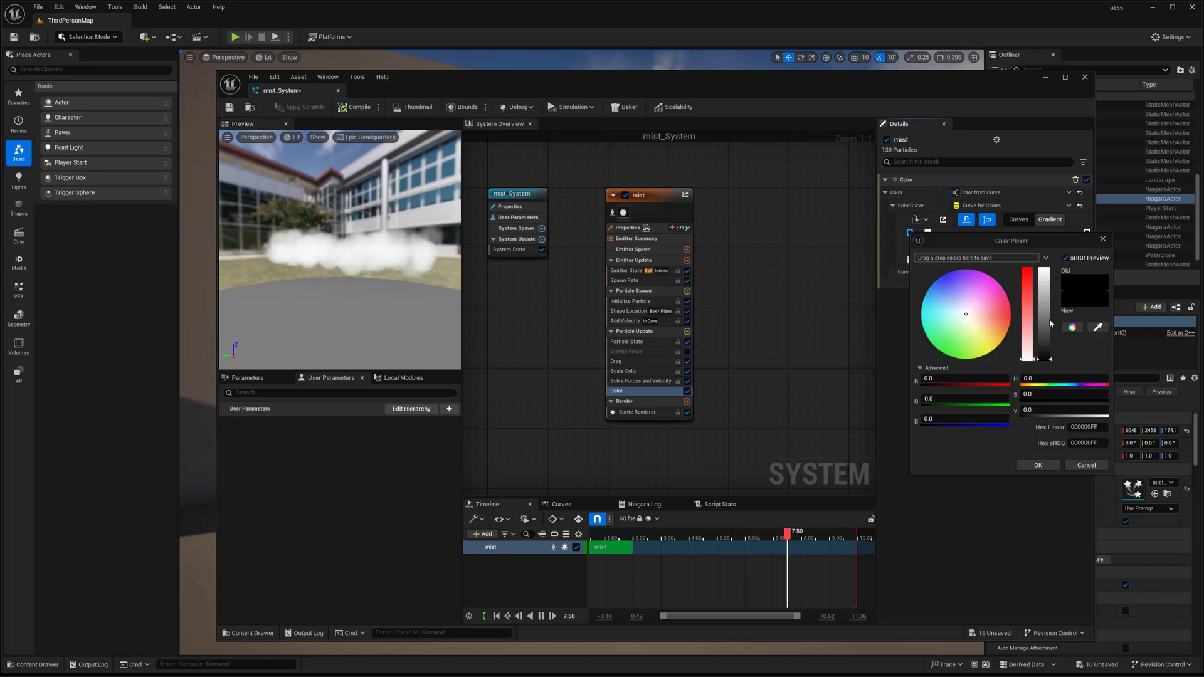
{"action": "left_click", "coordinate": [1053, 466]}
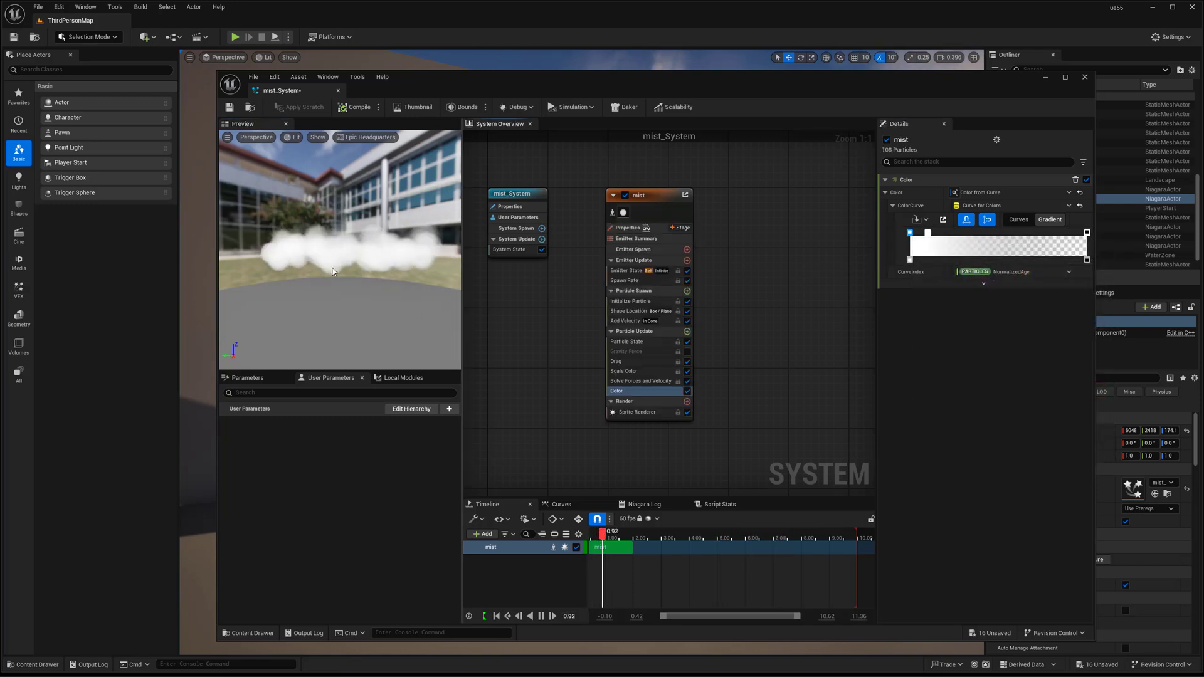
{"action": "double_click", "coordinate": [910, 233]}
{"action": "left_click", "coordinate": [1046, 464]}
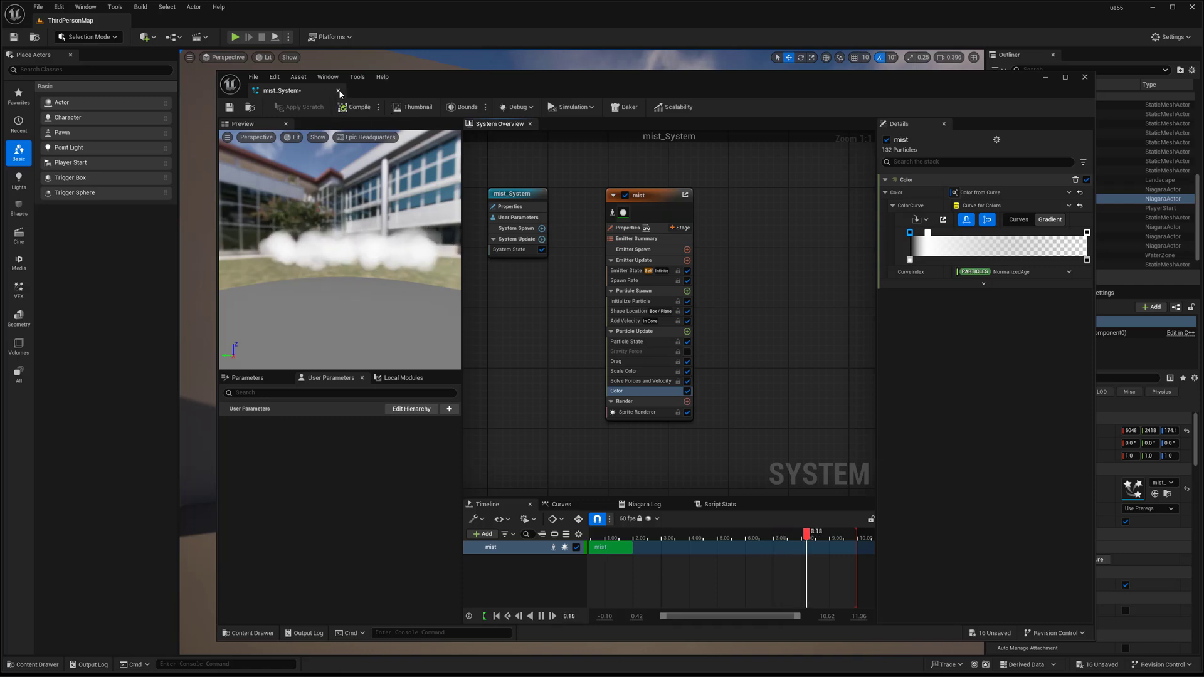
Close mist_System and examine the mist at the waterfall's crest and base in the level with game view
{"action": "left_click_drag", "start_coordinate": [337, 90], "coordinate": [341, 93]}
{"action": "key", "text": "s"}
{"action": "mouse_move", "coordinate": [615, 270]}
{"action": "right_mouse_down"}
{"action": "mouse_move", "coordinate": [612, 298]}
{"action": "mouse_move", "coordinate": [617, 272]}
{"action": "right_mouse_up"}
{"action": "right_click_drag", "start_coordinate": [478, 325], "coordinate": [478, 325]}
{"action": "key", "text": "w"}
{"action": "key", "text": "g"}
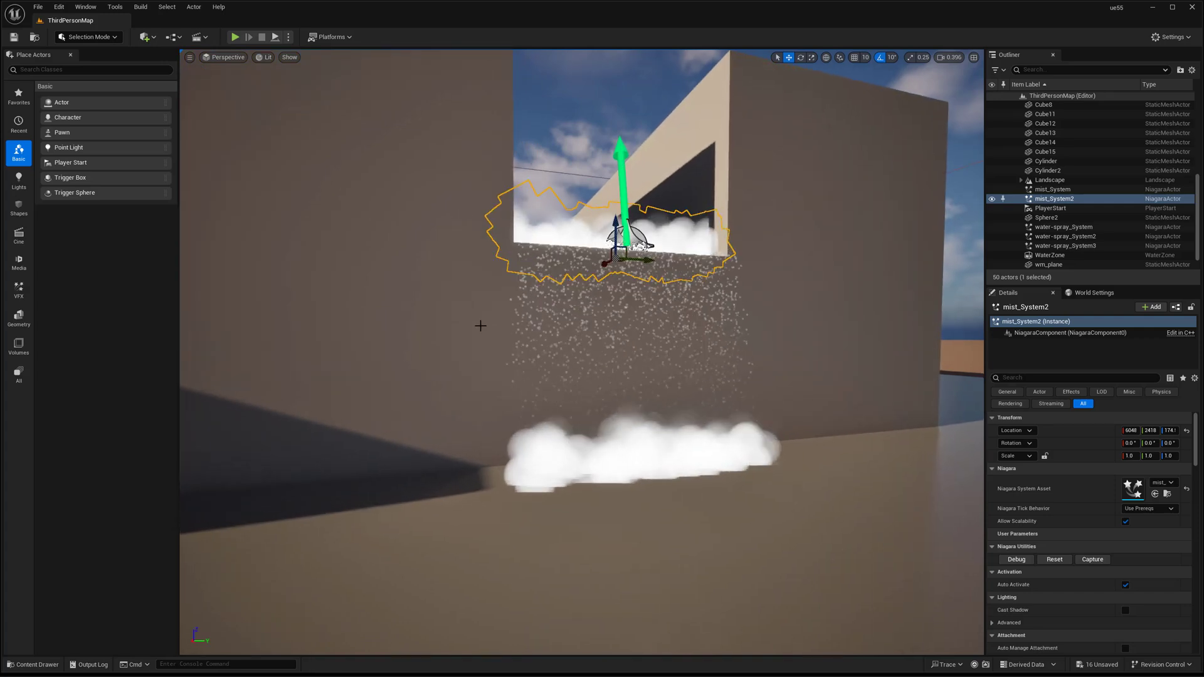
{"action": "key", "text": "g"}
Reopen mist_System, set the Color gradient's second stop to dark grey with value 0.03125, and close the system
{"action": "left_click", "coordinate": [31, 664]}
{"action": "double_click", "coordinate": [167, 621]}
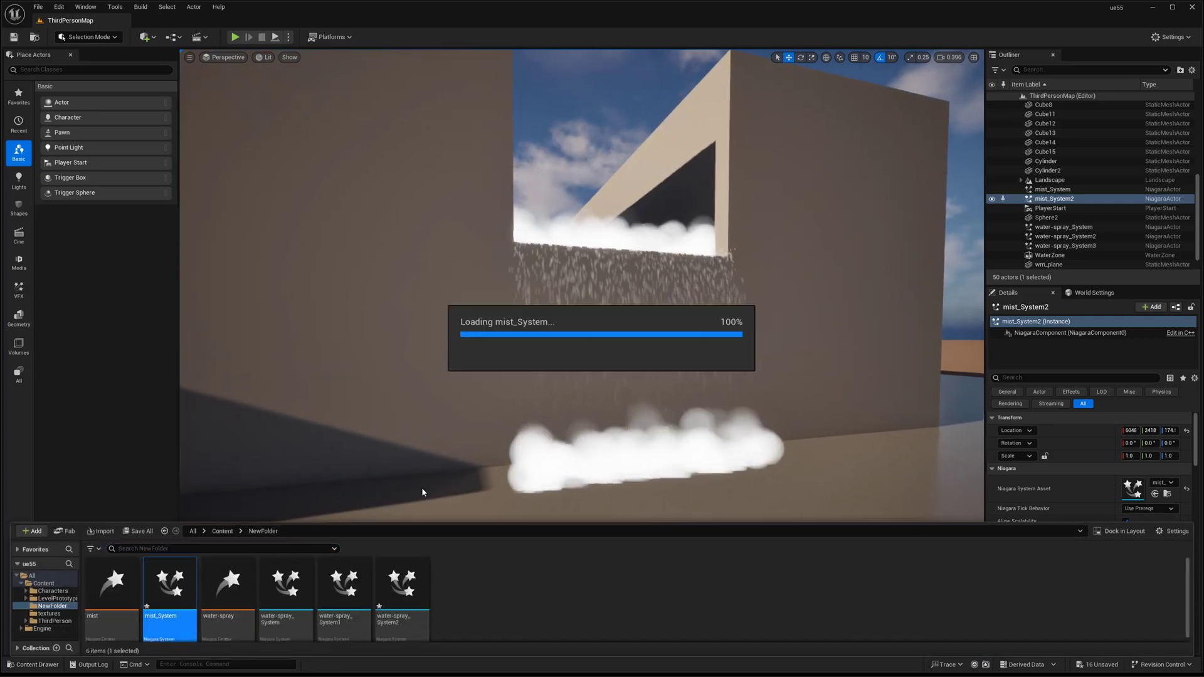
{"action": "left_click", "coordinate": [715, 375]}
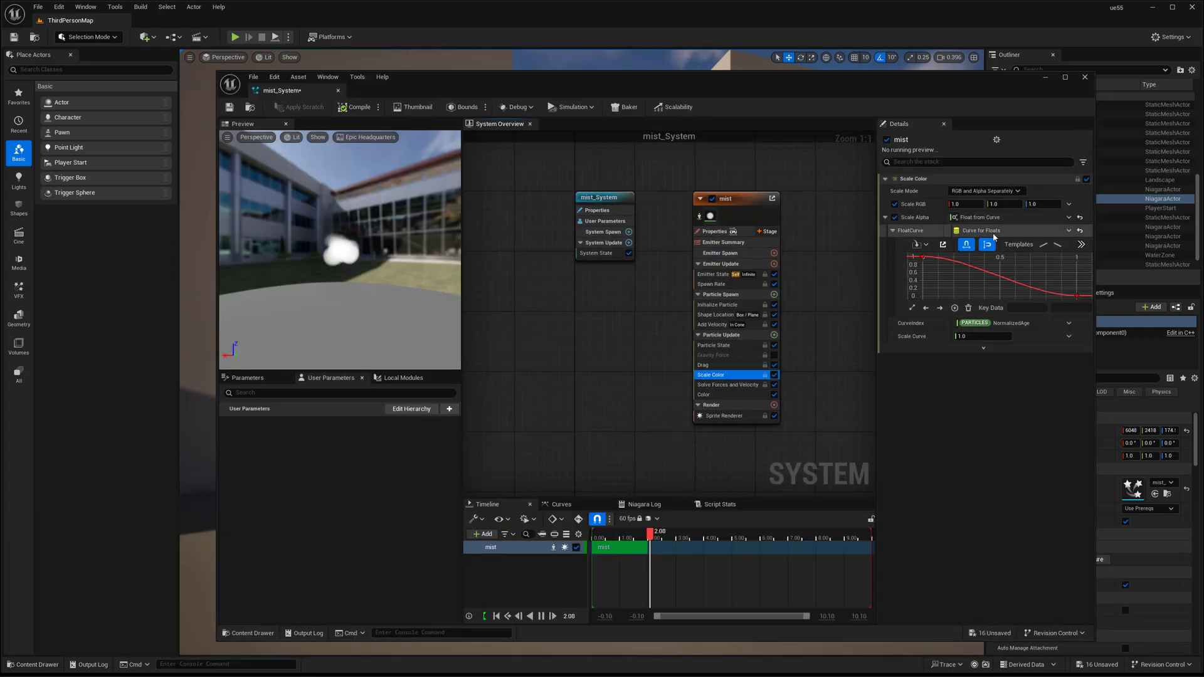
{"action": "left_click", "coordinate": [706, 394]}
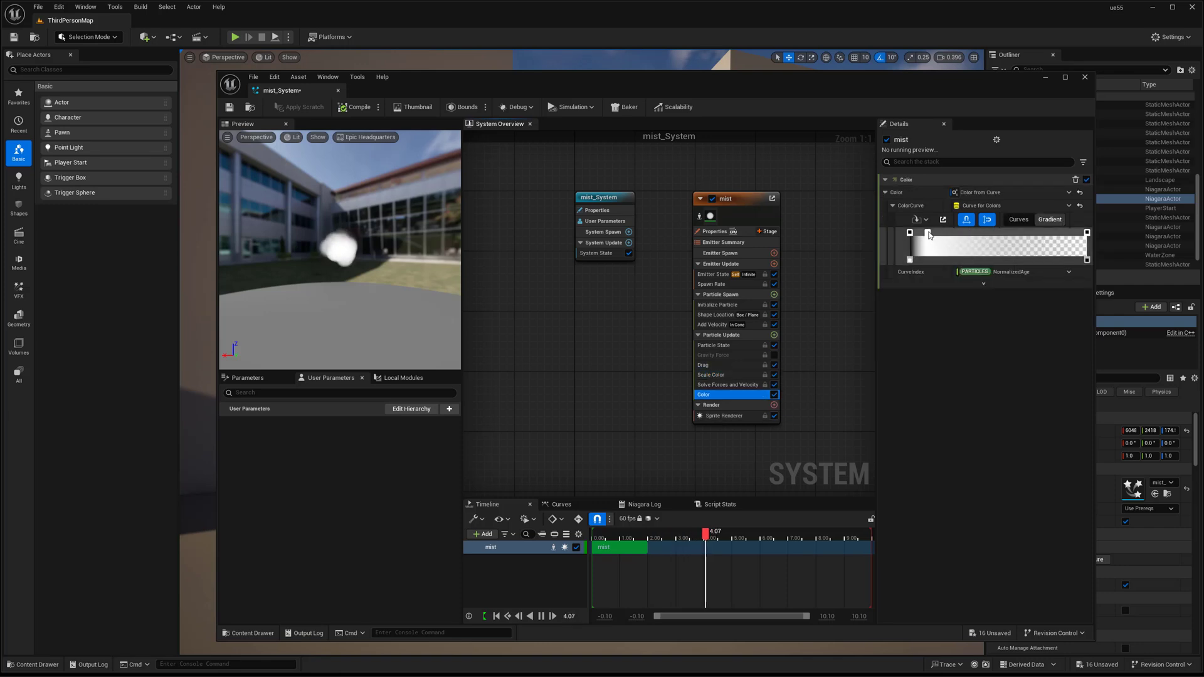
{"action": "double_click", "coordinate": [929, 234]}
{"action": "left_click_drag", "start_coordinate": [1066, 338], "coordinate": [1068, 360]}
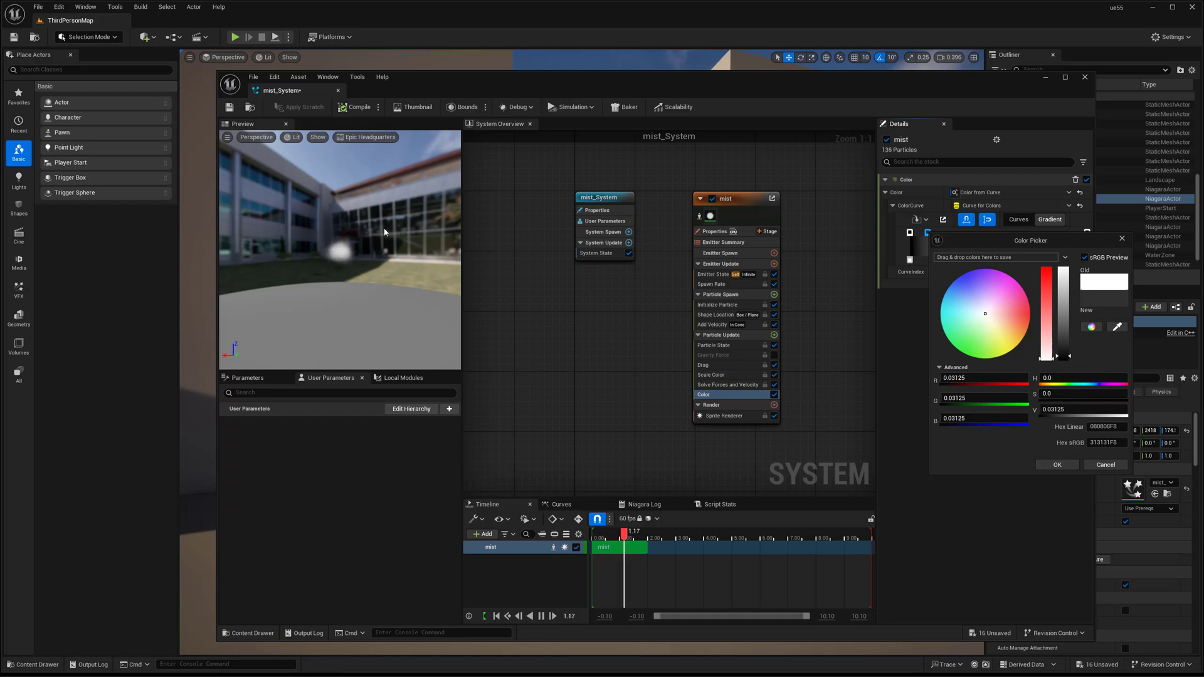
{"action": "left_click_drag", "start_coordinate": [385, 232], "coordinate": [439, 233]}
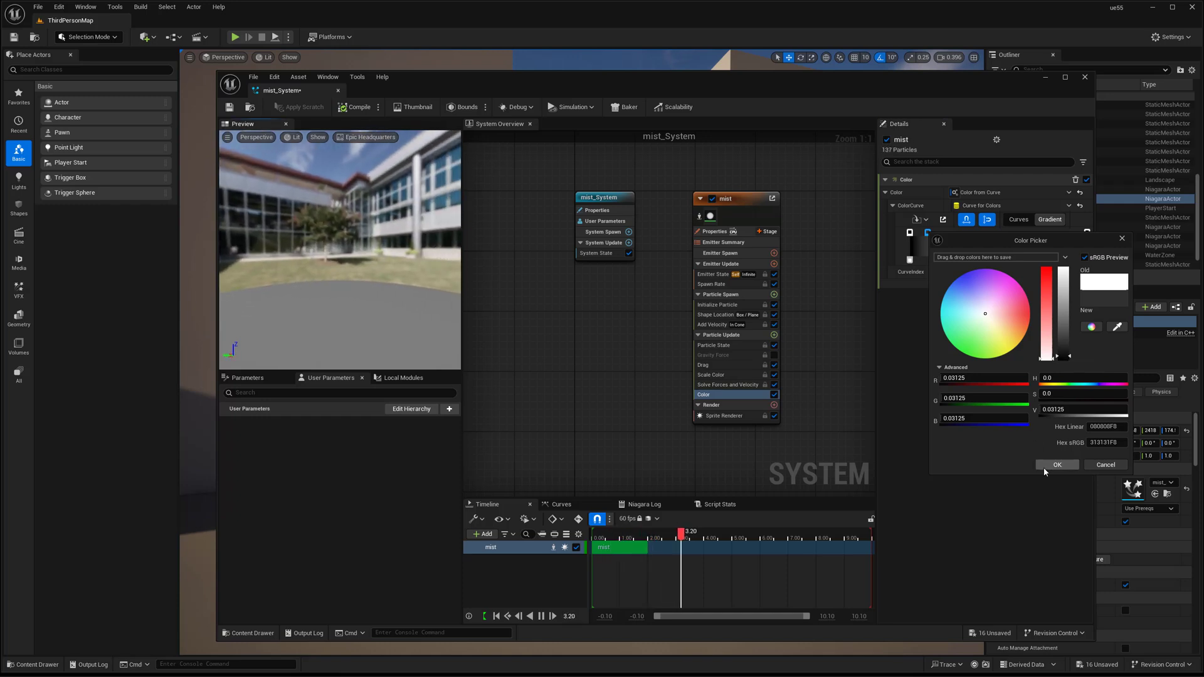
{"action": "left_click", "coordinate": [1046, 466]}
{"action": "left_click", "coordinate": [338, 91]}
Examine the darkened mist around the waterfall in game view from near and far
{"action": "key", "text": "s"}
{"action": "right_click_drag", "start_coordinate": [595, 257], "coordinate": [598, 248]}
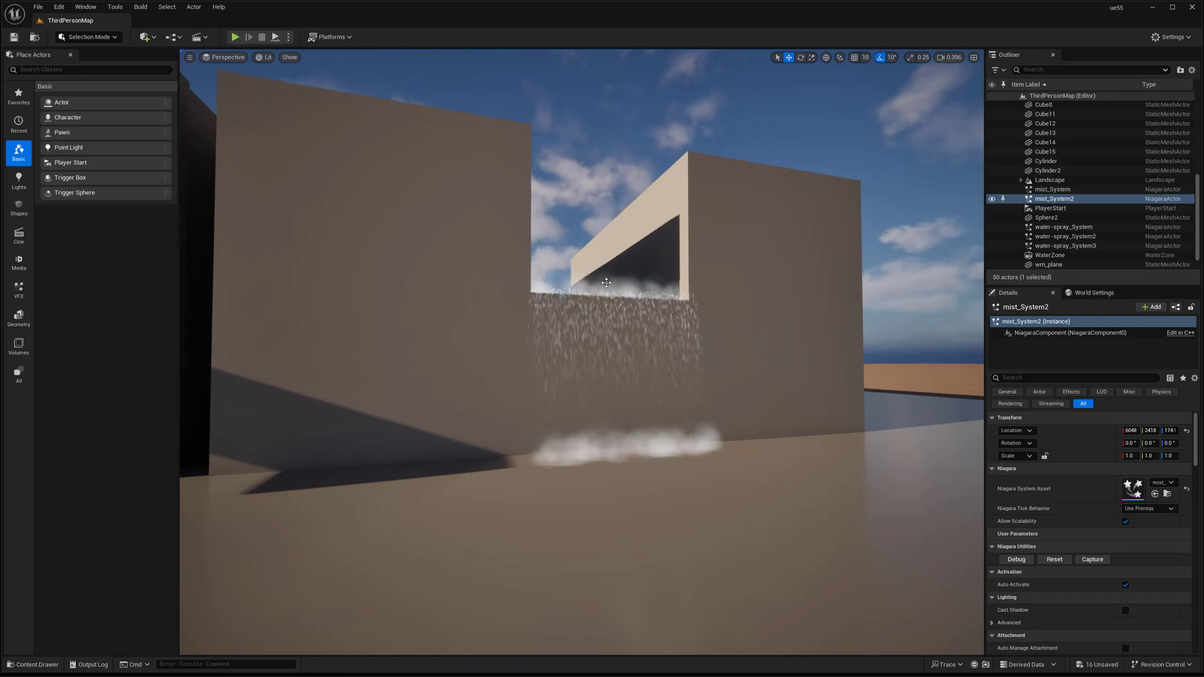
{"action": "key", "text": "g"}
{"action": "key", "text": "g"}
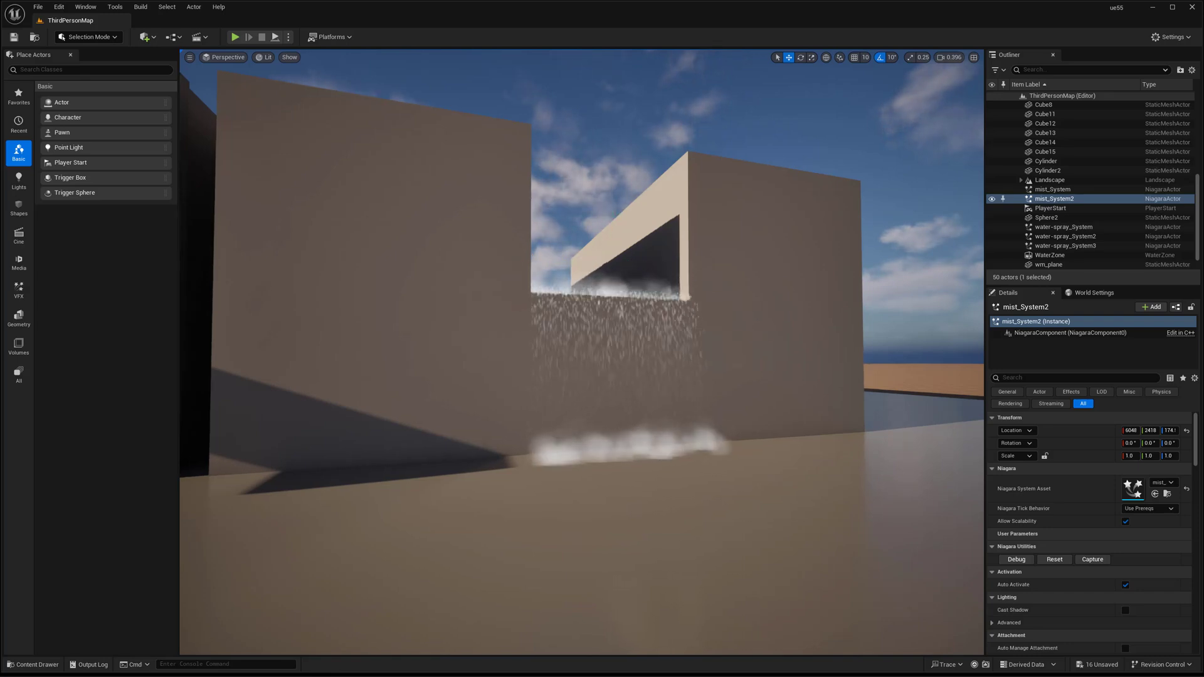
{"action": "key", "text": "w"}
{"action": "key", "text": "d"}
{"action": "right_click_drag", "start_coordinate": [632, 332], "coordinate": [583, 351]}
{"action": "key", "text": "a"}
{"action": "key", "text": "s"}
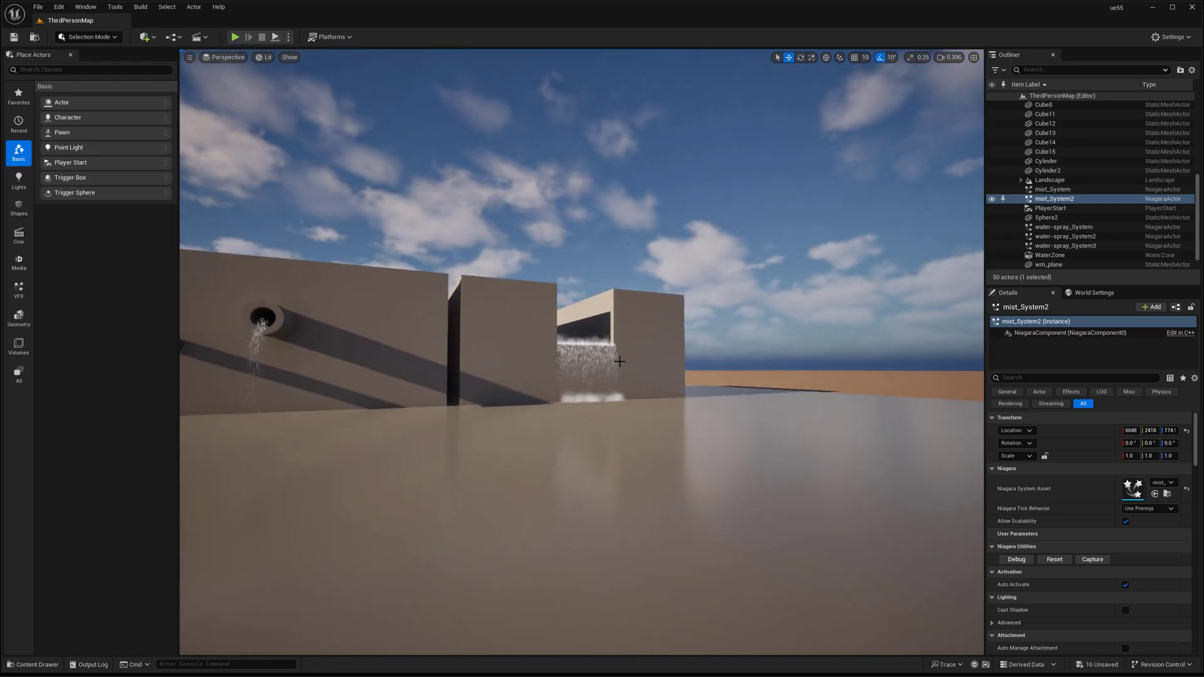
{"action": "right_click_drag", "start_coordinate": [603, 360], "coordinate": [571, 370]}
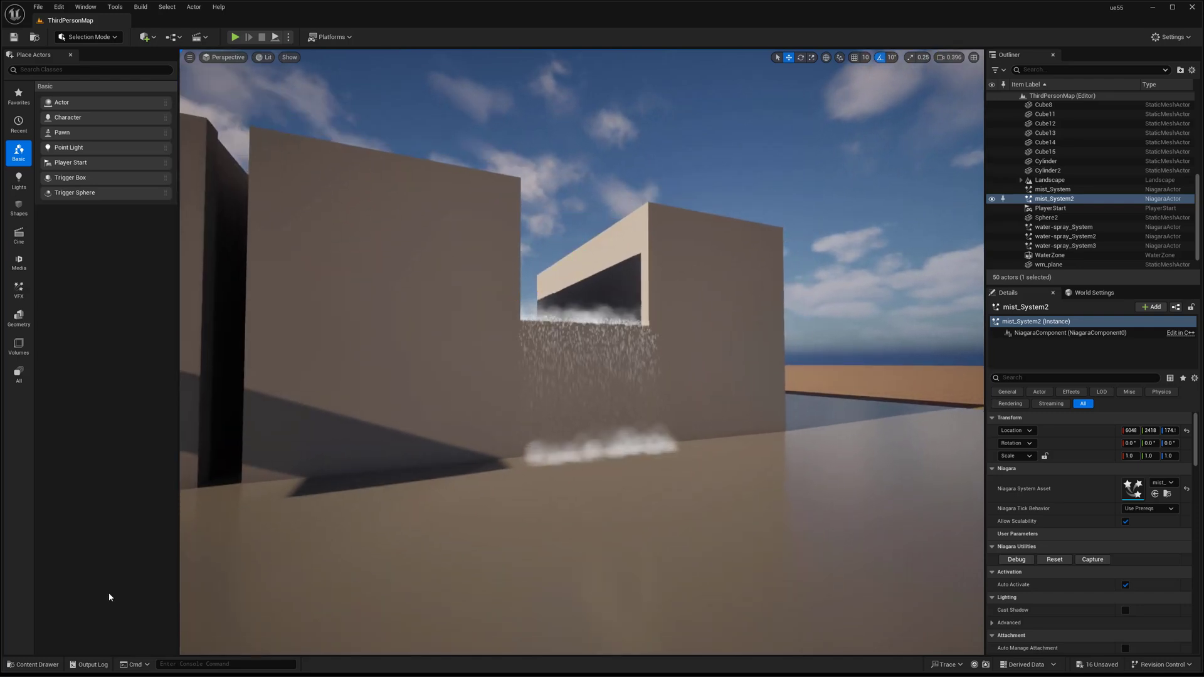
Reopen mist_System and check the mist emitter's Spawn Rate
{"action": "left_click", "coordinate": [36, 665]}
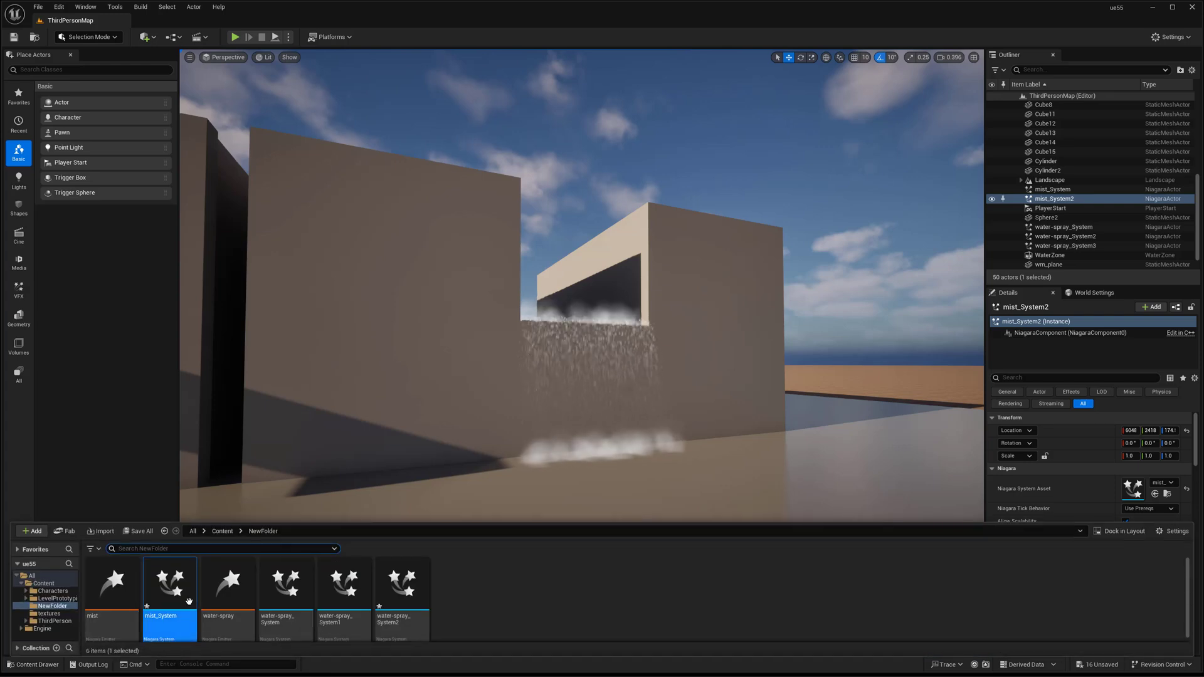
{"action": "double_click", "coordinate": [191, 586]}
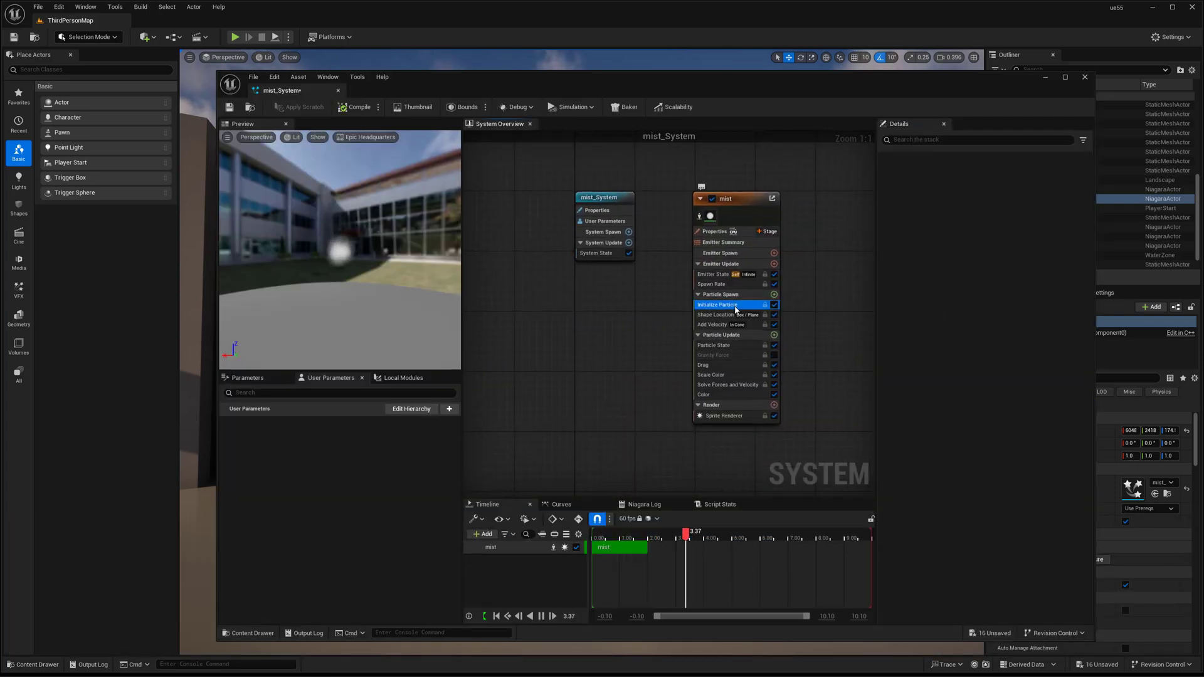
{"action": "left_click", "coordinate": [712, 284]}
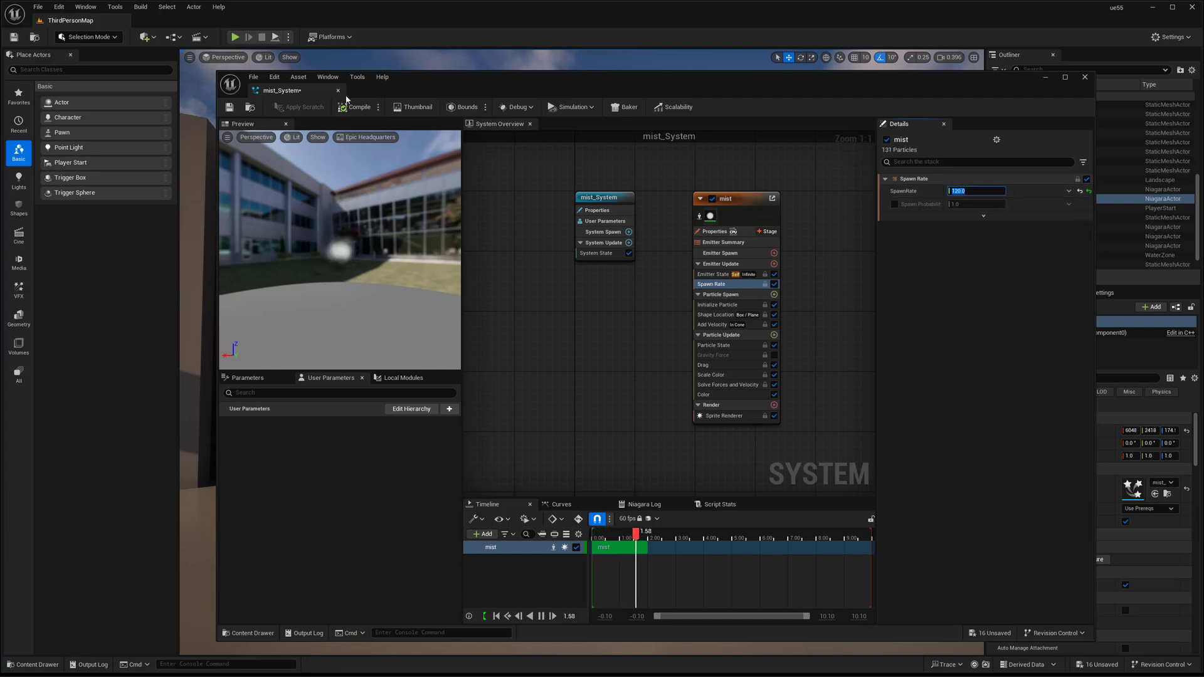
{"action": "left_click", "coordinate": [340, 92]}
Open water-spray_System2, set the water-spray emitter's Spawn Rate to 10000, and check the spray in the preview
{"action": "left_click", "coordinate": [51, 664]}
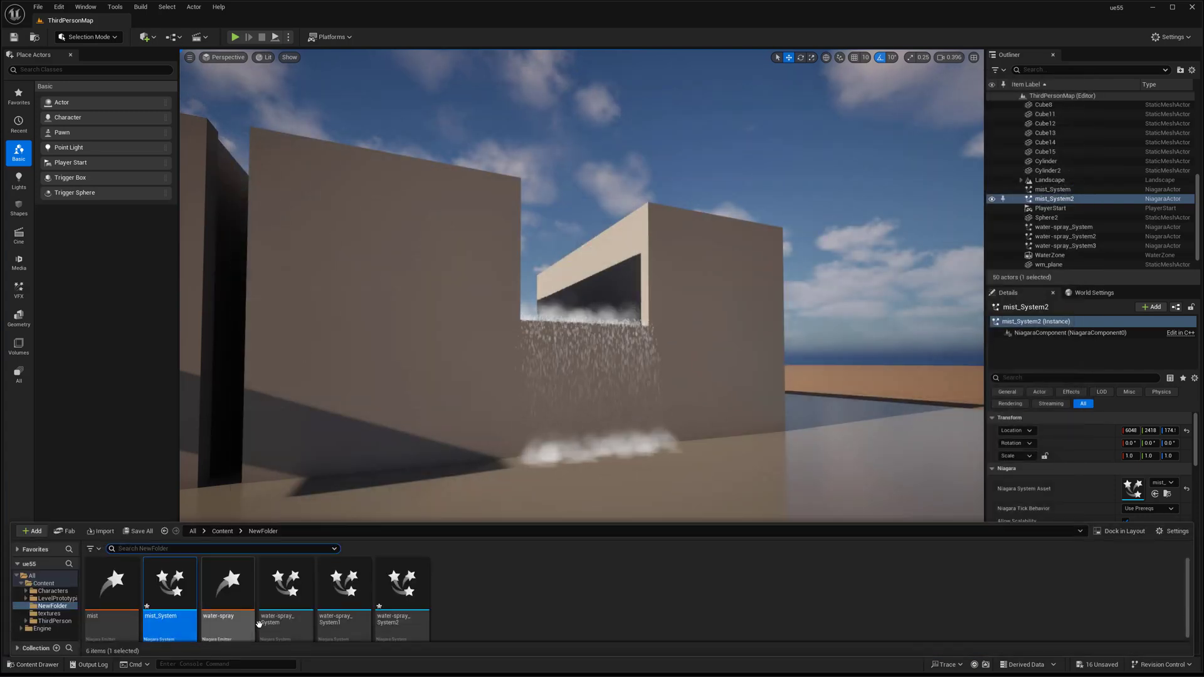
{"action": "double_click", "coordinate": [401, 586]}
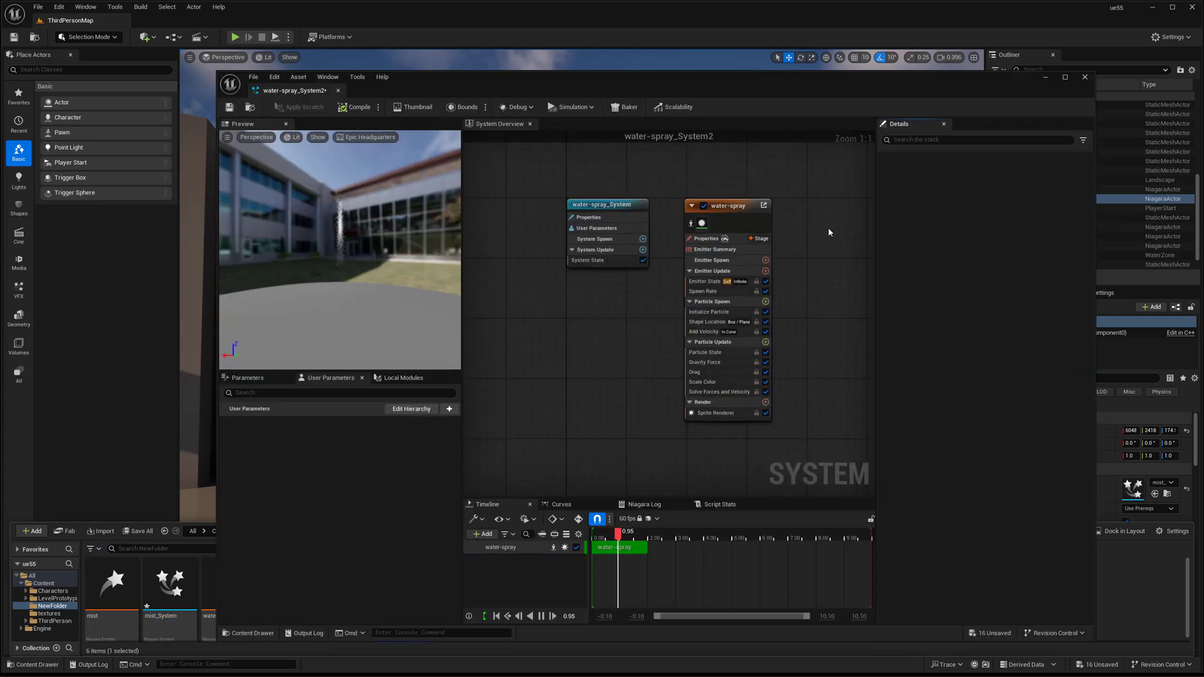
{"action": "left_click", "coordinate": [705, 290]}
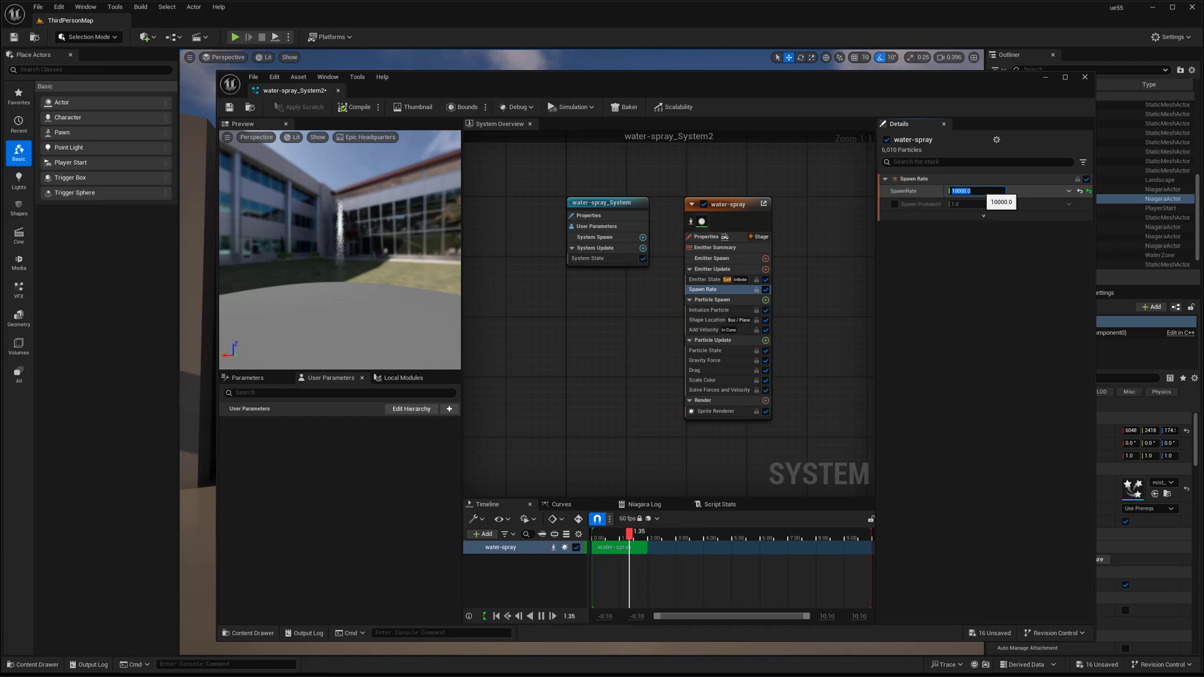
{"action": "left_click_drag", "start_coordinate": [342, 225], "coordinate": [402, 227]}
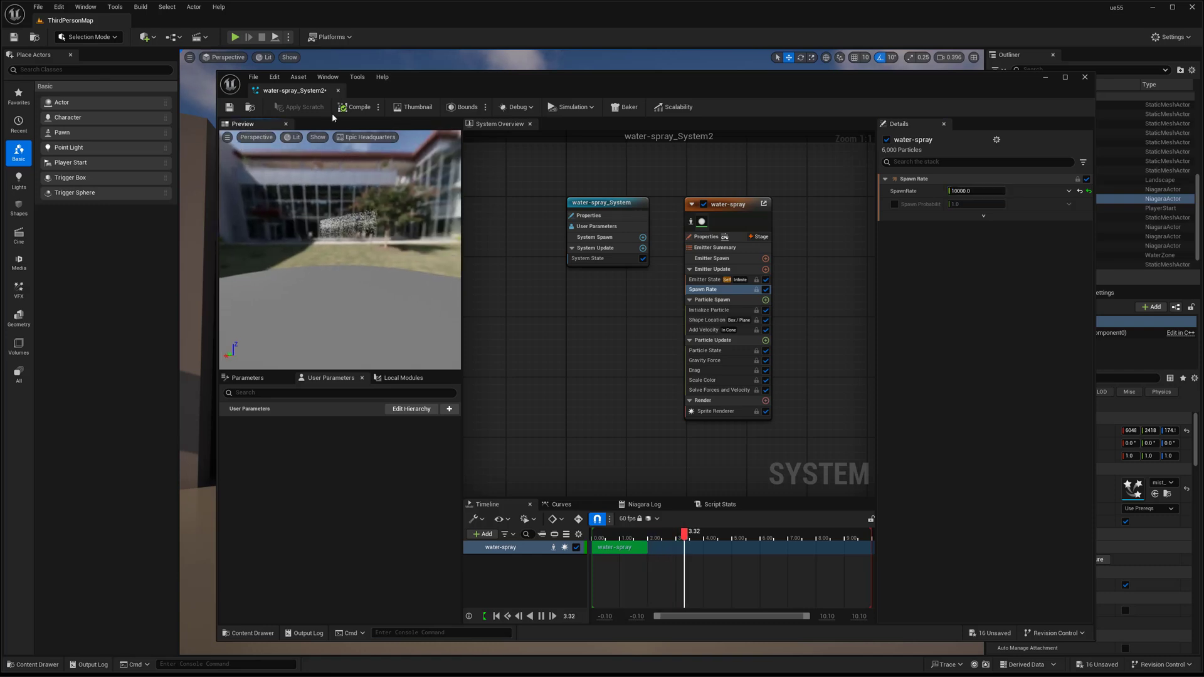
{"action": "left_click", "coordinate": [339, 90]}
Examine the water spray's density at the wall opening in game view
{"action": "scroll", "coordinate": [597, 270], "scroll_direction": "down", "scroll_amount": 2}
{"action": "right_click_drag", "start_coordinate": [597, 269], "coordinate": [651, 287]}
{"action": "scroll", "coordinate": [618, 268], "scroll_direction": "up", "scroll_amount": 3}
{"action": "mouse_move", "coordinate": [637, 350]}
{"action": "right_mouse_down"}
{"action": "mouse_move", "coordinate": [659, 349]}
{"action": "mouse_move", "coordinate": [635, 350]}
{"action": "right_mouse_up"}
{"action": "right_click_drag", "start_coordinate": [596, 387], "coordinate": [617, 375]}
{"action": "key", "text": "g"}
{"action": "key", "text": "g"}
Reopen mist_System, darken the Color gradient's second stop to value 0.015625, and close the system
{"action": "left_click", "coordinate": [32, 664]}
{"action": "double_click", "coordinate": [174, 586]}
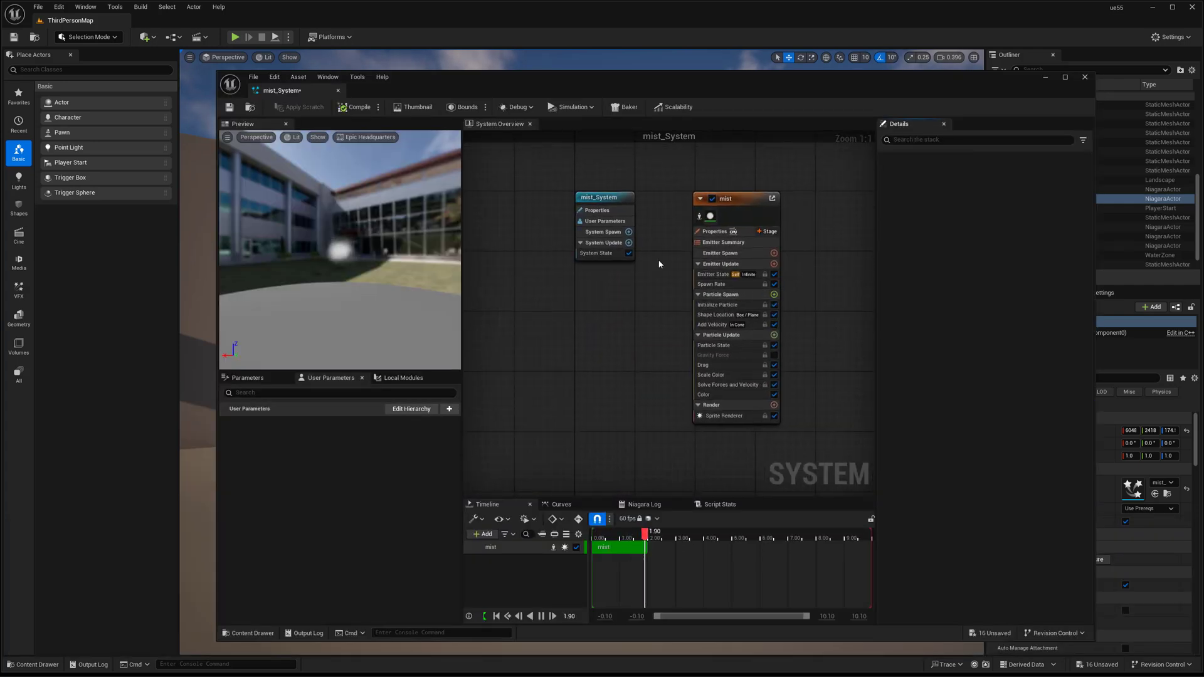
{"action": "left_click", "coordinate": [705, 394]}
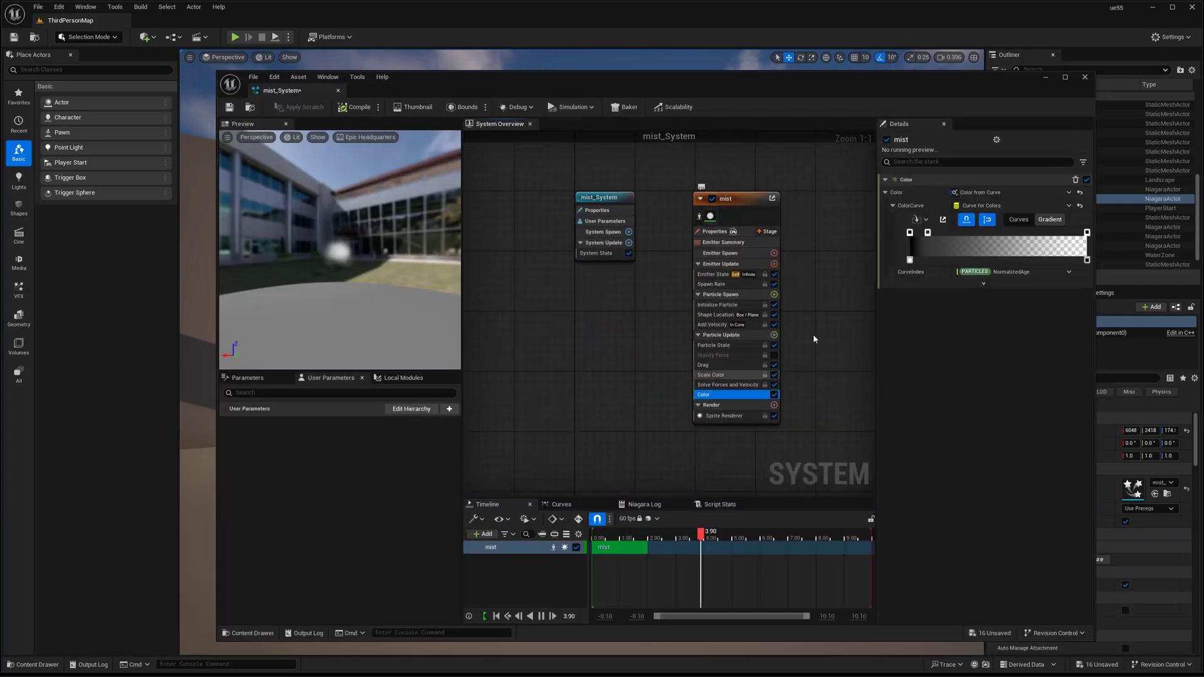
{"action": "double_click", "coordinate": [927, 233]}
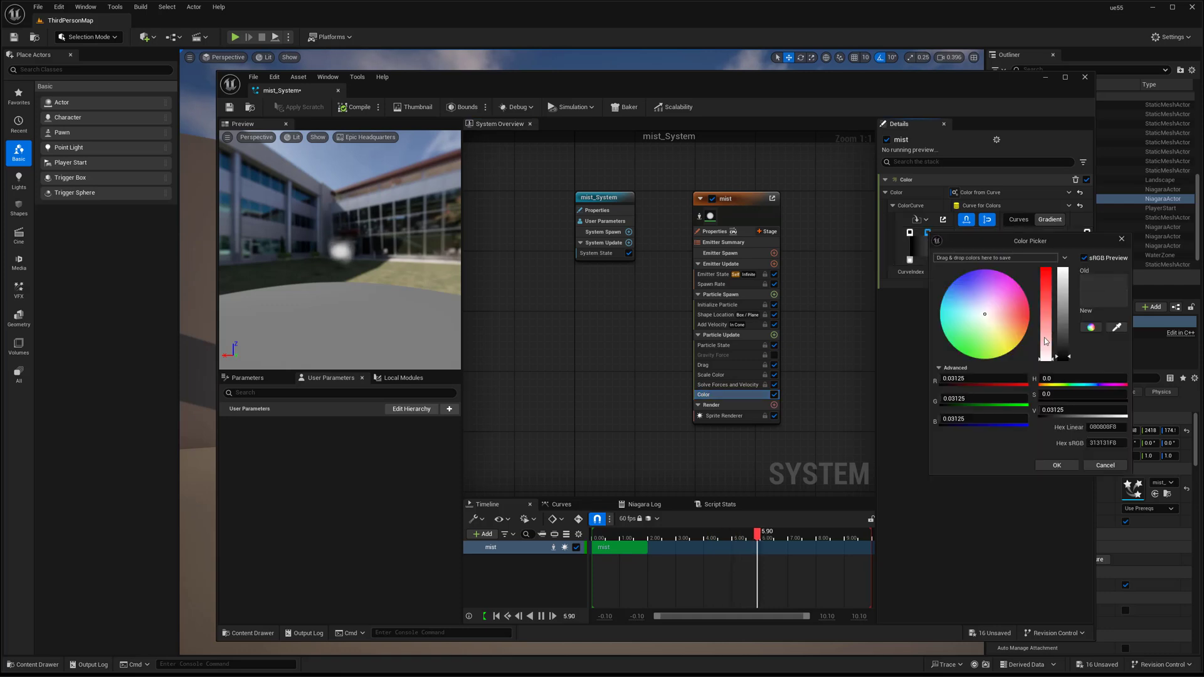
{"action": "left_click", "coordinate": [1065, 357]}
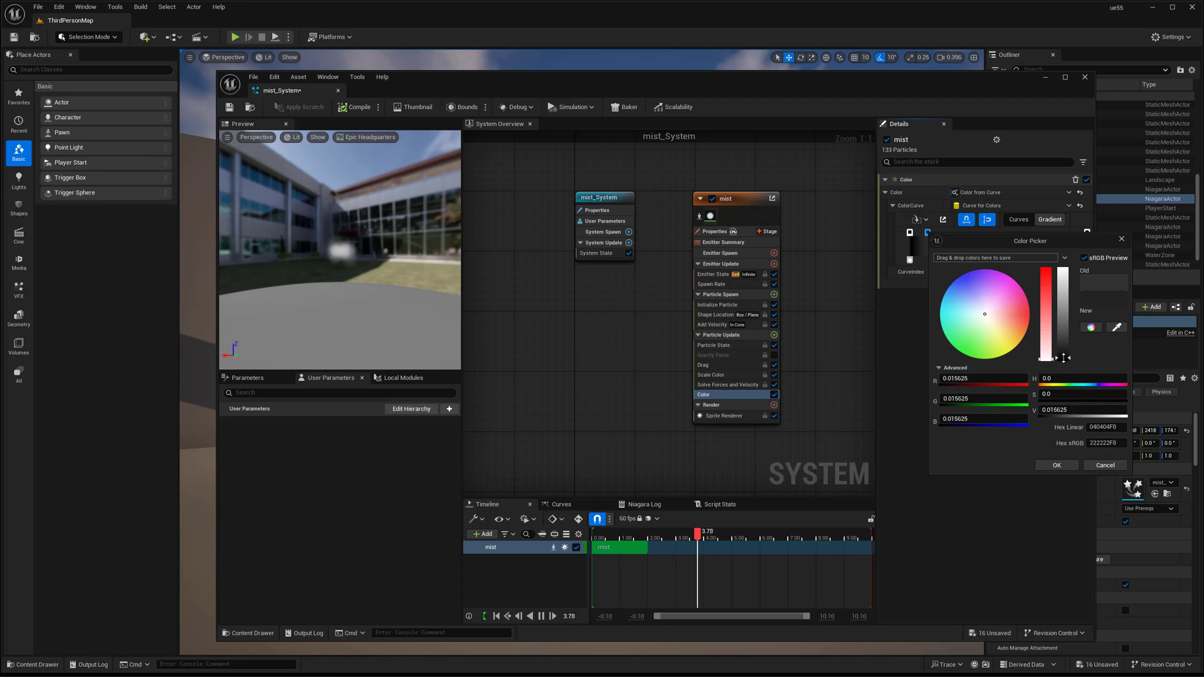
{"action": "left_click", "coordinate": [1057, 465]}
{"action": "left_click", "coordinate": [338, 91]}
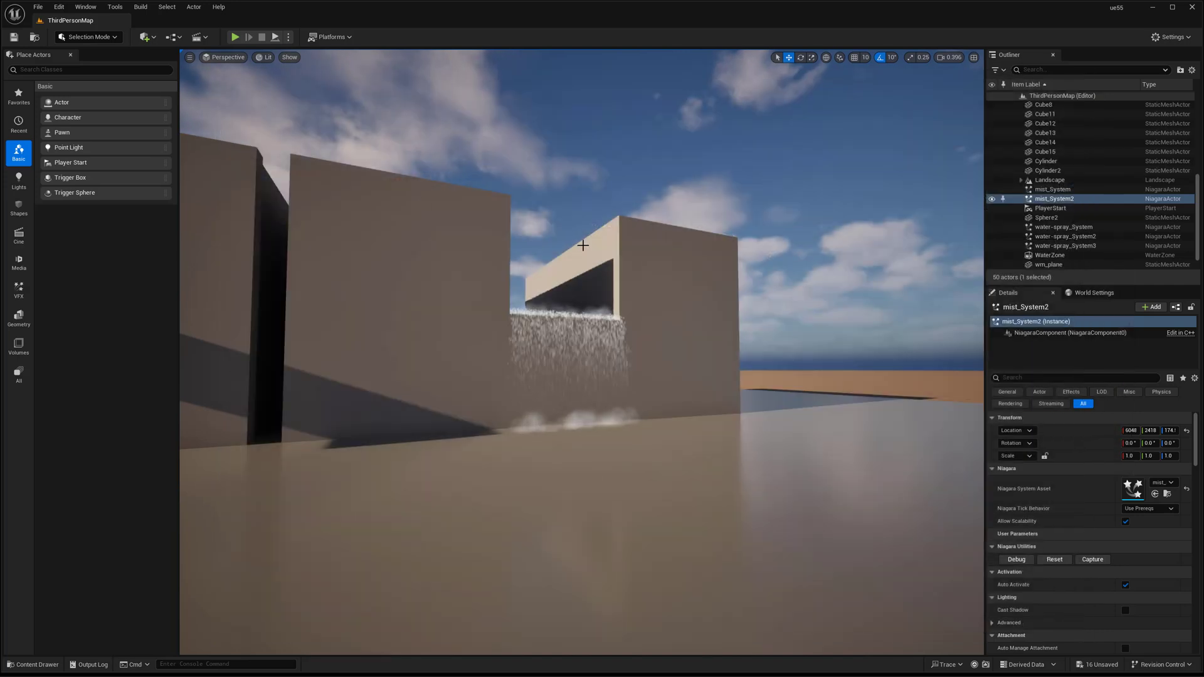
Examine the complete waterfall and its fainter mist in game view from the front, the sides and a distance
{"action": "right_click_drag", "start_coordinate": [583, 246], "coordinate": [581, 298]}
{"action": "key", "text": "w"}
{"action": "key", "text": "g"}
{"action": "key", "text": "s"}
{"action": "left_click_drag", "start_coordinate": [581, 298], "coordinate": [577, 281]}
{"action": "key", "text": "w"}
{"action": "right_click_drag", "start_coordinate": [578, 316], "coordinate": [690, 312]}
{"action": "key", "text": "a"}
{"action": "key", "text": "s"}
{"action": "left_click_drag", "start_coordinate": [576, 287], "coordinate": [593, 345]}
{"action": "key", "text": "g"}
{"action": "key", "text": "d"}
{"action": "right_click_drag", "start_coordinate": [610, 344], "coordinate": [674, 319]}
{"action": "key", "text": "s"}
{"action": "key", "text": "a"}
{"action": "key", "text": "w"}
{"action": "key", "text": "f"}
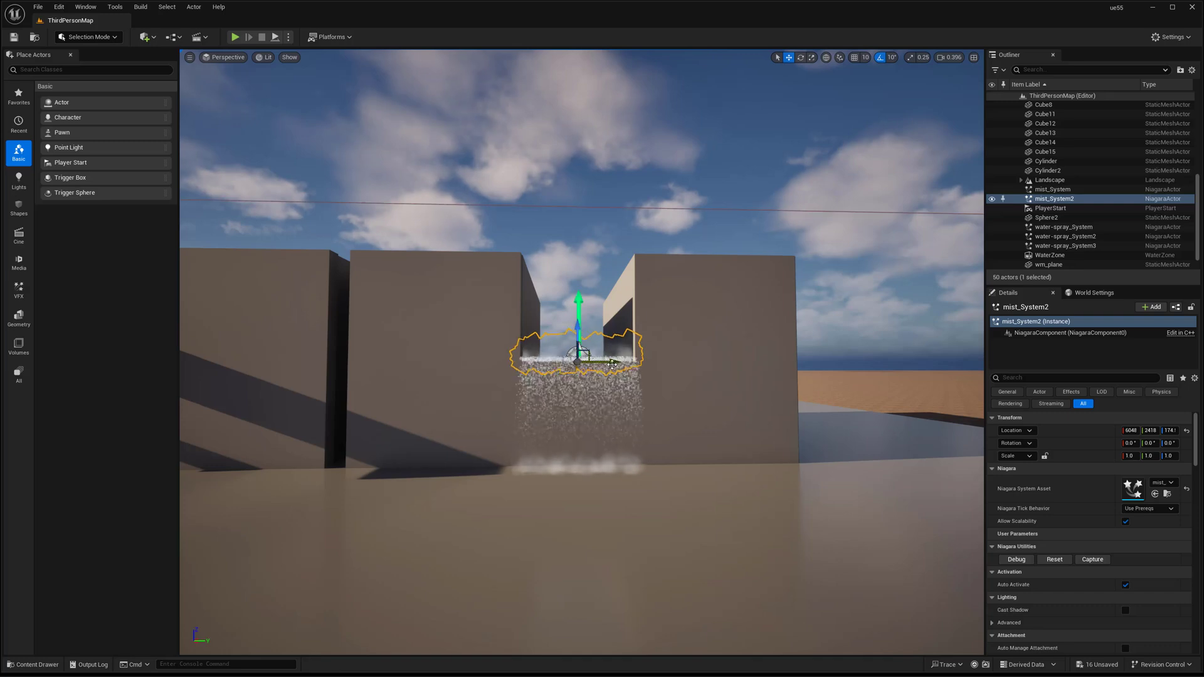
Duplicate the tall wall block beside the waterfall and place the copy along the same line, leaving an opening between them
{"action": "key", "text": "d"}
{"action": "left_click", "coordinate": [714, 347]}
{"action": "right_click_drag", "start_coordinate": [715, 347], "coordinate": [714, 369]}
{"action": "key", "text": "d"}
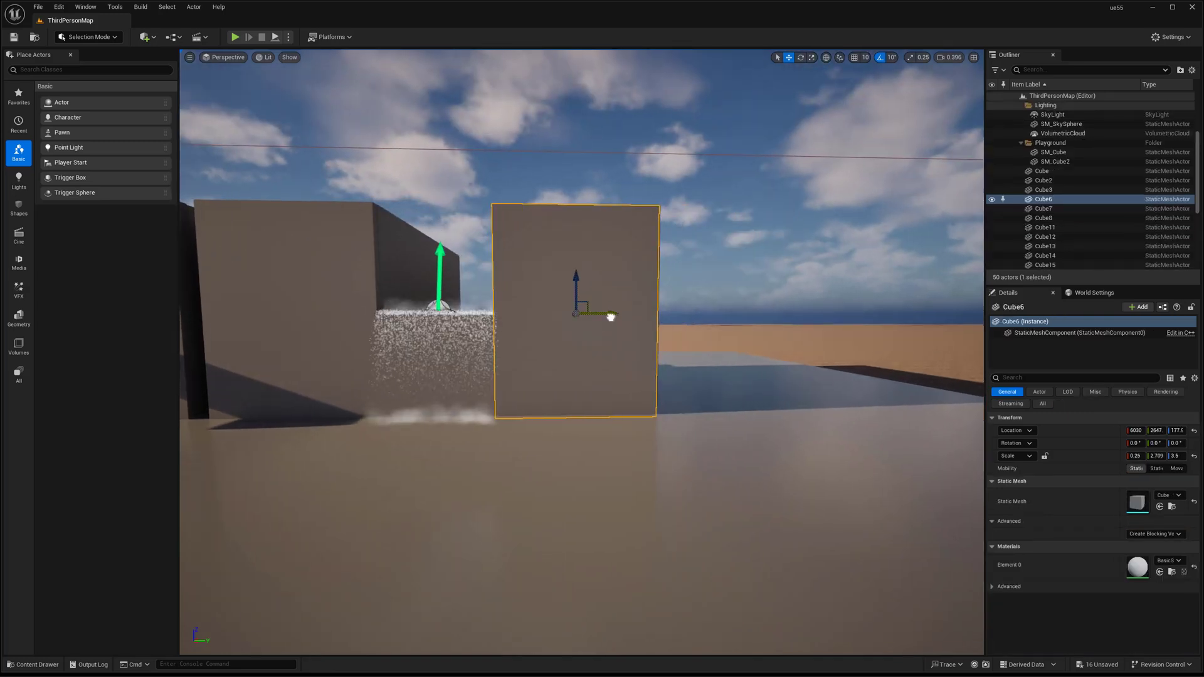
{"action": "left_click_drag", "start_coordinate": [610, 317], "coordinate": [881, 314], "text": "alt"}
Duplicate the low wall block under the waterfall into the second opening and make the copy taller
{"action": "left_click", "coordinate": [616, 287]}
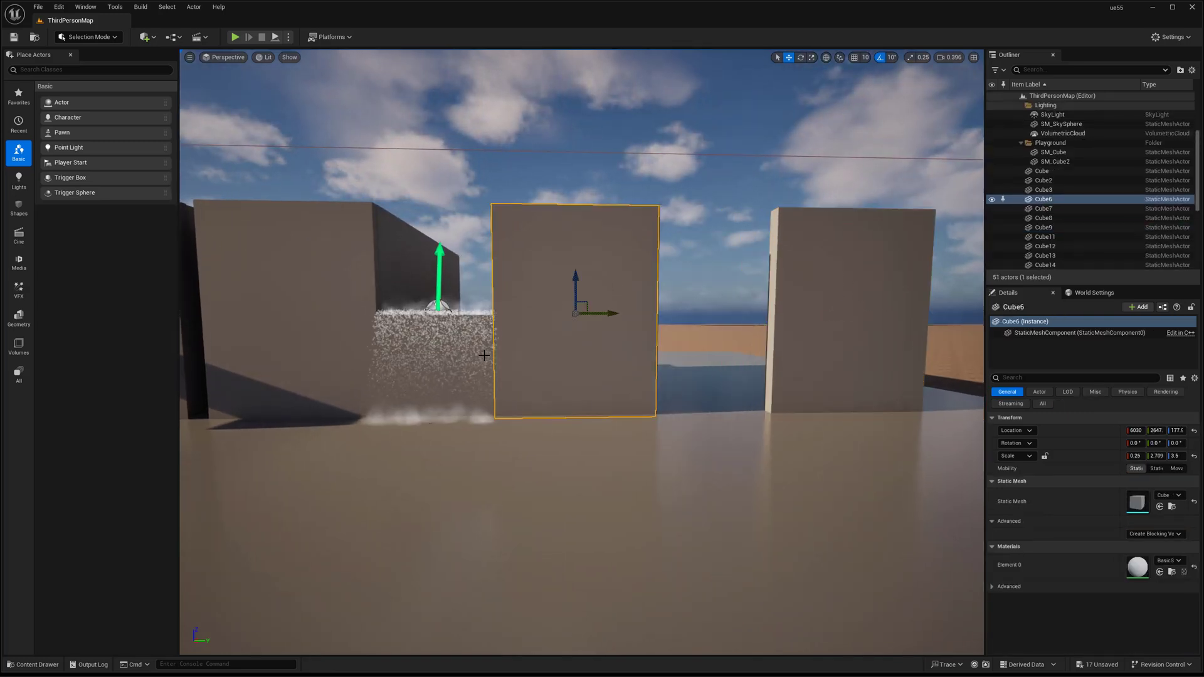
{"action": "left_click", "coordinate": [491, 395]}
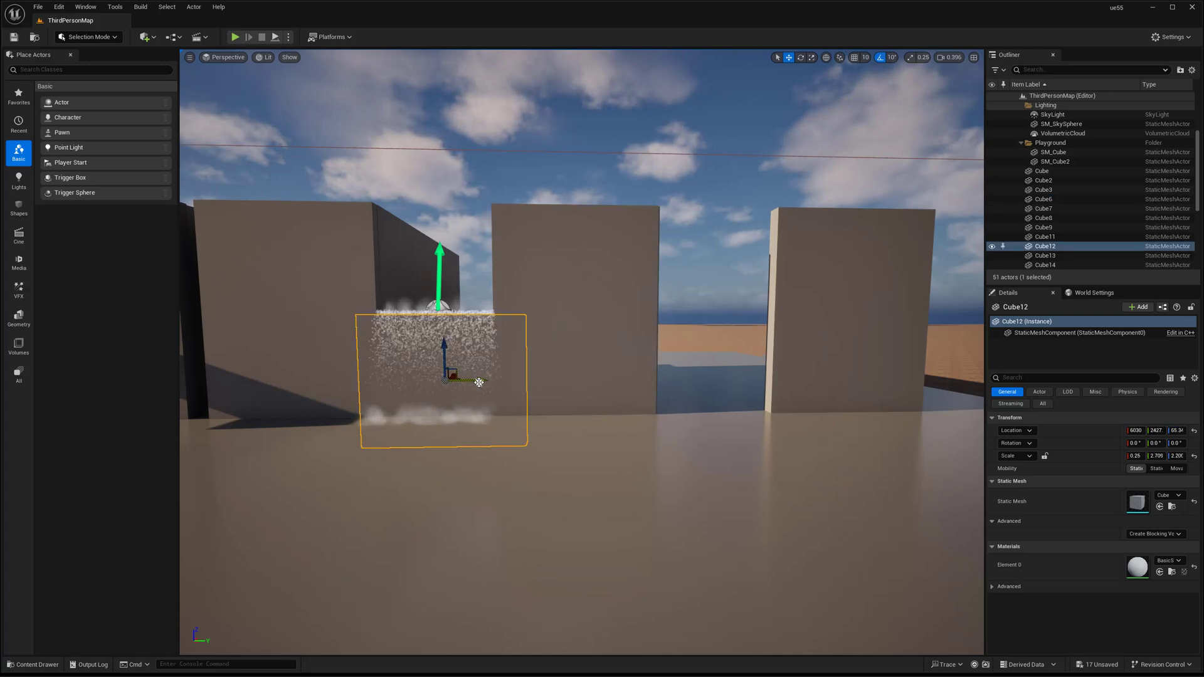
{"action": "left_click_drag", "start_coordinate": [479, 382], "coordinate": [706, 368], "text": "alt"}
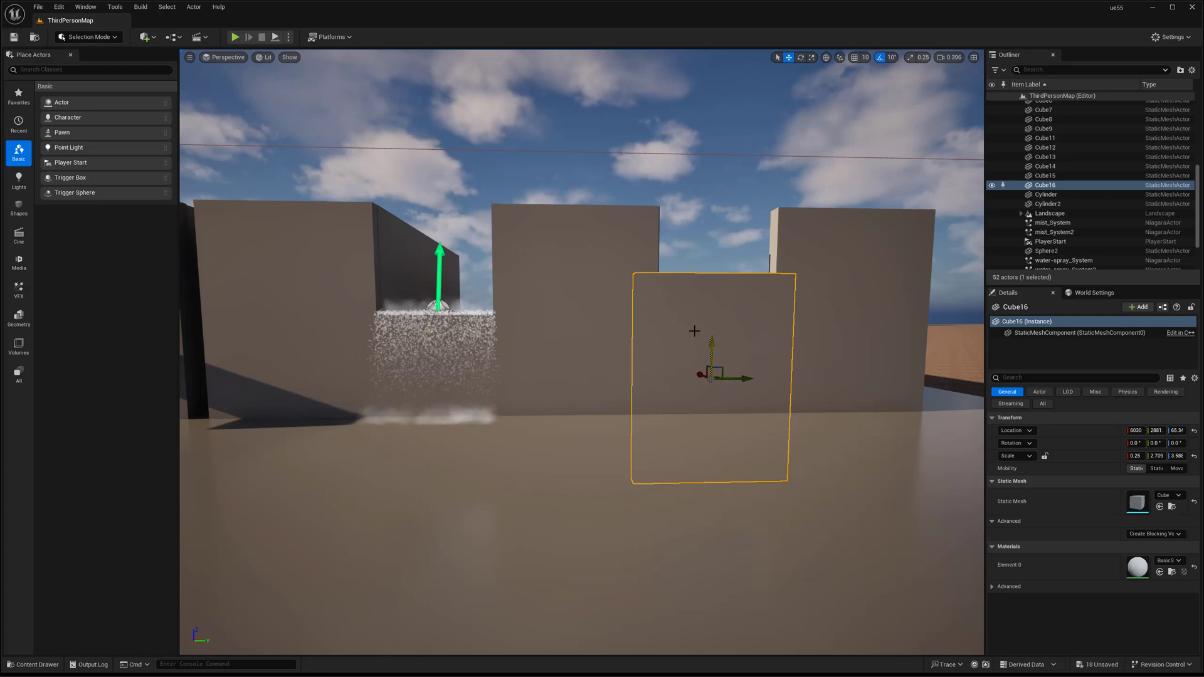
Duplicate the first waterfall's water spray and raise the copy to the crest of the second opening
{"action": "key", "text": "w"}
{"action": "right_click_drag", "start_coordinate": [556, 339], "coordinate": [496, 317]}
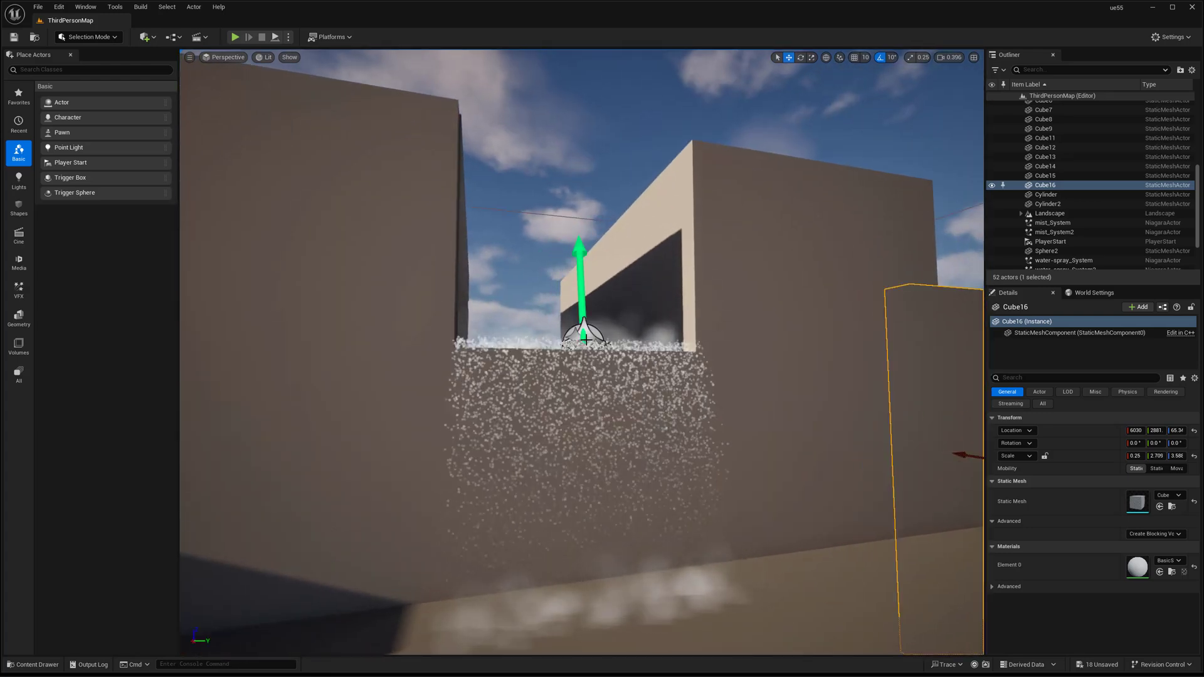
{"action": "key", "text": "f"}
{"action": "key", "text": "s"}
{"action": "mouse_move", "coordinate": [580, 333]}
{"action": "right_mouse_down"}
{"action": "mouse_move", "coordinate": [533, 314]}
{"action": "mouse_move", "coordinate": [516, 269]}
{"action": "right_mouse_up"}
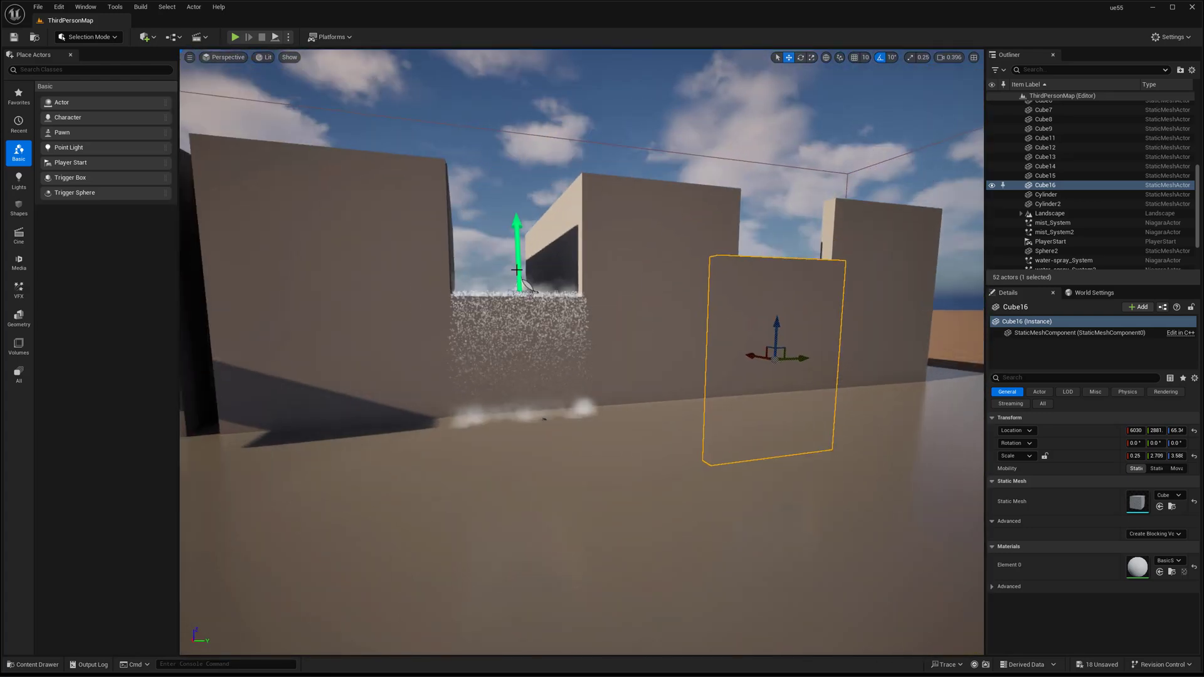
{"action": "left_click", "coordinate": [537, 306]}
{"action": "mouse_move", "coordinate": [547, 295]}
{"action": "left_mouse_down", "text": "alt"}
{"action": "mouse_move", "coordinate": [760, 284]}
{"action": "mouse_move", "coordinate": [788, 263]}
{"action": "left_mouse_up", "text": "alt"}
{"action": "mouse_move", "coordinate": [788, 263]}
{"action": "right_mouse_down"}
{"action": "mouse_move", "coordinate": [777, 269]}
{"action": "mouse_move", "coordinate": [828, 251]}
{"action": "right_mouse_up"}
{"action": "key", "text": "w"}
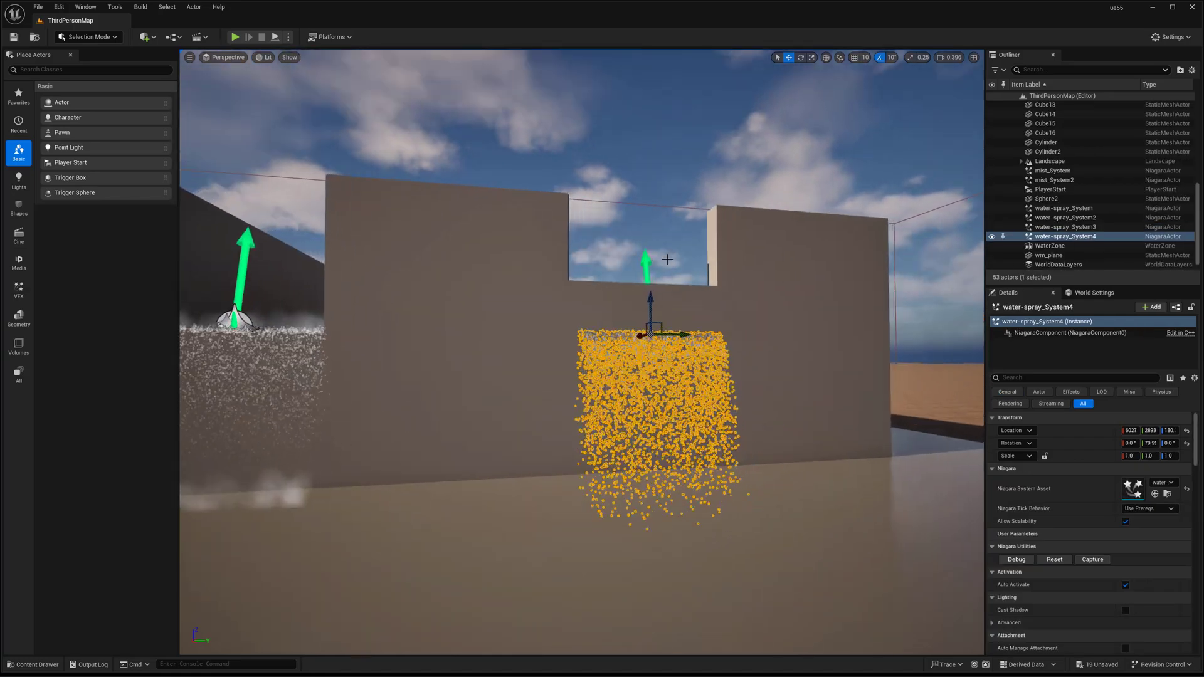
{"action": "mouse_move", "coordinate": [652, 302]}
{"action": "left_mouse_down"}
{"action": "mouse_move", "coordinate": [652, 248]}
{"action": "mouse_move", "coordinate": [671, 282]}
{"action": "left_mouse_up"}
{"action": "key", "text": "g"}
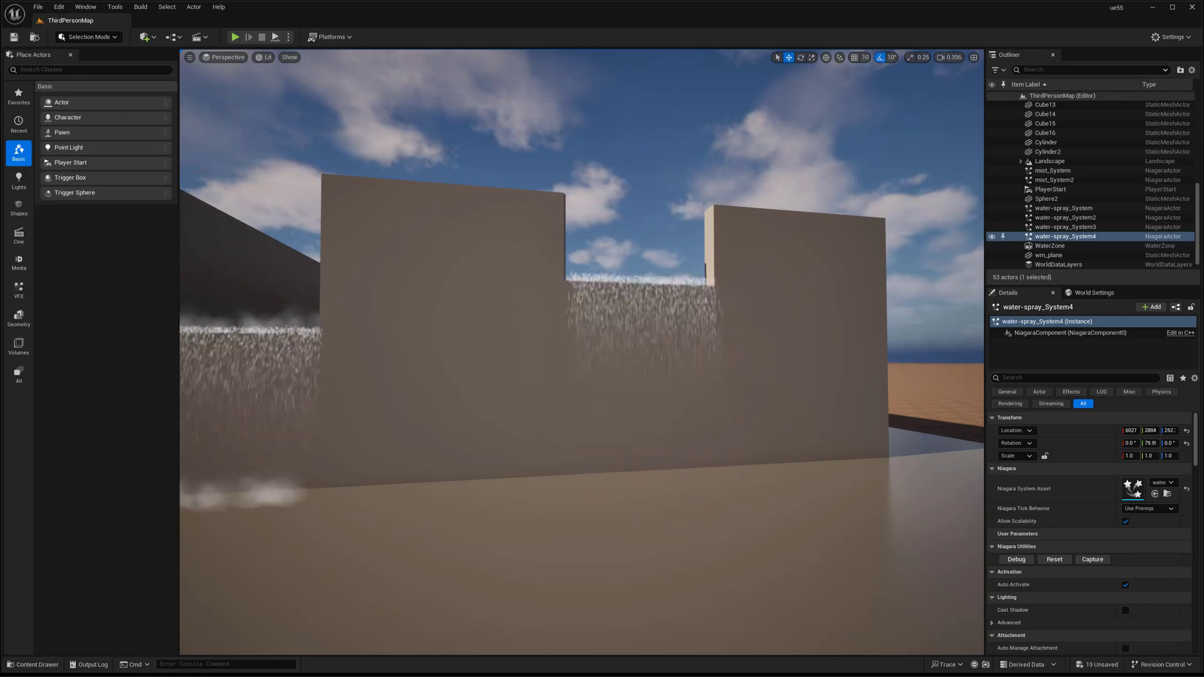
Duplicate the first waterfall's crest and base mist systems together and place the copies at the second waterfall
{"action": "key", "text": "a"}
{"action": "right_click_drag", "start_coordinate": [676, 291], "coordinate": [682, 298]}
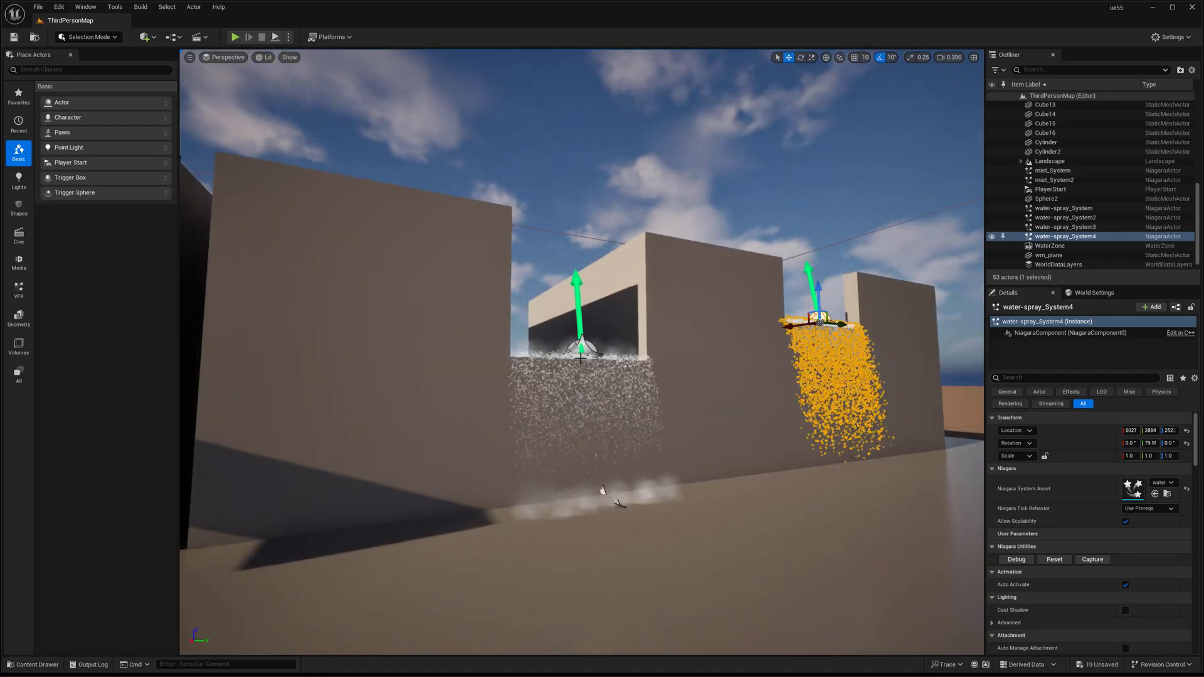
{"action": "left_click", "coordinate": [584, 333]}
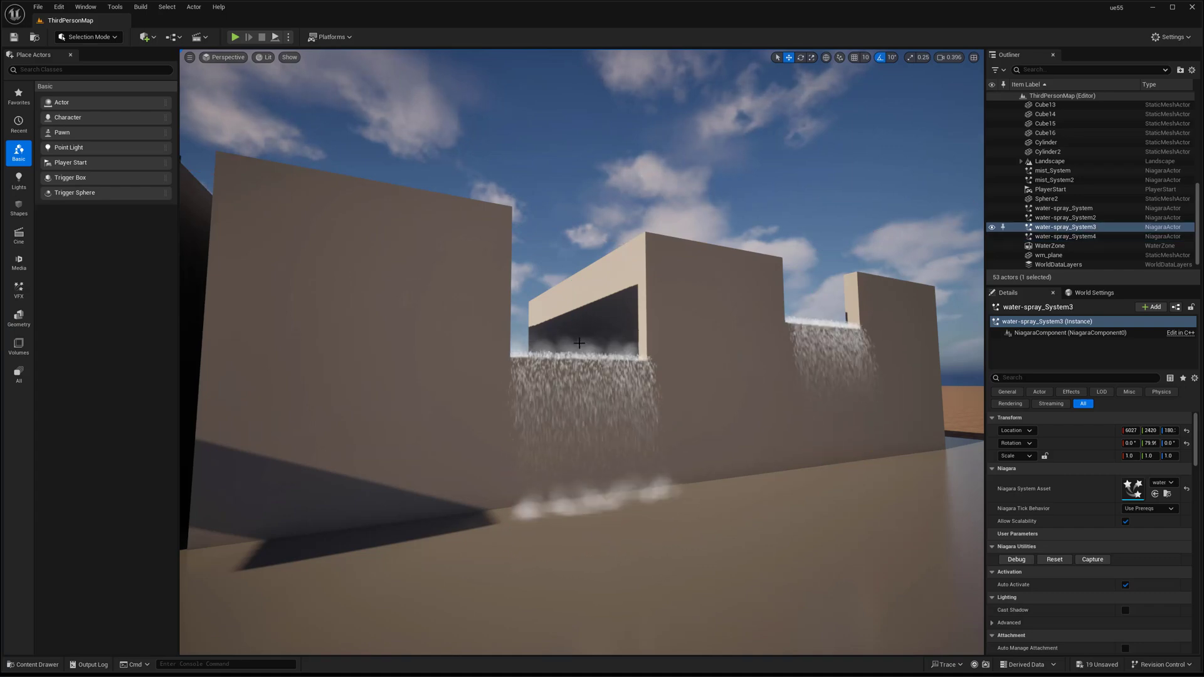
{"action": "left_click", "coordinate": [584, 342]}
{"action": "left_click", "coordinate": [613, 498], "text": "ctrl"}
{"action": "key", "text": "d"}
{"action": "right_click_drag", "start_coordinate": [613, 497], "coordinate": [594, 499]}
{"action": "left_click_drag", "start_coordinate": [474, 474], "coordinate": [827, 468], "text": "alt"}
{"action": "right_click_drag", "start_coordinate": [827, 468], "coordinate": [837, 462]}
{"action": "key", "text": "d"}
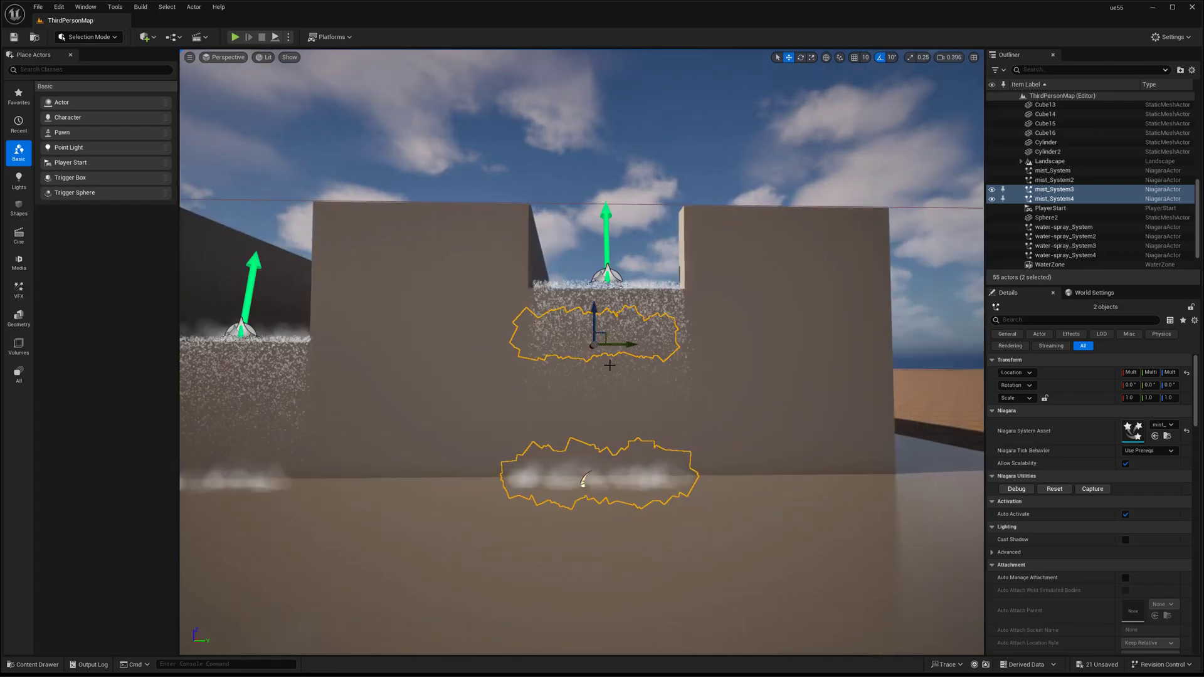
Raise only the upper mist copy to the crest of the second waterfall
{"action": "left_click", "coordinate": [615, 482], "text": "ctrl"}
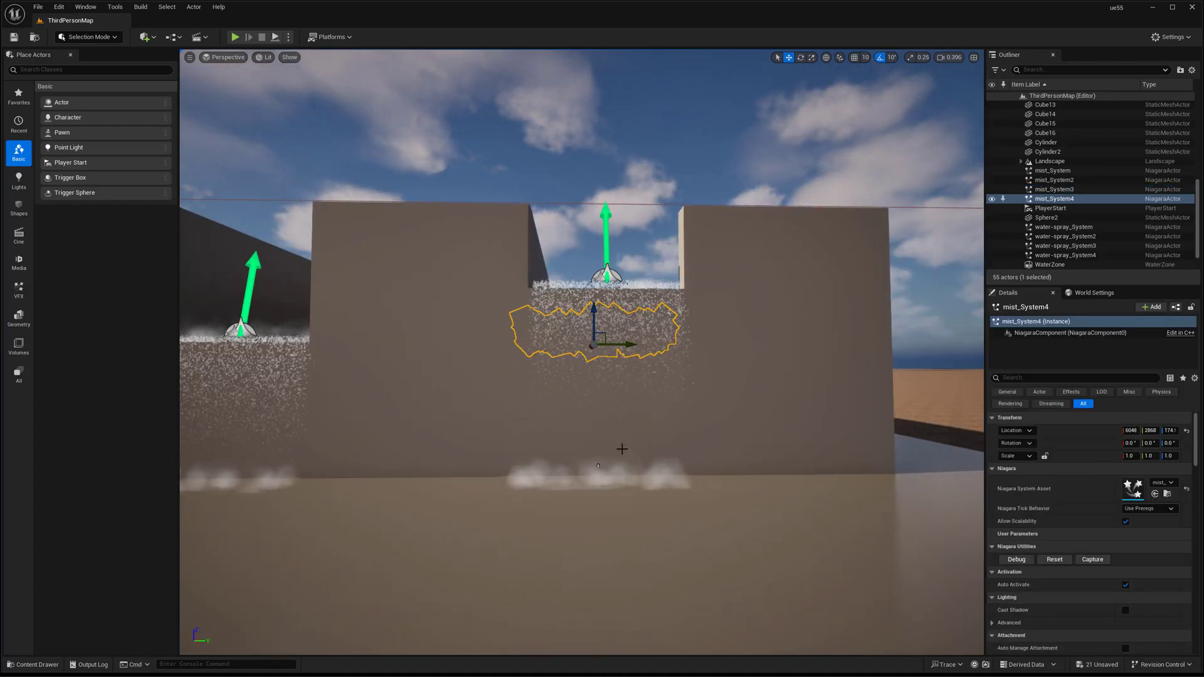
{"action": "key", "text": "e"}
{"action": "right_click_drag", "start_coordinate": [609, 266], "coordinate": [645, 307]}
{"action": "key", "text": "a"}
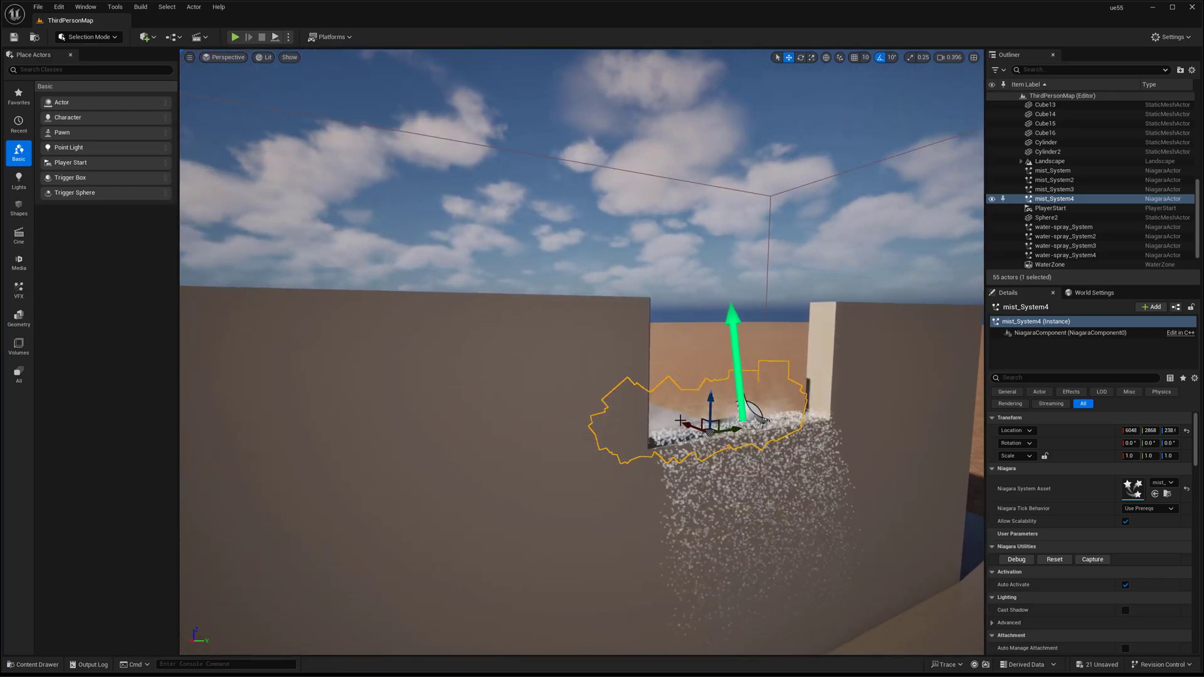
Fine-tune the raised mist's horizontal position so it covers the second waterfall's crest
{"action": "left_click_drag", "start_coordinate": [689, 427], "coordinate": [714, 435]}
{"action": "key", "text": "g"}
{"action": "key", "text": "q"}
{"action": "right_click_drag", "start_coordinate": [805, 421], "coordinate": [650, 404]}
{"action": "key", "text": "s"}
{"action": "key", "text": "w"}
{"action": "left_click_drag", "start_coordinate": [685, 378], "coordinate": [683, 401]}
{"action": "key", "text": "g"}
{"action": "key", "text": "w"}
{"action": "right_click_drag", "start_coordinate": [683, 400], "coordinate": [642, 377]}
{"action": "key", "text": "s"}
{"action": "key", "text": "g"}
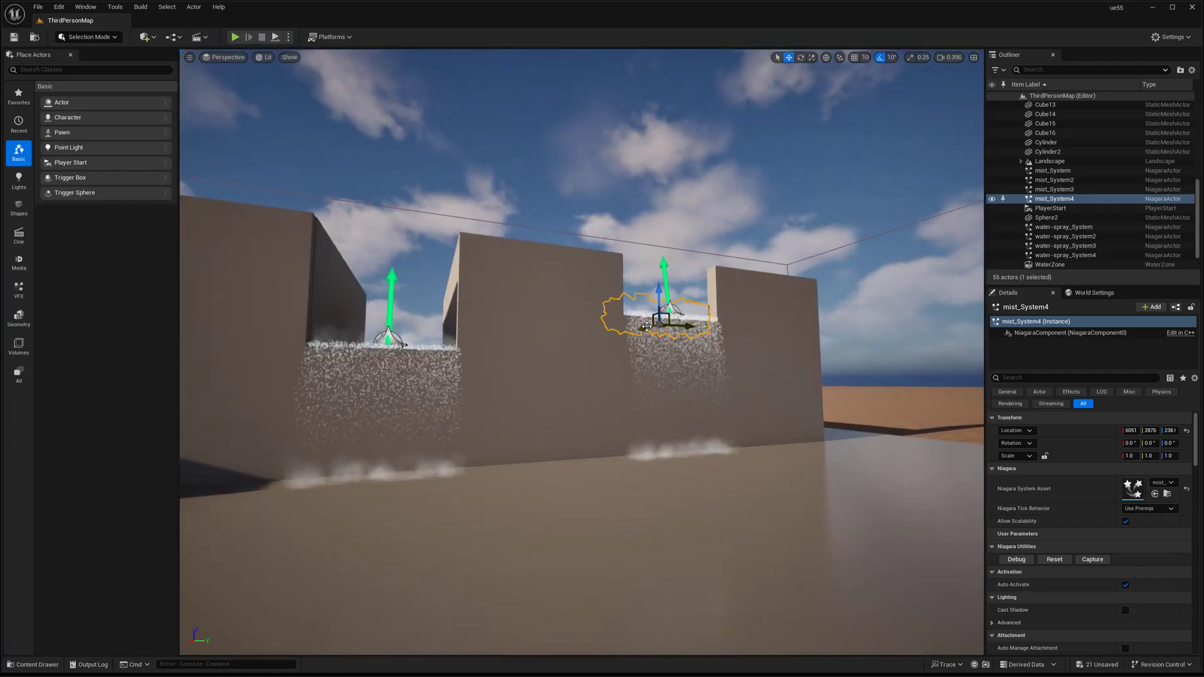
Duplicate the side wall behind the first opening and place the copy behind the second opening's far edge
{"action": "left_click", "coordinate": [717, 304]}
{"action": "left_click", "coordinate": [467, 326]}
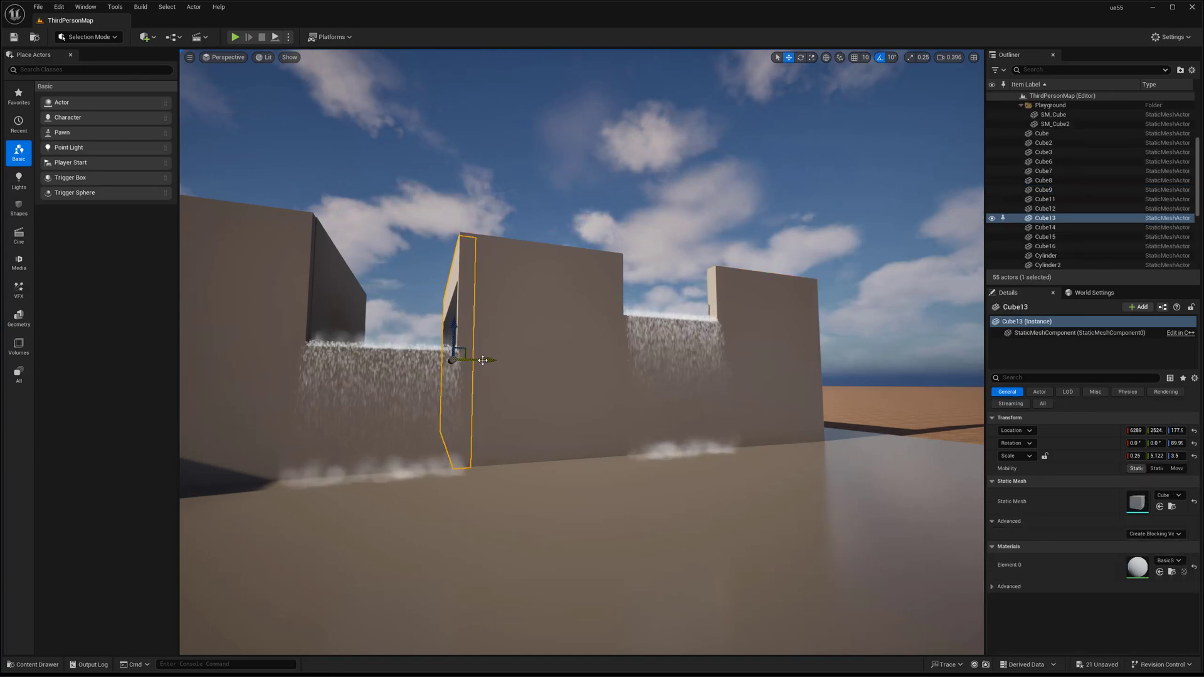
{"action": "left_click_drag", "start_coordinate": [482, 360], "coordinate": [652, 361], "text": "alt"}
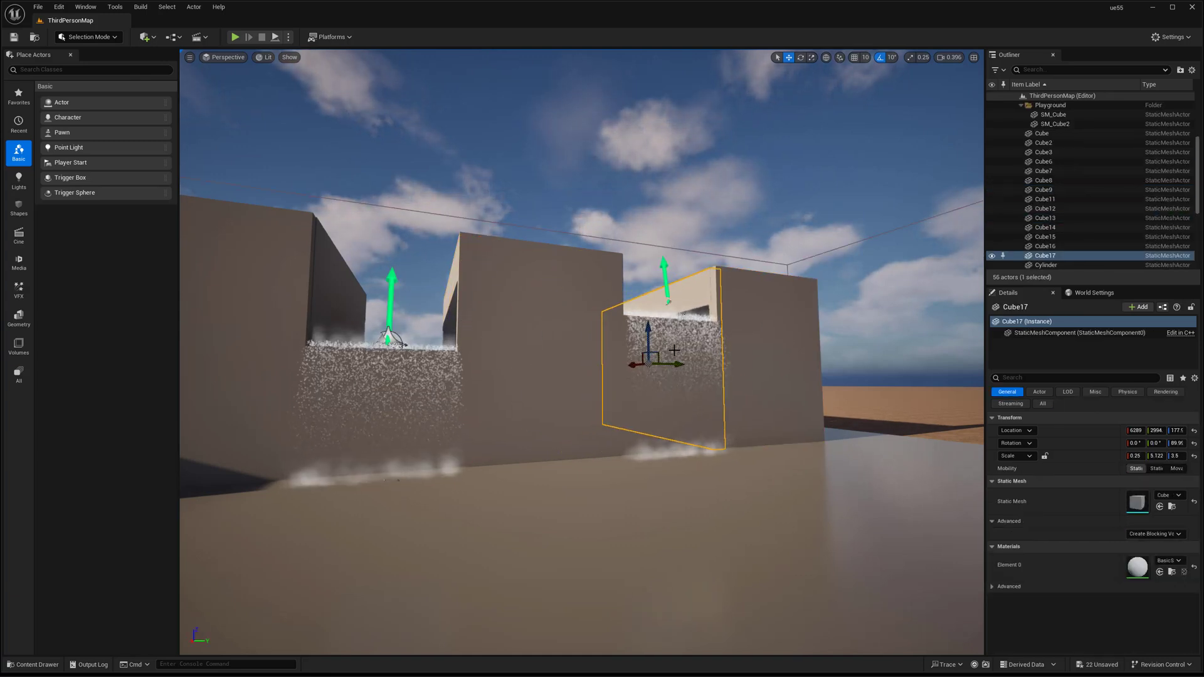
{"action": "key", "text": "g"}
{"action": "key", "text": "w"}
{"action": "right_click_drag", "start_coordinate": [725, 360], "coordinate": [726, 360]}
{"action": "key", "text": "a"}
{"action": "key", "text": "d"}
Duplicate the water-spray_System2 asset in NewFolder
{"action": "left_click", "coordinate": [45, 666]}
{"action": "left_click", "coordinate": [453, 556]}
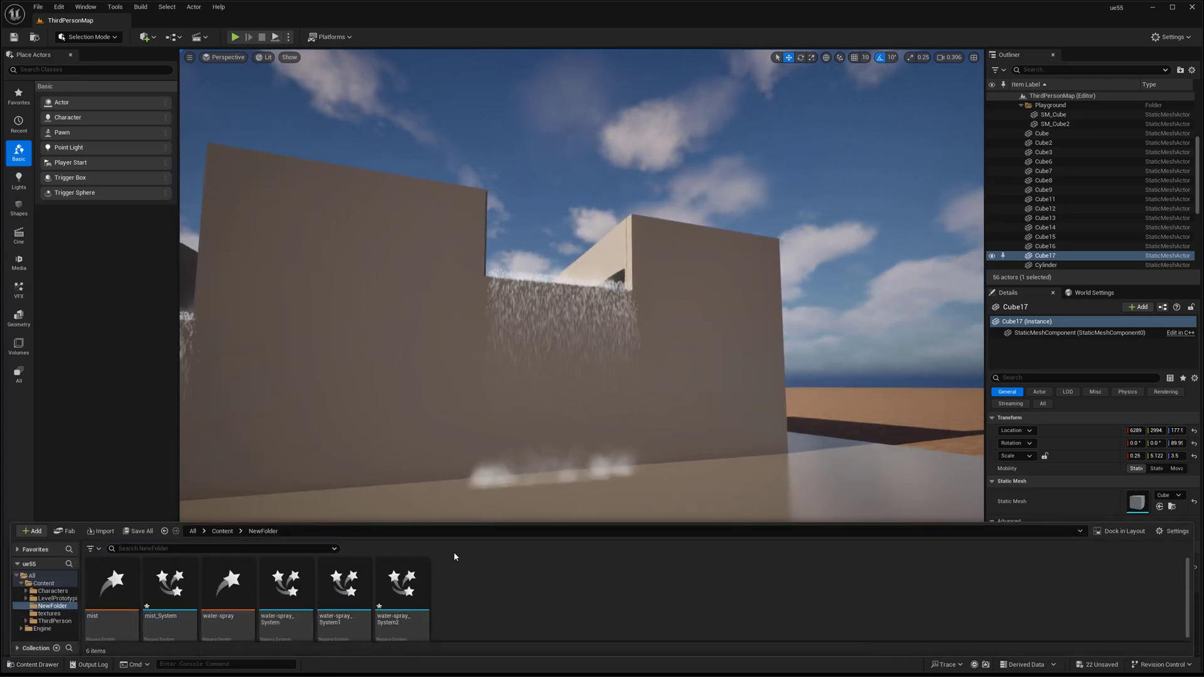
{"action": "right_click_drag", "start_coordinate": [294, 355], "coordinate": [294, 355]}
{"action": "key", "text": "s"}
{"action": "key", "text": "a"}
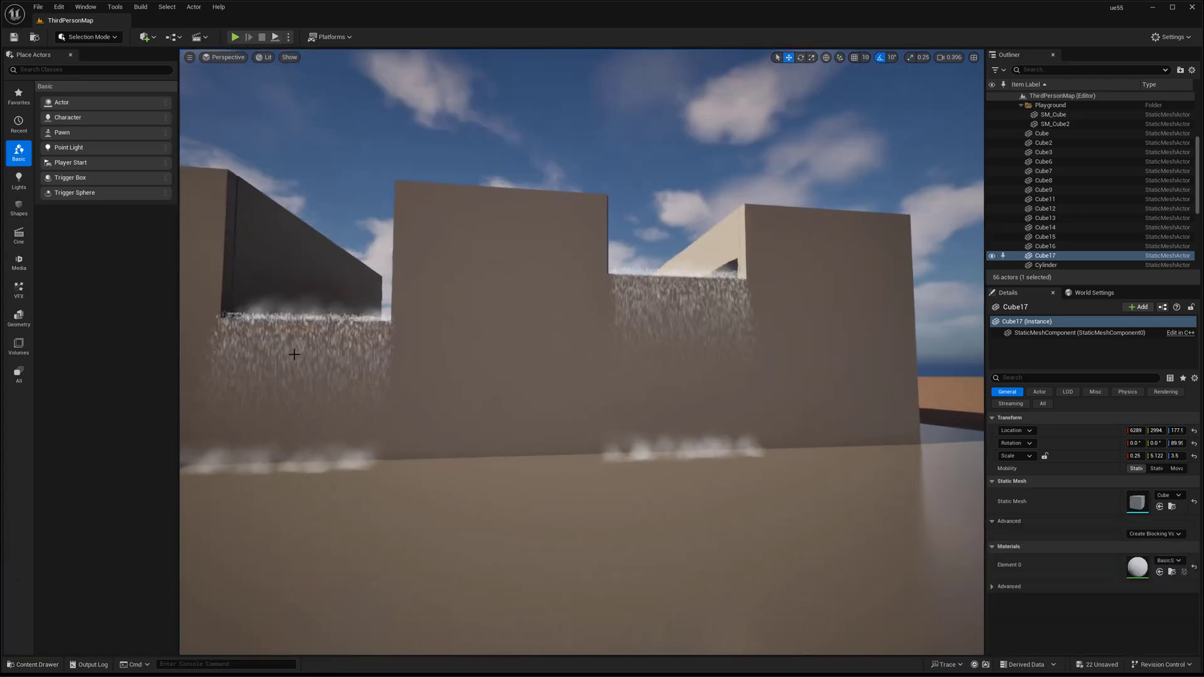
{"action": "left_click", "coordinate": [19, 663]}
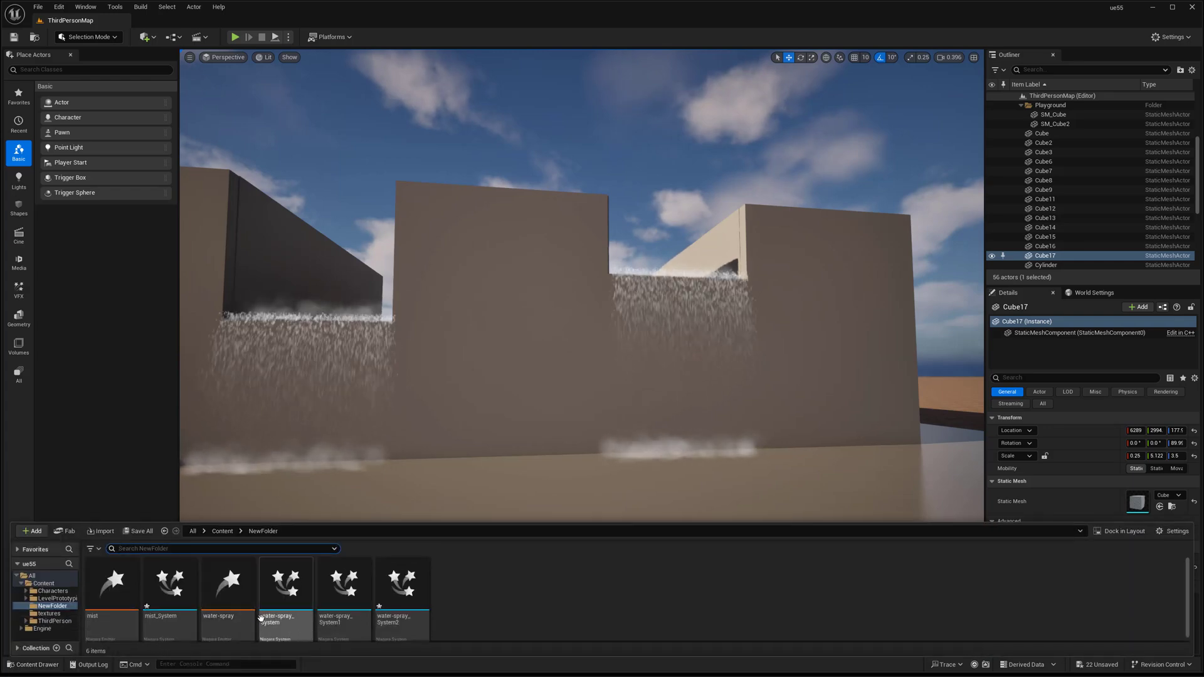
{"action": "right_click", "coordinate": [408, 589]}
{"action": "mouse_move", "coordinate": [439, 437]}
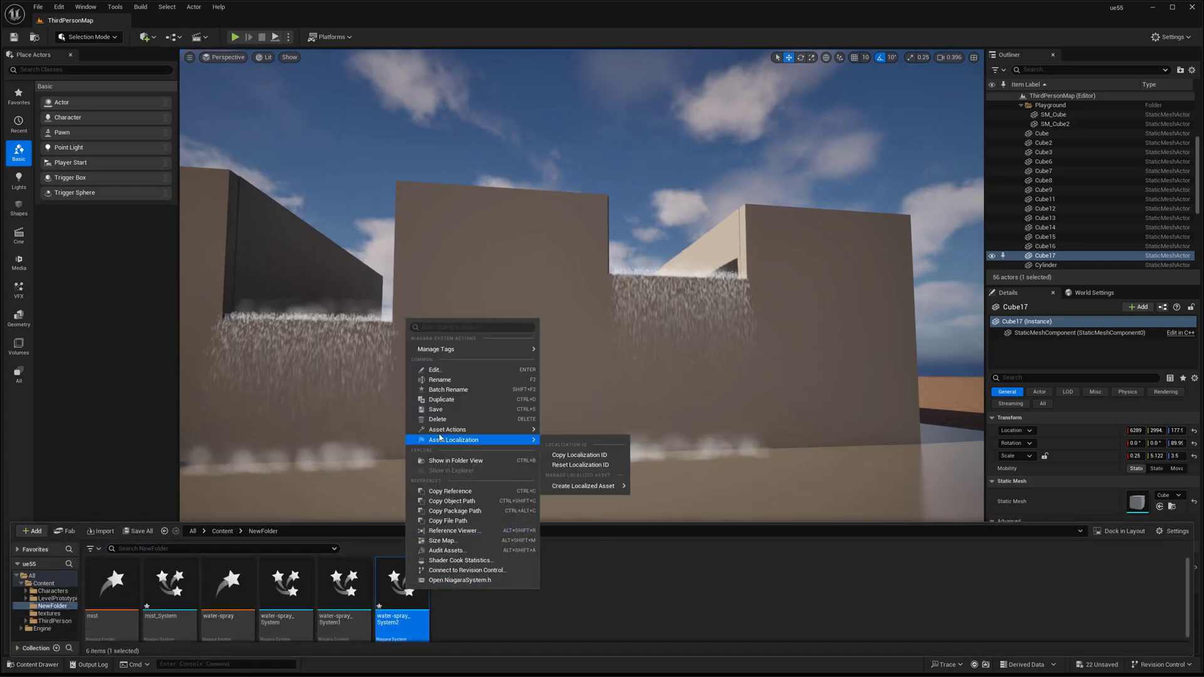
{"action": "left_click", "coordinate": [440, 400]}
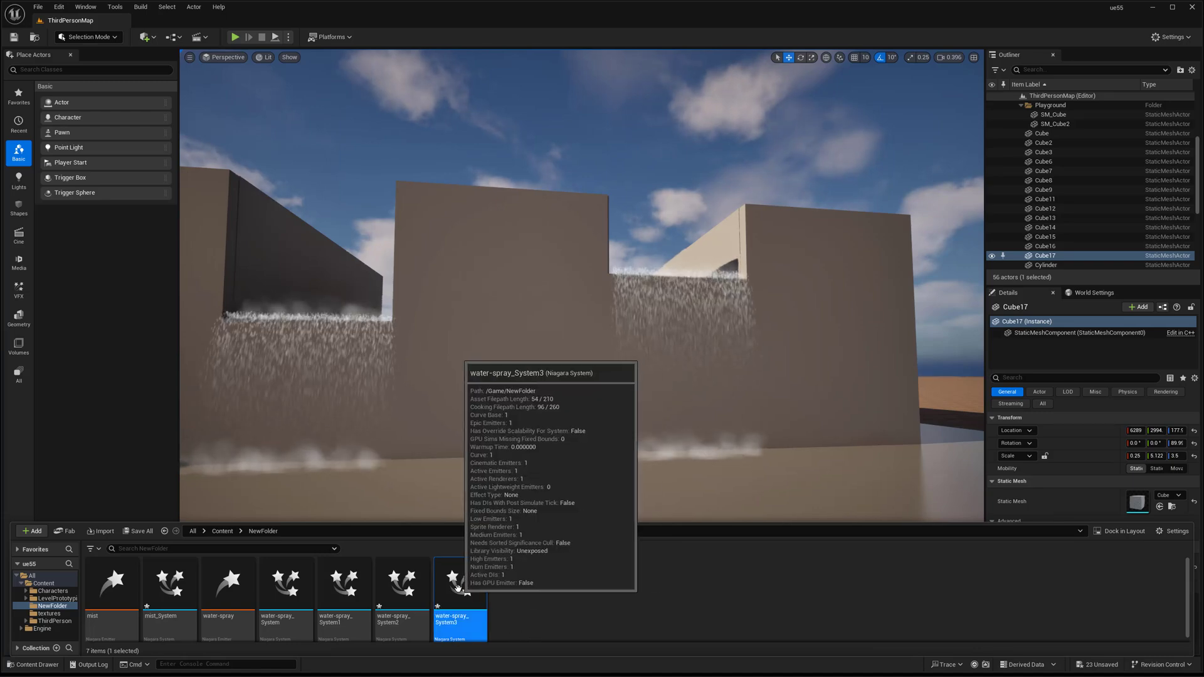
Assign water-spray_System3 as the Niagara System Asset of the second waterfall's water spray
{"action": "left_click", "coordinate": [663, 312]}
{"action": "key", "text": "g"}
{"action": "left_click", "coordinate": [633, 313]}
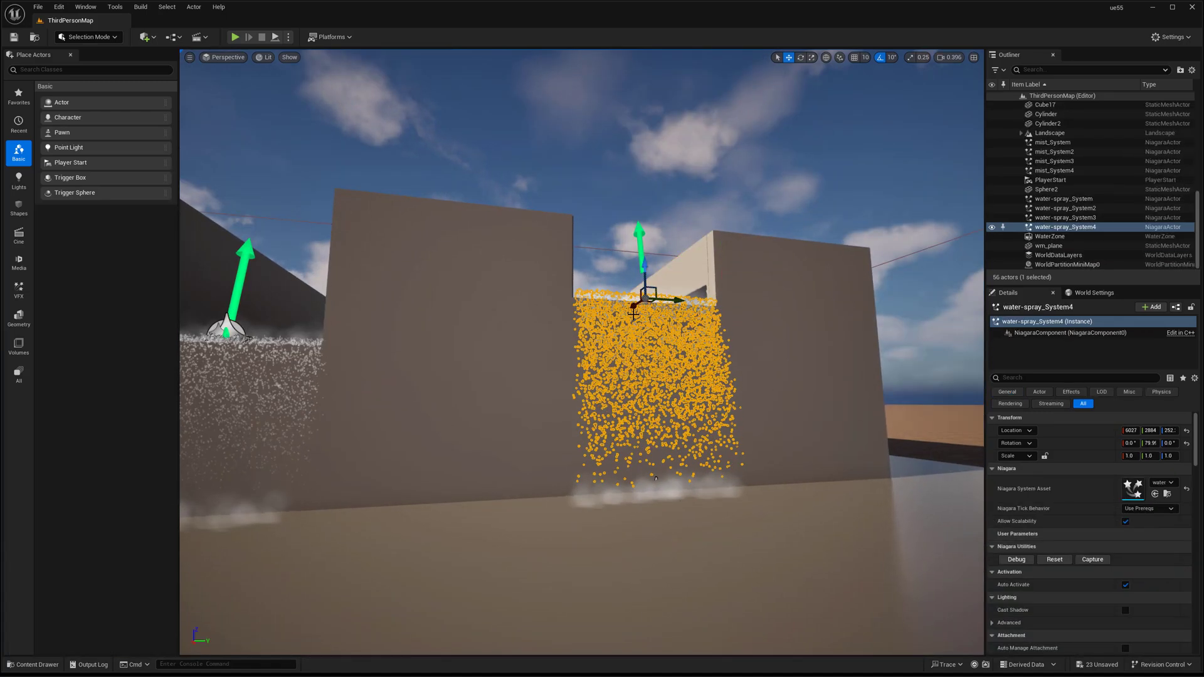
{"action": "key", "text": "g"}
{"action": "left_click", "coordinate": [38, 665]}
{"action": "mouse_move", "coordinate": [461, 596]}
{"action": "left_mouse_down"}
{"action": "mouse_move", "coordinate": [718, 472]}
{"action": "mouse_move", "coordinate": [1133, 487]}
{"action": "left_mouse_up"}
Open water-spray_System3 and narrow the Shape Location box's Y size so the stream covers only part of the opening
{"action": "right_click_drag", "start_coordinate": [742, 435], "coordinate": [759, 435]}
{"action": "key", "text": "s"}
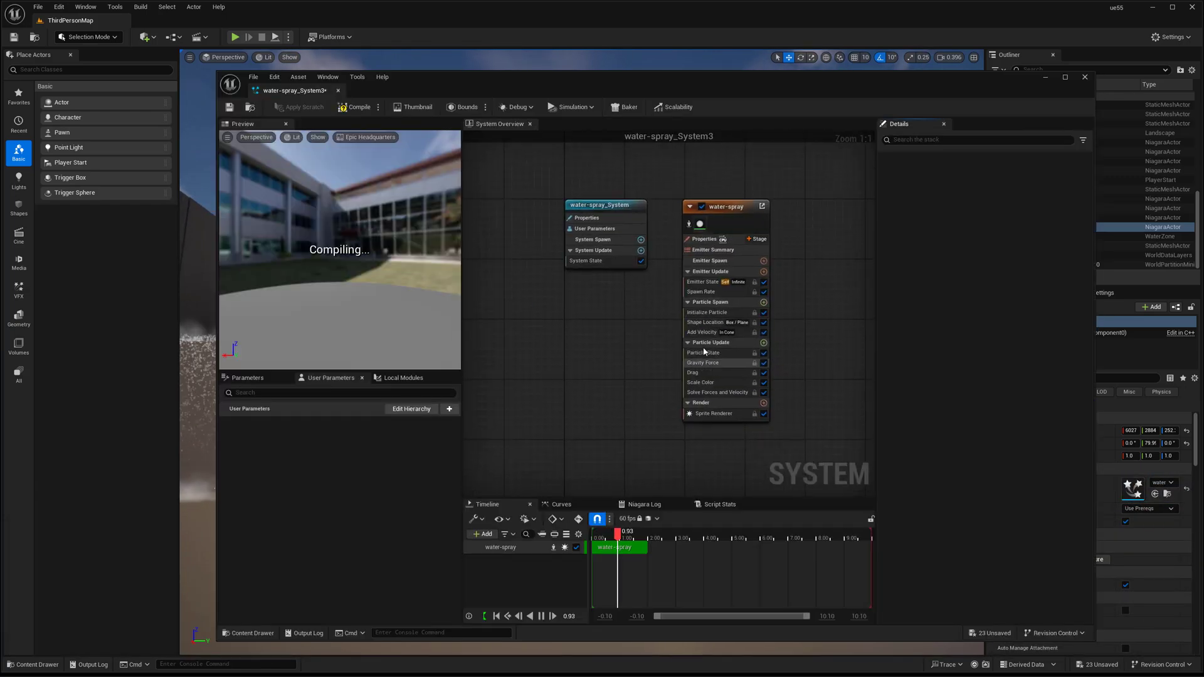
{"action": "right_click_drag", "start_coordinate": [657, 338], "coordinate": [686, 356]}
{"action": "left_click", "coordinate": [747, 336]}
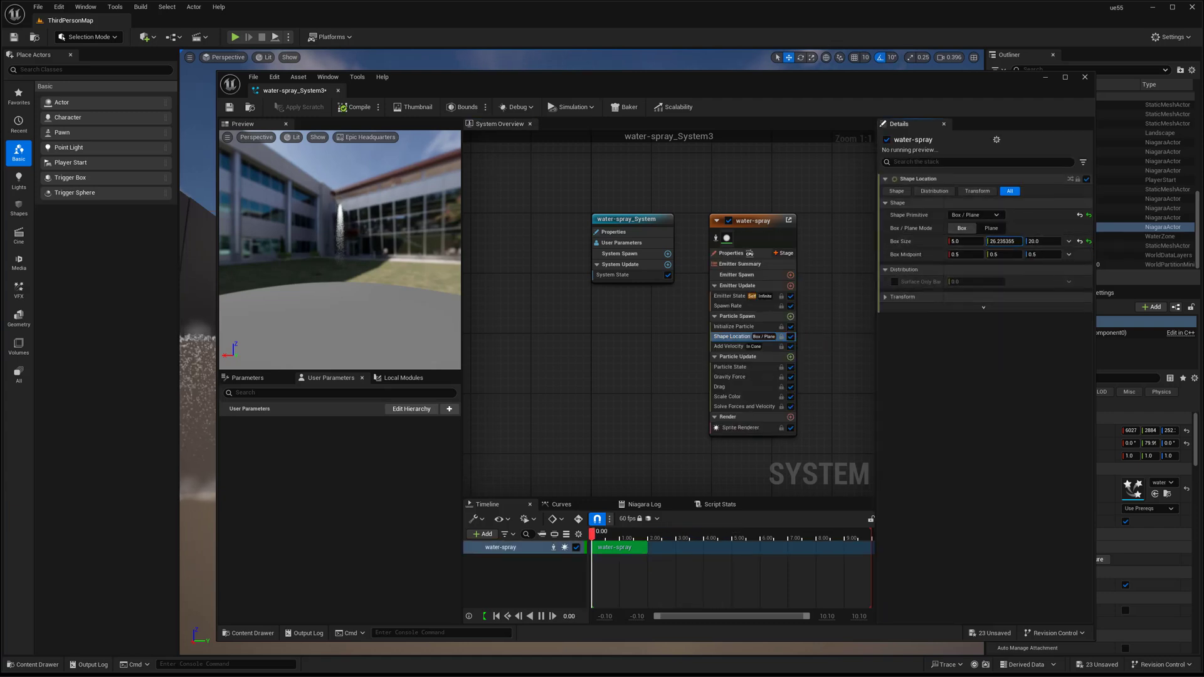
{"action": "mouse_move", "coordinate": [451, 81]}
{"action": "left_mouse_down"}
{"action": "mouse_move", "coordinate": [464, 464]}
{"action": "mouse_move", "coordinate": [502, 287]}
{"action": "left_mouse_up"}
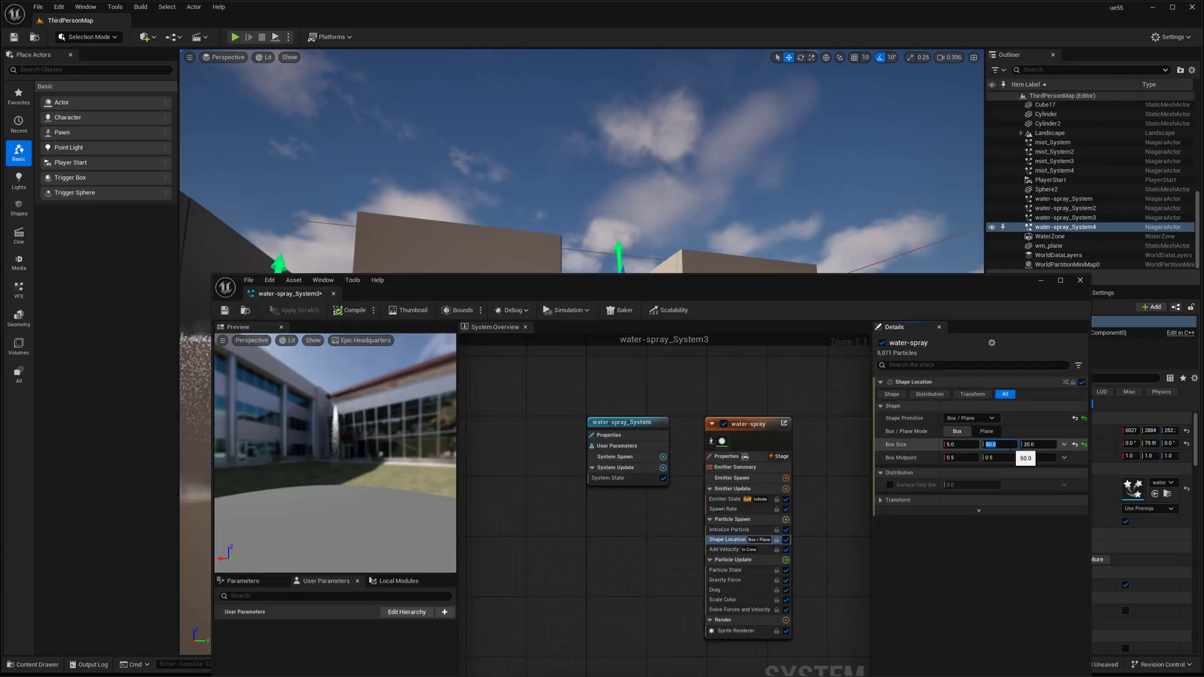
{"action": "left_click_drag", "start_coordinate": [663, 285], "coordinate": [650, 375]}
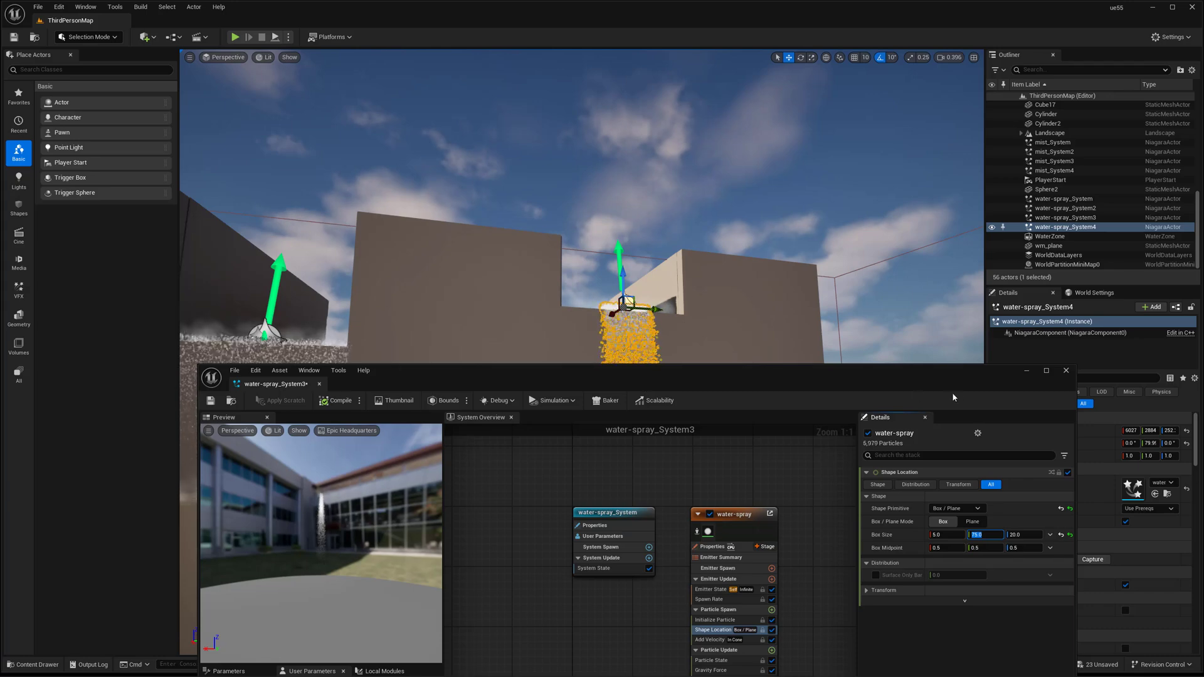
{"action": "left_click", "coordinate": [1065, 373]}
Reopen water-spray_System3, lengthen the particle lifetime in Initialize Particle with Lifetime Min at 0.75, and close the system
{"action": "right_click_drag", "start_coordinate": [749, 326], "coordinate": [751, 354]}
{"action": "key", "text": "g"}
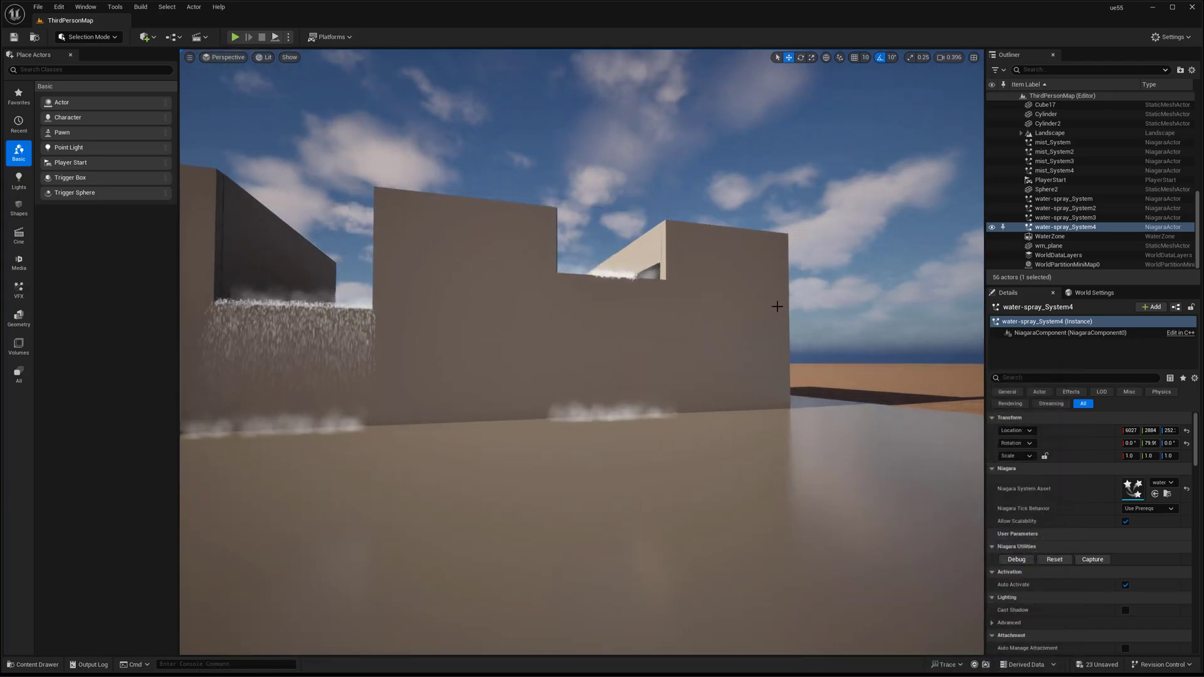
{"action": "right_click_drag", "start_coordinate": [777, 304], "coordinate": [822, 280]}
{"action": "scroll", "coordinate": [756, 301], "scroll_direction": "up", "scroll_amount": 2}
{"action": "key", "text": "g"}
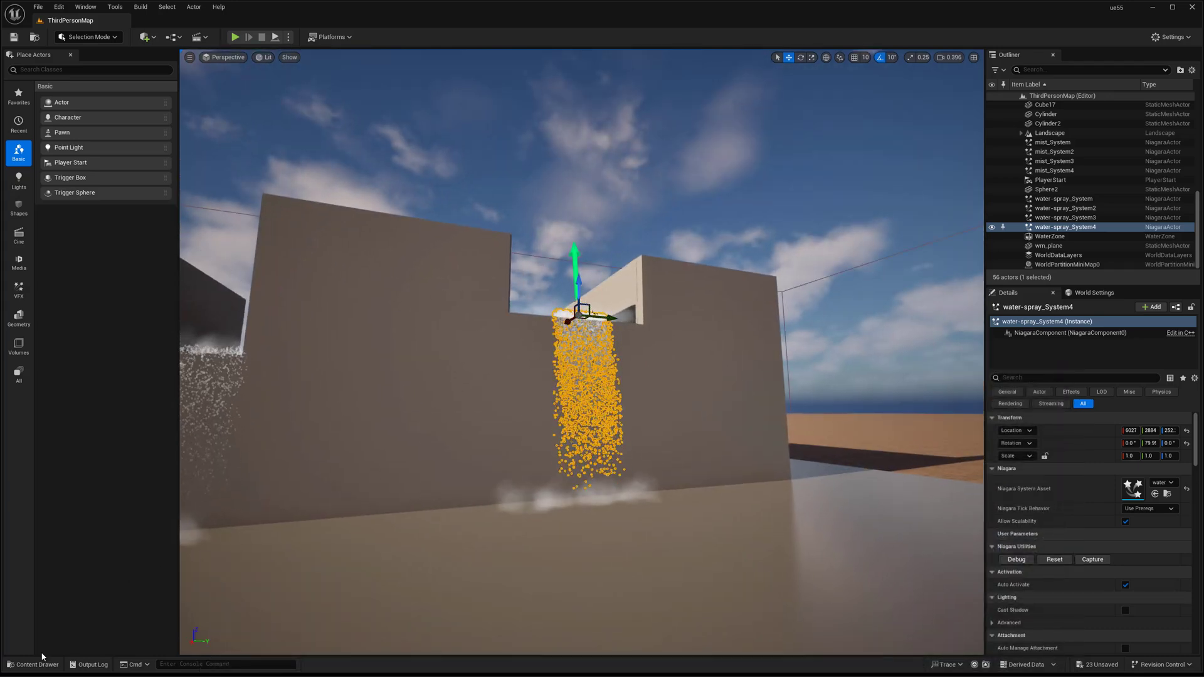
{"action": "left_click", "coordinate": [40, 663]}
{"action": "double_click", "coordinate": [453, 583]}
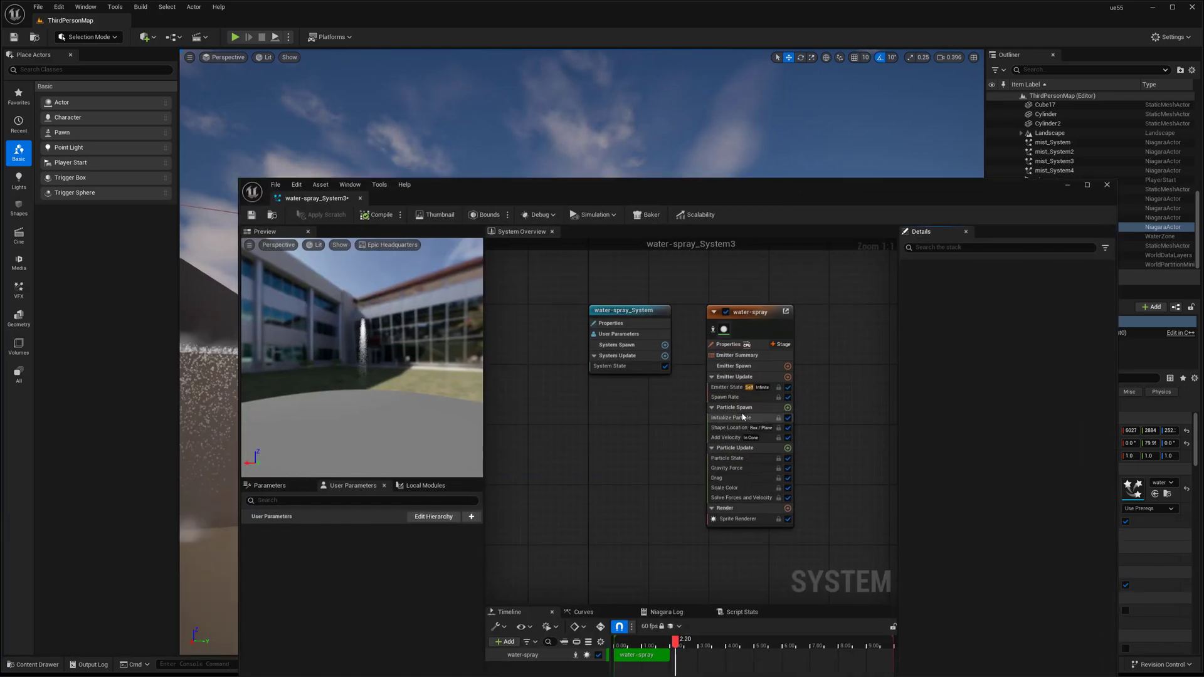
{"action": "left_click", "coordinate": [743, 417]}
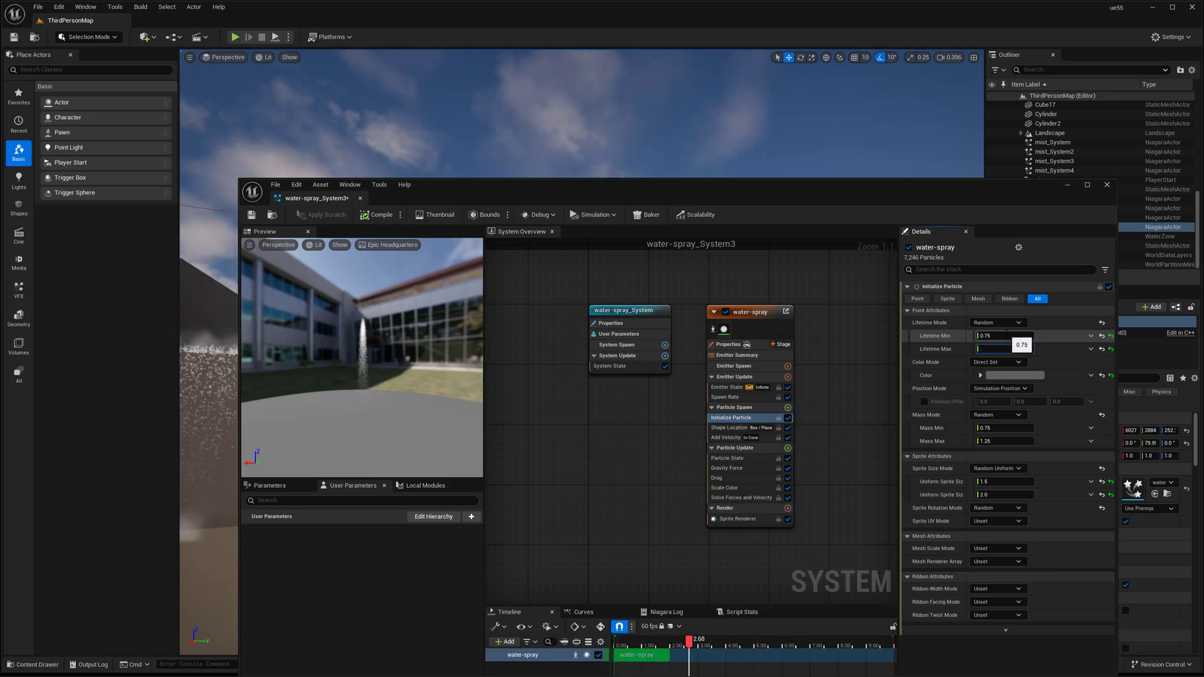
{"action": "left_click", "coordinate": [360, 198]}
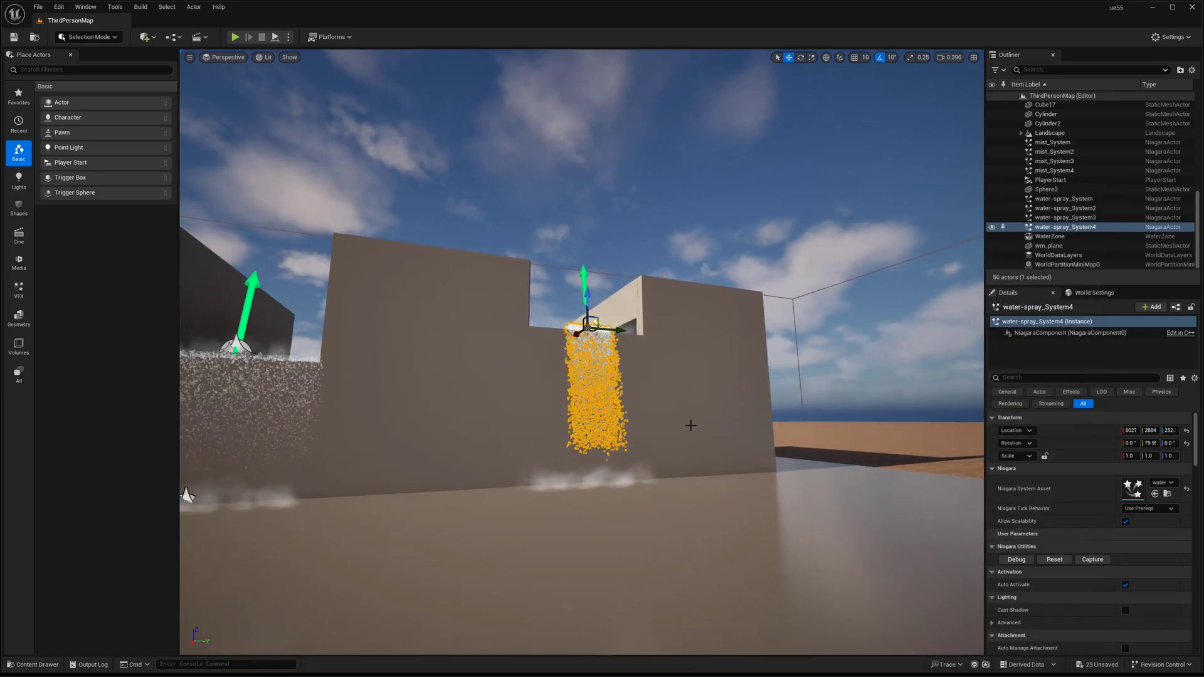
Examine the second waterfall's stream width and fall length, comparing it with and without game view
{"action": "mouse_move", "coordinate": [656, 429]}
{"action": "middle_mouse_down"}
{"action": "mouse_move", "coordinate": [652, 486]}
{"action": "mouse_move", "coordinate": [654, 435]}
{"action": "middle_mouse_up"}
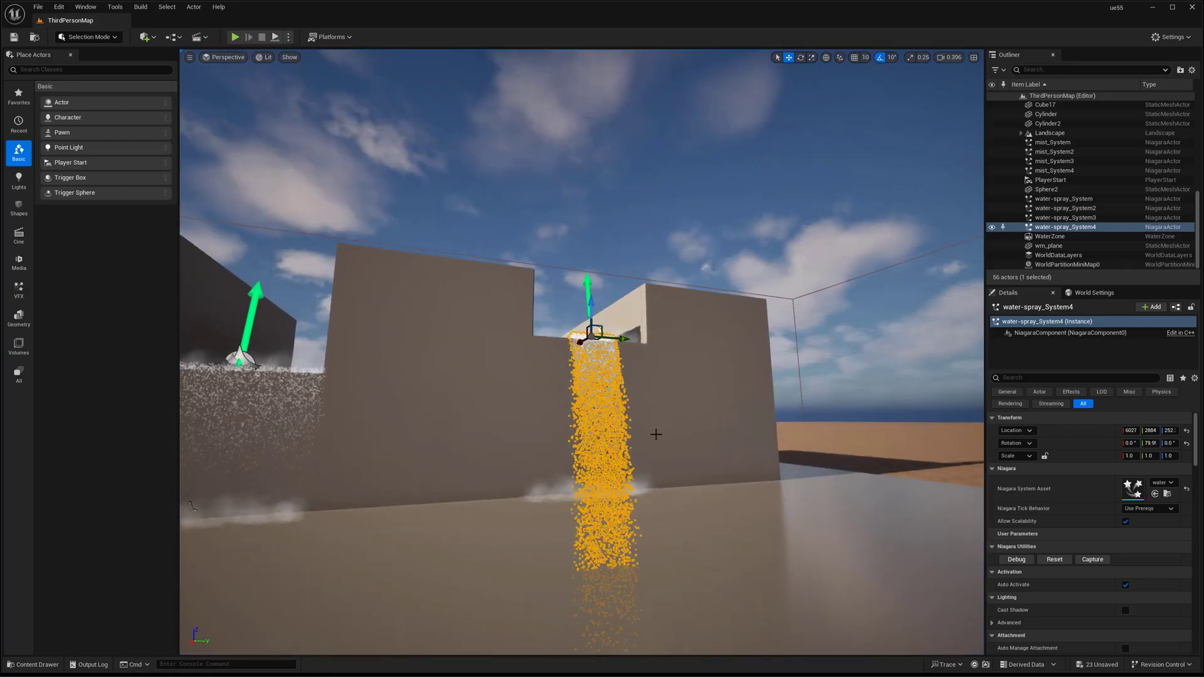
{"action": "scroll", "coordinate": [646, 440], "scroll_direction": "up", "scroll_amount": 3}
{"action": "key", "text": "g"}
{"action": "key", "text": "g"}
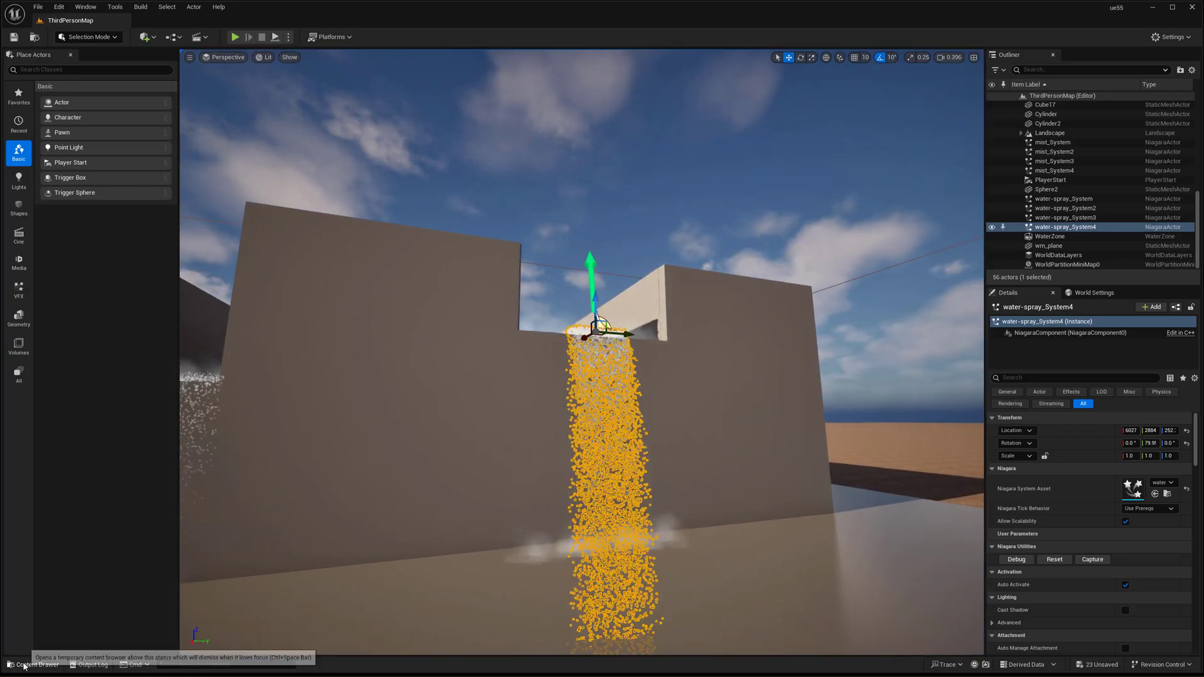
{"action": "key", "text": "g"}
{"action": "mouse_move", "coordinate": [422, 548]}
{"action": "right_mouse_down"}
{"action": "mouse_move", "coordinate": [385, 576]}
{"action": "mouse_move", "coordinate": [505, 498]}
{"action": "right_mouse_up"}
{"action": "key", "text": "g"}
Select the outer wall block with its adjoining side wall and move both inward to narrow the second opening
{"action": "left_click", "coordinate": [528, 493]}
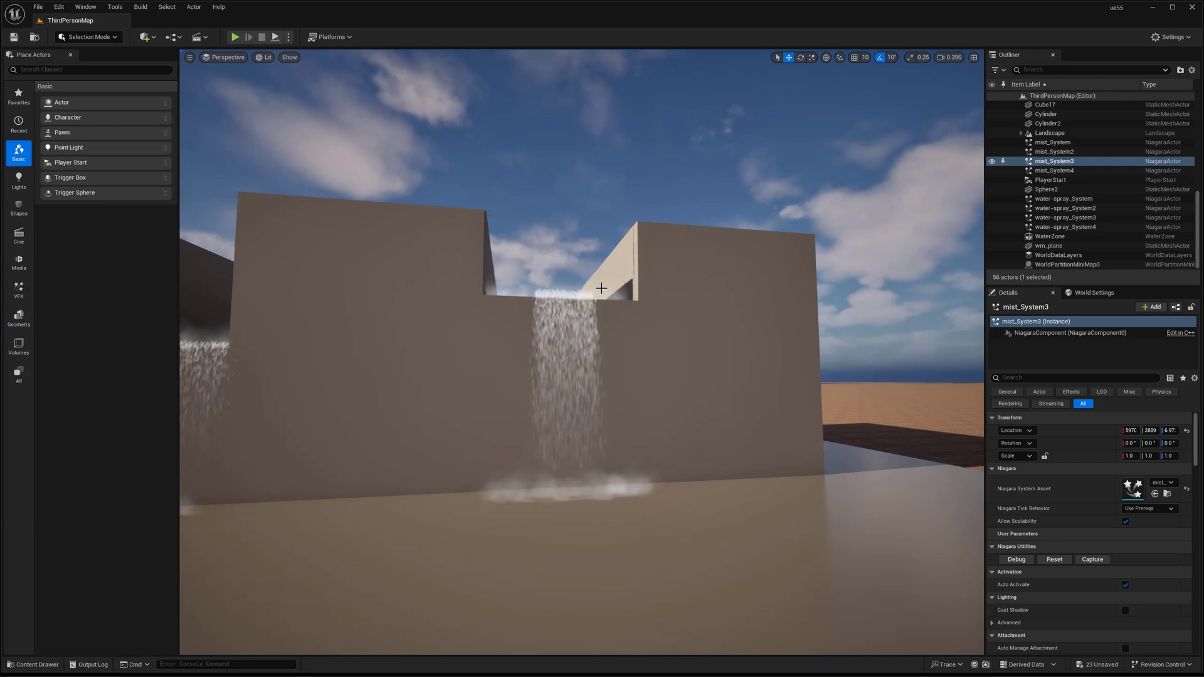
{"action": "left_click", "coordinate": [656, 286]}
{"action": "left_click", "coordinate": [595, 289], "text": "ctrl"}
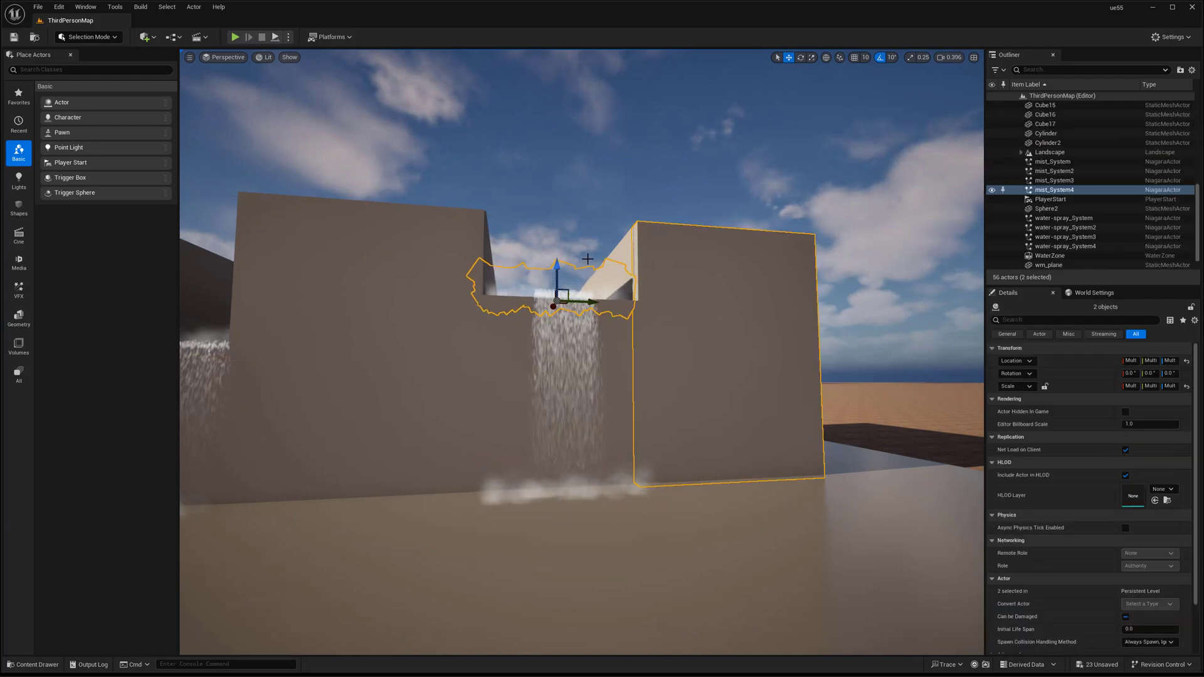
{"action": "left_click", "coordinate": [627, 256]}
{"action": "left_click", "coordinate": [668, 339], "text": "ctrl"}
{"action": "left_click_drag", "start_coordinate": [763, 353], "coordinate": [711, 355]}
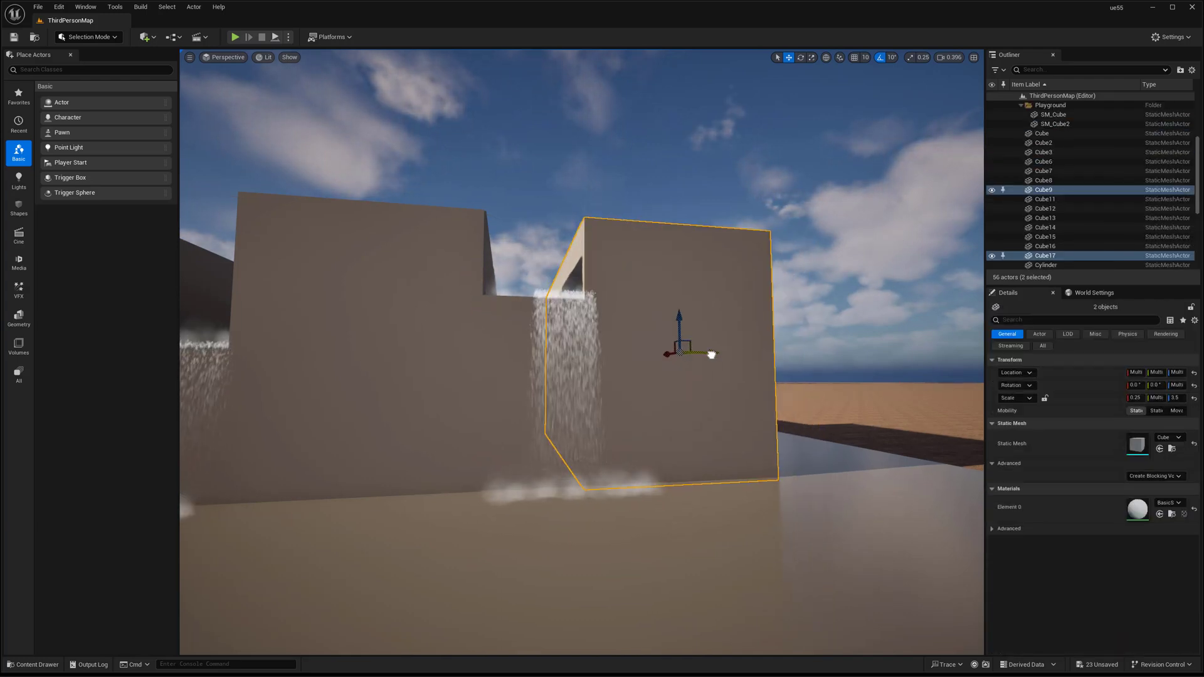
Move the inner side wall of the second opening inward so it sits against the edge of the narrow stream
{"action": "left_click", "coordinate": [484, 257]}
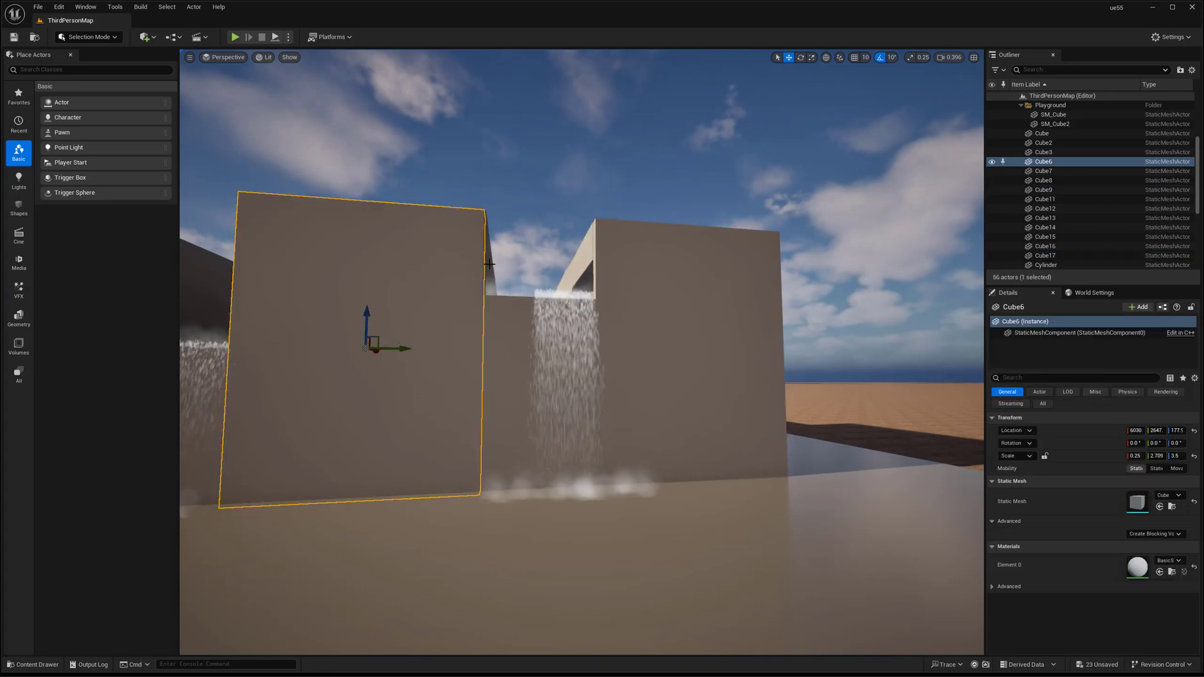
{"action": "left_click", "coordinate": [541, 304]}
{"action": "scroll", "coordinate": [543, 301], "scroll_direction": "down", "scroll_amount": 3}
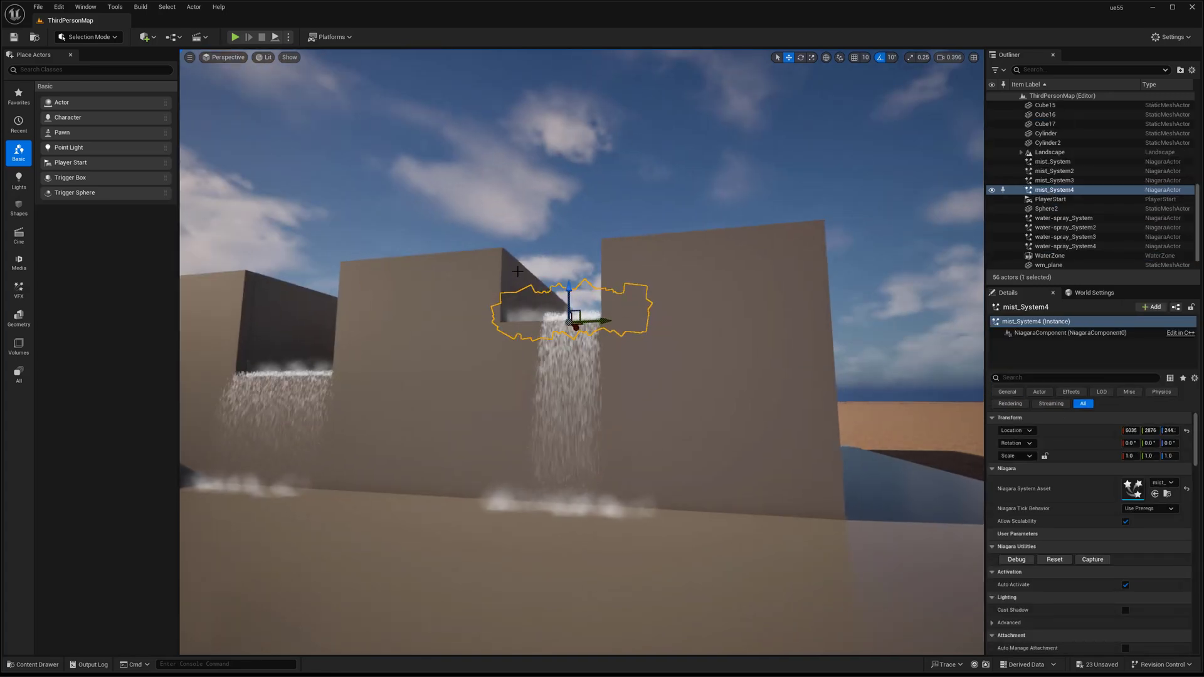
{"action": "left_click", "coordinate": [584, 315]}
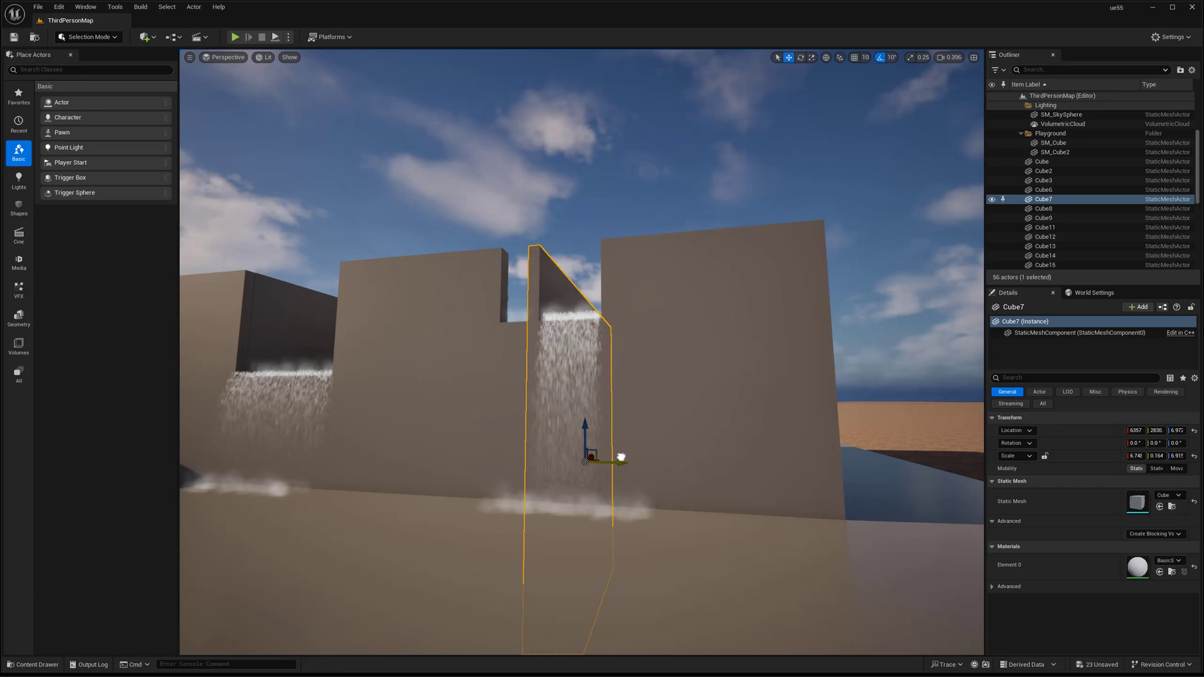
Shift the wall block between the two waterfalls toward the second stream and widen it to a Y scale of about 3.23
{"action": "left_click", "coordinate": [455, 290]}
{"action": "key", "text": "f"}
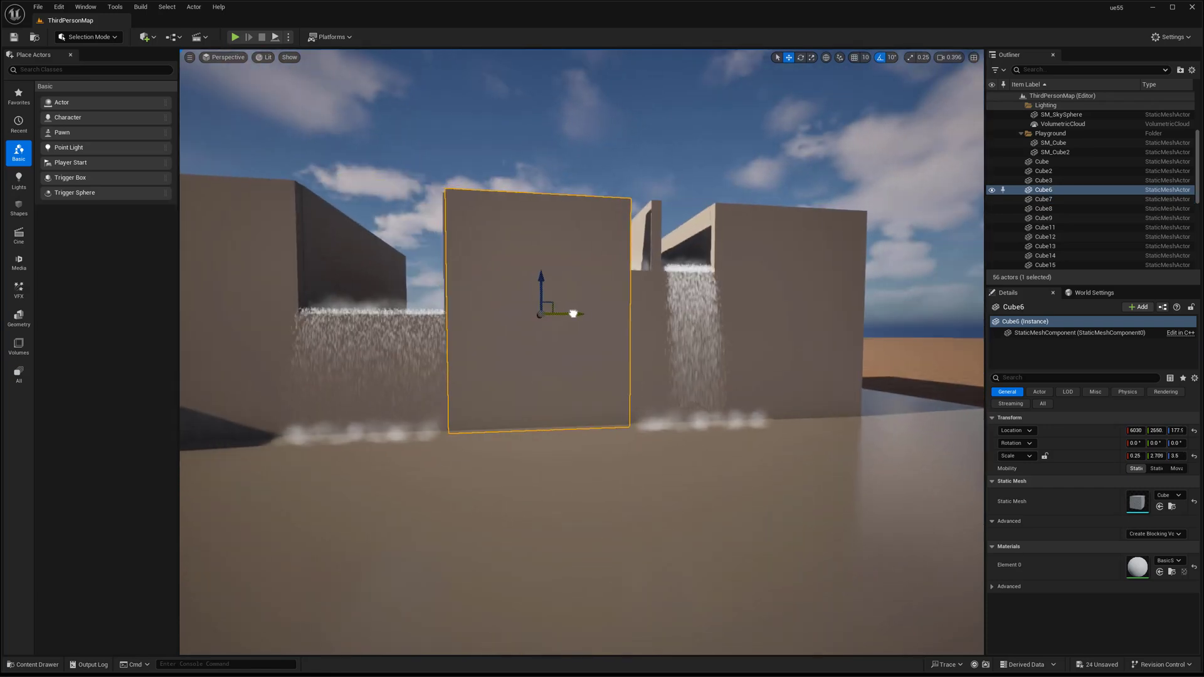
{"action": "key", "text": "r"}
{"action": "left_click_drag", "start_coordinate": [587, 312], "coordinate": [611, 314]}
{"action": "key", "text": "g"}
{"action": "key", "text": "w"}
{"action": "key", "text": "g"}
{"action": "mouse_move", "coordinate": [596, 312]}
{"action": "right_mouse_down"}
{"action": "mouse_move", "coordinate": [614, 305]}
{"action": "mouse_move", "coordinate": [608, 291]}
{"action": "right_mouse_up"}
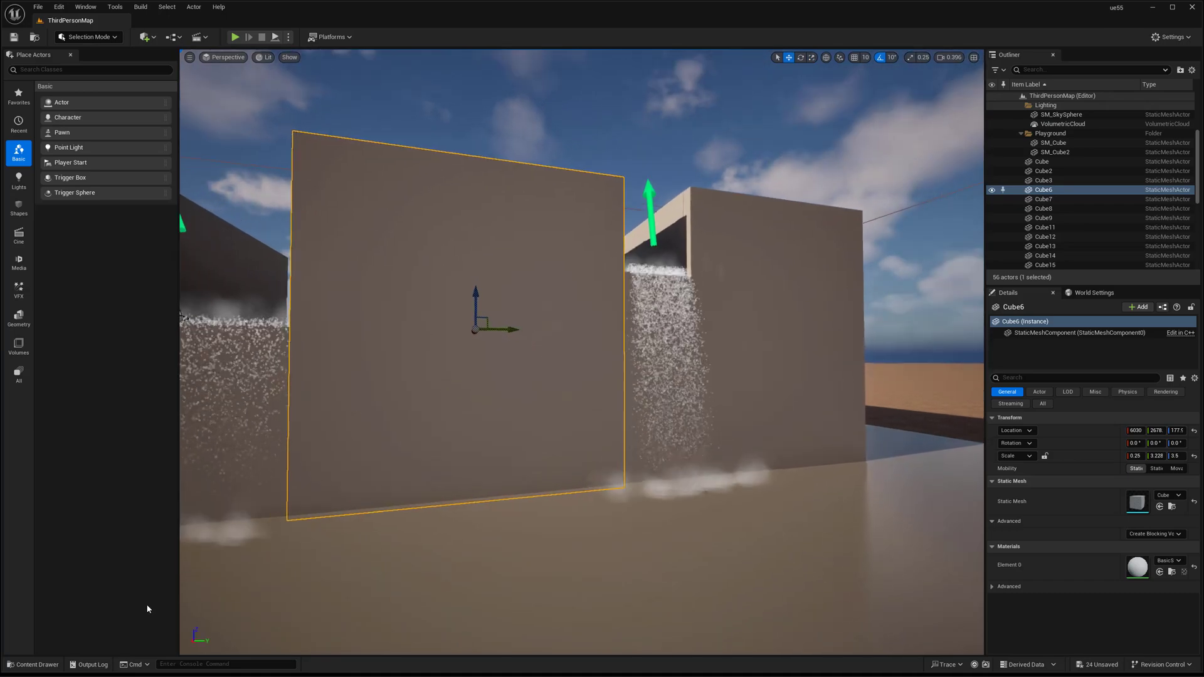
Open the second waterfall's water-spray_System3, darken the Initialize Particle color to a value of 0.026042, and close the system
{"action": "left_click", "coordinate": [35, 664]}
{"action": "left_click", "coordinate": [659, 273]}
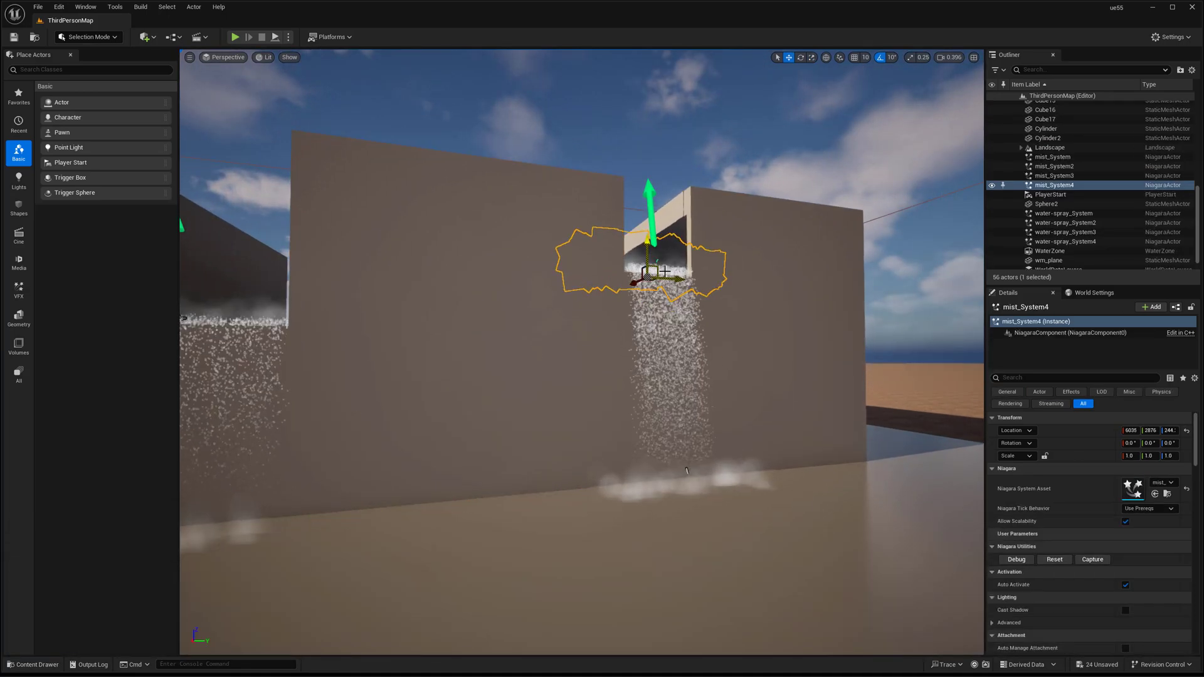
{"action": "left_click", "coordinate": [687, 476]}
{"action": "double_click", "coordinate": [1130, 488]}
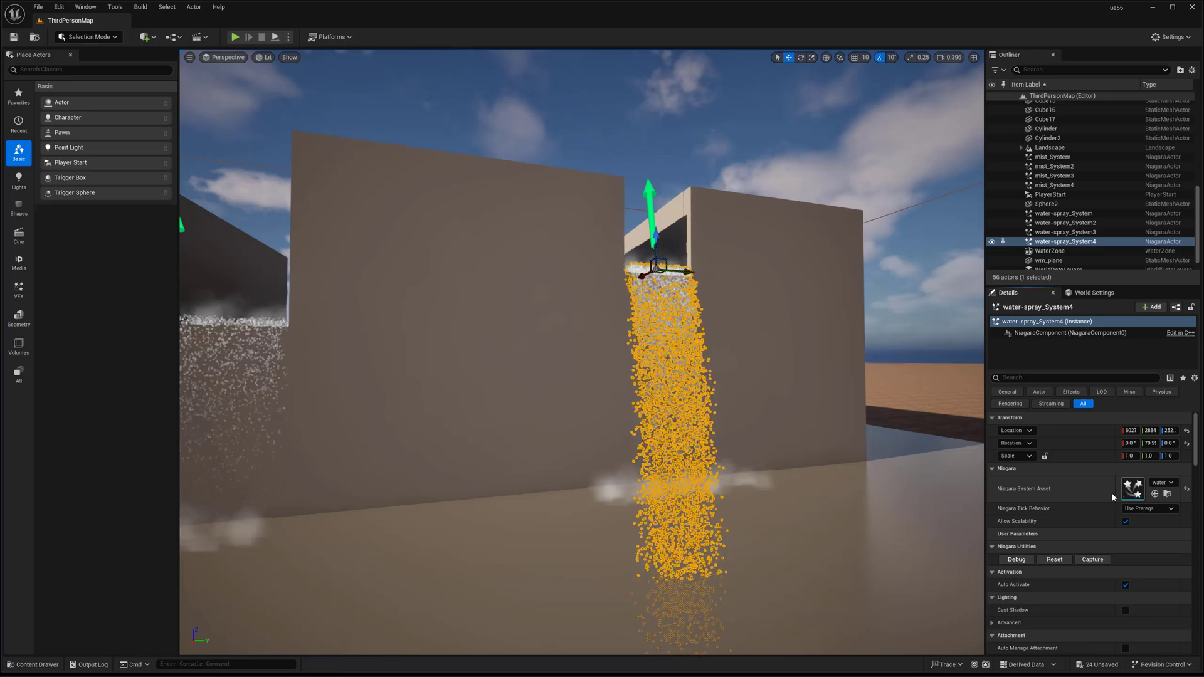
{"action": "left_click", "coordinate": [746, 487]}
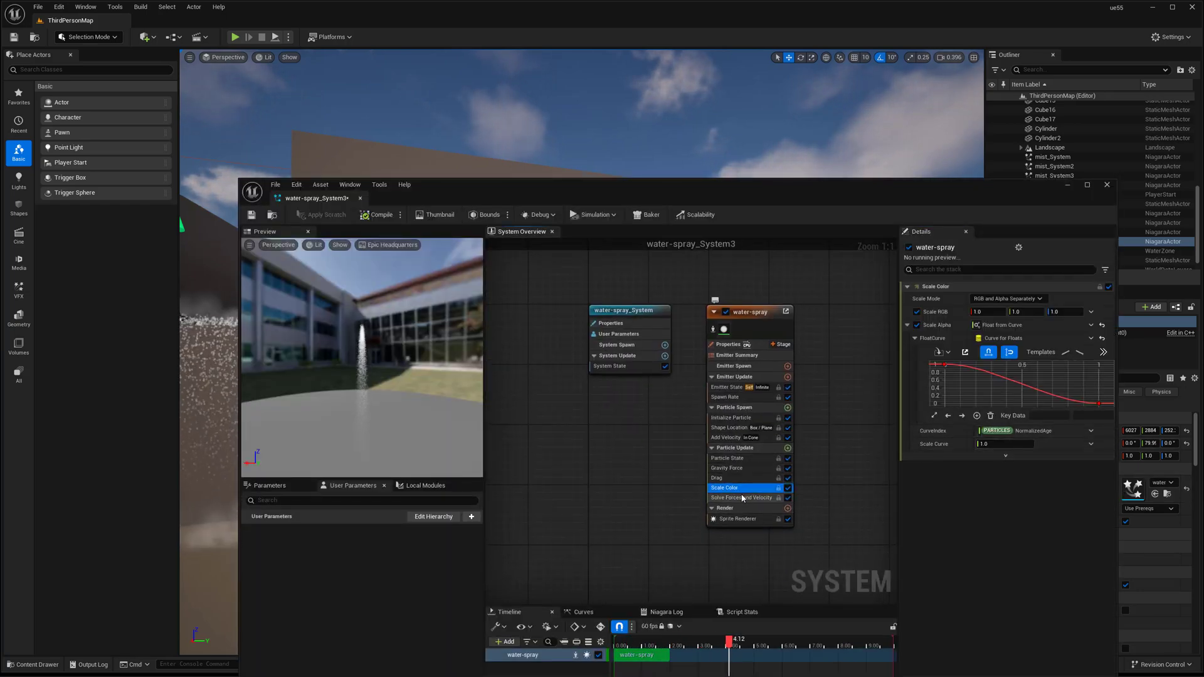
{"action": "right_click_drag", "start_coordinate": [677, 433], "coordinate": [632, 437]}
{"action": "left_click", "coordinate": [688, 419]}
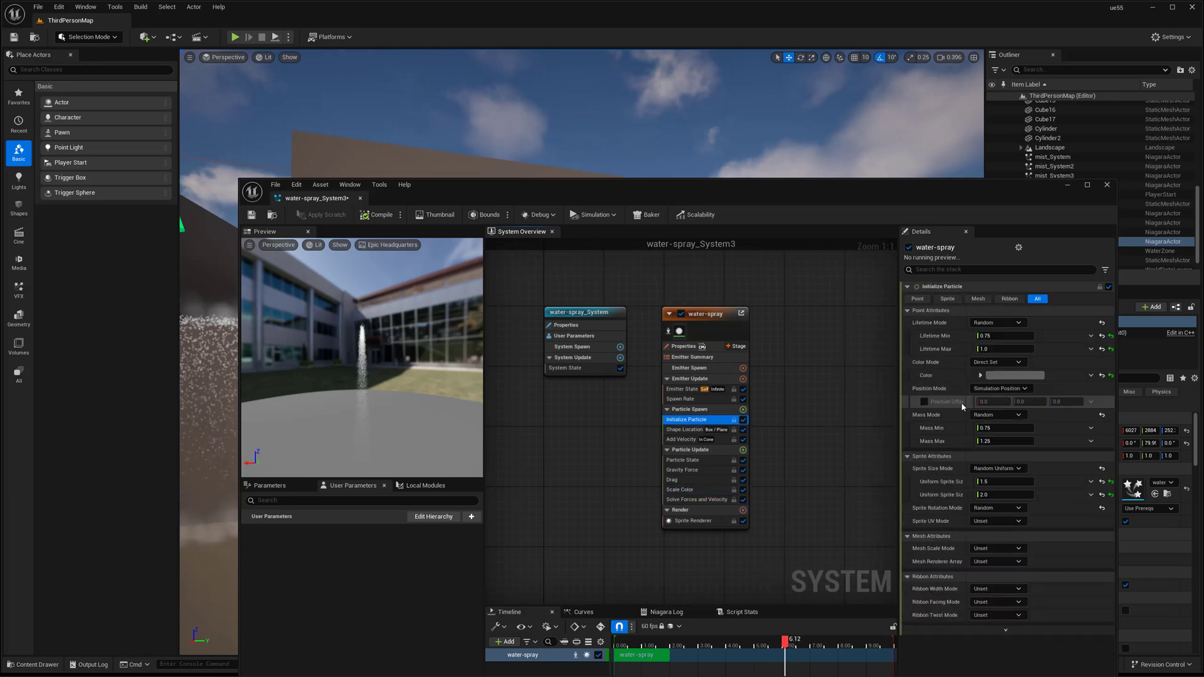
{"action": "left_click", "coordinate": [1014, 374]}
{"action": "left_click_drag", "start_coordinate": [1135, 498], "coordinate": [1137, 504]}
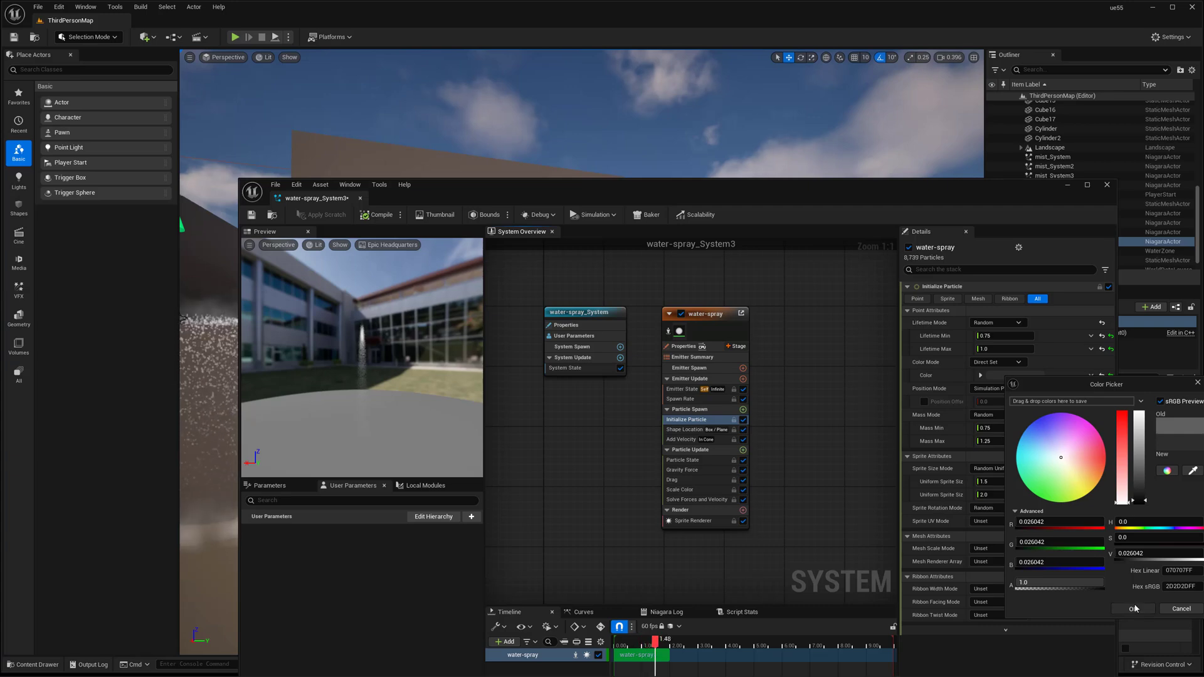
{"action": "left_click", "coordinate": [1134, 608]}
{"action": "left_click", "coordinate": [361, 199]}
Examine the recolored second waterfall in game view, close up and from farther back beside the first one
{"action": "scroll", "coordinate": [700, 341], "scroll_direction": "down", "scroll_amount": 5}
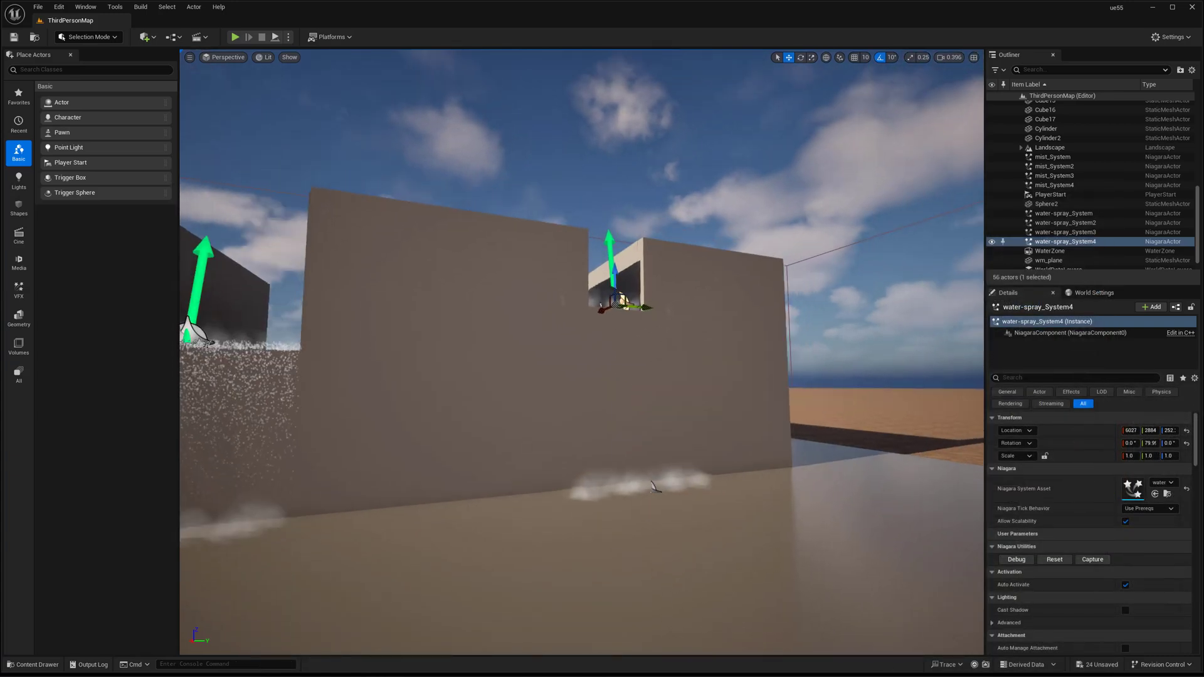
{"action": "key", "text": "g"}
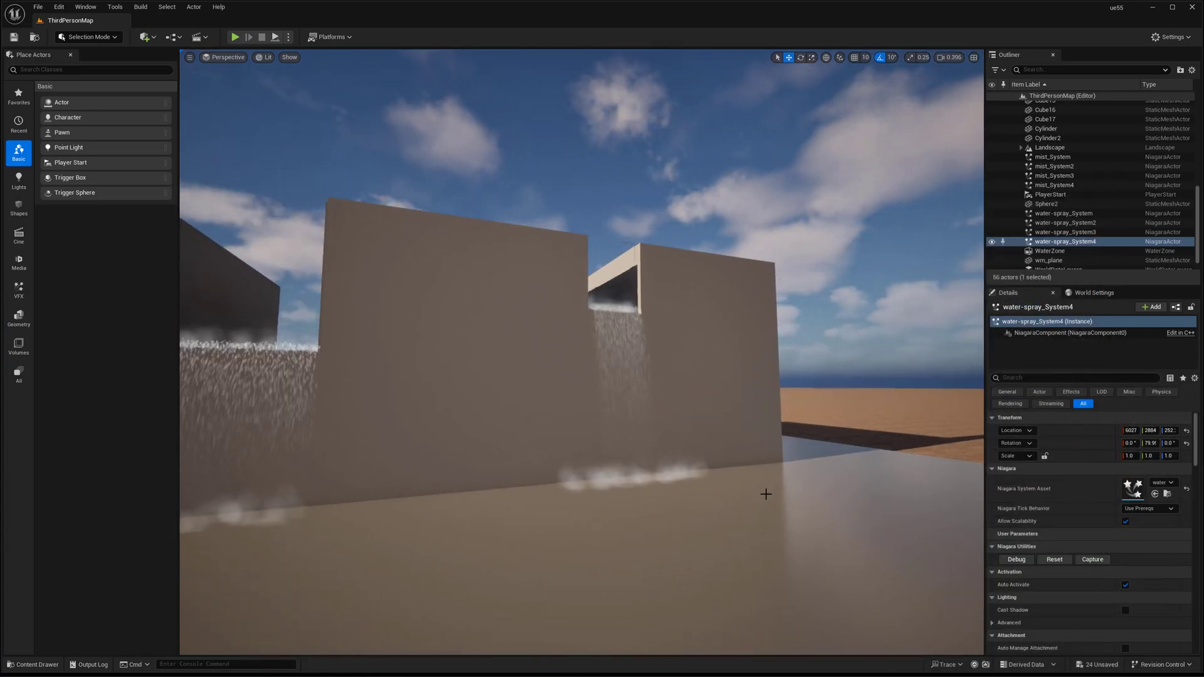
{"action": "key", "text": "s"}
{"action": "right_click_drag", "start_coordinate": [765, 495], "coordinate": [720, 440]}
{"action": "scroll", "coordinate": [755, 466], "scroll_direction": "down", "scroll_amount": 8}
{"action": "key", "text": "w"}
{"action": "key", "text": "d"}
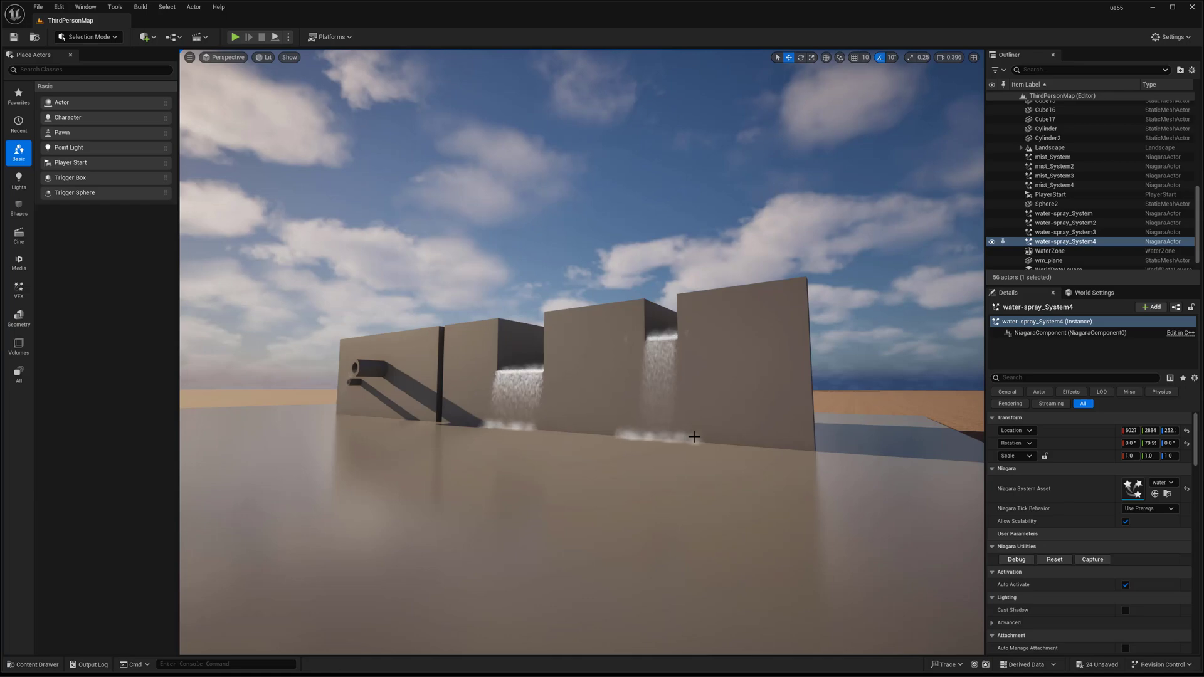
Move the mist at the top of the second waterfall slightly back from the lip, to about 6044 on X
{"action": "key", "text": "f"}
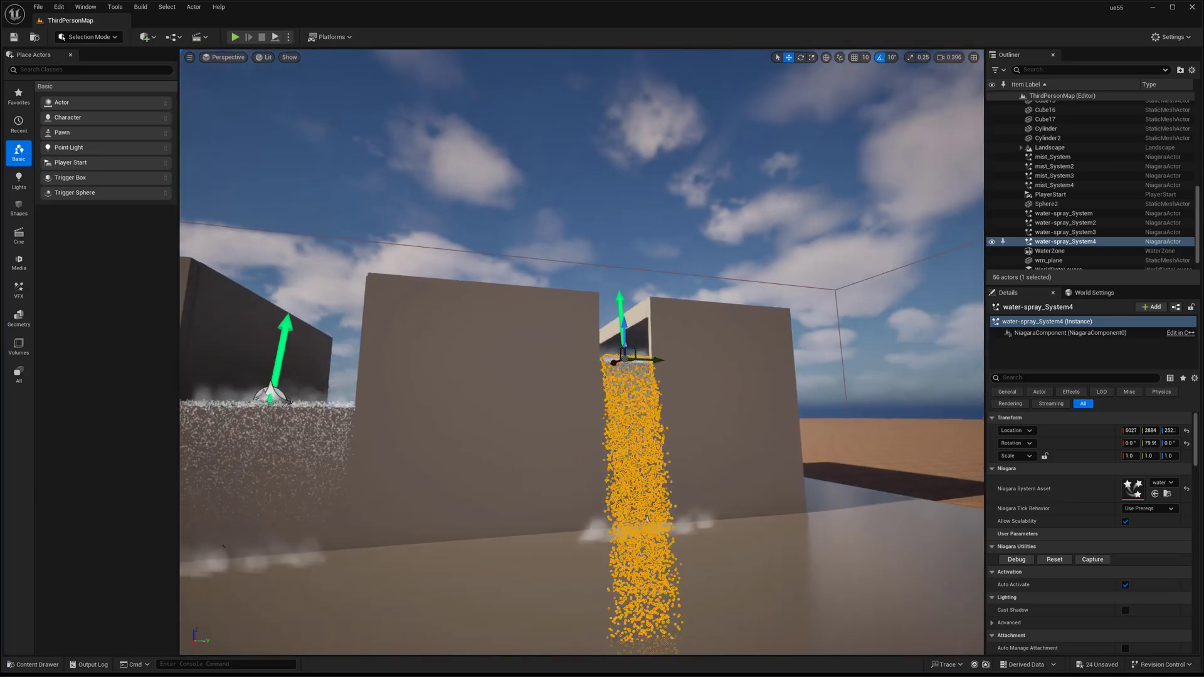
{"action": "right_click_drag", "start_coordinate": [626, 351], "coordinate": [684, 346]}
{"action": "key", "text": "w"}
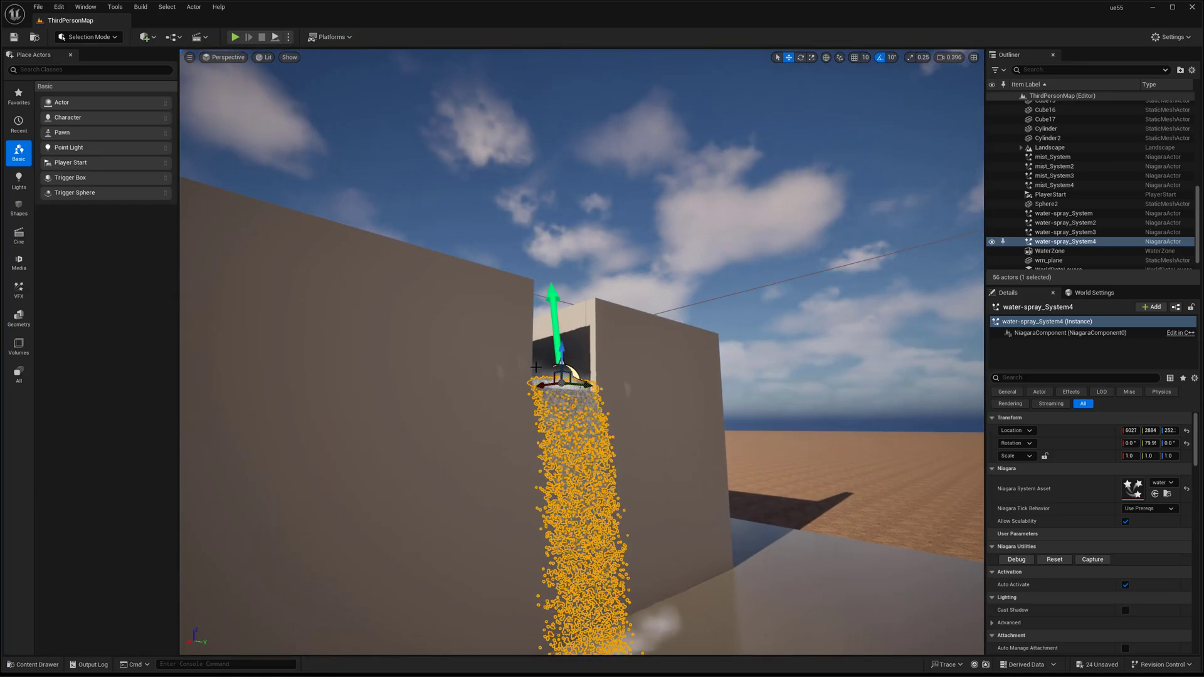
{"action": "left_click", "coordinate": [578, 384]}
{"action": "left_click_drag", "start_coordinate": [530, 392], "coordinate": [525, 395]}
{"action": "key", "text": "g"}
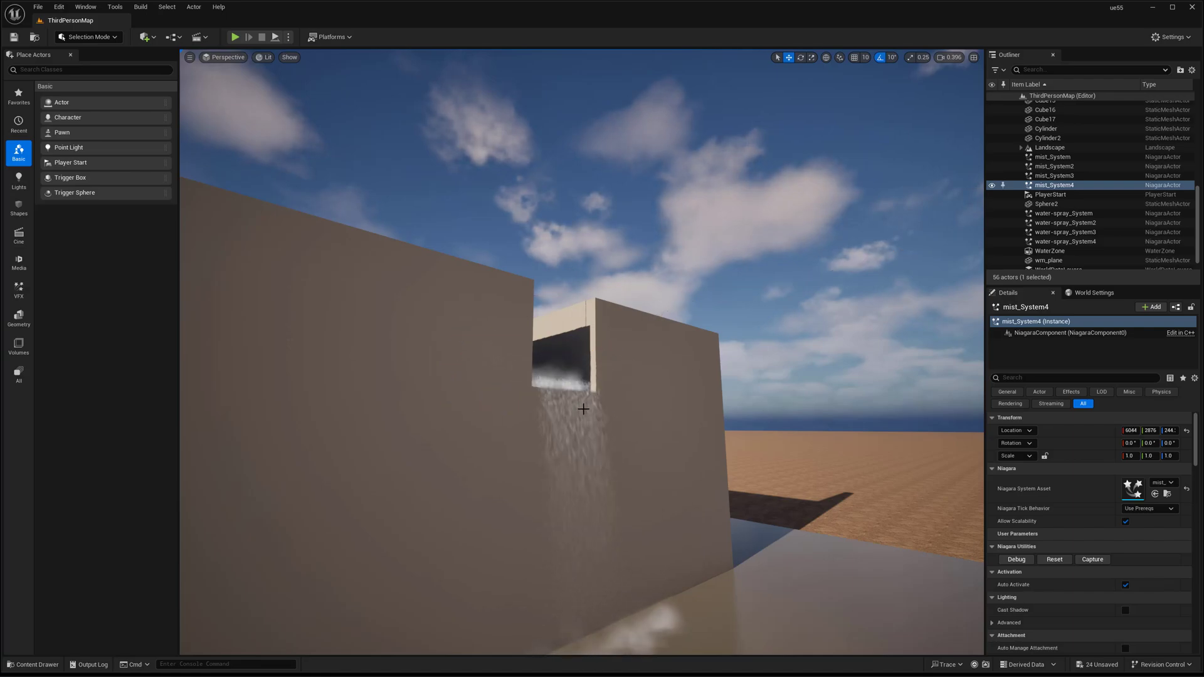
Inspect the mist on the first waterfall's lip and compare both waterfalls from a distance
{"action": "key", "text": "s"}
{"action": "key", "text": "a"}
{"action": "right_click_drag", "start_coordinate": [585, 408], "coordinate": [595, 411]}
{"action": "key", "text": "g"}
{"action": "key", "text": "w"}
{"action": "left_click", "coordinate": [599, 462]}
{"action": "left_click", "coordinate": [600, 463]}
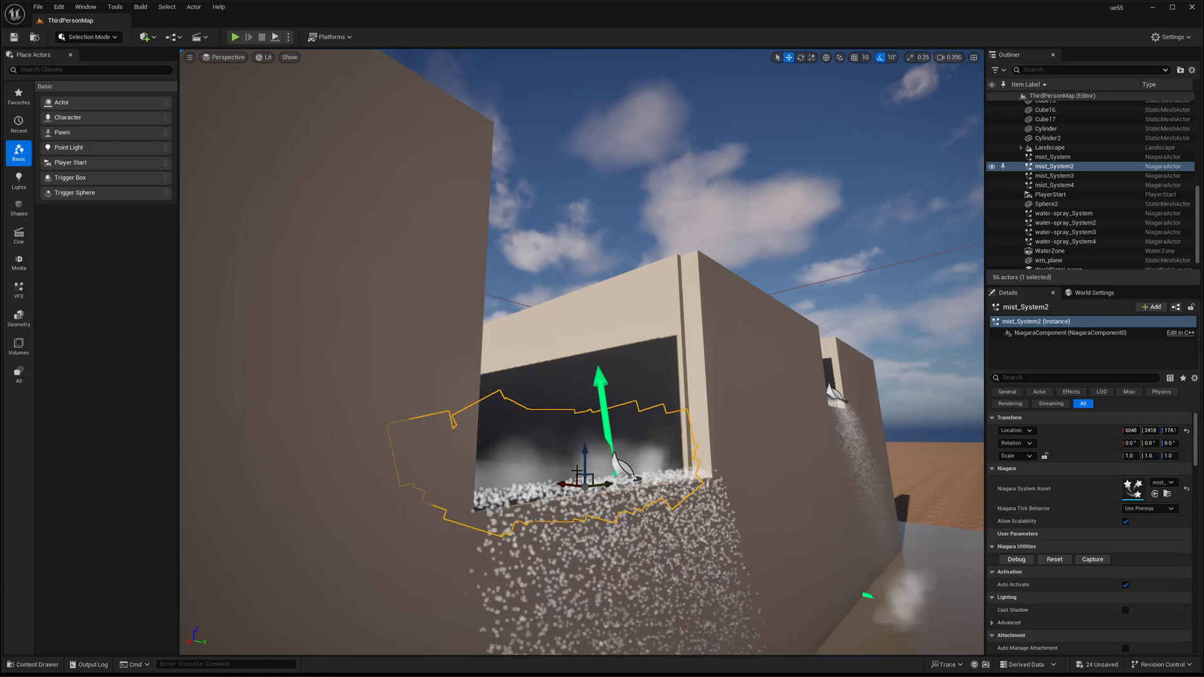
{"action": "right_click_drag", "start_coordinate": [599, 463], "coordinate": [600, 431]}
{"action": "key", "text": "s"}
{"action": "key", "text": "w"}
{"action": "key", "text": "a"}
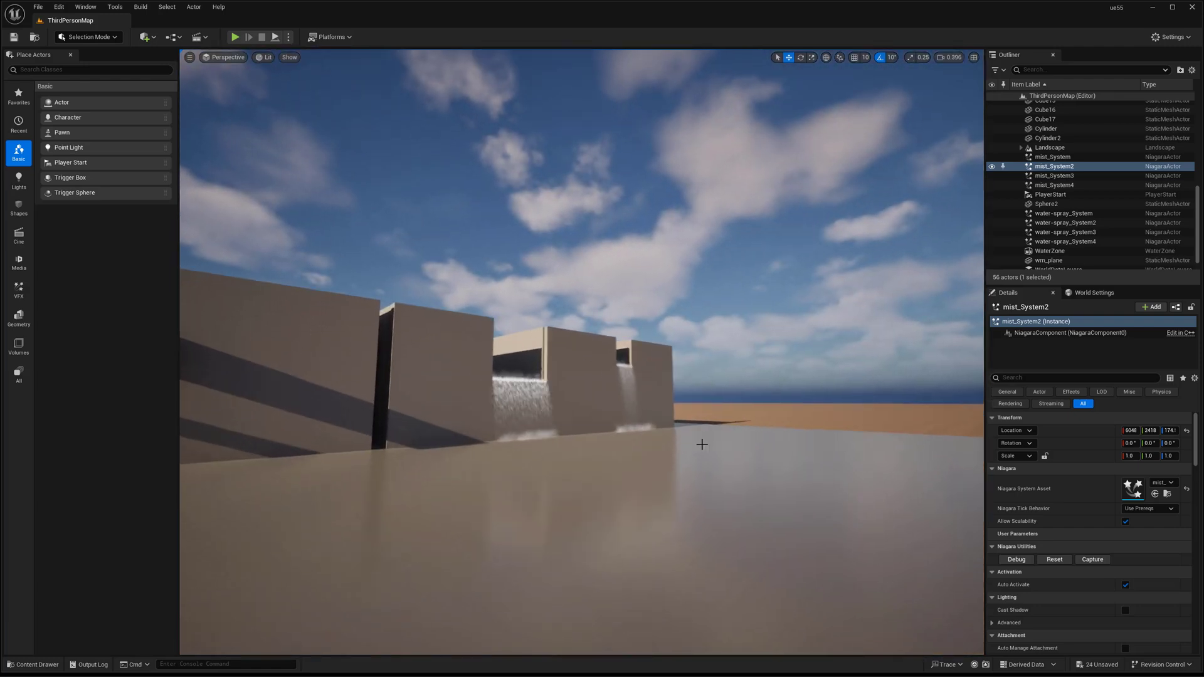
Reopen water-spray_System3, set the Initialize Particle uniform sprite size to 3.0 minimum and 5.0 maximum, and close the system
{"action": "left_click", "coordinate": [33, 664]}
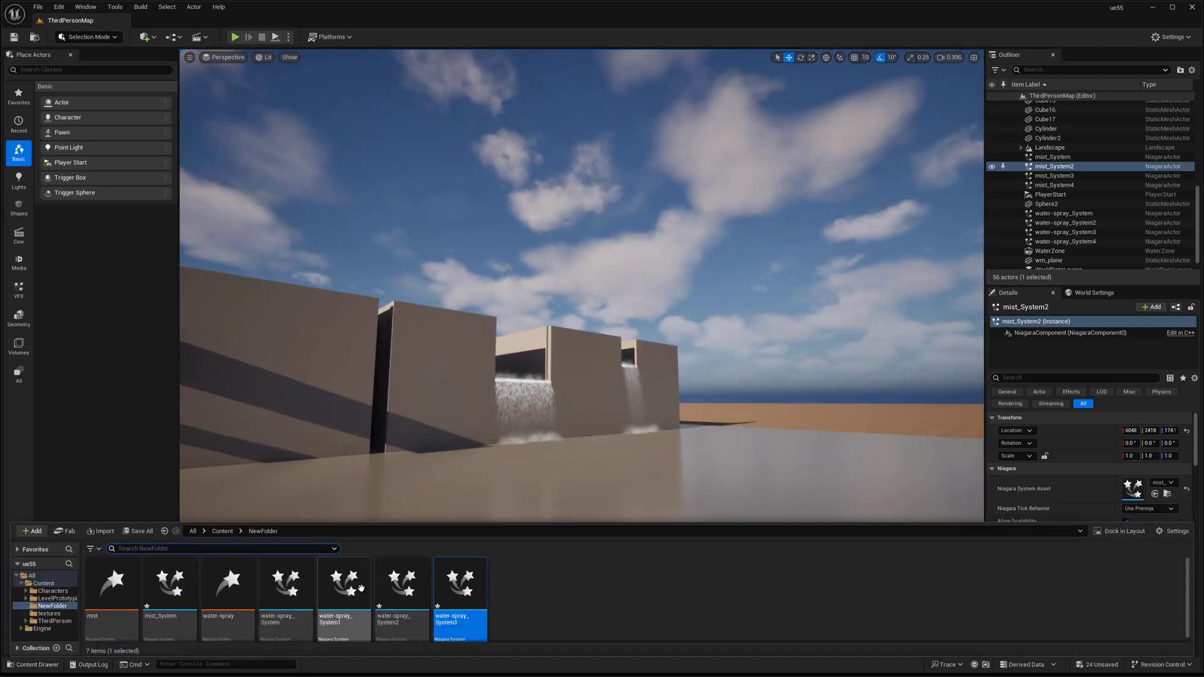
{"action": "double_click", "coordinate": [461, 575]}
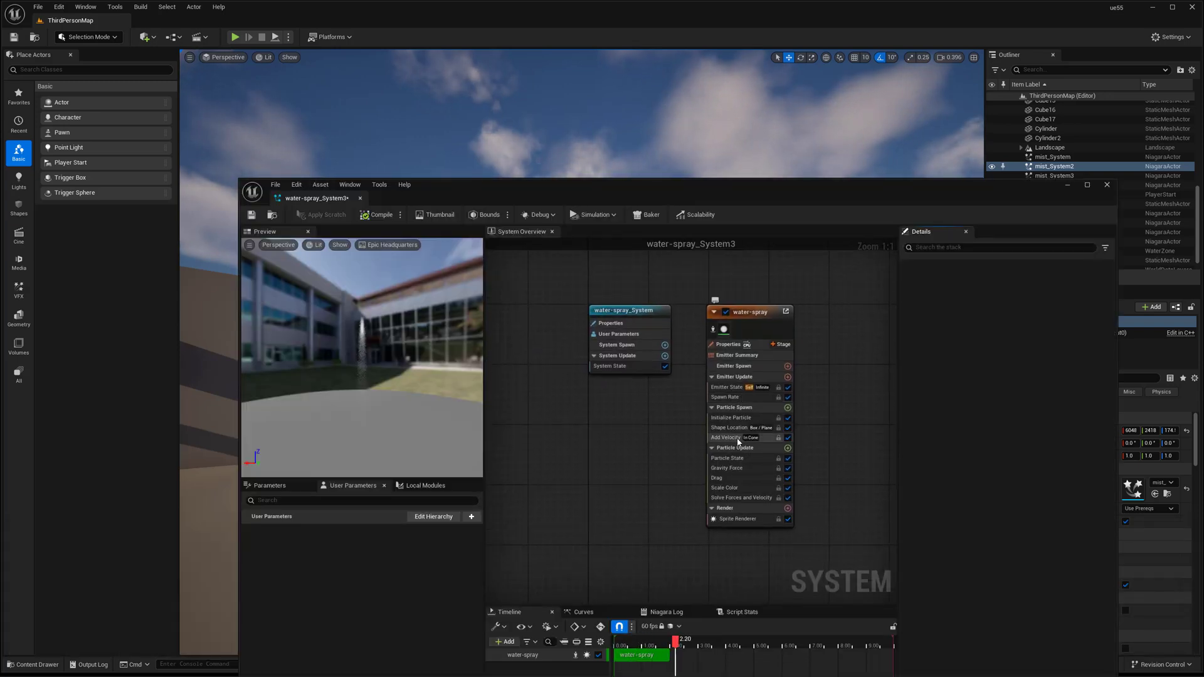
{"action": "left_click", "coordinate": [731, 438]}
{"action": "left_click_drag", "start_coordinate": [771, 191], "coordinate": [913, 81]}
{"action": "left_click", "coordinate": [889, 309]}
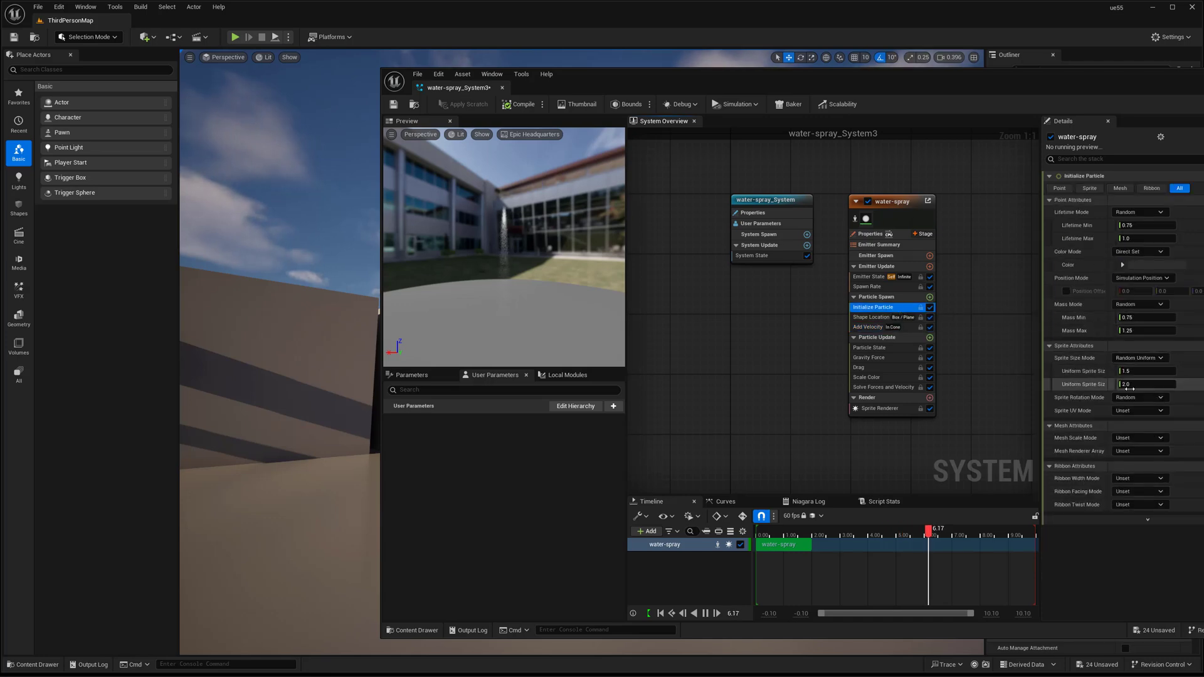
{"action": "type", "text": "3"}
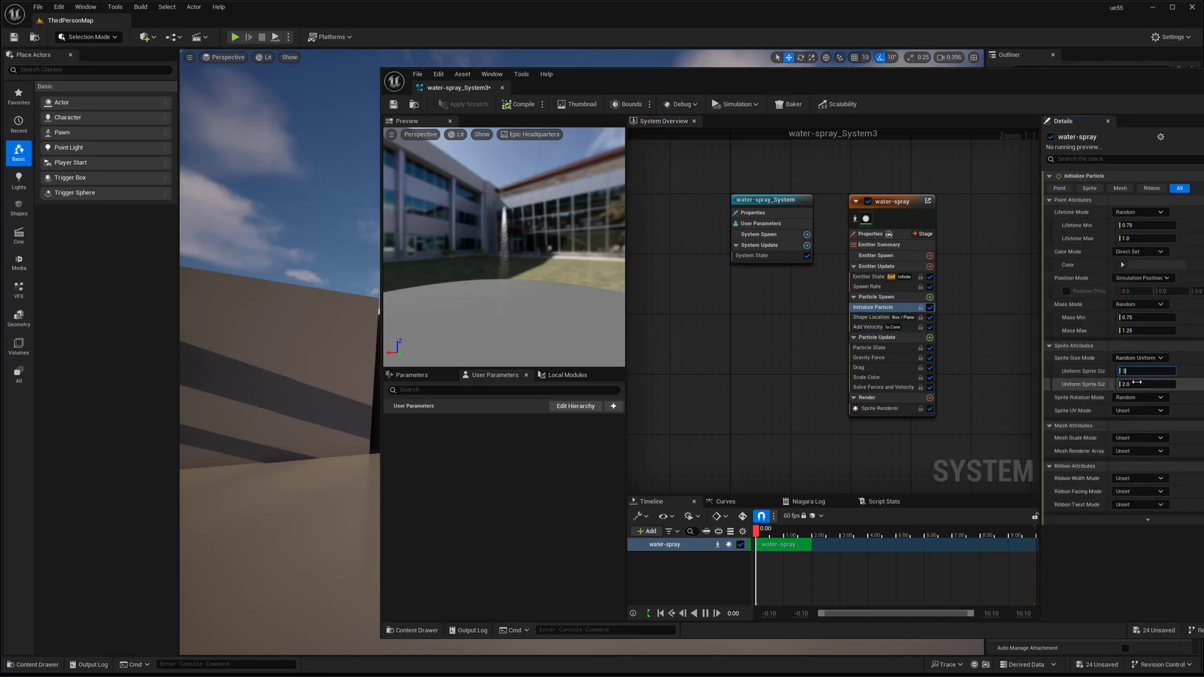
{"action": "type", "text": "5"}
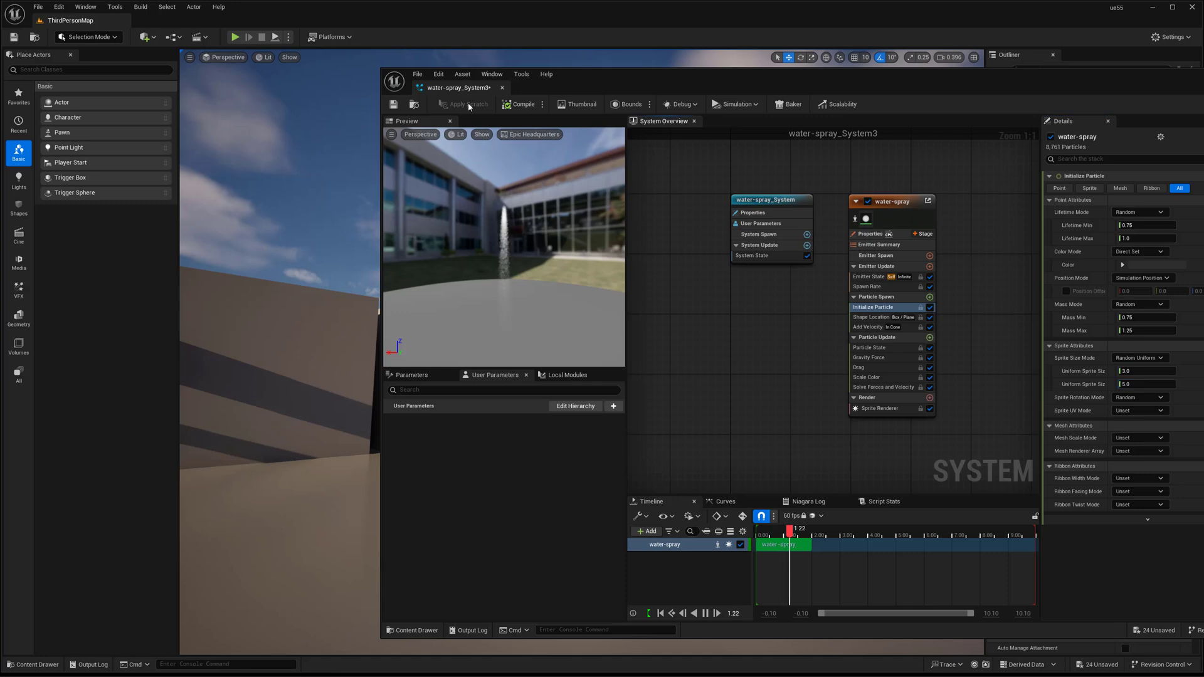
{"action": "left_click", "coordinate": [502, 89]}
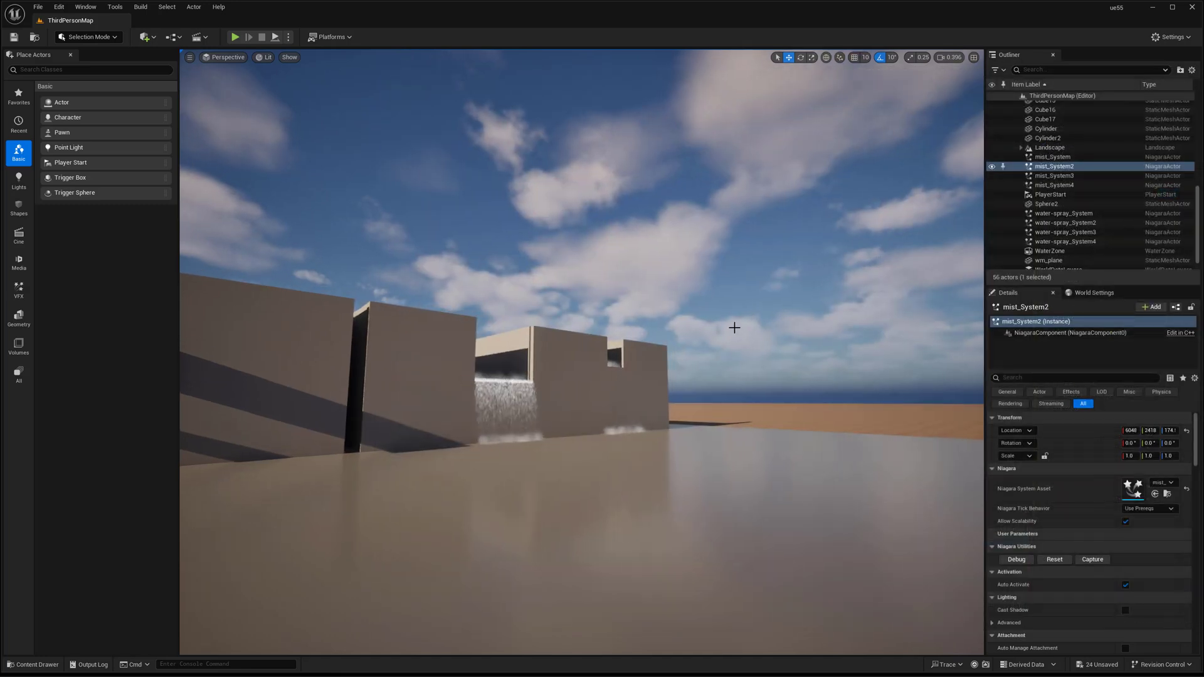
{"action": "key", "text": "g"}
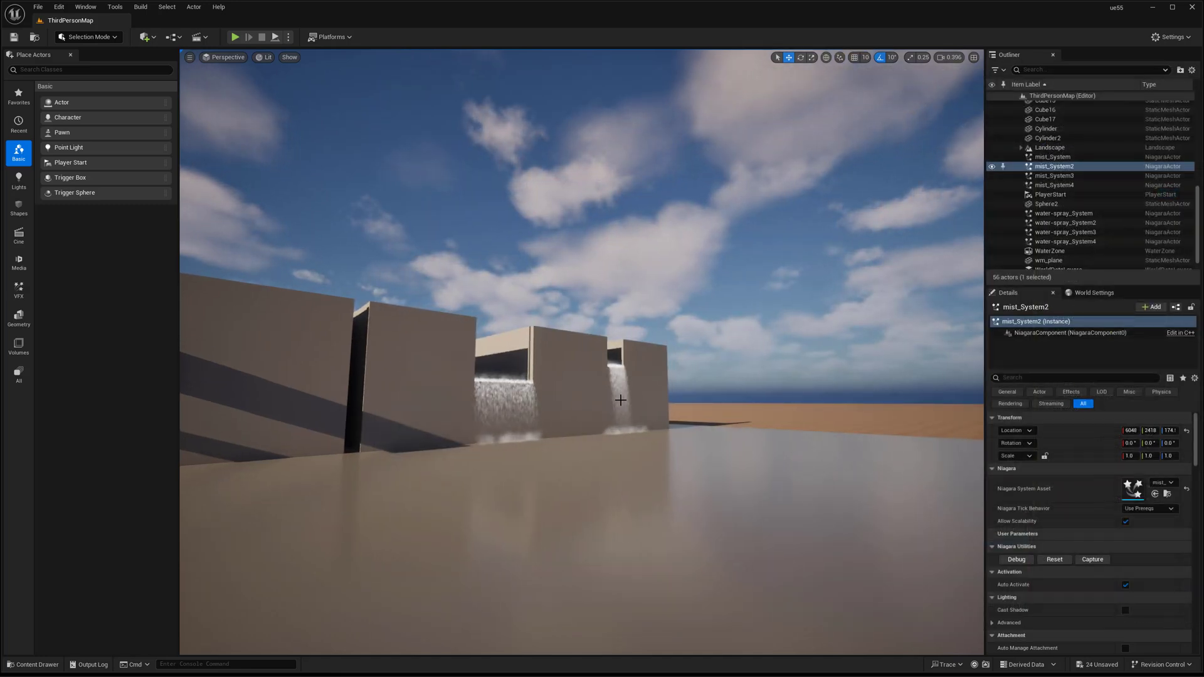
Open water-spray_System2, set the Initialize Particle minimum uniform sprite size to 3.0, and close the system
{"action": "left_click", "coordinate": [39, 664]}
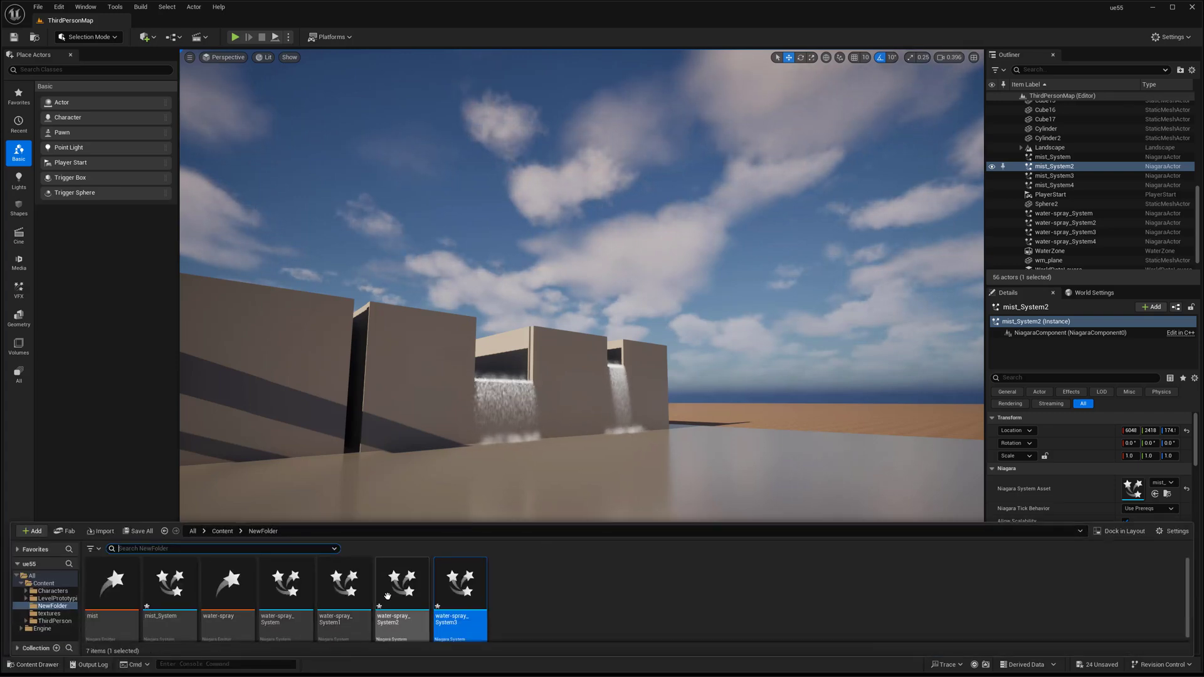
{"action": "left_click", "coordinate": [403, 570]}
{"action": "double_click", "coordinate": [404, 565]}
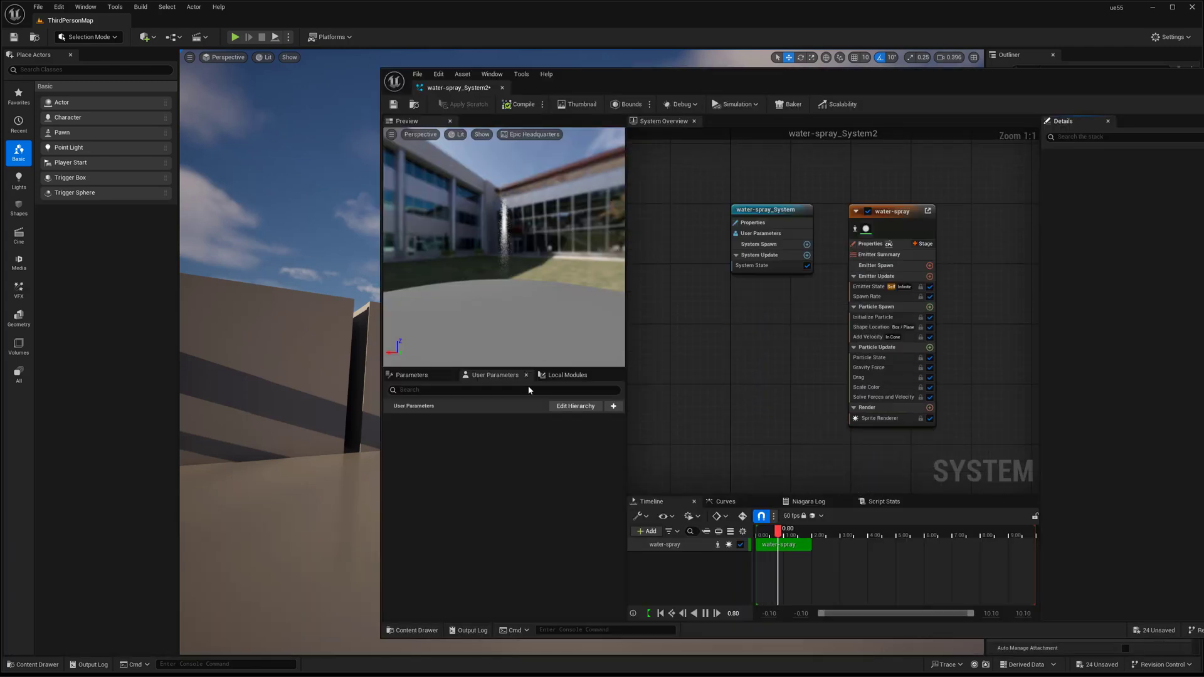
{"action": "left_click", "coordinate": [899, 318]}
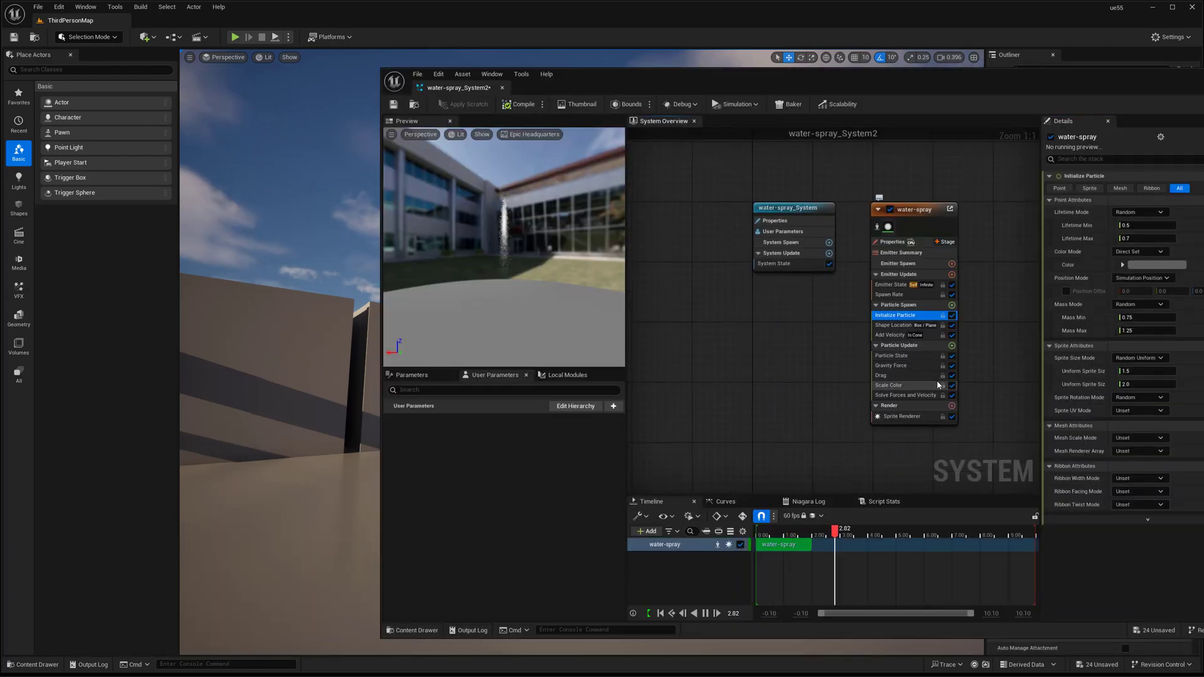
{"action": "type", "text": "3"}
{"action": "key", "text": "Tab"}
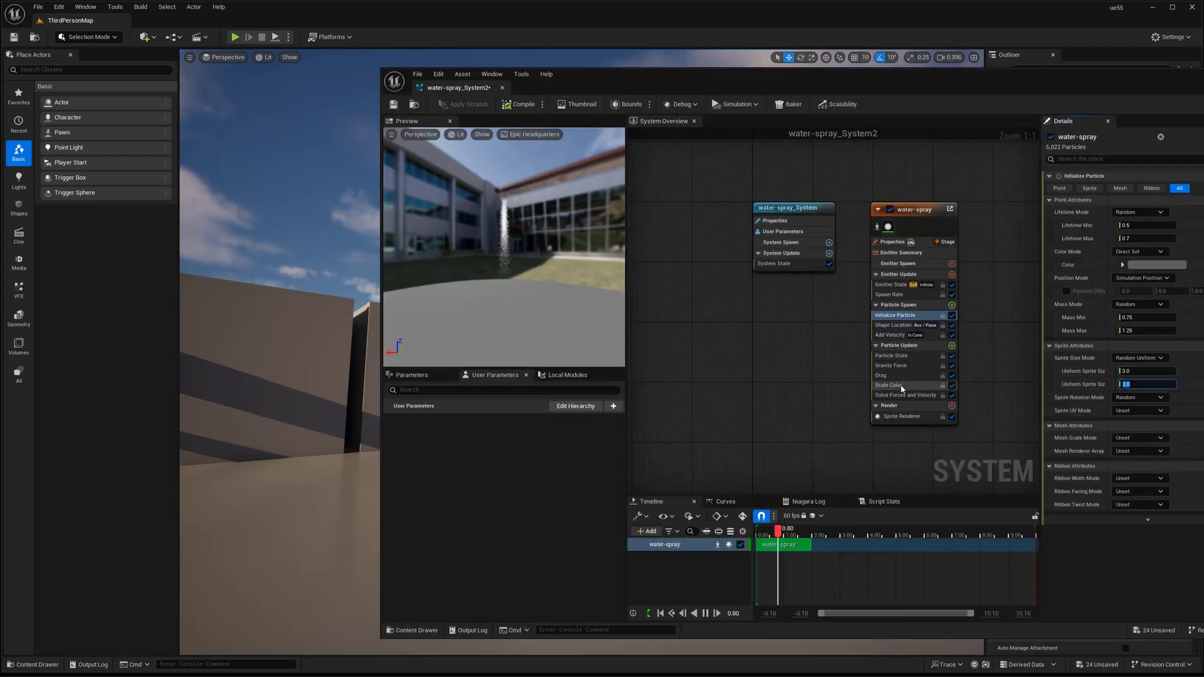
{"action": "left_click", "coordinate": [501, 88]}
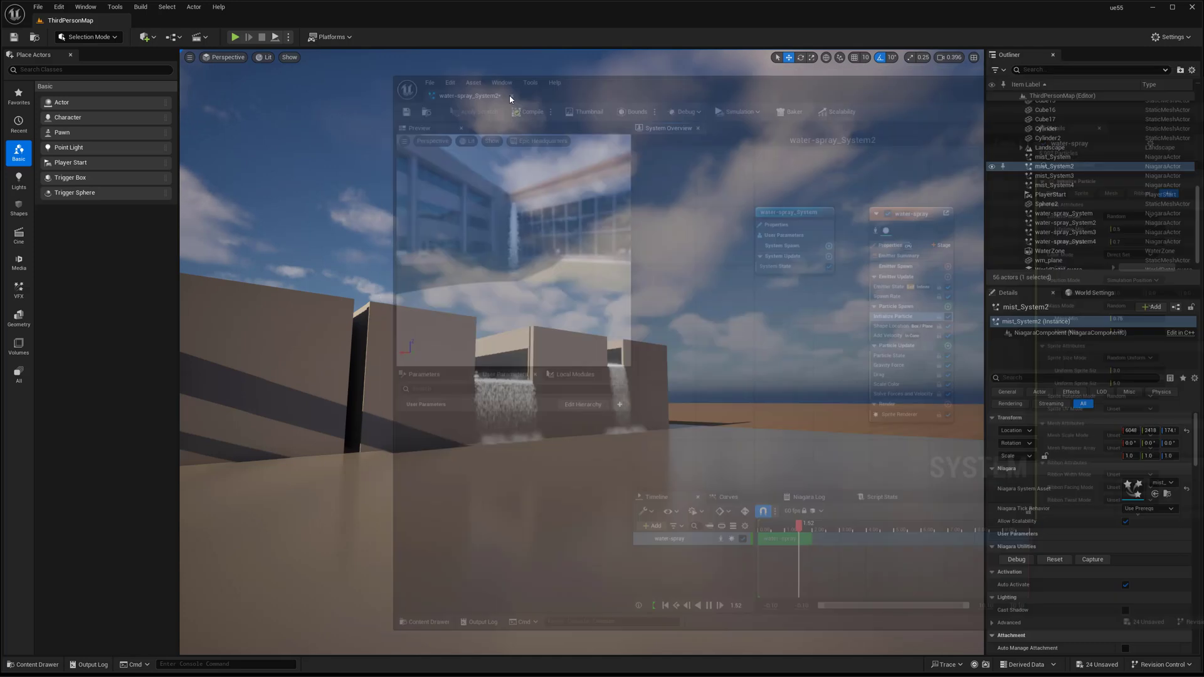
Examine both waterfalls from several angles and distances to judge the larger spray particles
{"action": "left_click_drag", "start_coordinate": [705, 313], "coordinate": [695, 308]}
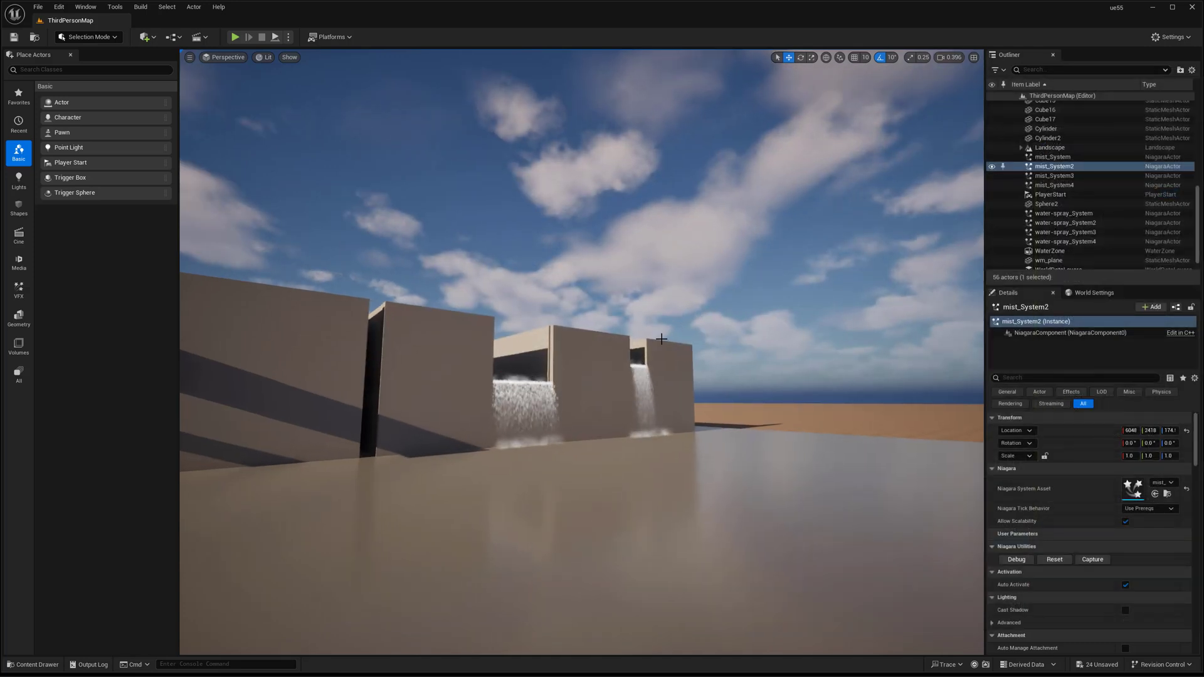
{"action": "left_click_drag", "start_coordinate": [627, 366], "coordinate": [479, 359]}
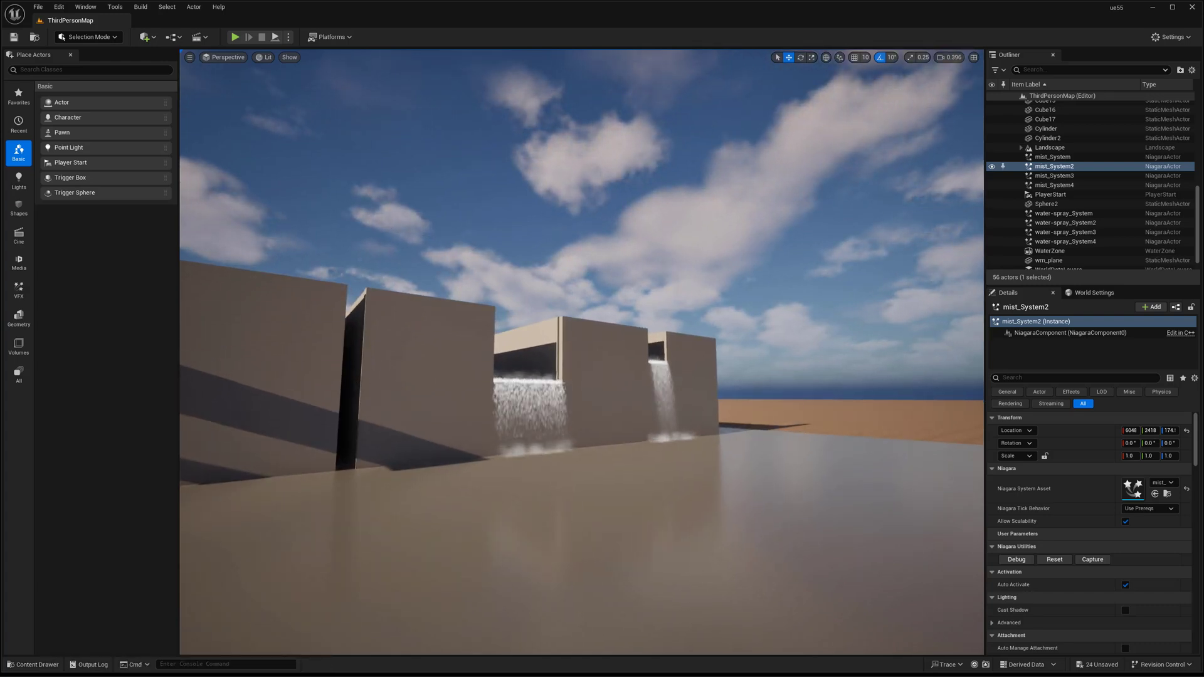
{"action": "left_click_drag", "start_coordinate": [485, 439], "coordinate": [458, 470]}
{"action": "key", "text": "d"}
{"action": "right_click_drag", "start_coordinate": [544, 440], "coordinate": [455, 440]}
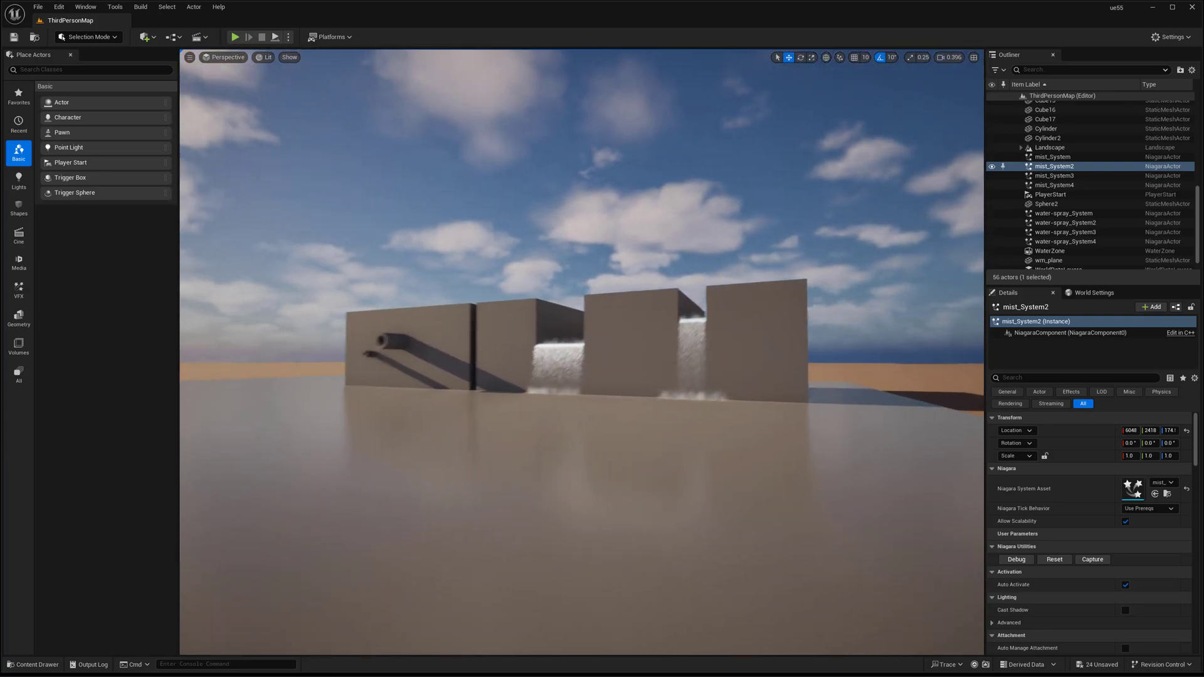
{"action": "key", "text": "w"}
{"action": "right_click_drag", "start_coordinate": [544, 440], "coordinate": [571, 403]}
{"action": "key", "text": "a"}
{"action": "key", "text": "s"}
{"action": "key", "text": "g"}
{"action": "key", "text": "g"}
{"action": "key", "text": "s"}
{"action": "key", "text": "e"}
Open water-spray_System2, check its Scale Color and Initialize Particle color settings, and close the system without changing them
{"action": "left_click", "coordinate": [35, 665]}
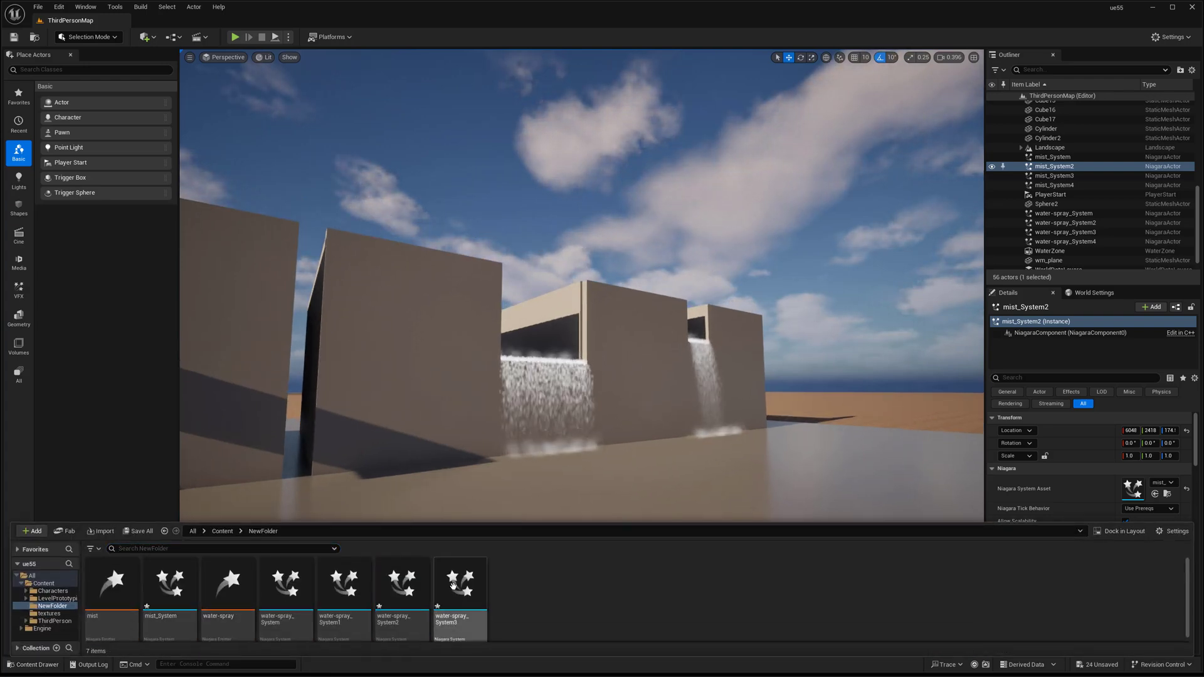
{"action": "double_click", "coordinate": [402, 583]}
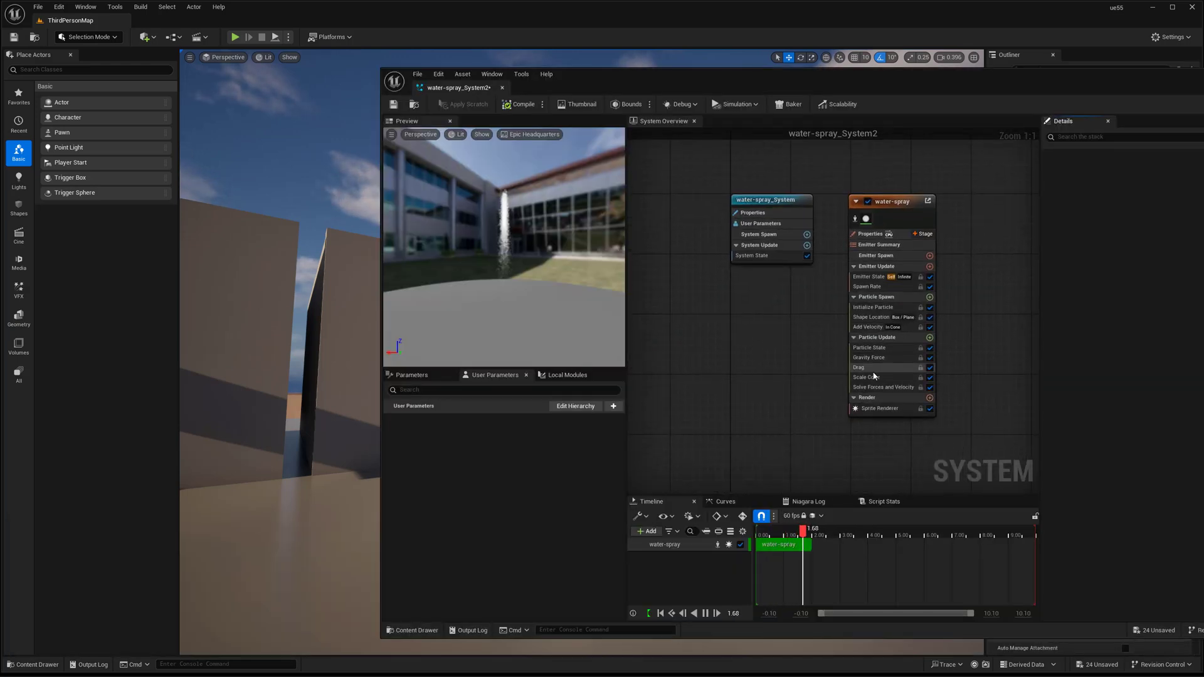
{"action": "left_click", "coordinate": [874, 377]}
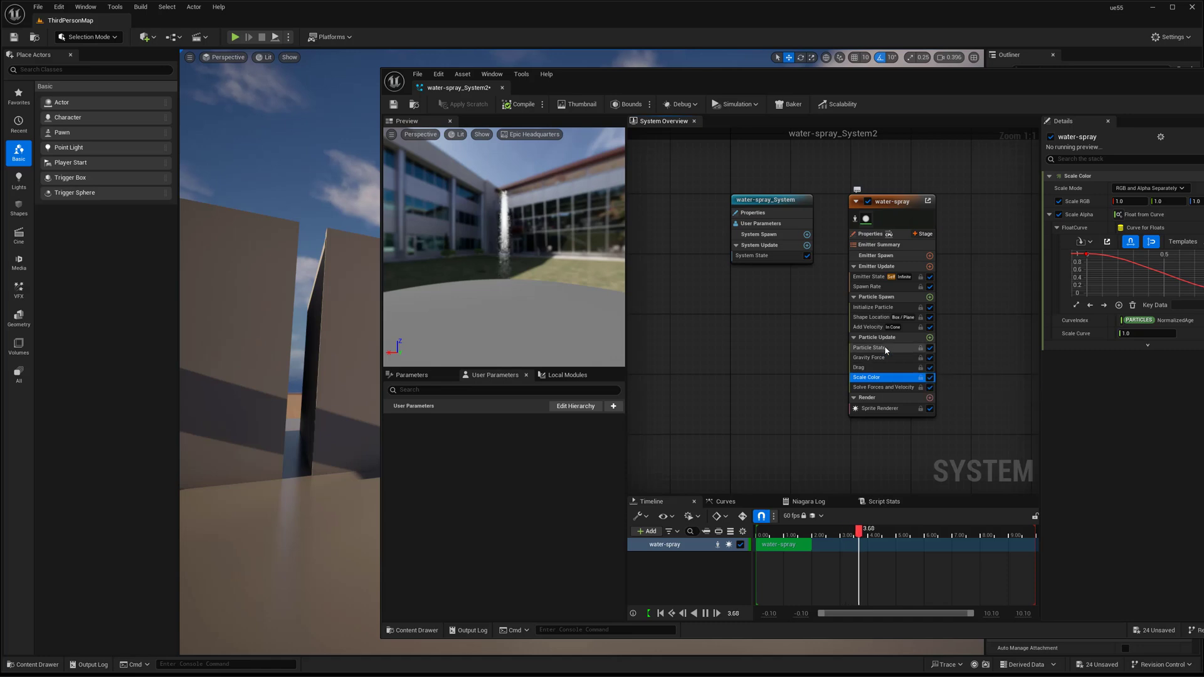
{"action": "left_click", "coordinate": [886, 307]}
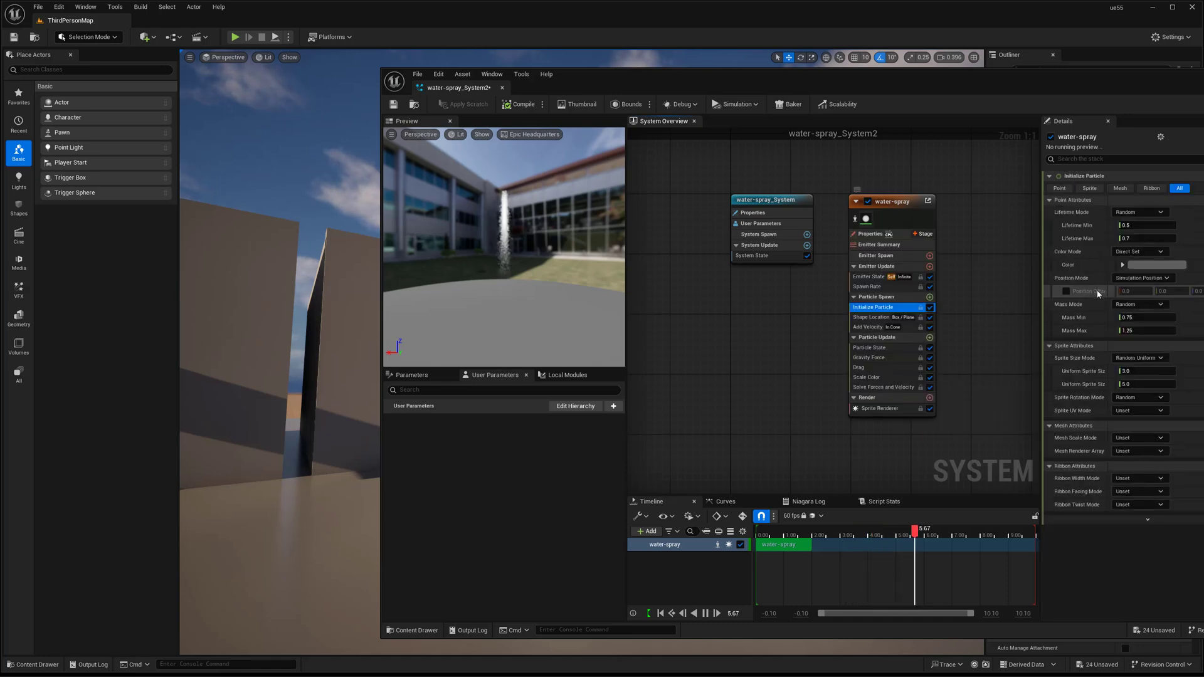
{"action": "left_click", "coordinate": [1135, 265]}
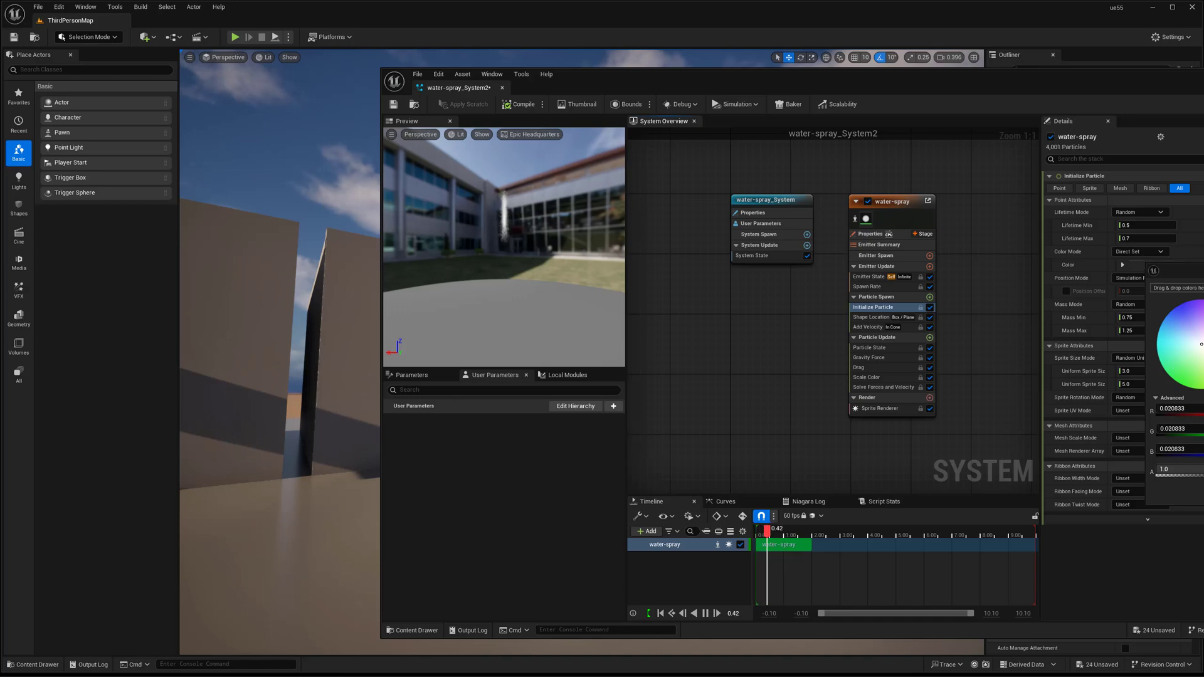
{"action": "key", "text": "Escape"}
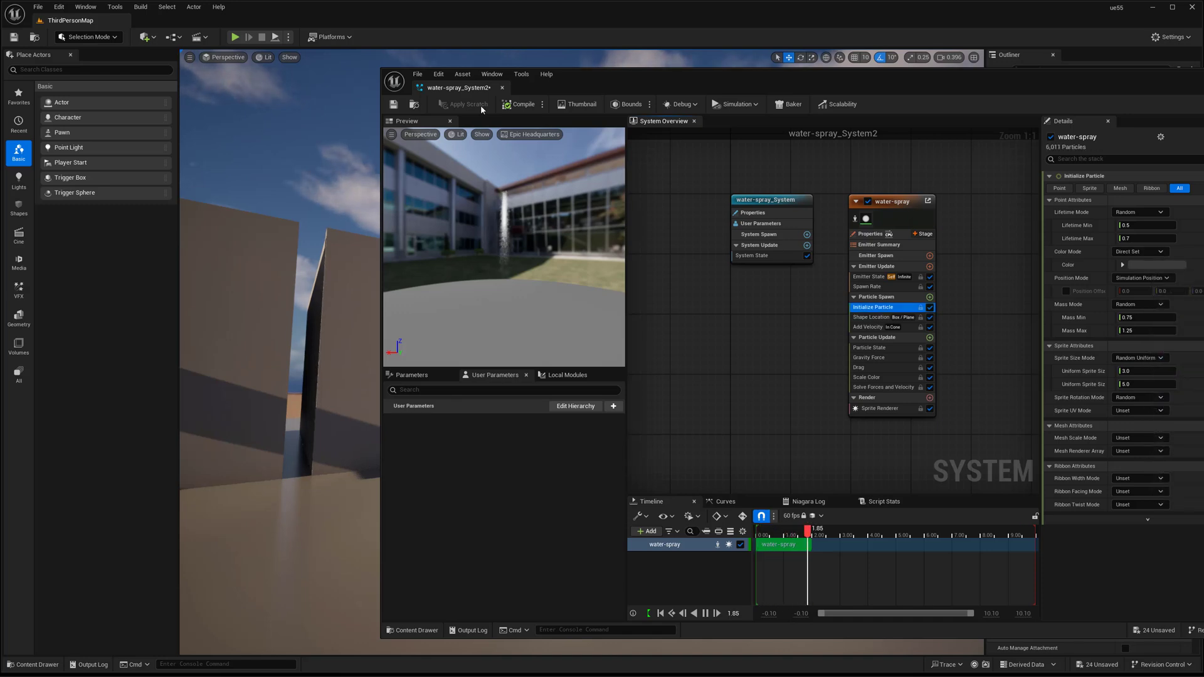
{"action": "left_click", "coordinate": [503, 88]}
Examine both waterfalls and the water flowing from the two wall pipes in game view
{"action": "right_click_drag", "start_coordinate": [645, 296], "coordinate": [601, 295]}
{"action": "key", "text": "g"}
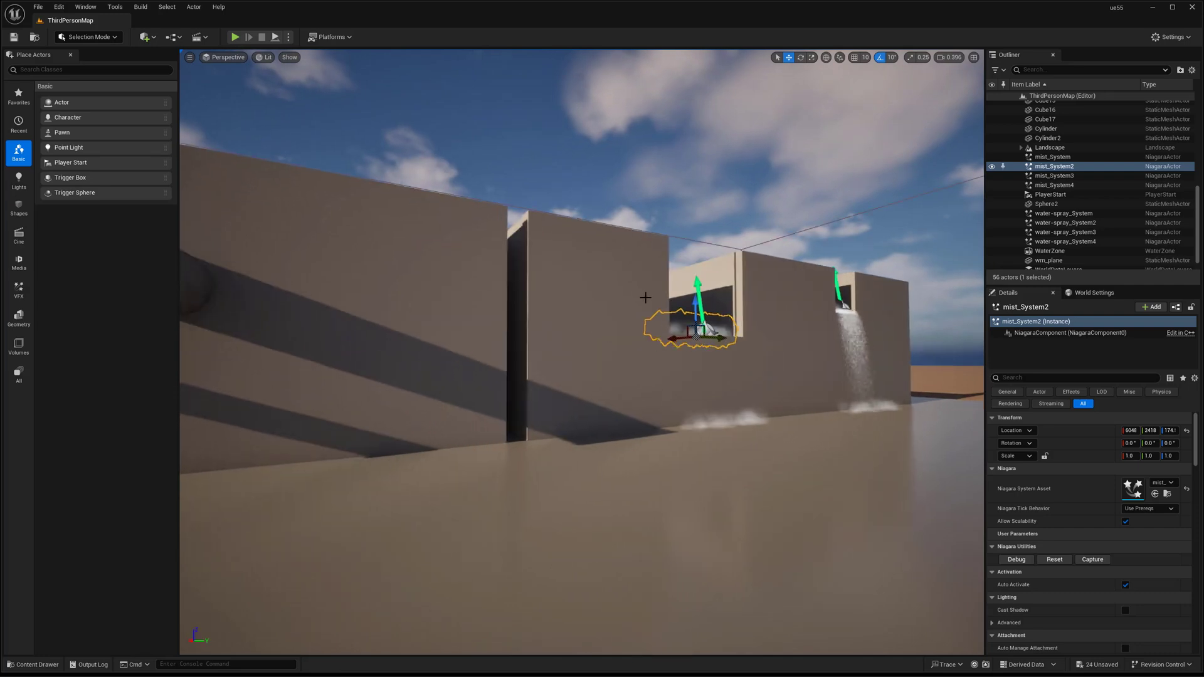
{"action": "key", "text": "g"}
{"action": "right_click_drag", "start_coordinate": [680, 319], "coordinate": [596, 317]}
{"action": "key", "text": "g"}
{"action": "mouse_move", "coordinate": [527, 366]}
{"action": "right_mouse_down"}
{"action": "mouse_move", "coordinate": [674, 377]}
{"action": "mouse_move", "coordinate": [586, 379]}
{"action": "right_mouse_up"}
{"action": "right_click_drag", "start_coordinate": [699, 379], "coordinate": [560, 389]}
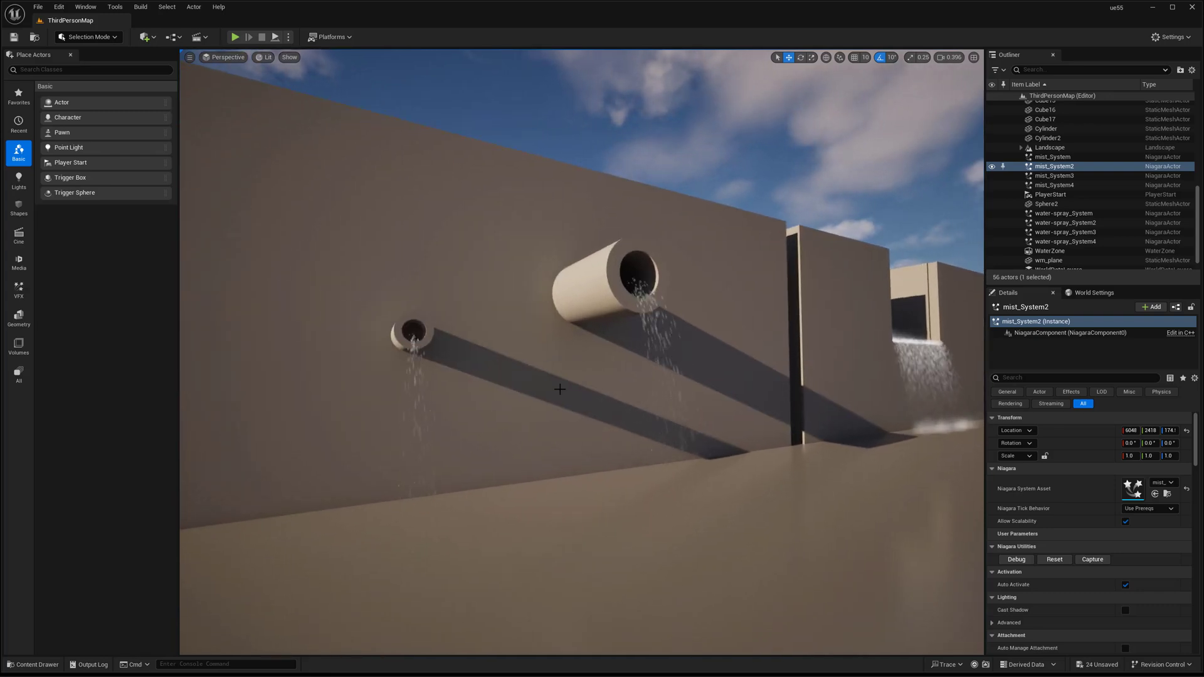